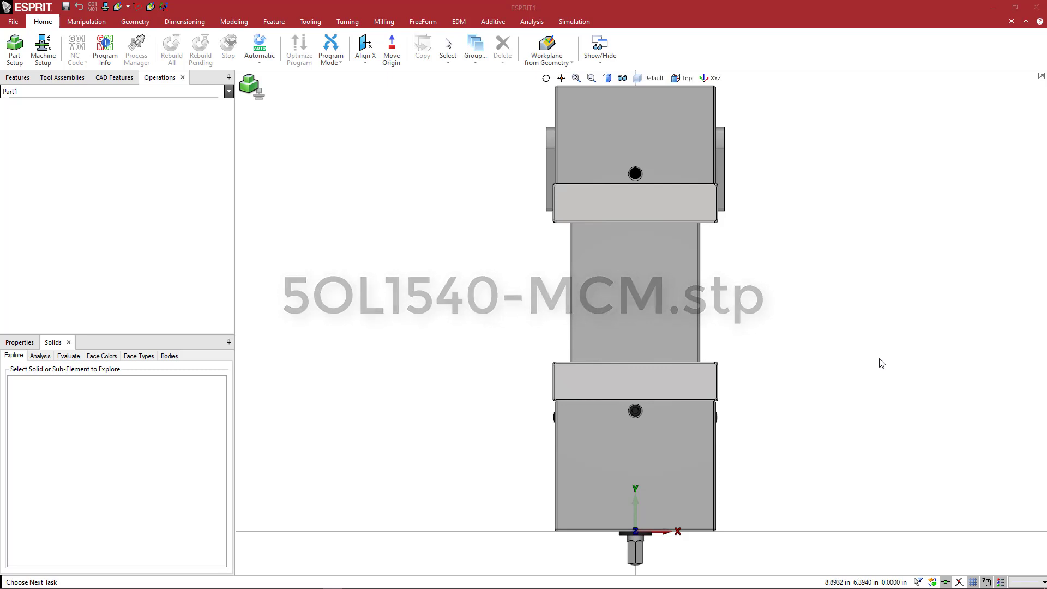
Examine the imported vise model from the top, front and side, including its current origin at the screw end.
middle_click_drag(852, 404, 779, 359)
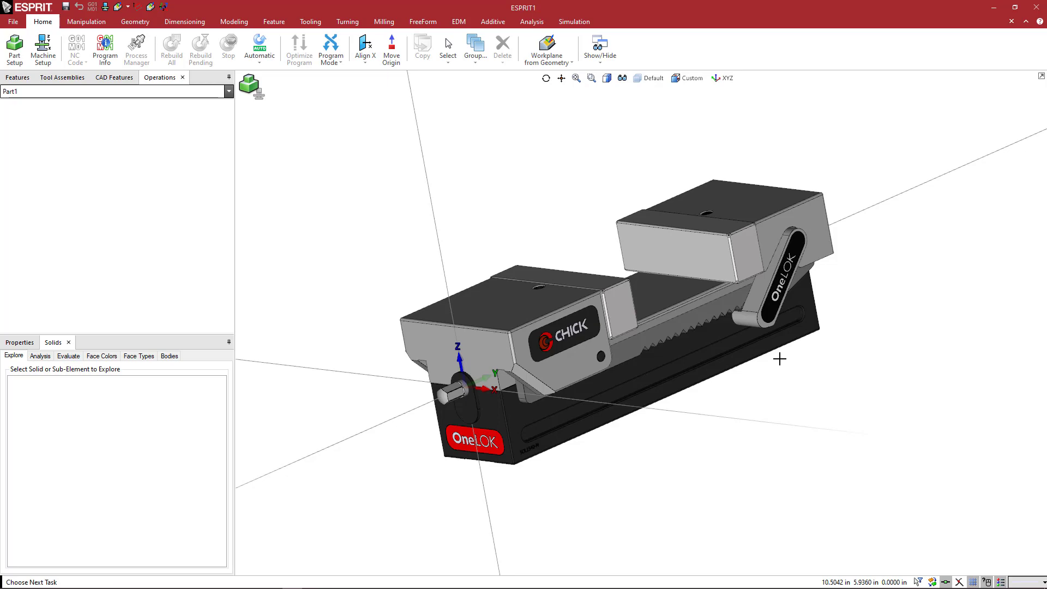
middle_click_drag(717, 388, 737, 424)
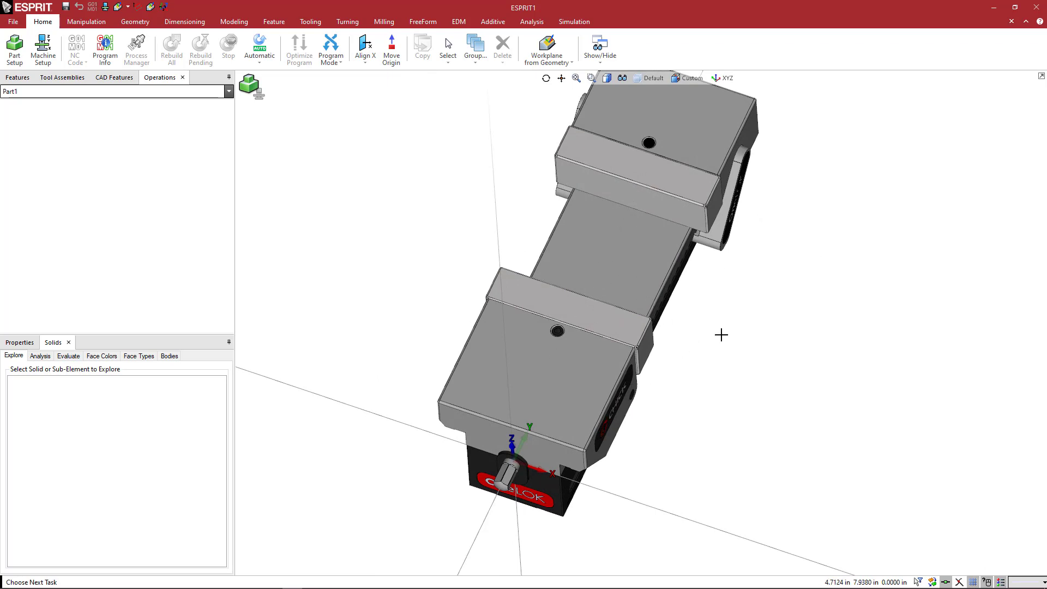
middle_click_drag(720, 335, 718, 318)
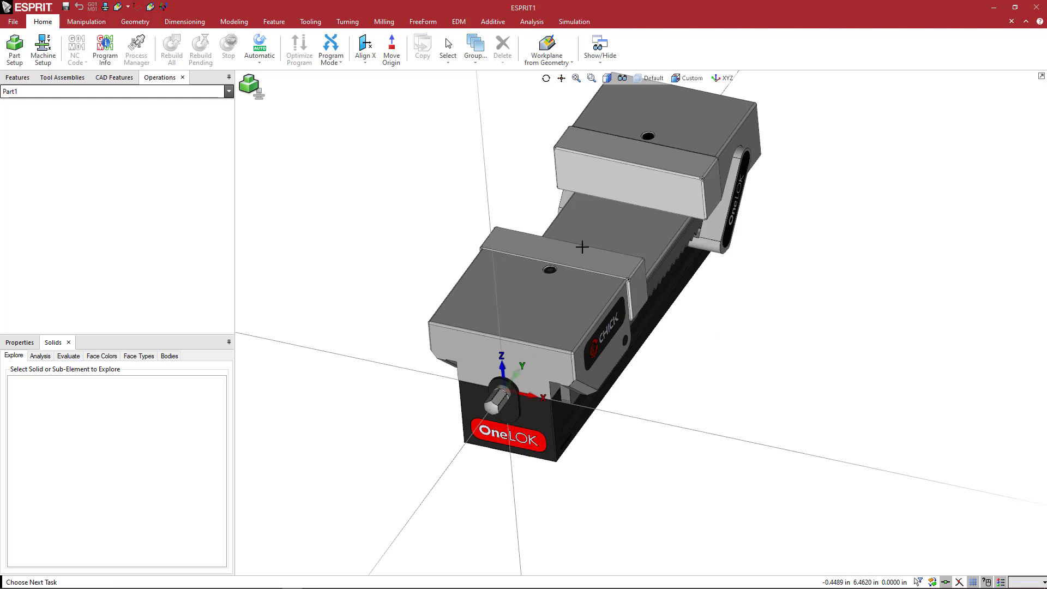
middle_click_drag(647, 342, 645, 354)
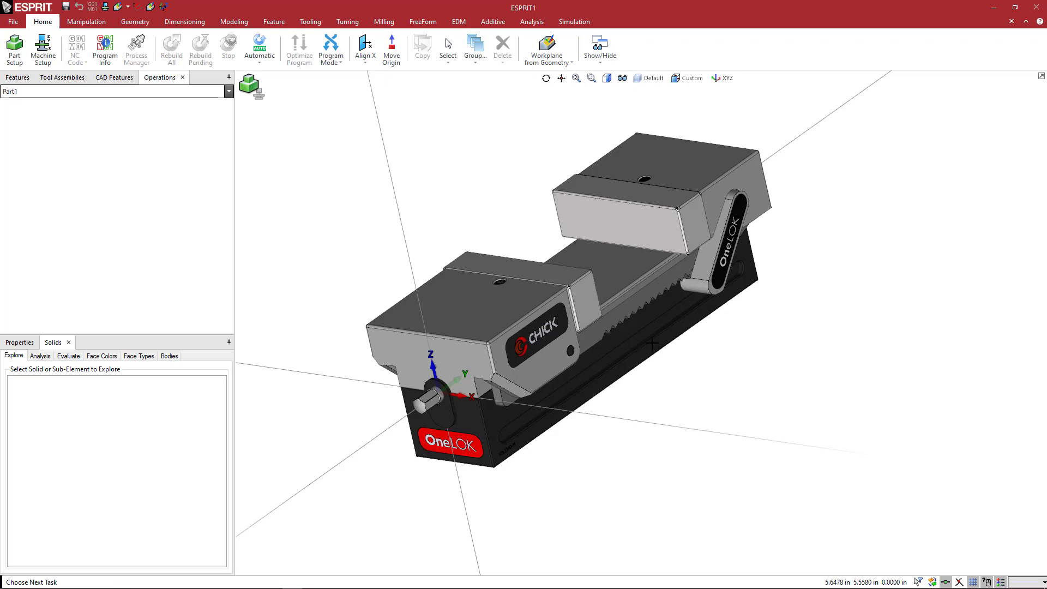
mouse_move(636, 342)
middle_mouse_down()
mouse_move(652, 348)
mouse_move(638, 353)
middle_mouse_up()
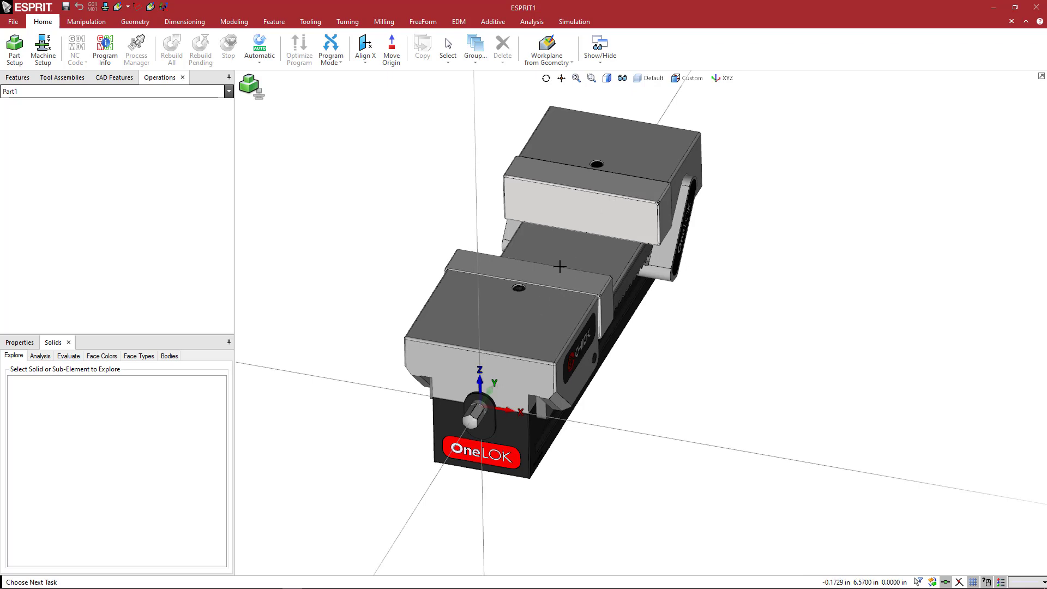
middle_click_drag(676, 311, 655, 299)
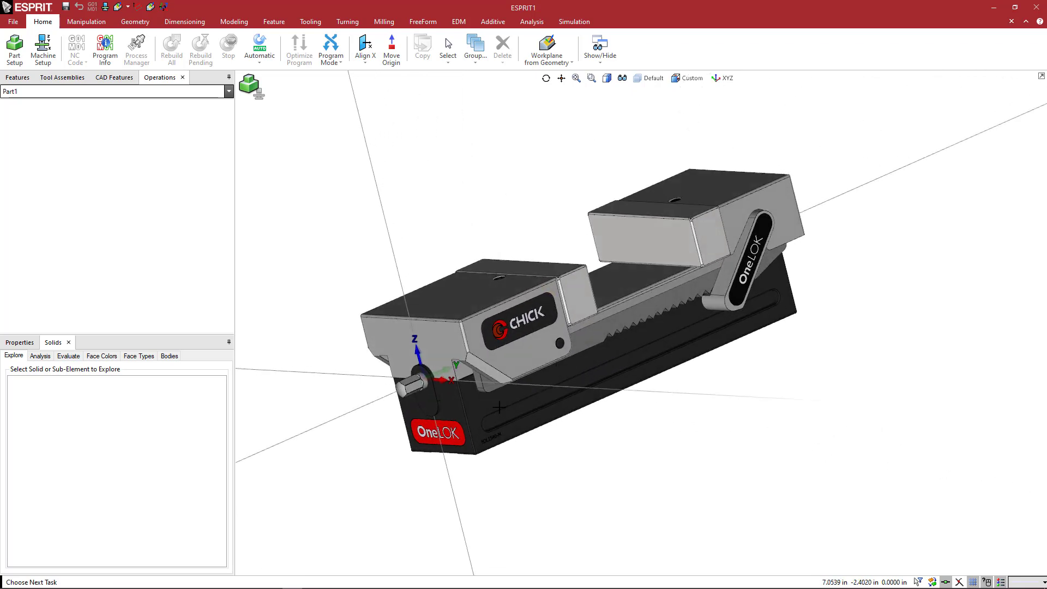
scroll(544, 387, "up", 3)
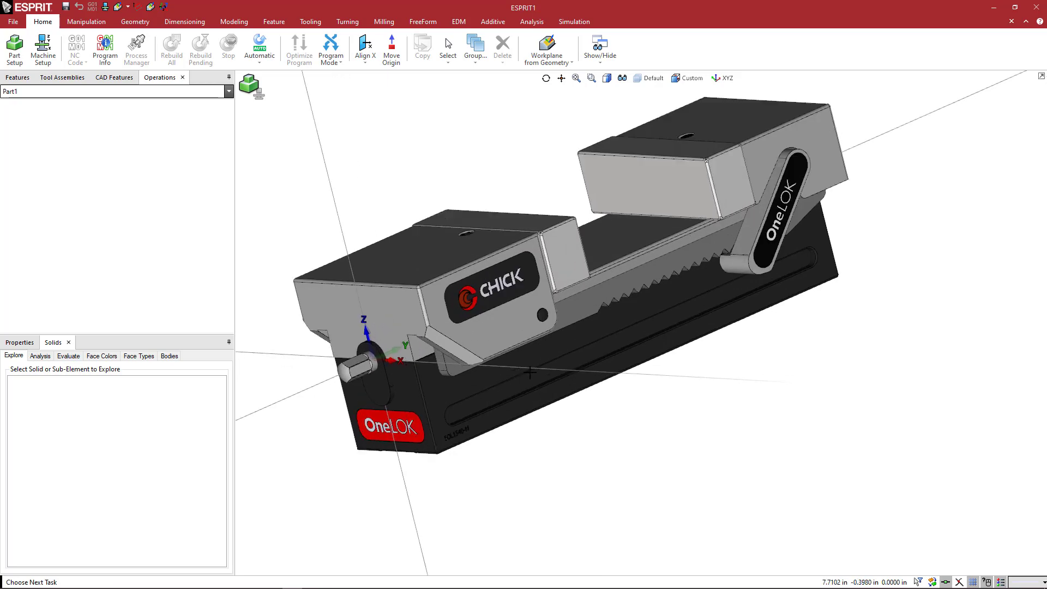
Select the vise base's bottom face and inspect the round mounting hole nearest the screw end.
middle_click_drag(511, 370, 447, 383)
left_click(443, 384)
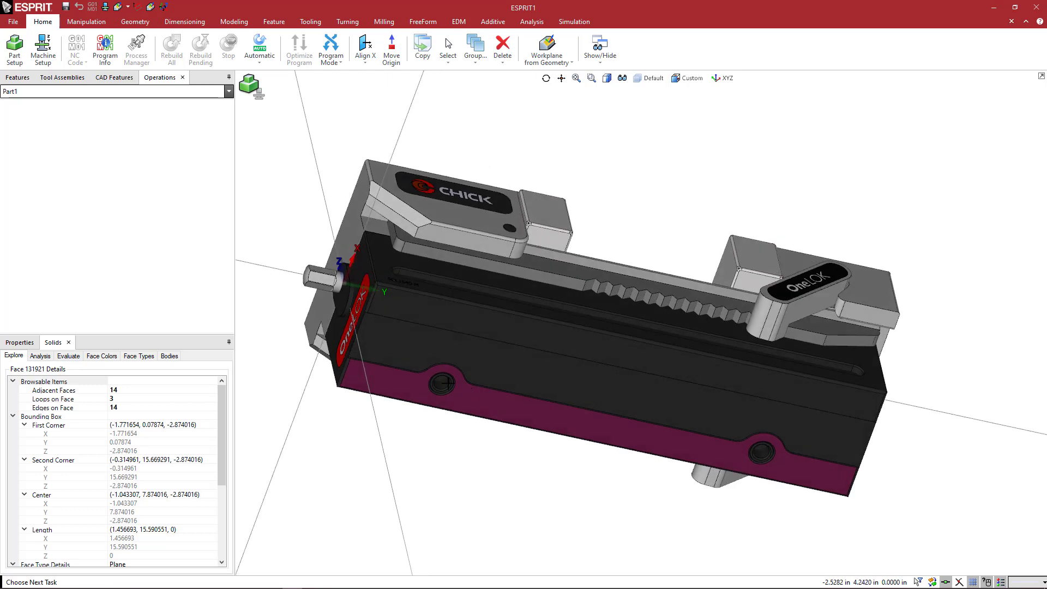
scroll(447, 383, "up", 2)
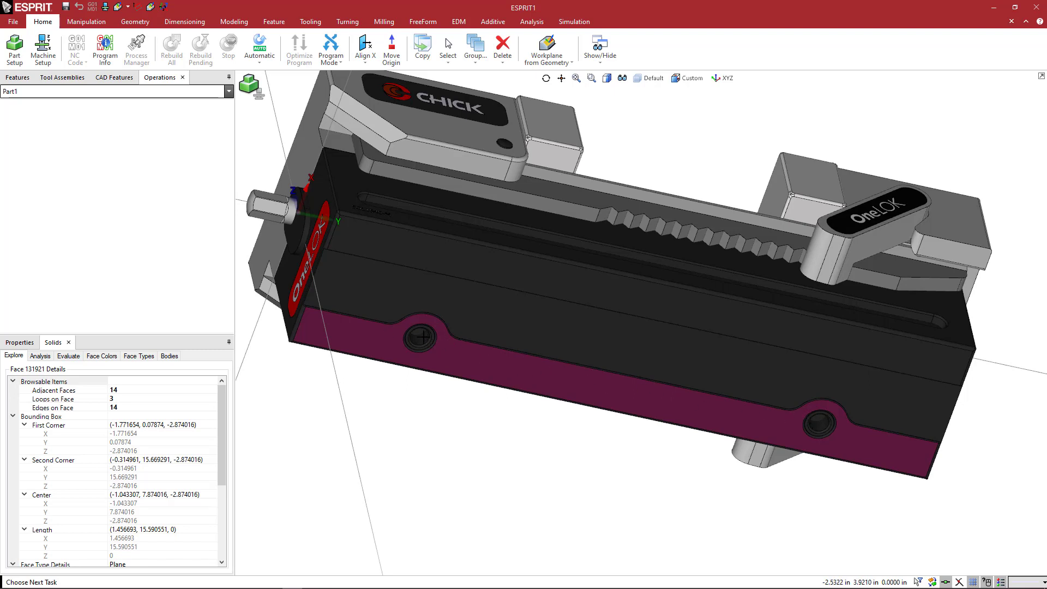
scroll(467, 339, "down", 2)
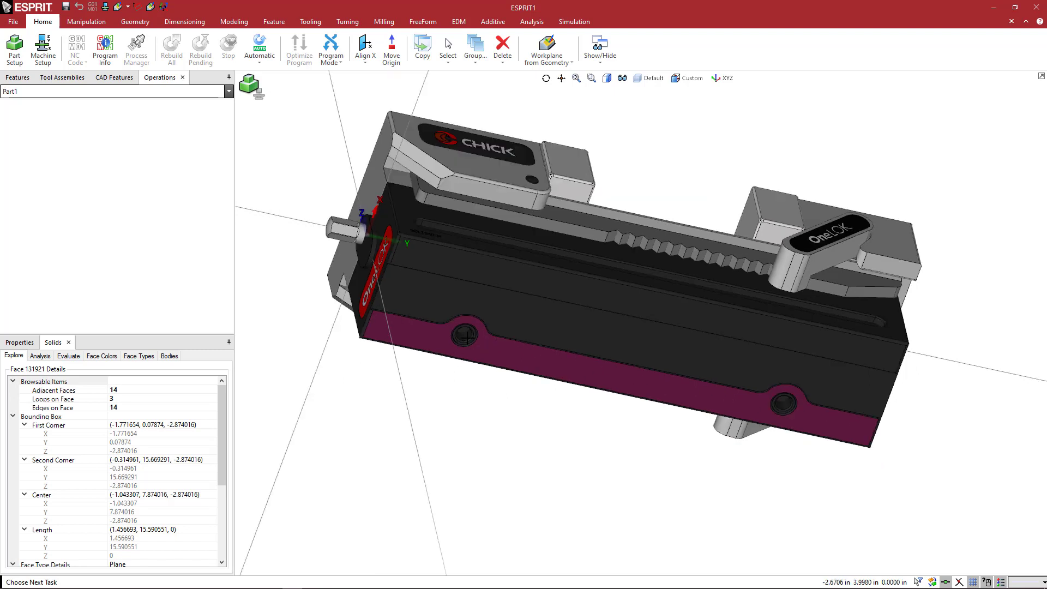
middle_click_drag(465, 334, 469, 366)
scroll(452, 353, "up", 3)
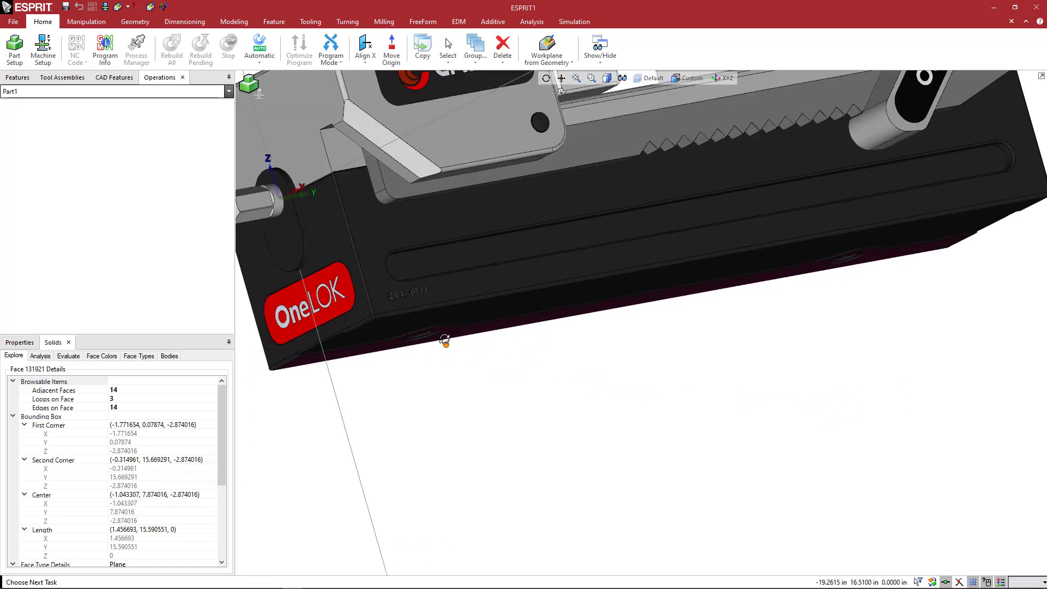
scroll(458, 350, "up", 2)
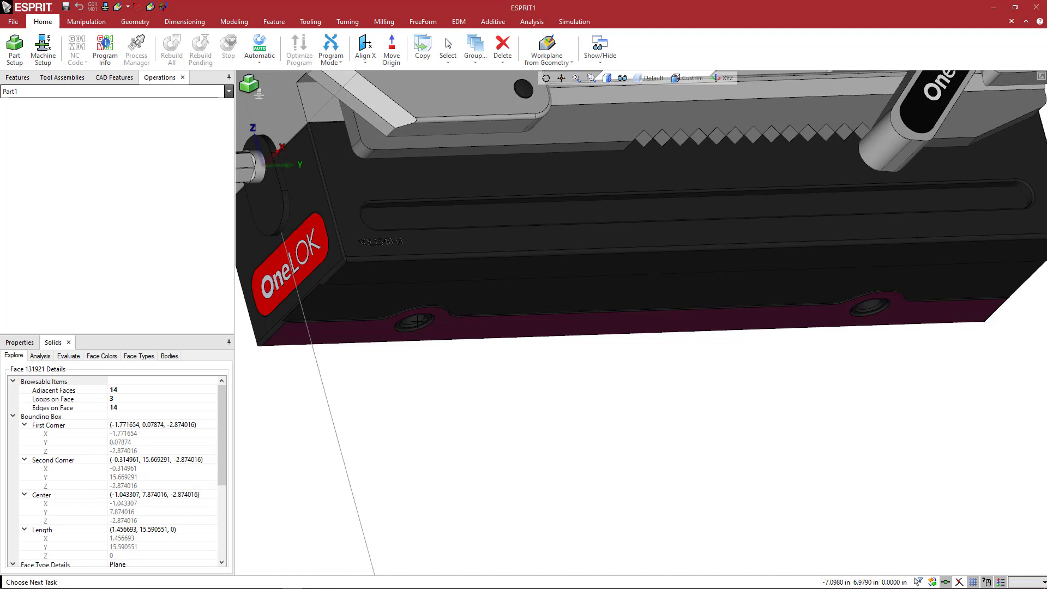
scroll(420, 322, "up", 2)
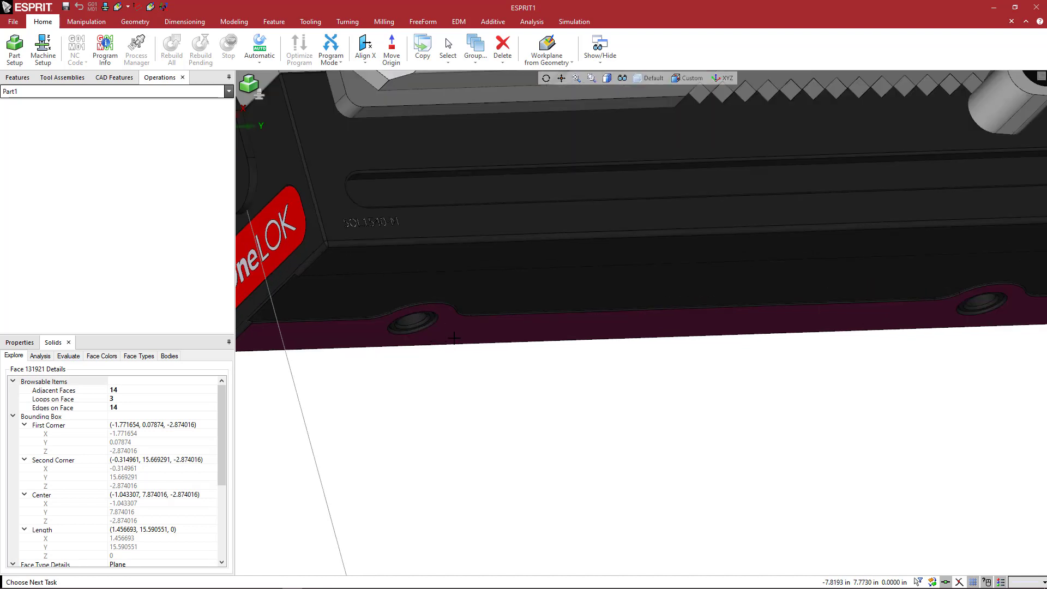
scroll(463, 342, "down", 1)
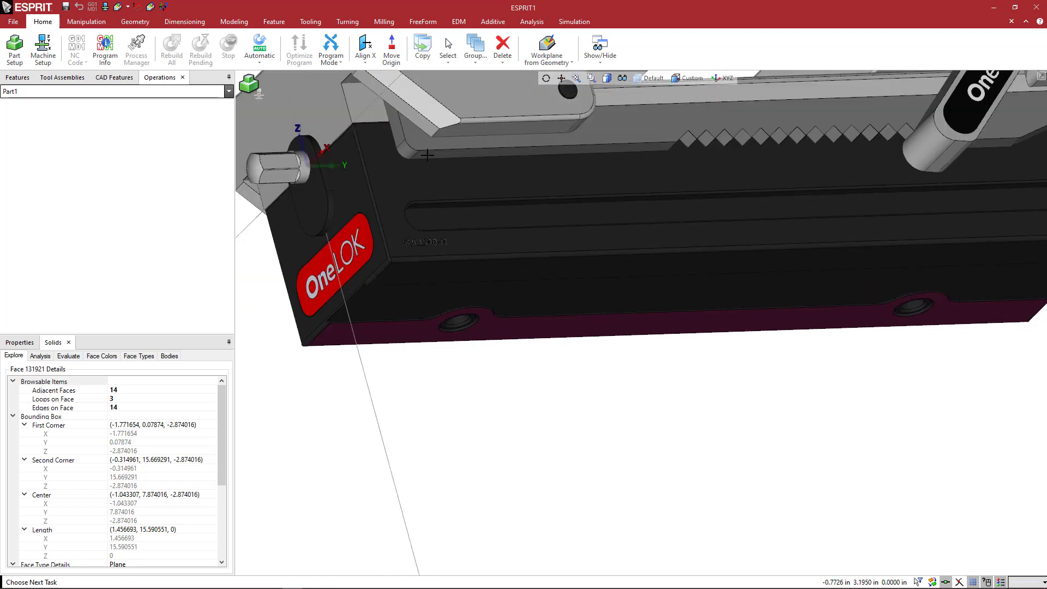
Move the origin to the center of the bottom-face mounting hole nearest the vise's screw end.
left_click(393, 54)
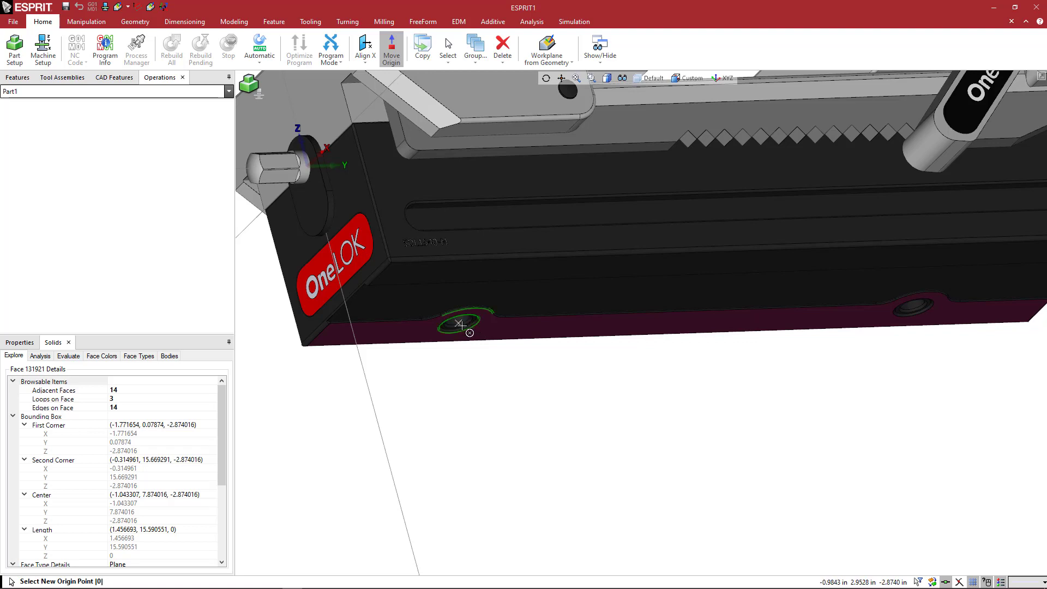
scroll(461, 324, "up", 2)
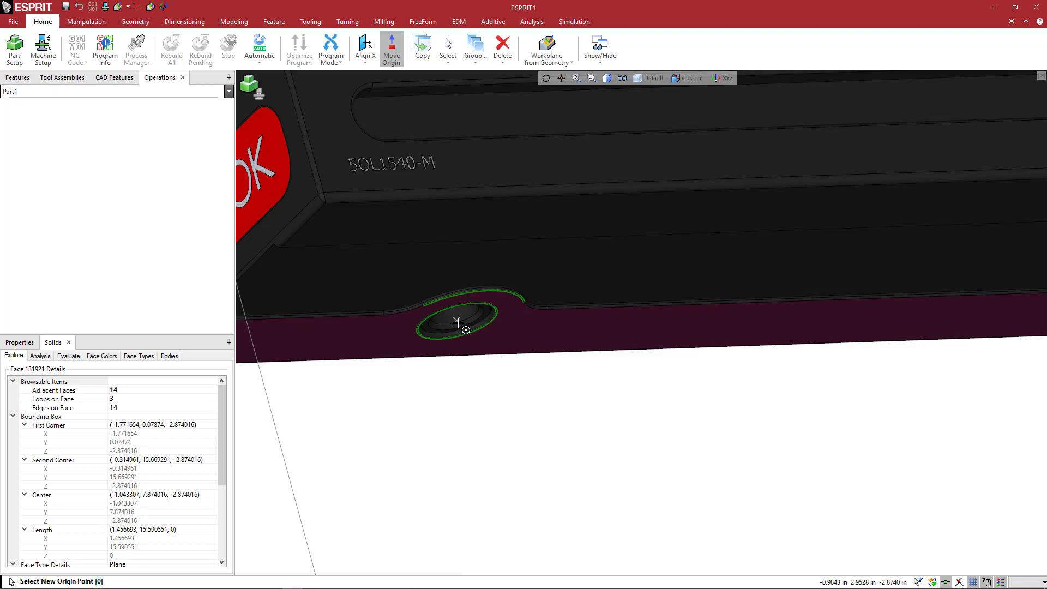
scroll(458, 322, "up", 3)
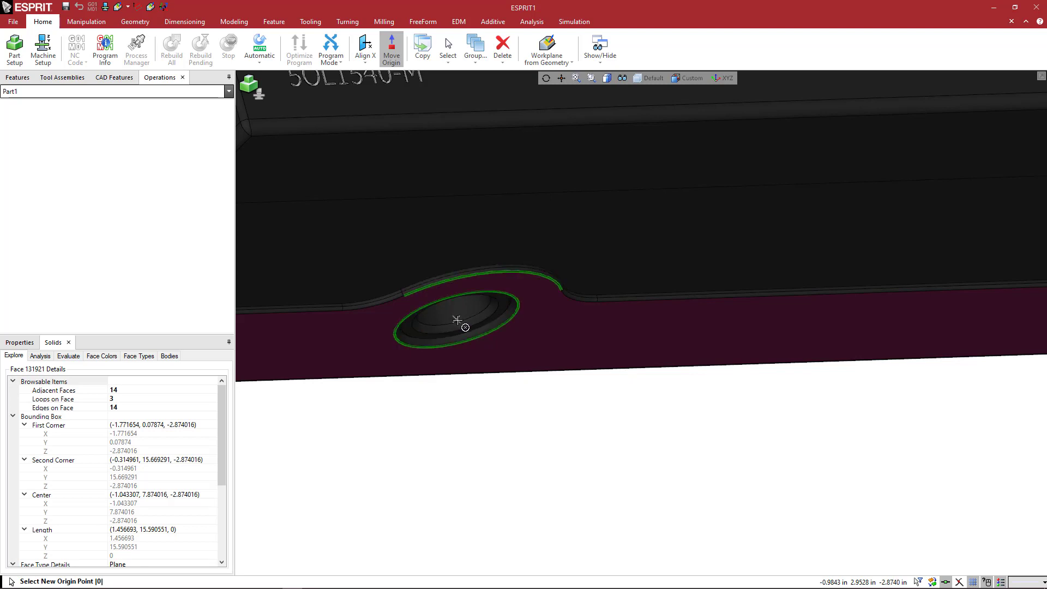
left_click(456, 320)
scroll(468, 311, "down", 5)
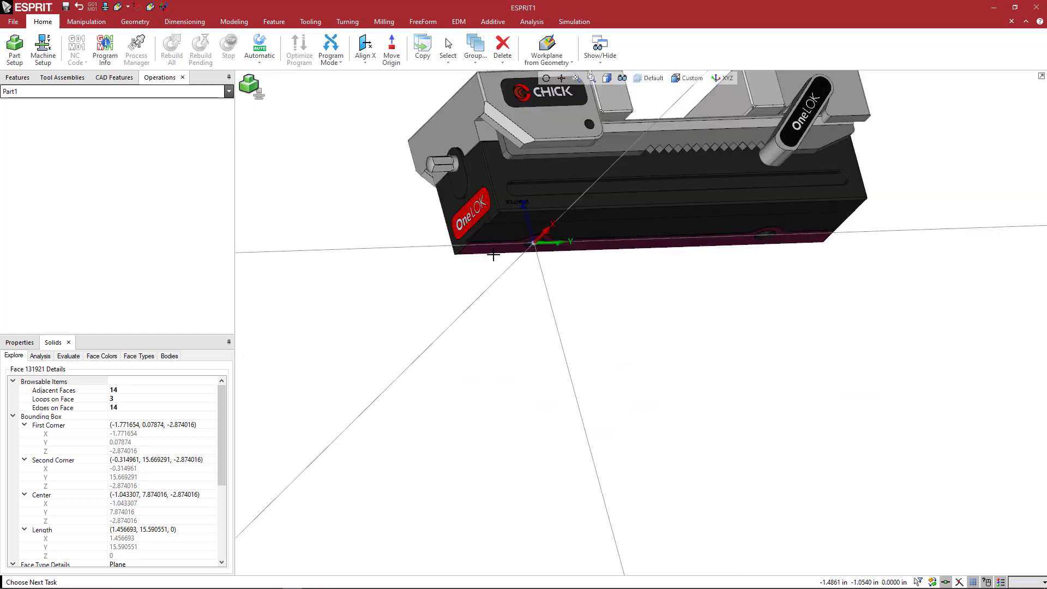
scroll(493, 254, "up", 5)
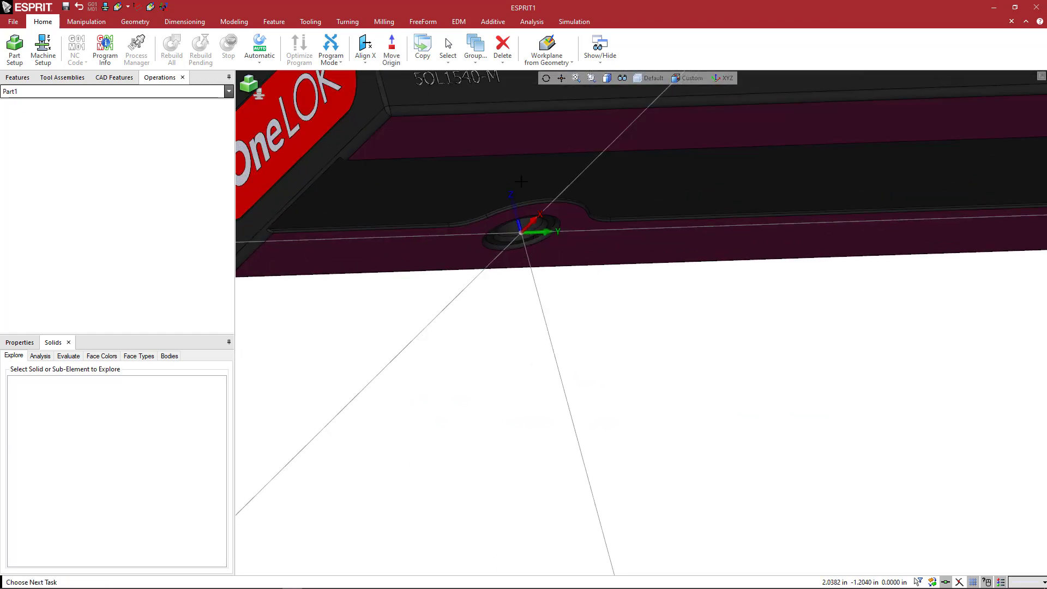
Check the origin's position at the bottom hole in wireframe, restore the shaded display and clear the face selection.
middle_click_drag(551, 331, 586, 329)
left_click(608, 80)
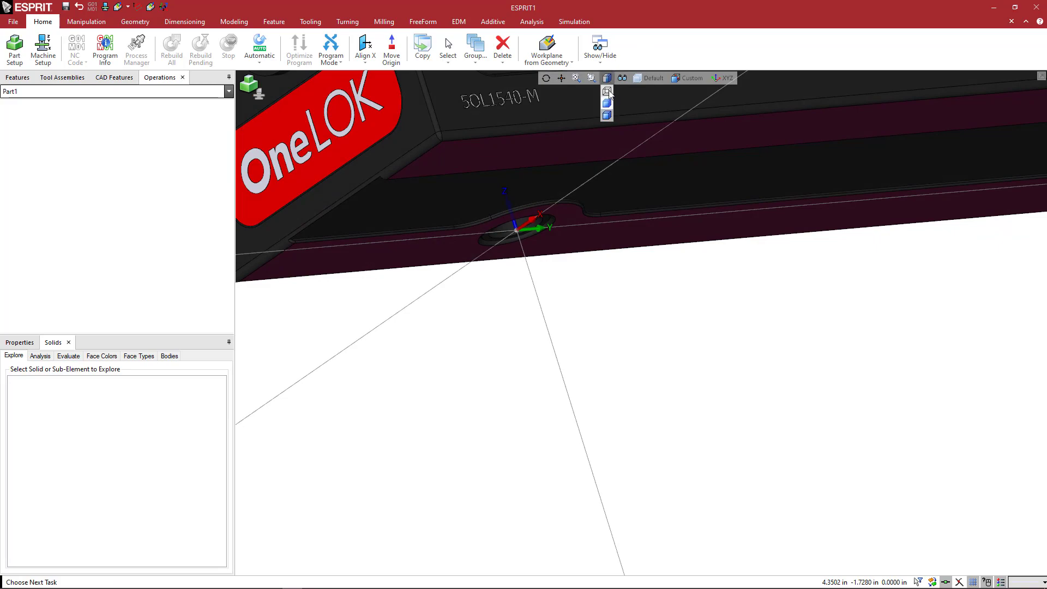
left_click(606, 92)
mouse_move(607, 264)
middle_mouse_down()
mouse_move(619, 286)
mouse_move(606, 264)
mouse_move(600, 295)
mouse_move(608, 266)
middle_mouse_up()
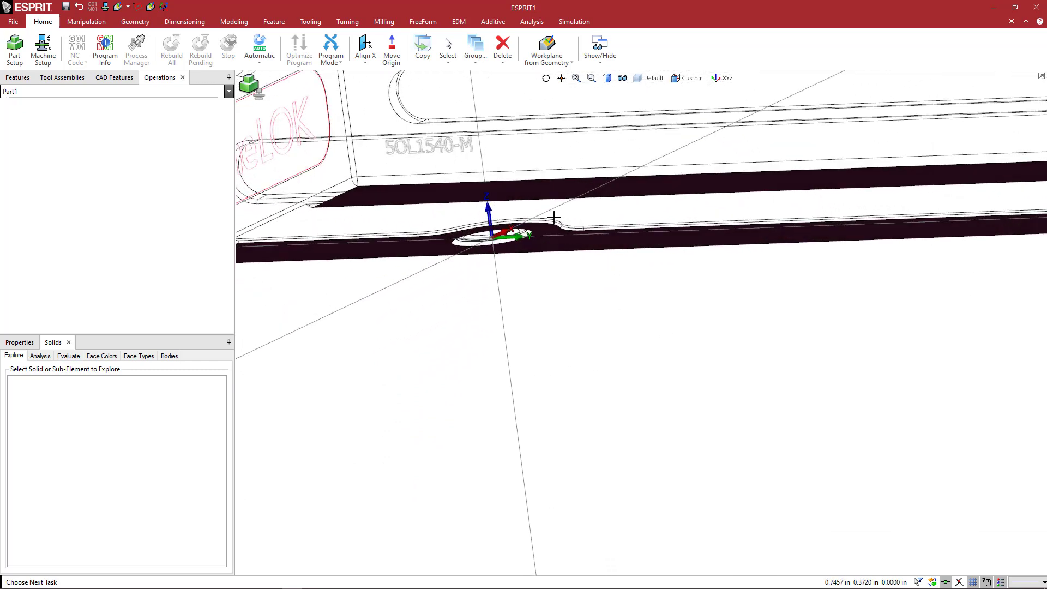
middle_click_drag(554, 218, 561, 273)
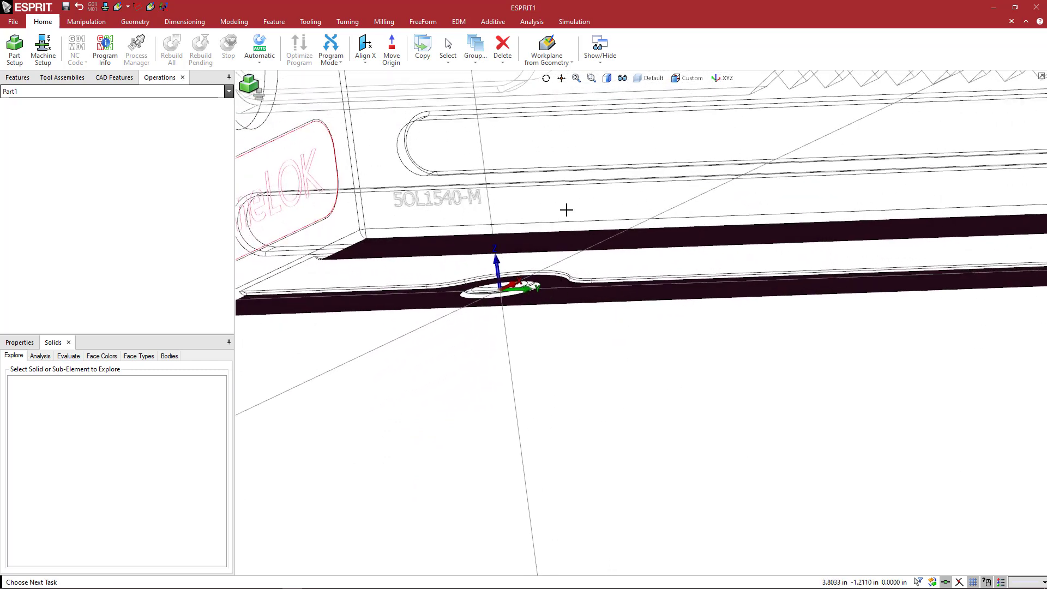
left_click(607, 79)
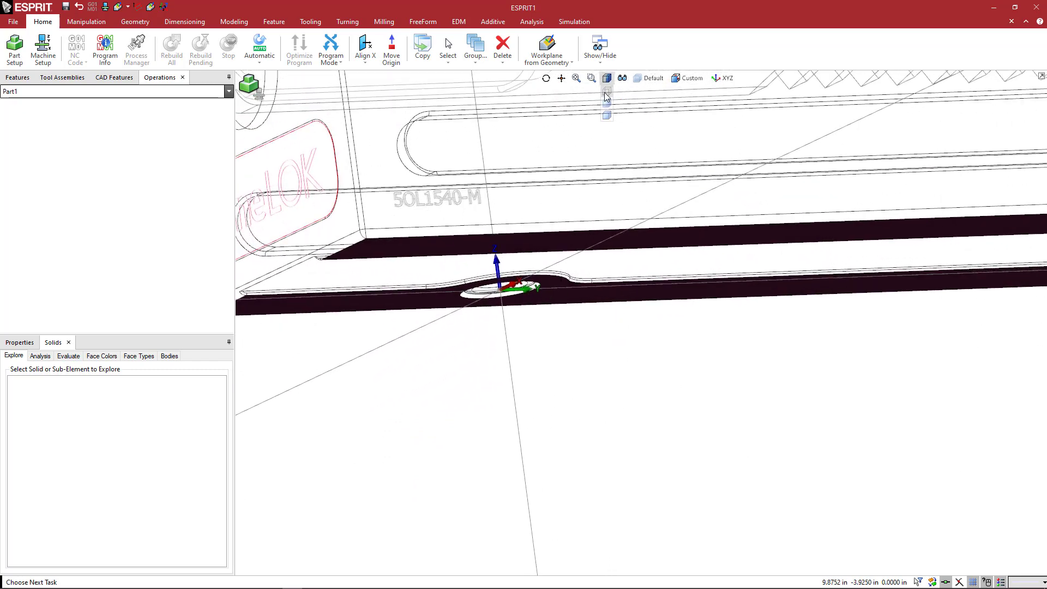
left_click(608, 116)
scroll(555, 227, "down", 5)
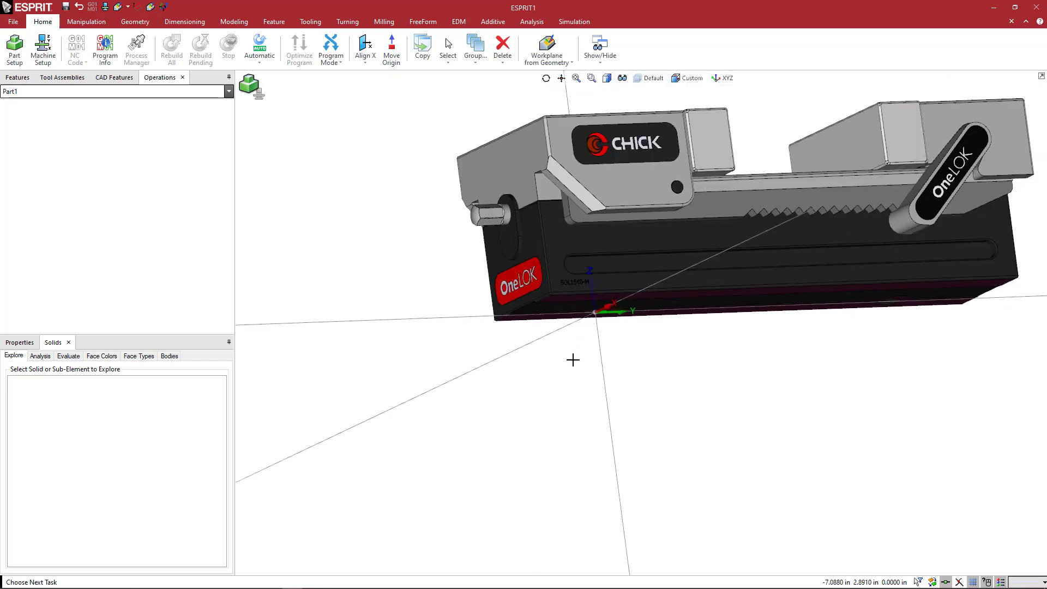
left_click(573, 360)
Inspect the origin and its axes at the underside hole from close up and from the side.
middle_click_drag(654, 379, 537, 382)
scroll(537, 382, "up", 2)
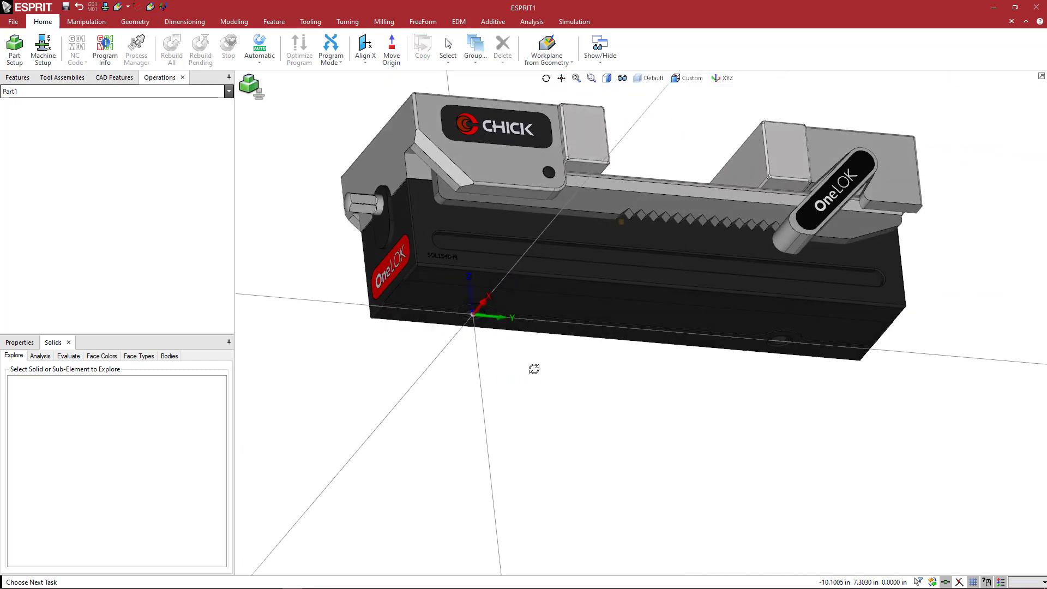
scroll(478, 315, "up", 4)
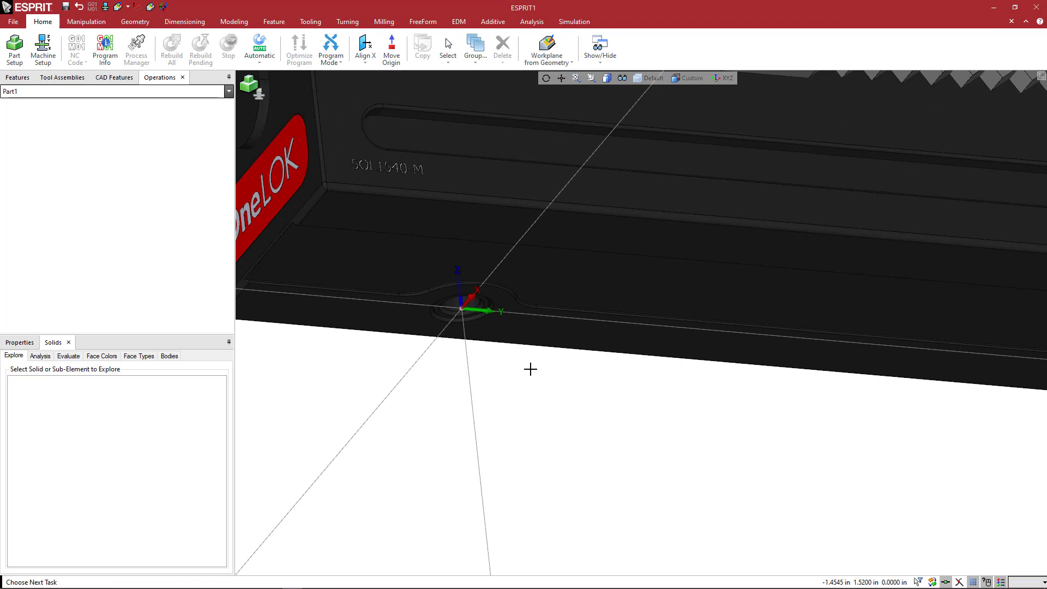
scroll(531, 366, "down", 1)
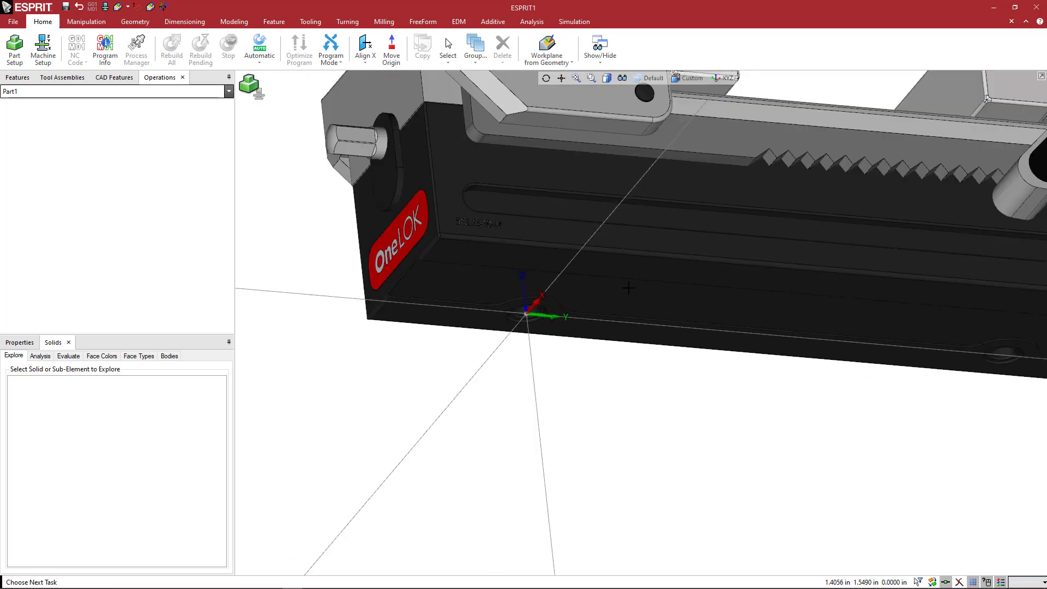
scroll(629, 288, "down", 1)
middle_click_drag(628, 288, 501, 290)
middle_click_drag(604, 352, 547, 371)
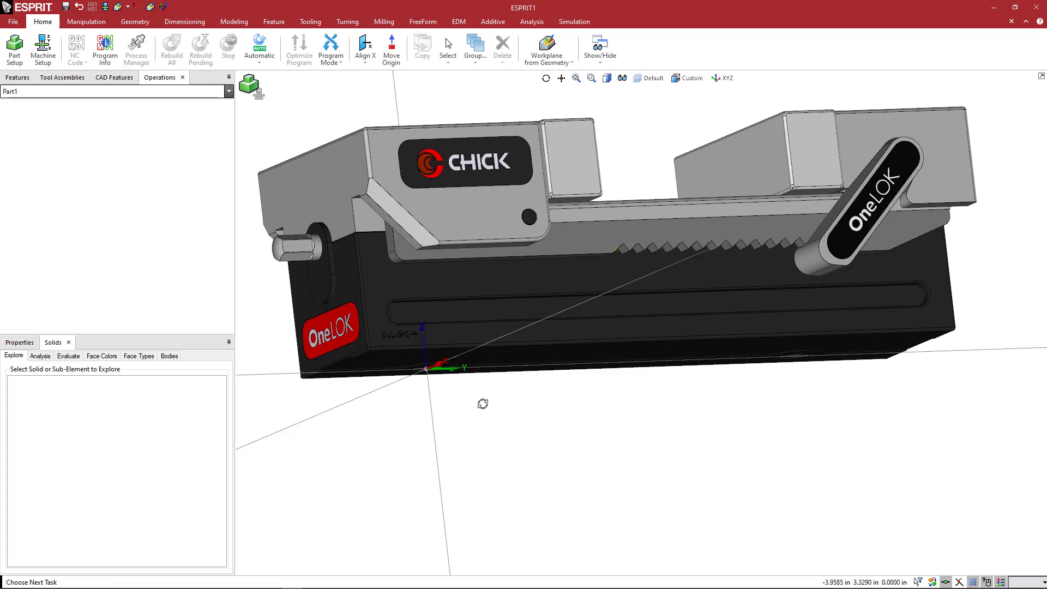
Examine the whole vise from above to review how its jaws and body sit relative to the axes.
middle_click_drag(484, 402, 431, 372)
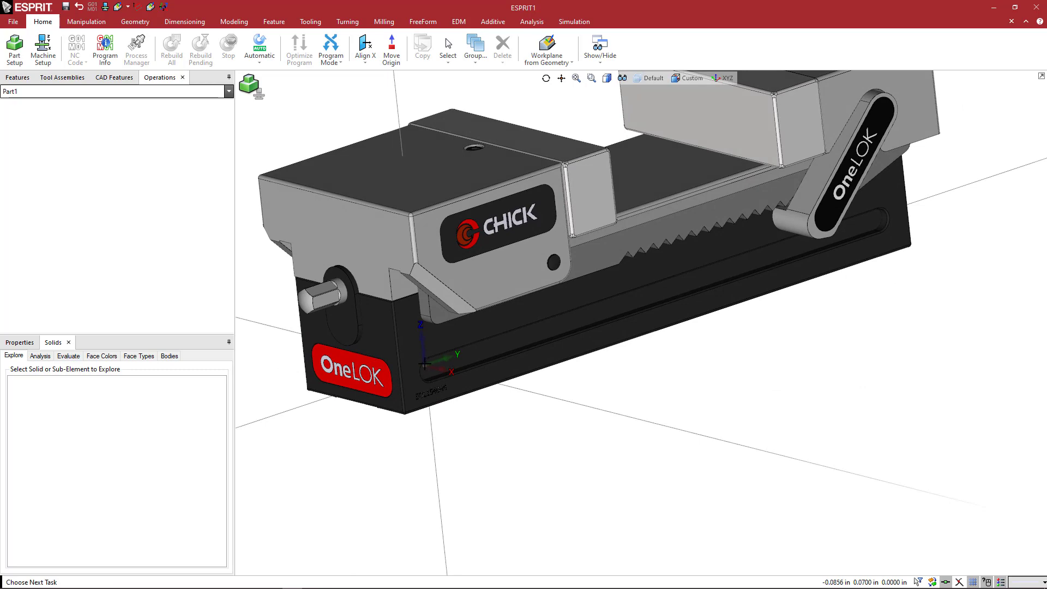
scroll(430, 367, "down", 3)
middle_click_drag(516, 414, 530, 431)
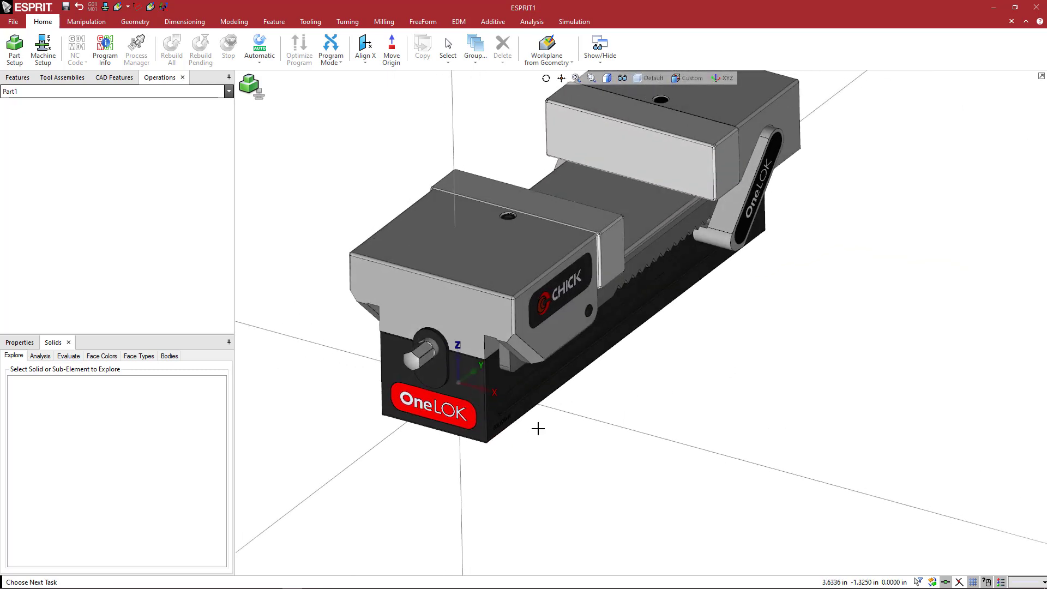
scroll(547, 405, "down", 2)
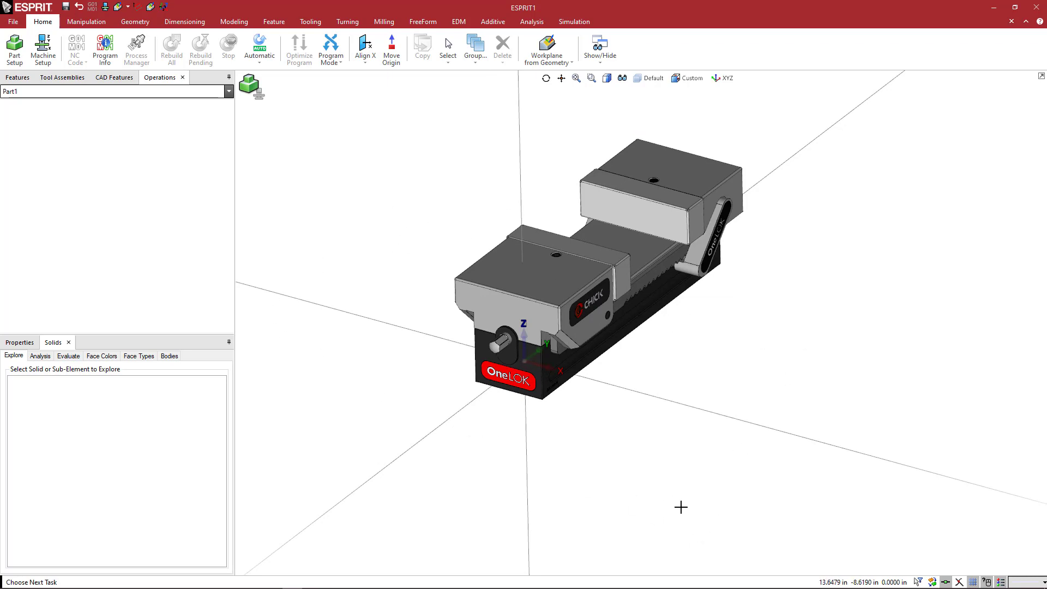
scroll(609, 401, "up", 2)
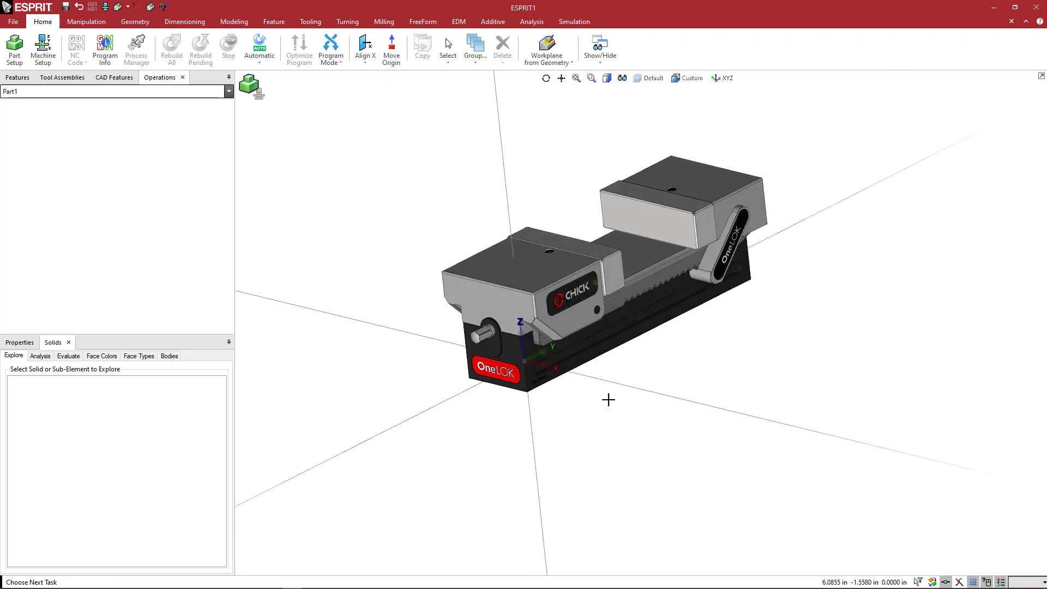
scroll(561, 416, "up", 2)
scroll(609, 409, "down", 1)
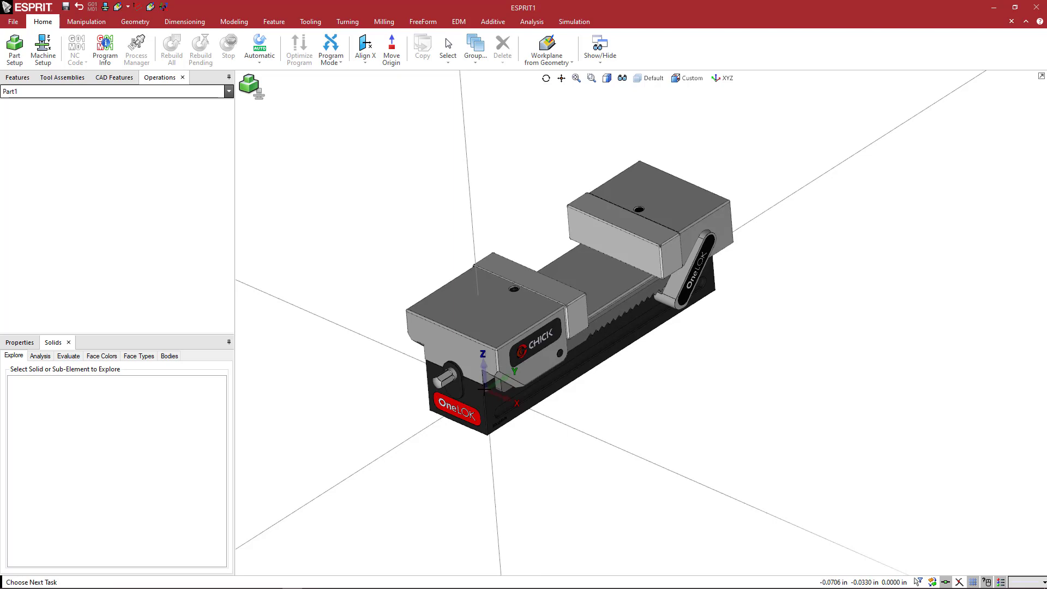
mouse_move(666, 365)
middle_mouse_down()
mouse_move(684, 381)
mouse_move(680, 395)
mouse_move(678, 364)
mouse_move(666, 367)
mouse_move(676, 376)
middle_mouse_up()
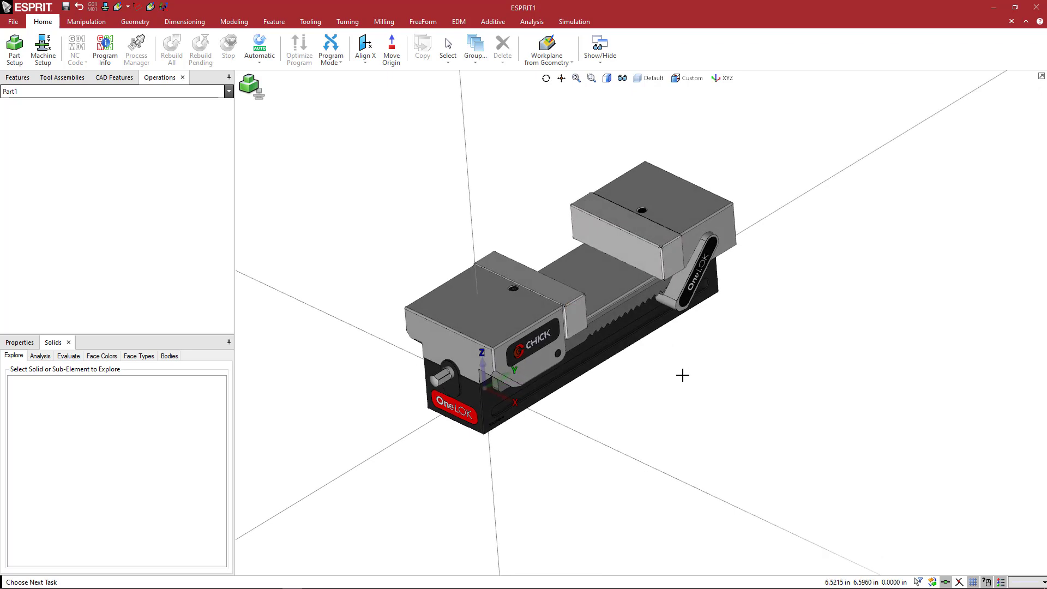
mouse_move(678, 374)
middle_mouse_down()
mouse_move(668, 366)
mouse_move(678, 376)
middle_mouse_up()
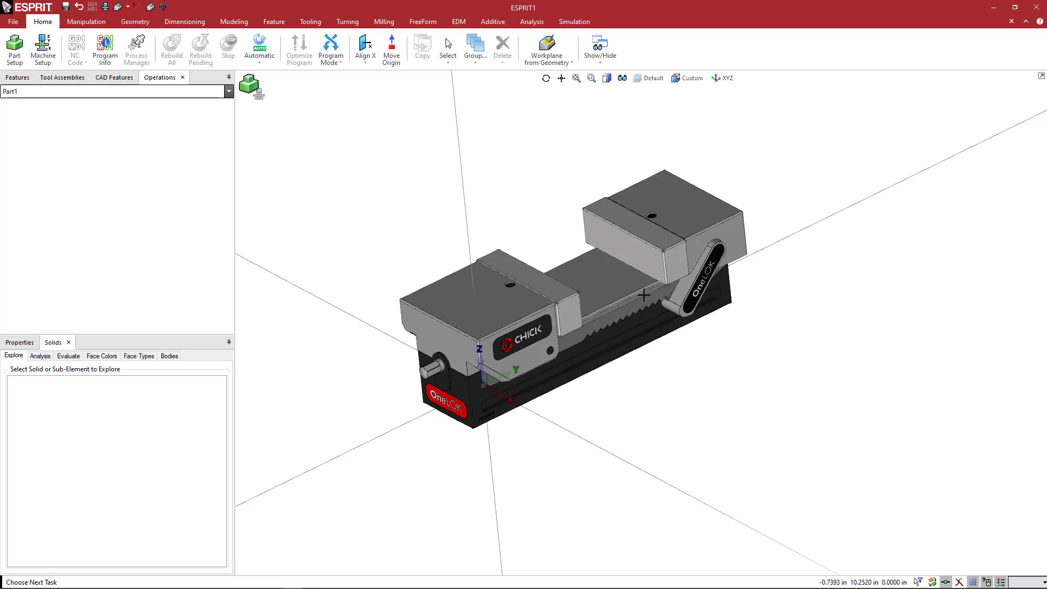
Examine the vise's handle-side jaw, its locking handle and the serrated rail from above and from the side.
scroll(642, 294, "up", 2)
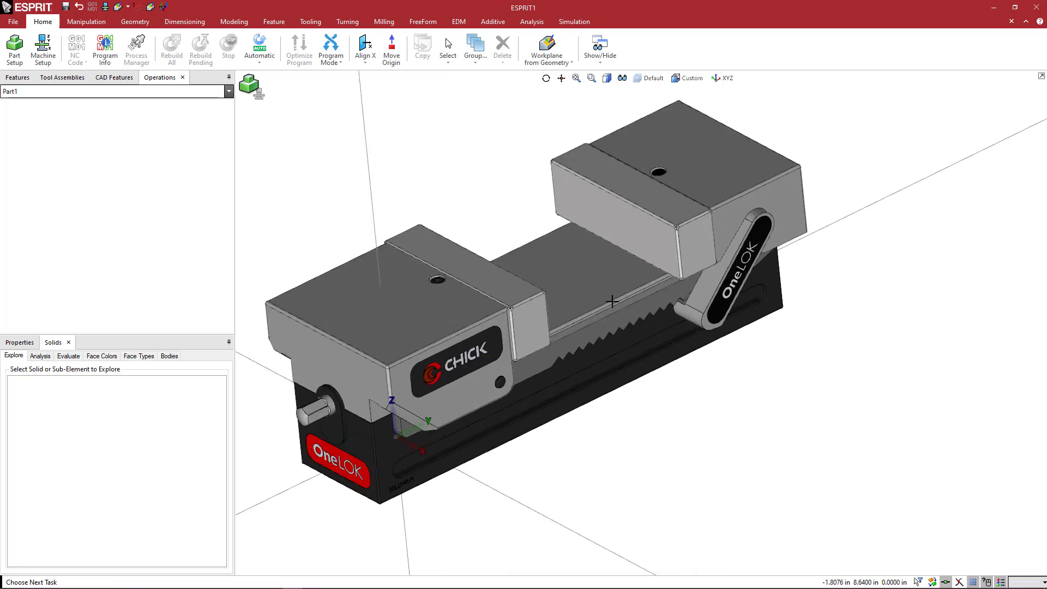
middle_click_drag(602, 302, 585, 291)
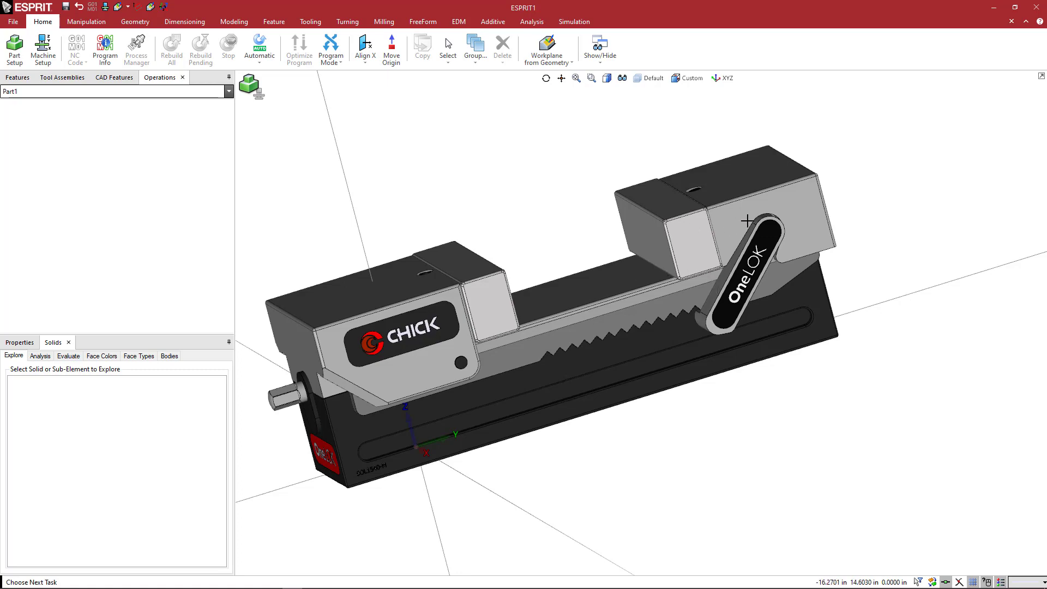
scroll(665, 284, "up", 3)
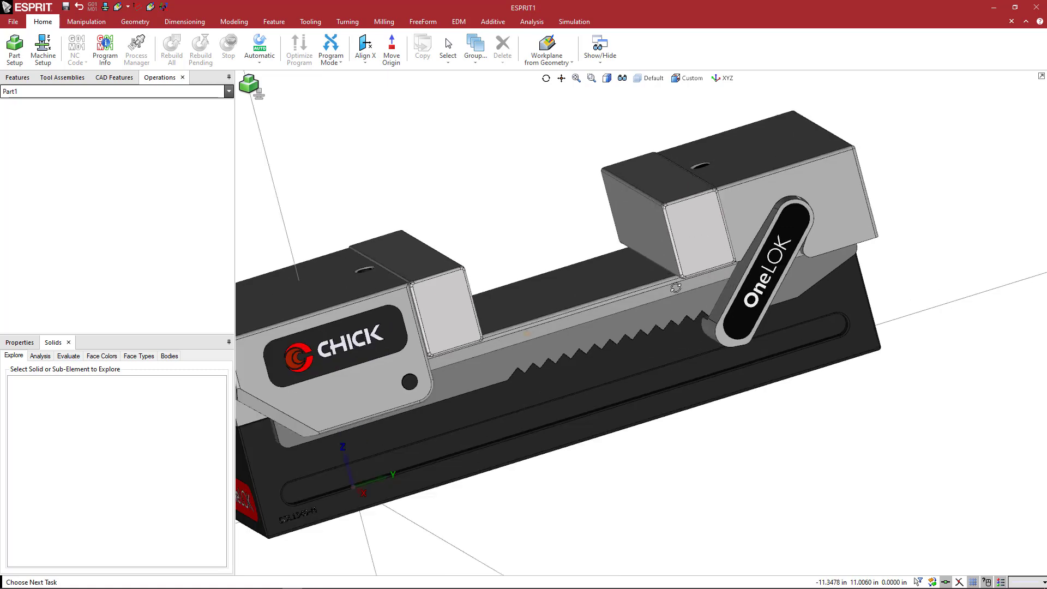
scroll(670, 287, "down", 2)
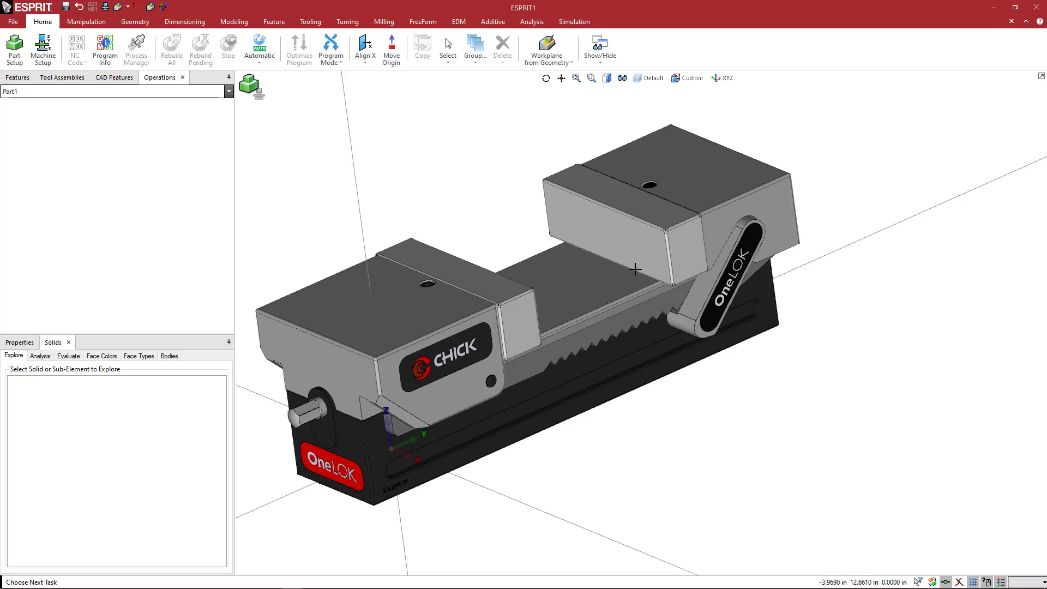
middle_click_drag(614, 277, 572, 319)
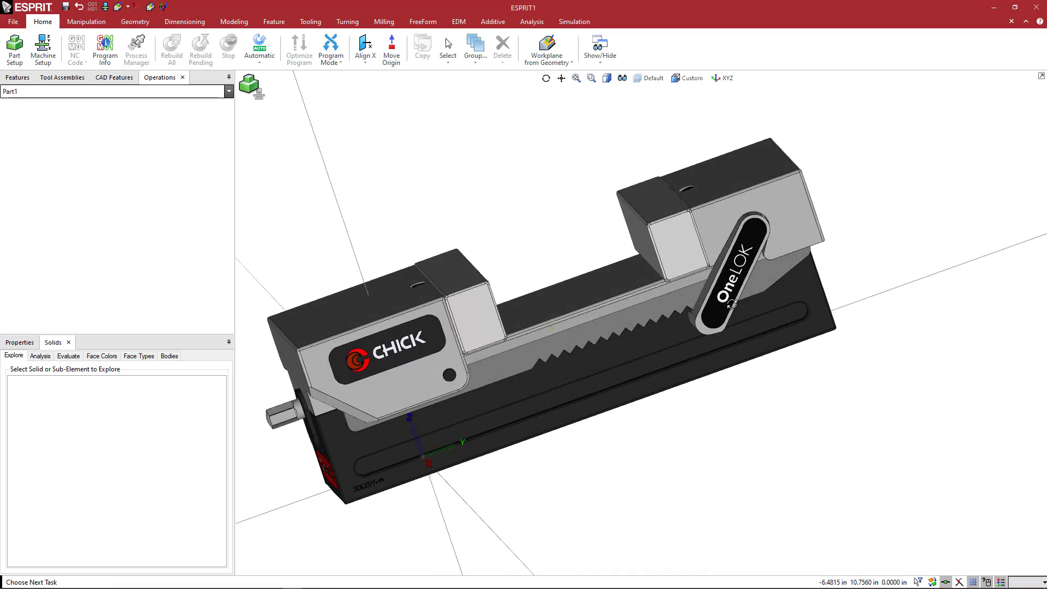
middle_click_drag(731, 304, 691, 310)
scroll(700, 317, "up", 8)
scroll(685, 283, "down", 3)
scroll(692, 307, "down", 5)
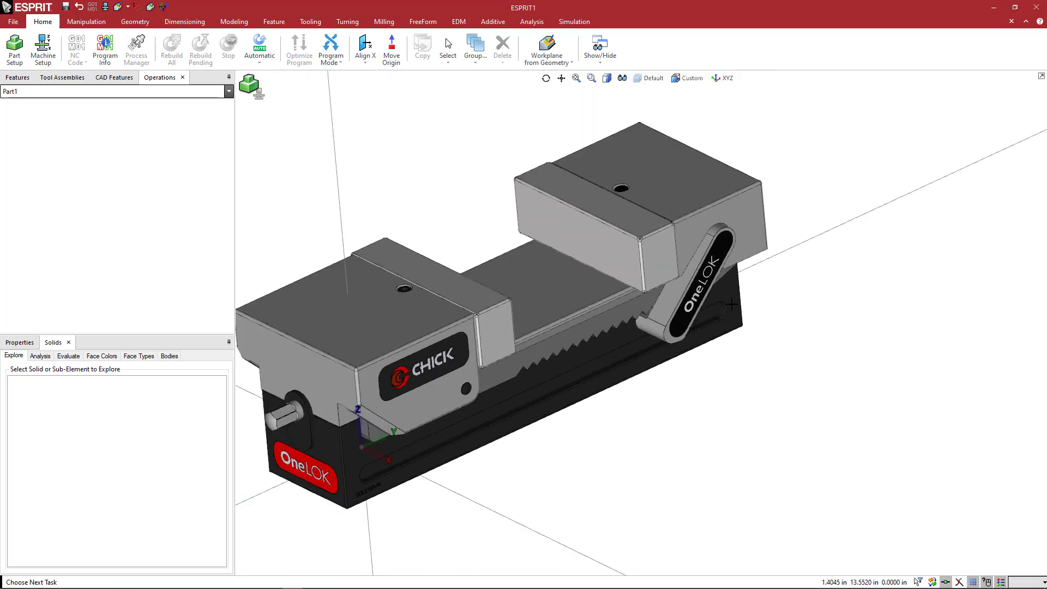
mouse_move(730, 304)
middle_mouse_down()
mouse_move(759, 316)
mouse_move(715, 315)
middle_mouse_up()
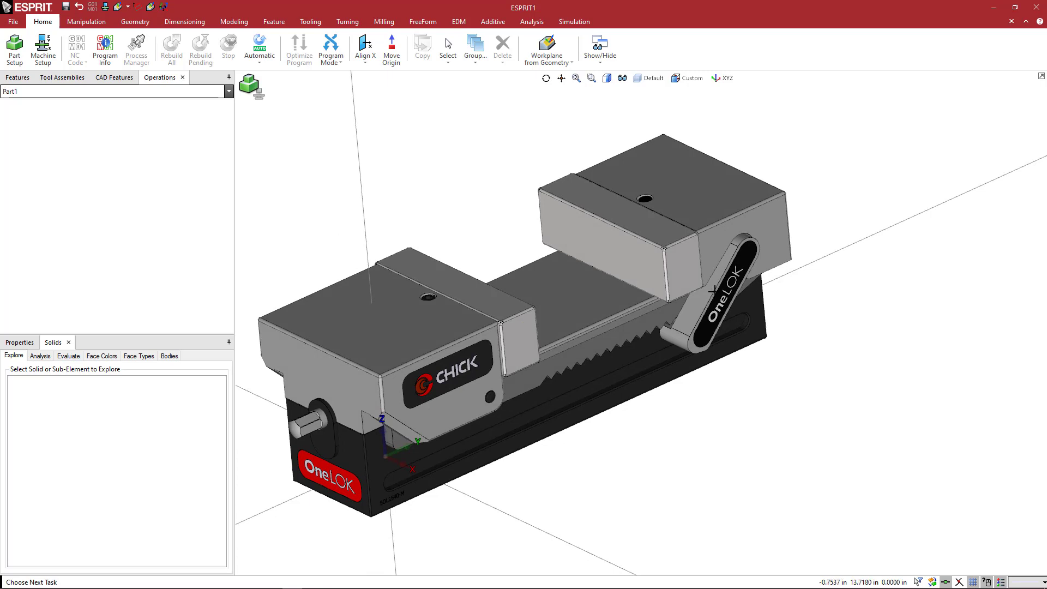
scroll(713, 289, "up", 2)
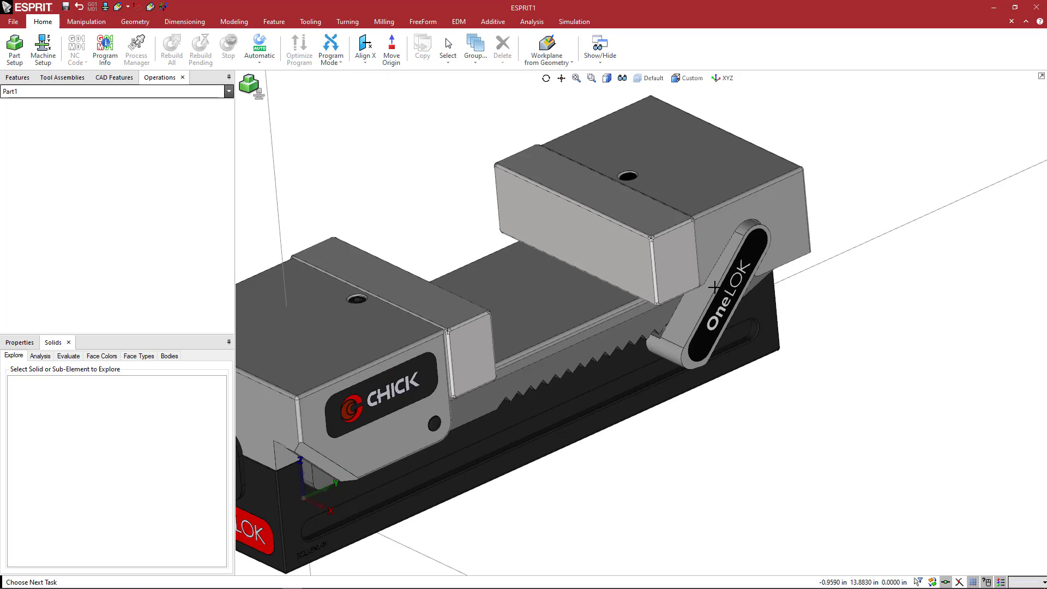
middle_click_drag(852, 272, 851, 265)
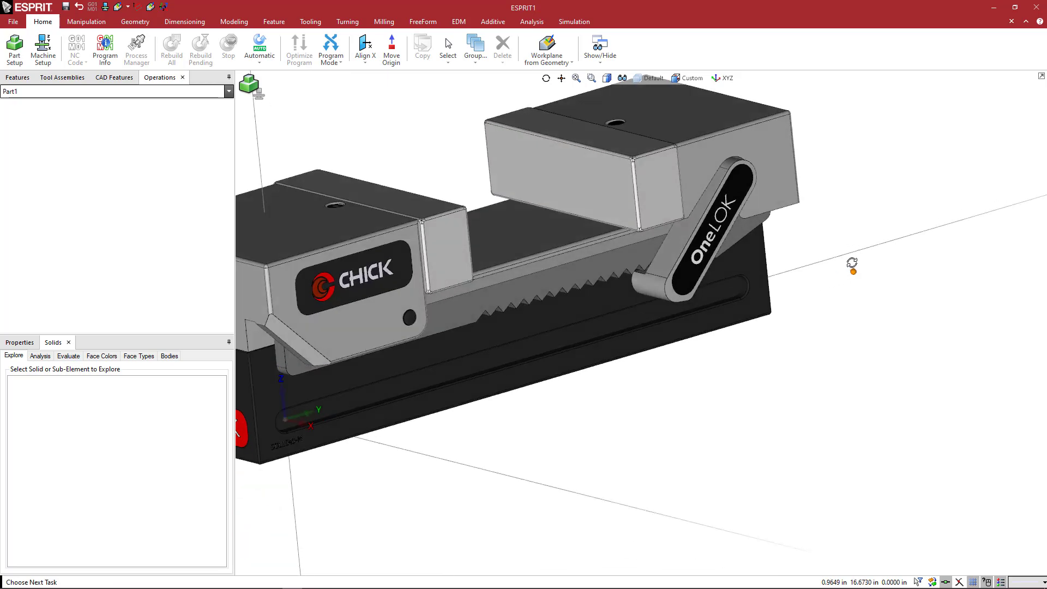
Select the handle-side jaw body together with its jaw plate, and create a new layer named moveable.
left_click(650, 183)
scroll(660, 181, "down", 2)
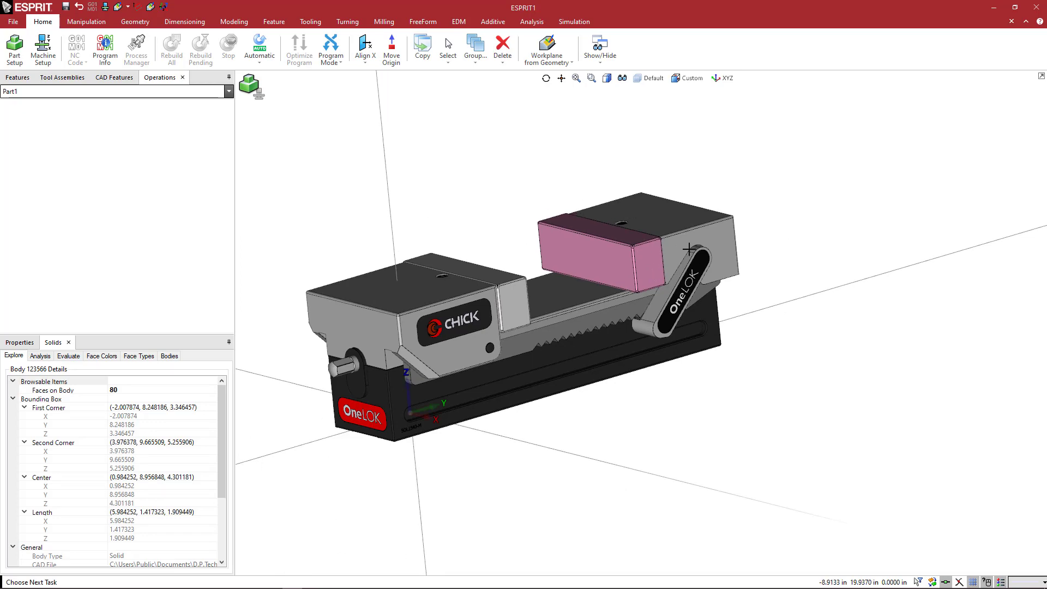
left_click(690, 257)
mouse_move(774, 277)
middle_mouse_down()
mouse_move(754, 263)
mouse_move(759, 290)
middle_mouse_up()
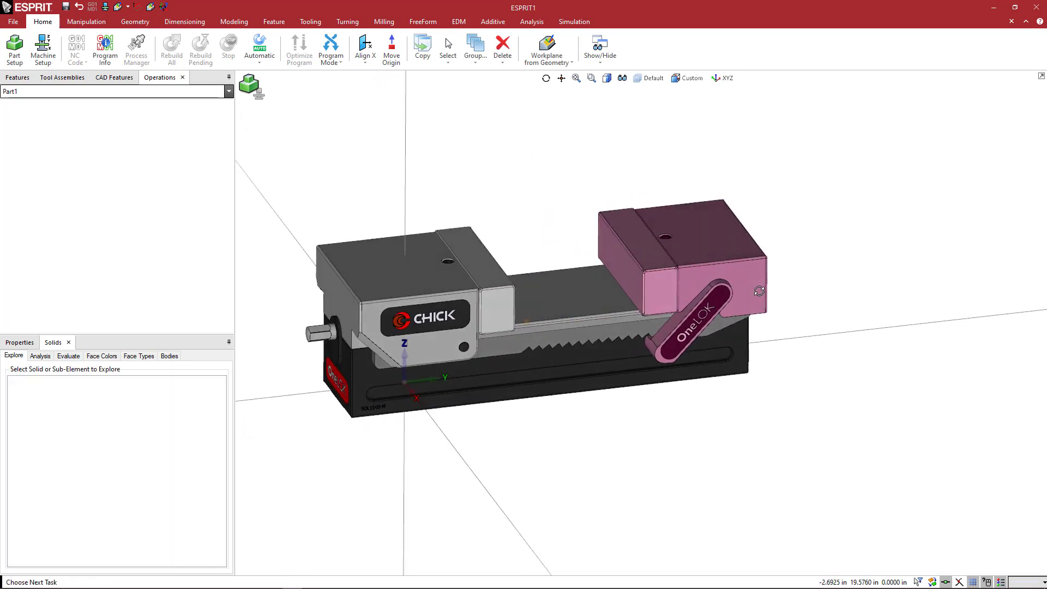
left_click(649, 78)
left_click(638, 136)
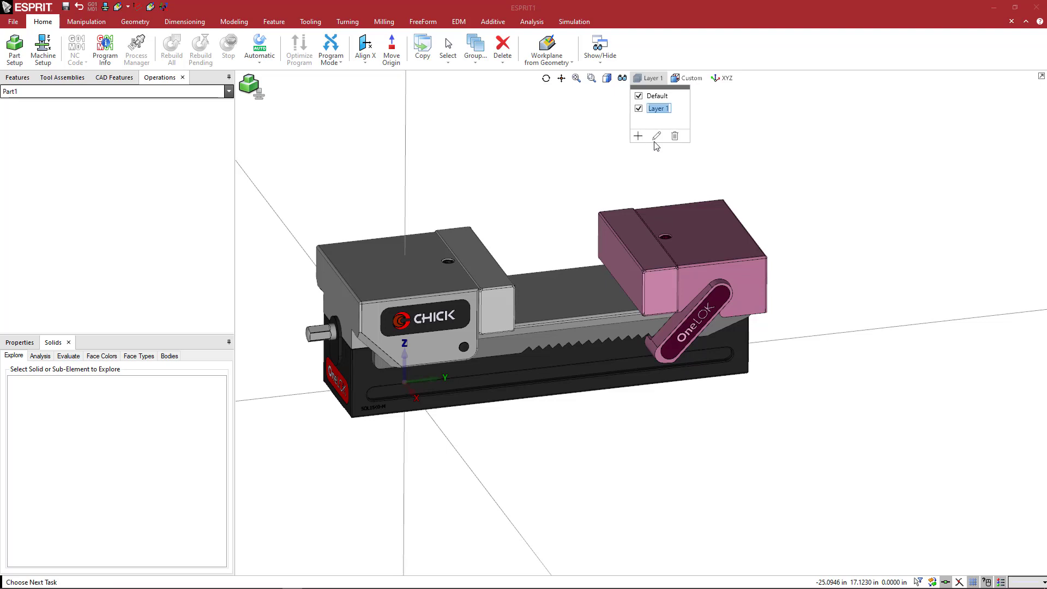
type("moveable")
key("Return")
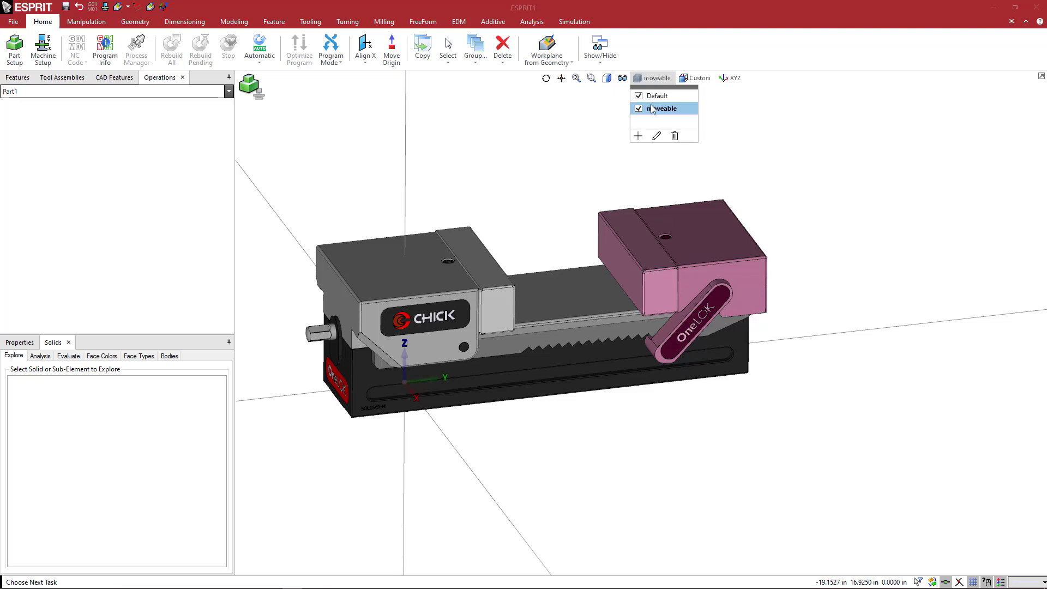
Assign the selected jaw body and jaw plate to the moveable layer and clear the selection.
left_click(20, 343)
double_click(13, 376)
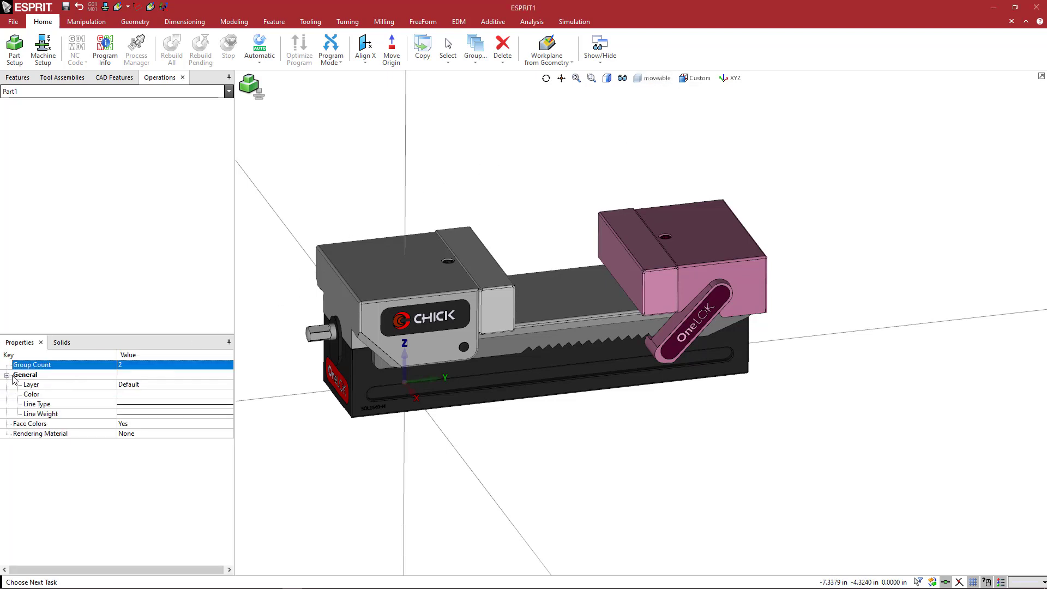
left_click(146, 387)
left_click(217, 385)
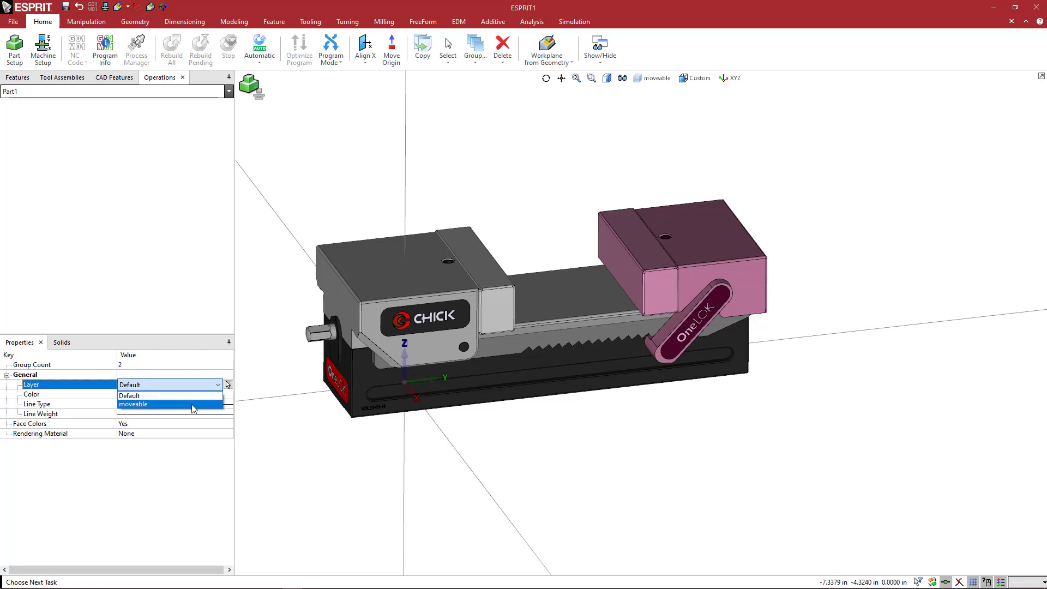
left_click(163, 402)
left_click(305, 460)
left_click(602, 181)
Hide the moveable layer to check which solids it holds, and show it again.
left_click(652, 78)
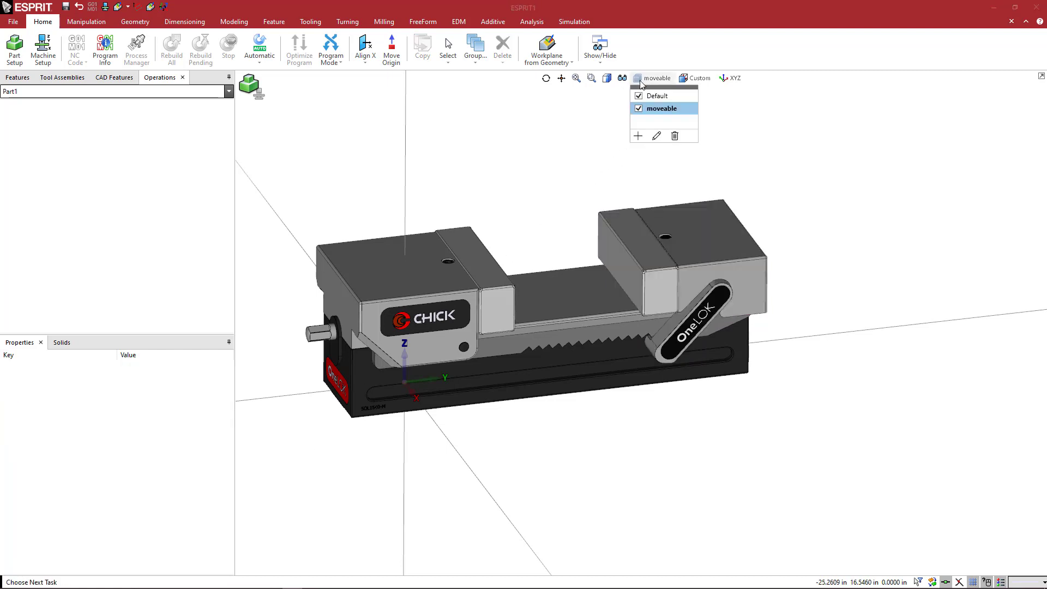
left_click(638, 109)
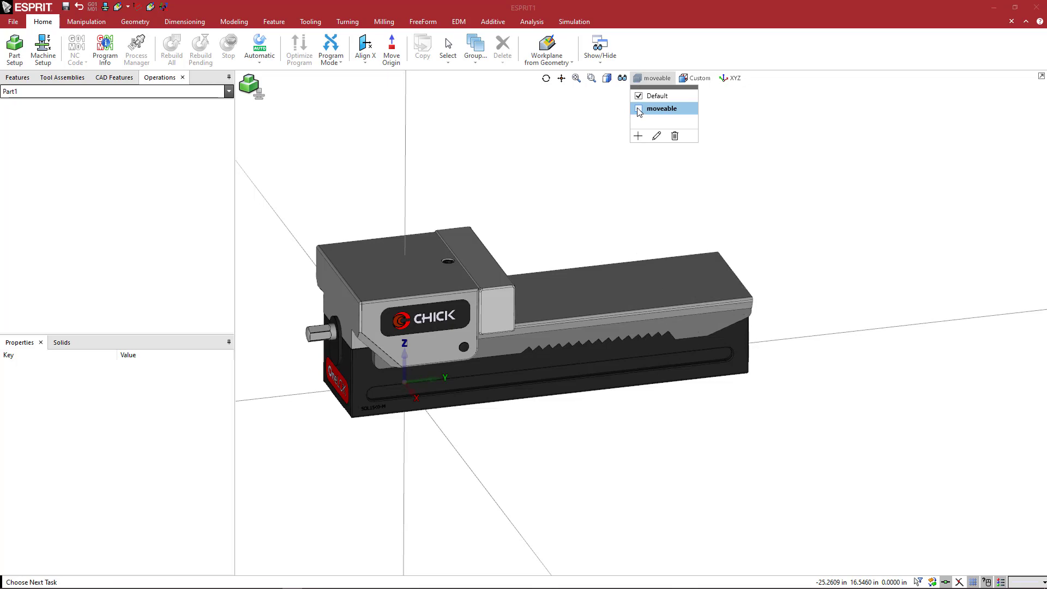
left_click(638, 110)
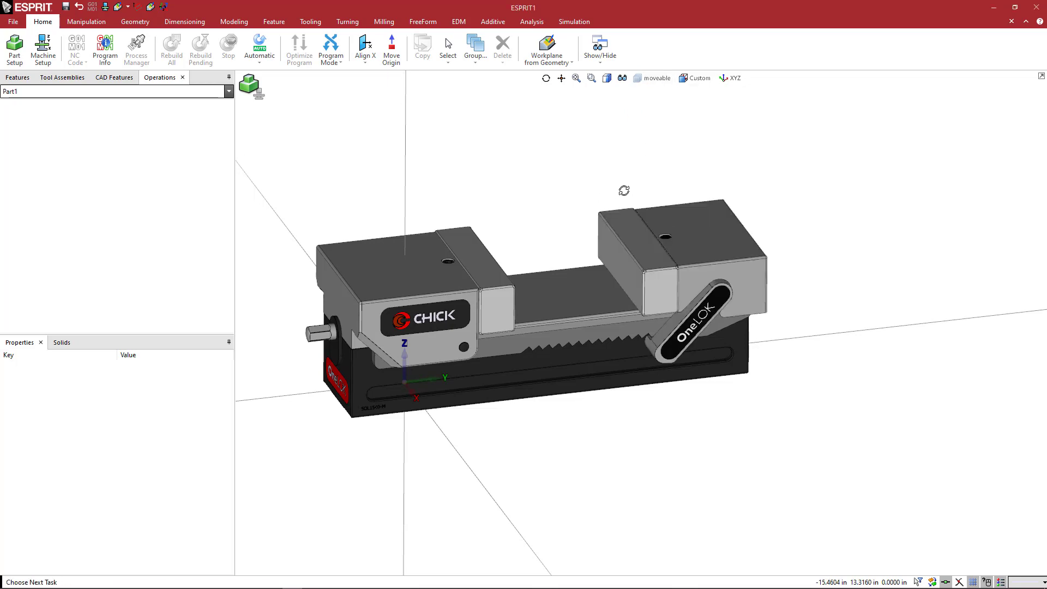
Move the handle-side jaw body and its jaw plate by translating them .5 in along Y, without copying.
mouse_move(624, 190)
middle_mouse_down()
mouse_move(580, 178)
mouse_move(603, 175)
mouse_move(637, 195)
middle_mouse_up()
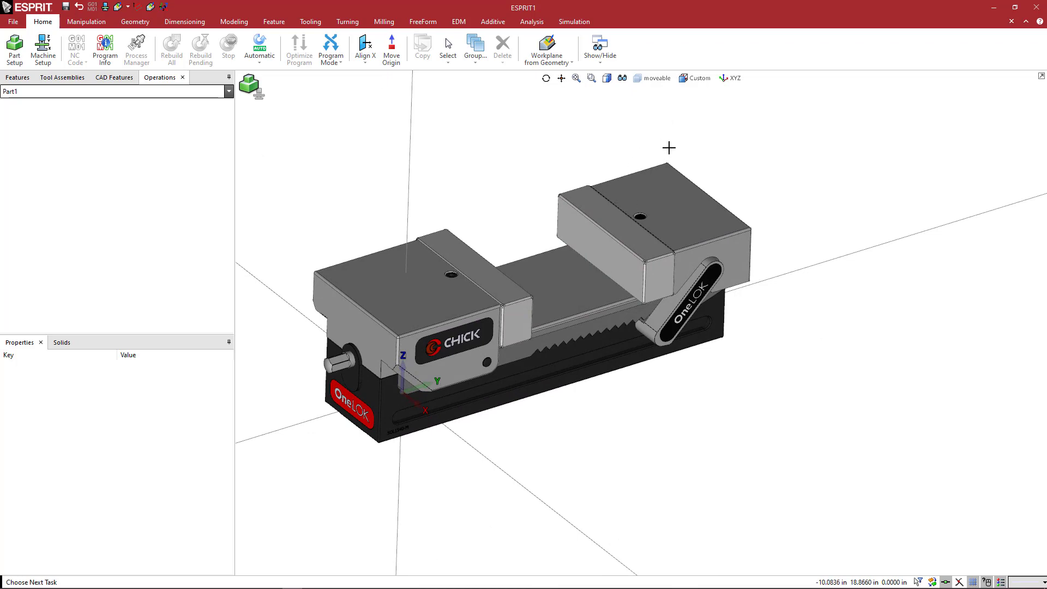
left_click(633, 229)
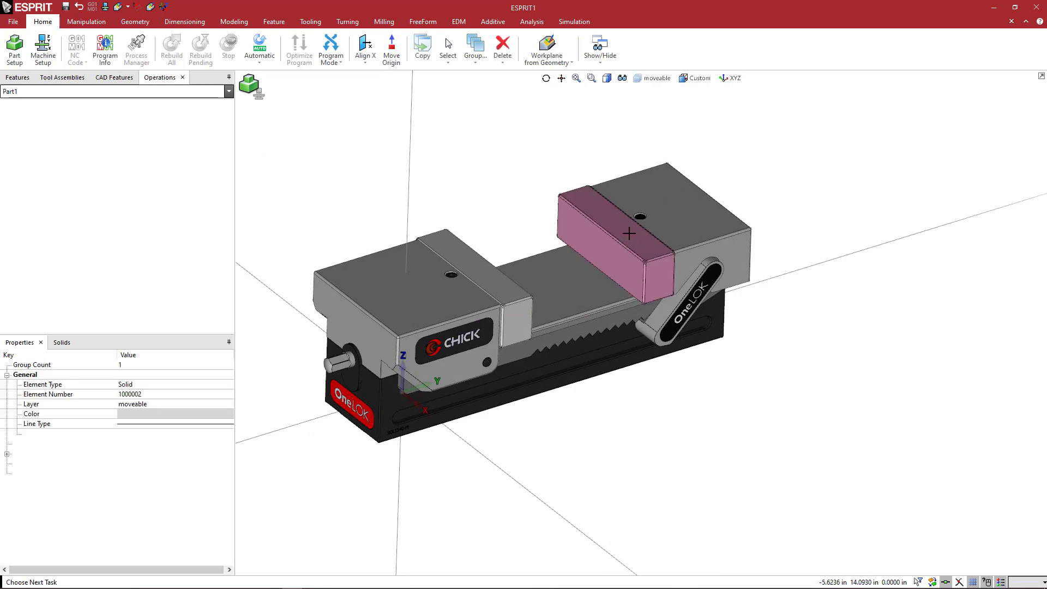
left_click(682, 217)
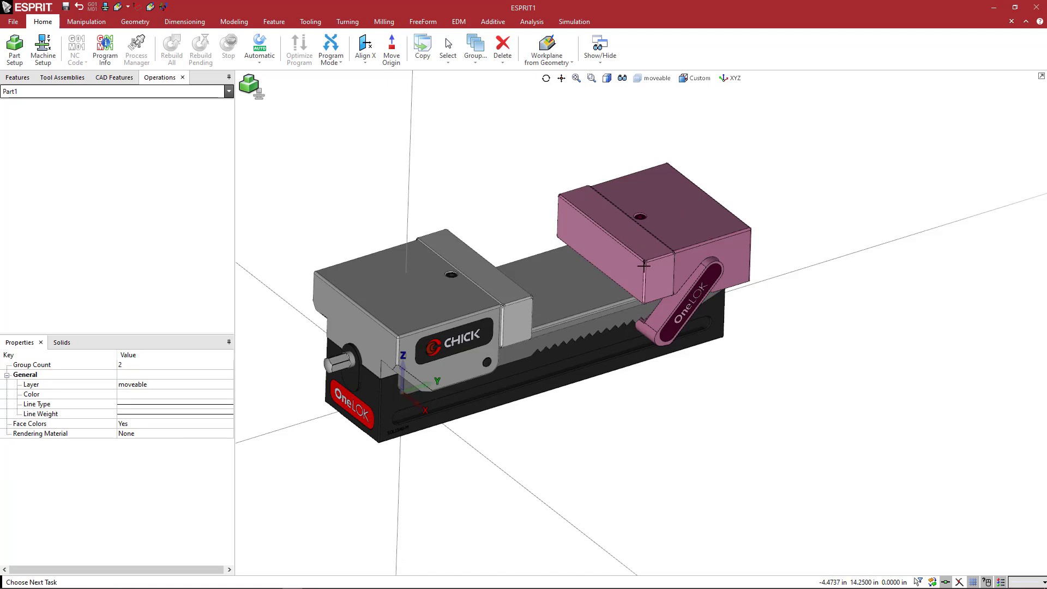
middle_click_drag(607, 218, 547, 212)
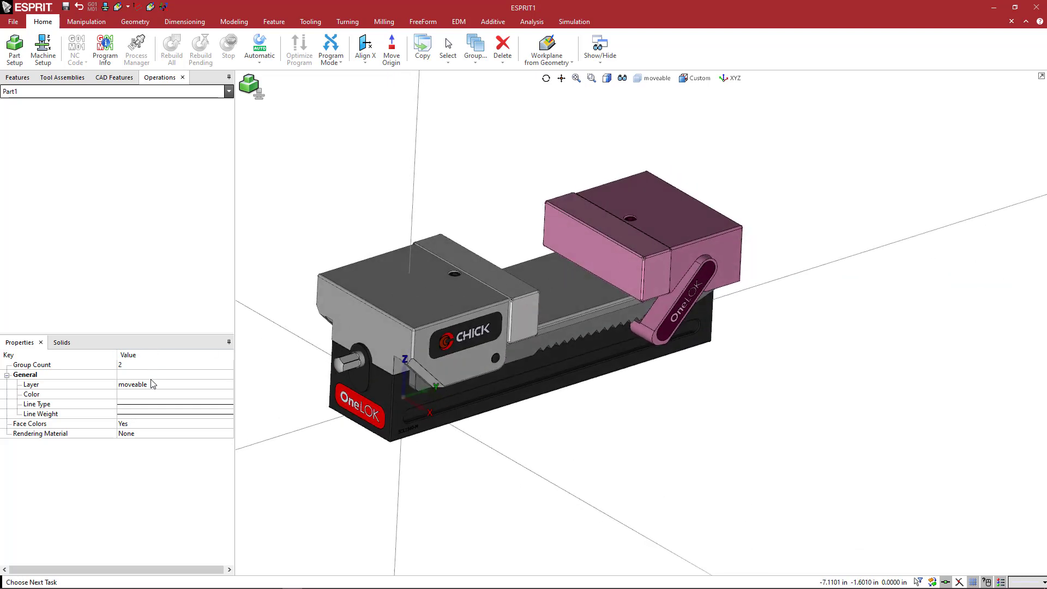
right_click(486, 168)
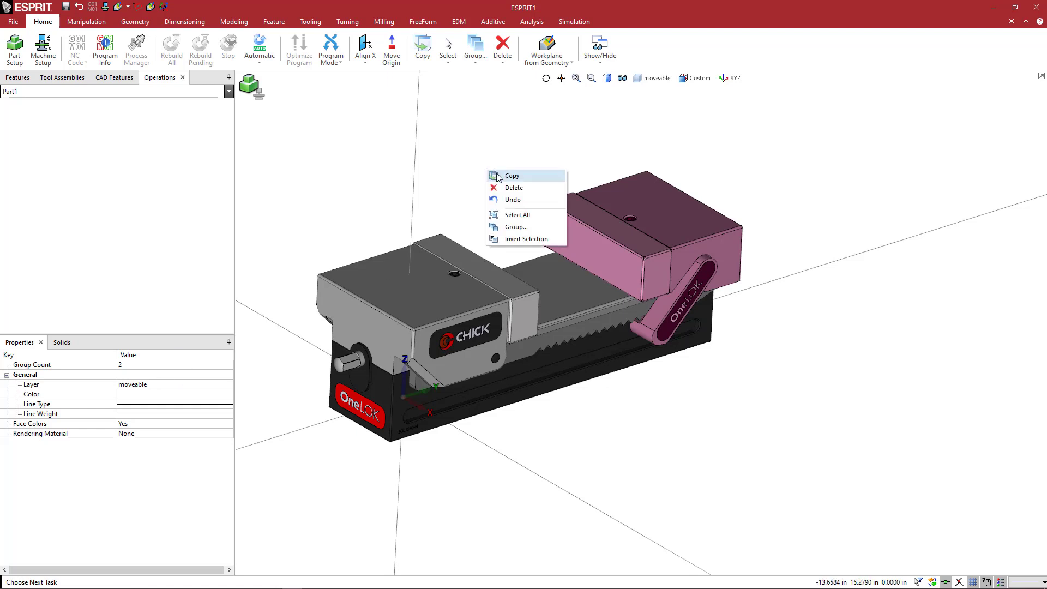
left_click(499, 174)
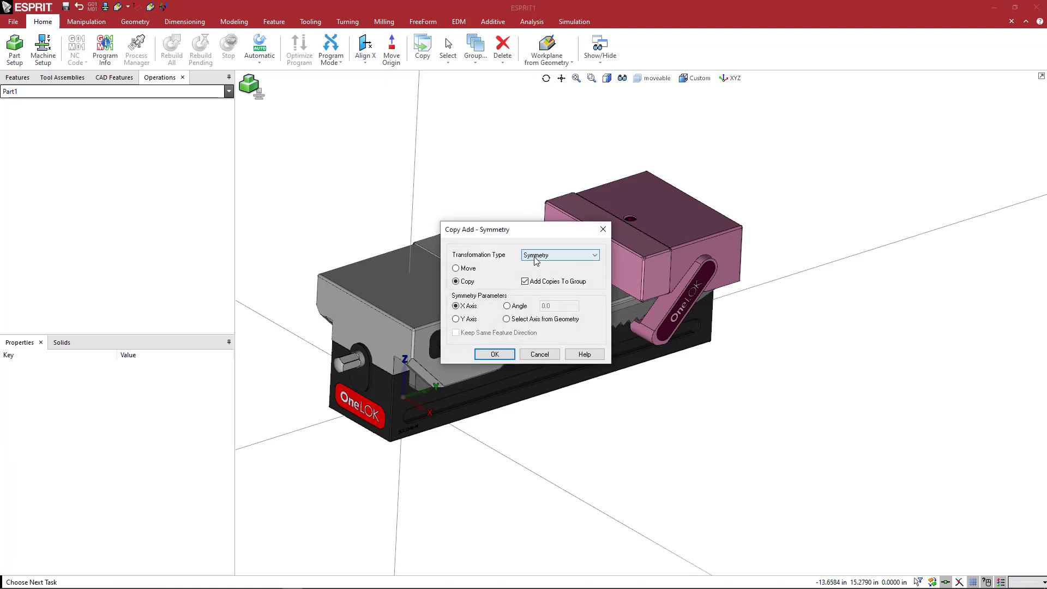
left_click(536, 256)
left_click(535, 322)
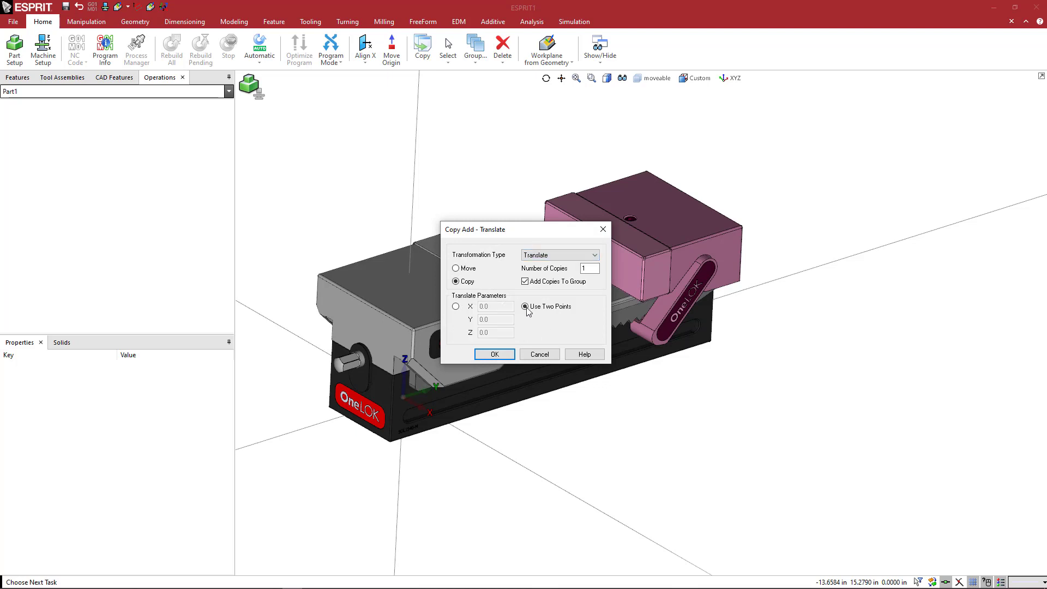
left_click(468, 269)
left_click_drag(506, 236, 404, 118)
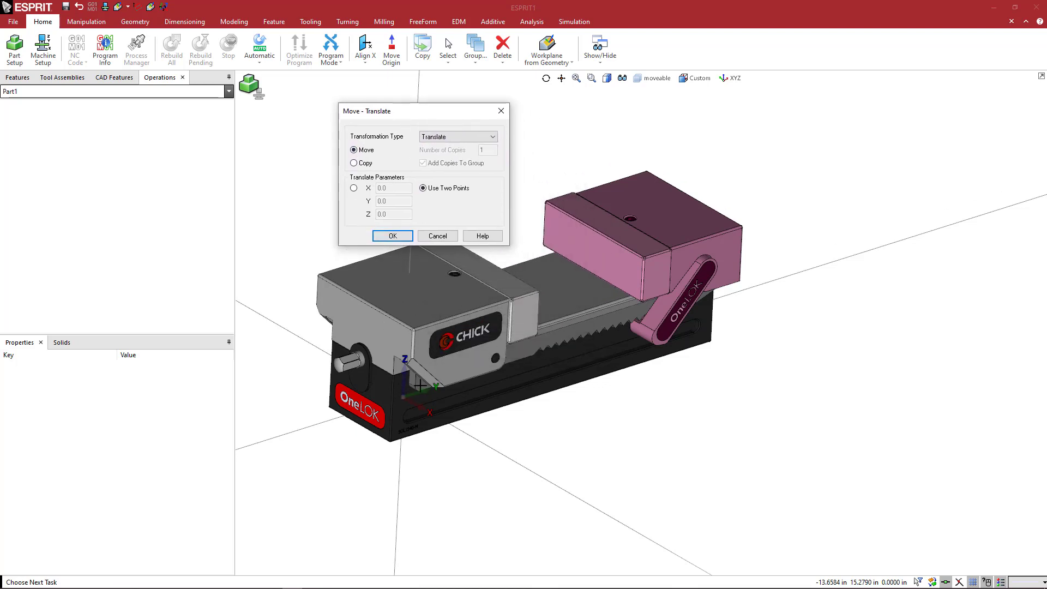
left_click(354, 188)
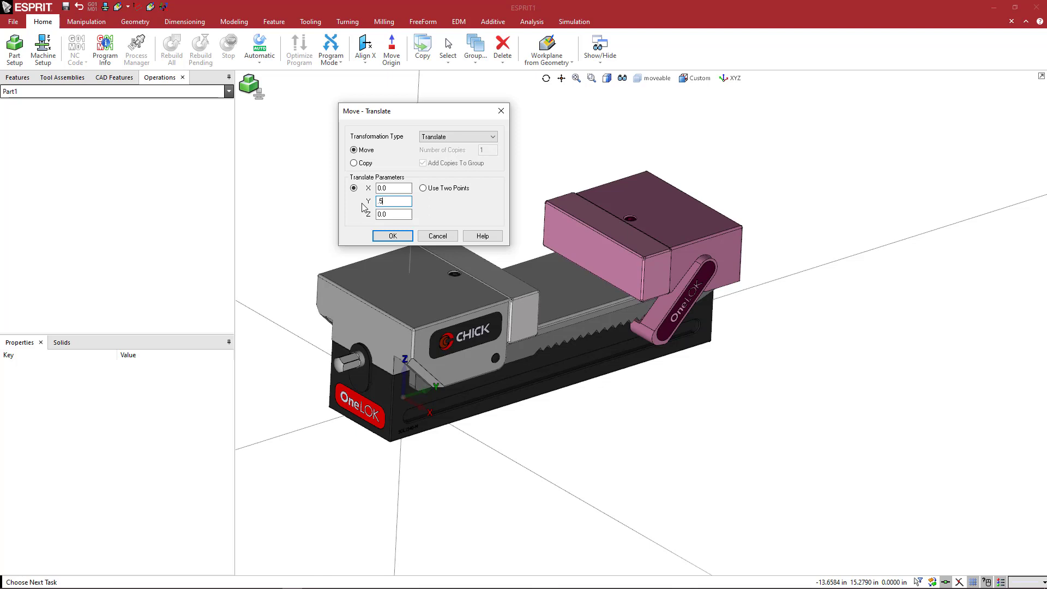
key("Return")
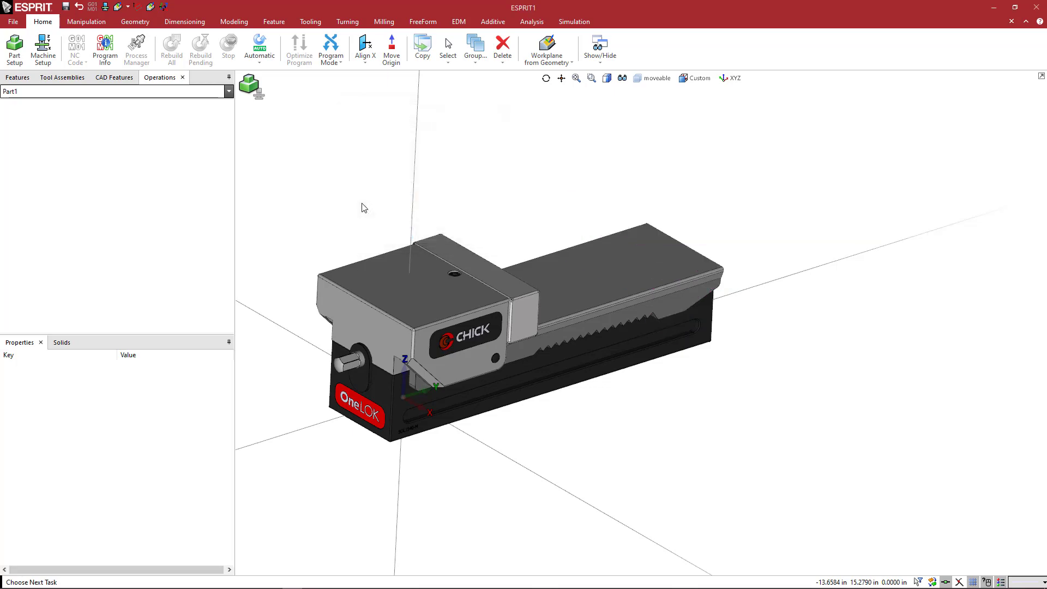
Inspect how the moved jaw's handle sits against the rail's serrations, review the whole vise and clear the selection.
middle_click_drag(502, 187, 512, 199)
scroll(650, 311, "up", 5)
middle_click_drag(661, 310, 676, 307)
scroll(622, 298, "up", 3)
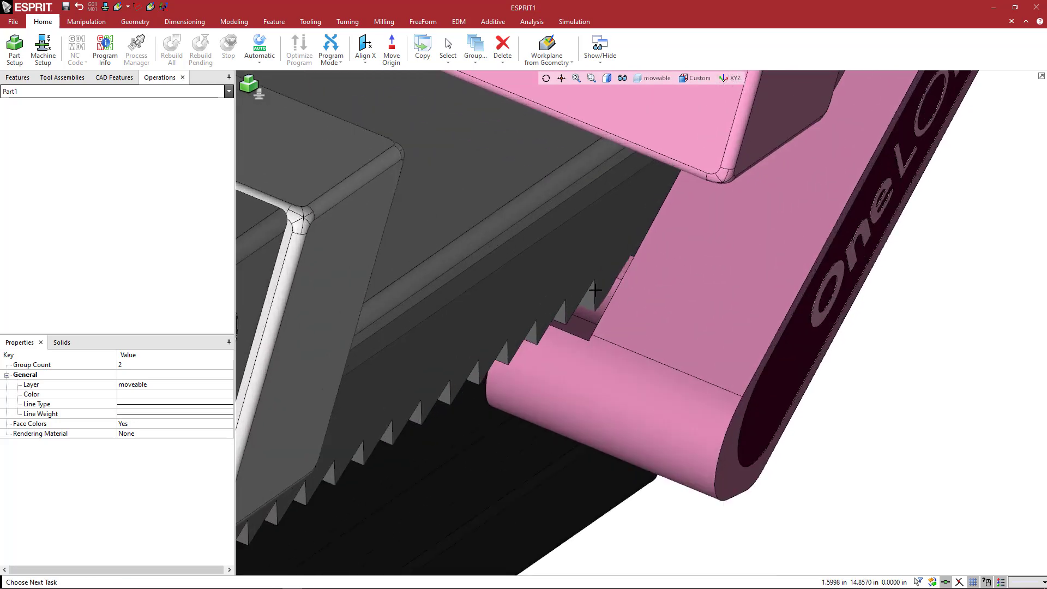
scroll(640, 296, "down", 1)
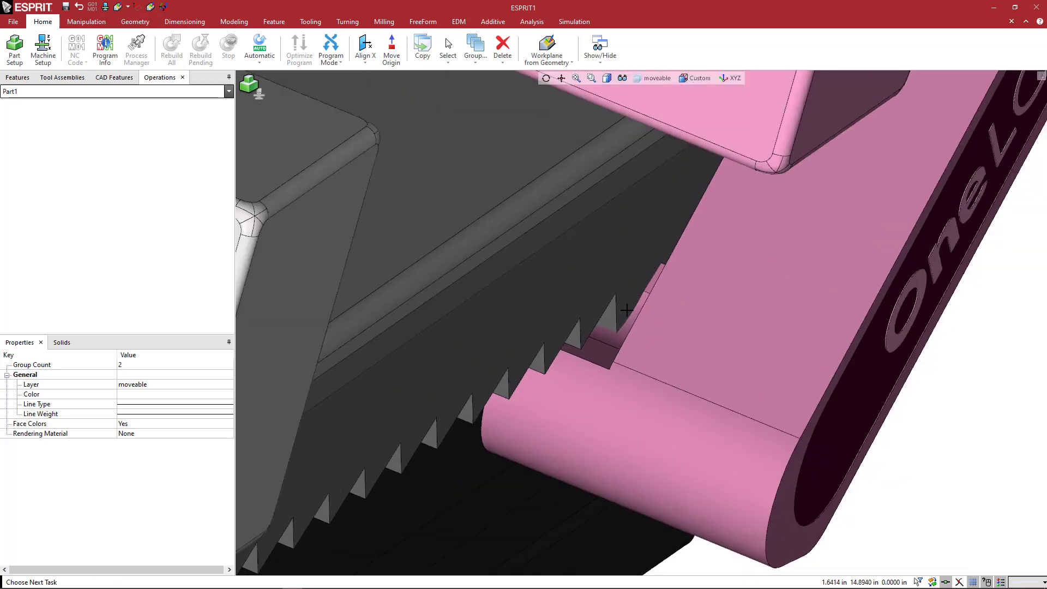
scroll(648, 307, "down", 3)
middle_click_drag(645, 314, 635, 312)
scroll(635, 311, "down", 3)
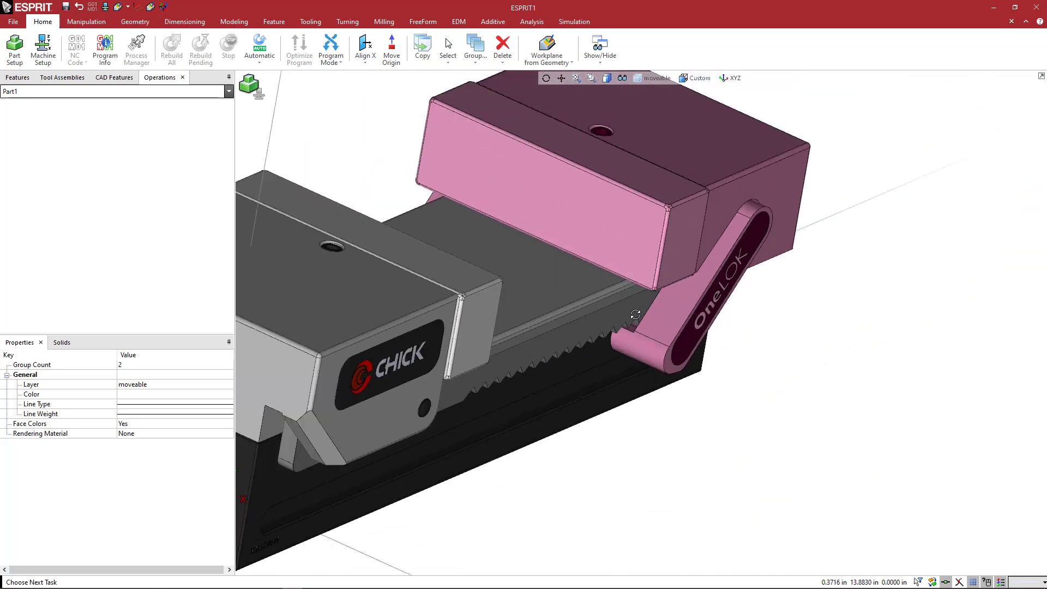
scroll(616, 310, "up", 2)
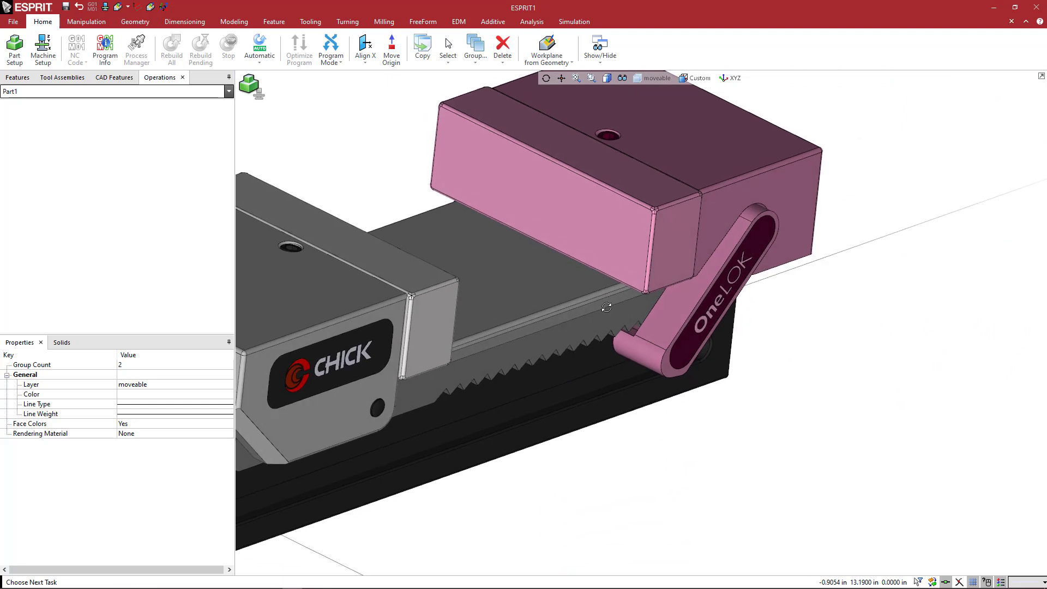
scroll(605, 305, "down", 5)
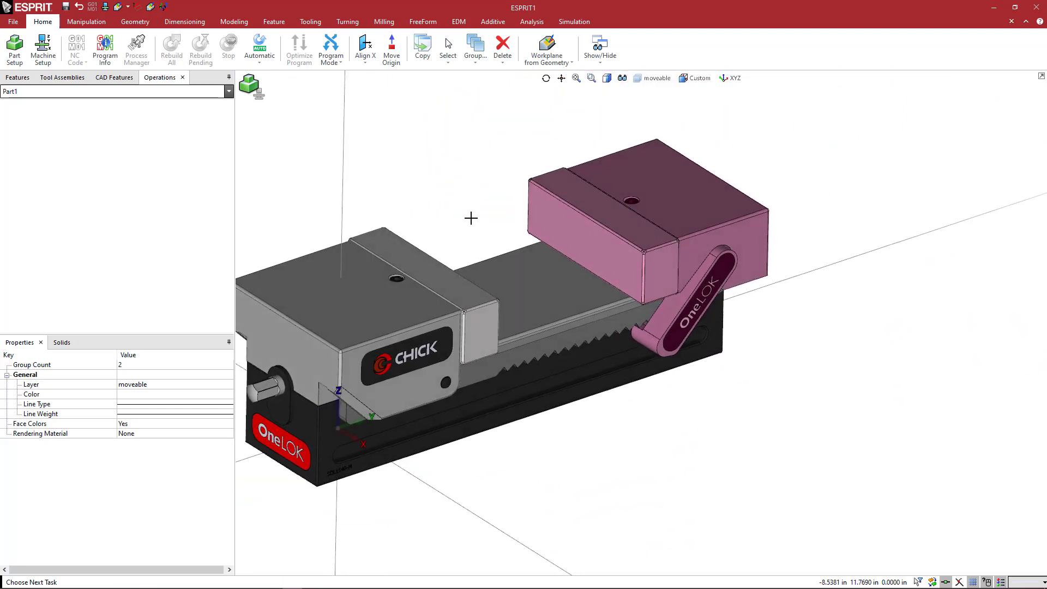
middle_click_drag(471, 216, 515, 233)
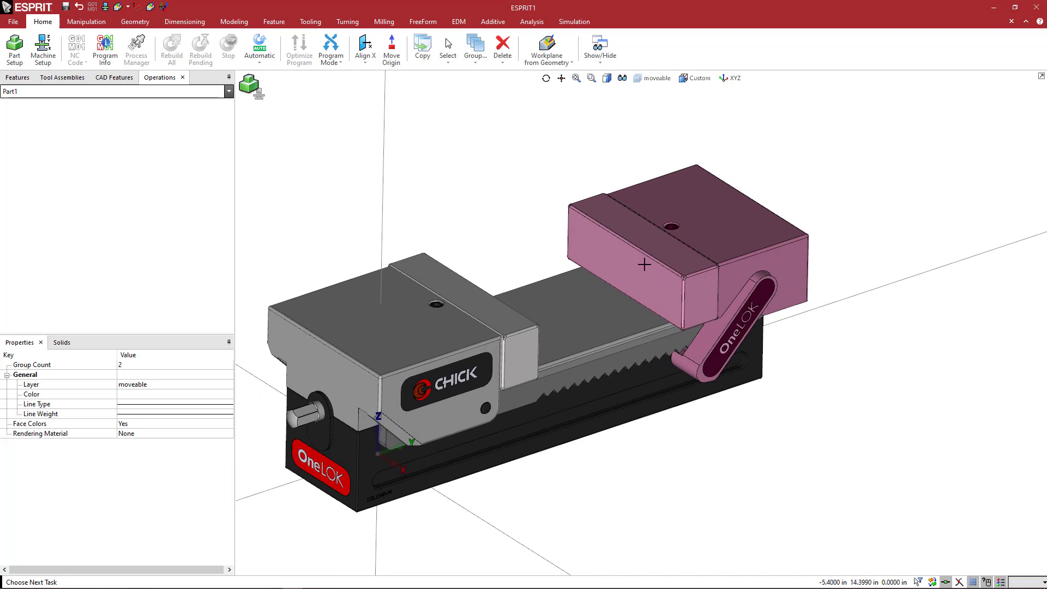
left_click(579, 164)
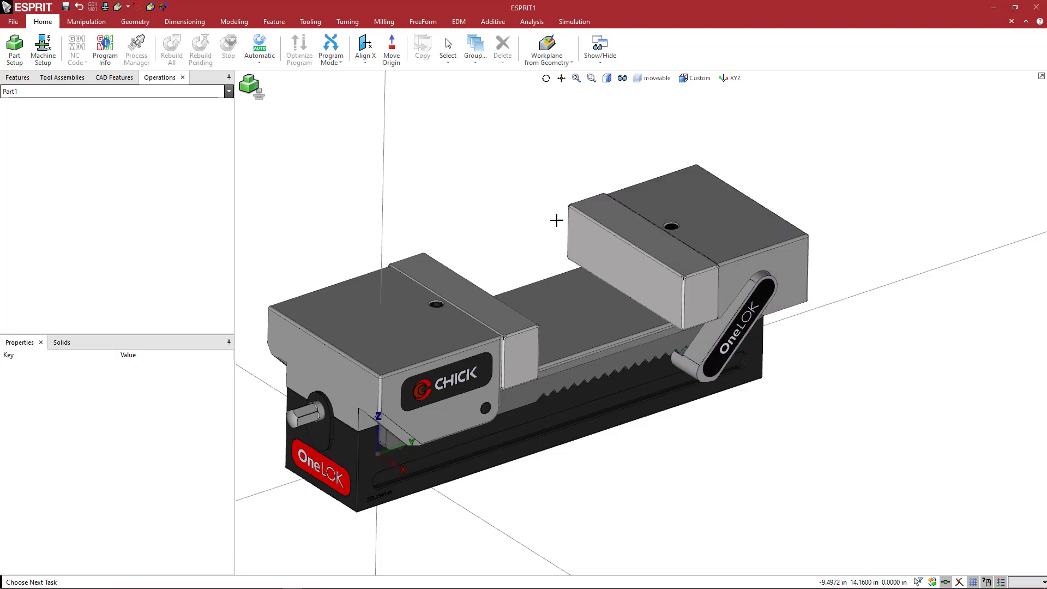
Select the jaw plates on both jaws and add a new layer named softjaws.
middle_click_drag(548, 222, 549, 240)
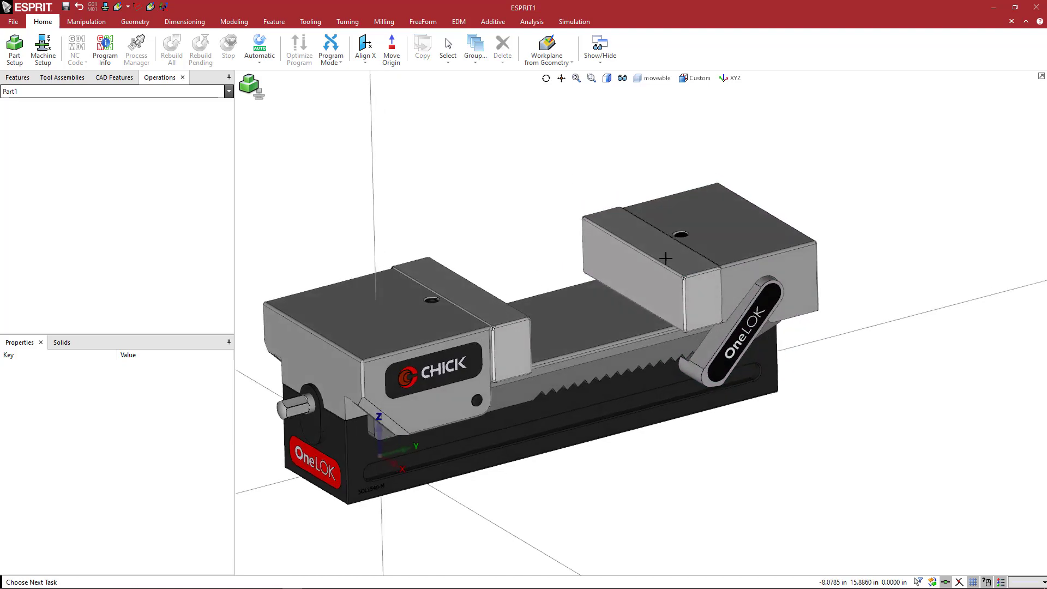
left_click(644, 272)
left_click(643, 273)
left_click(644, 273)
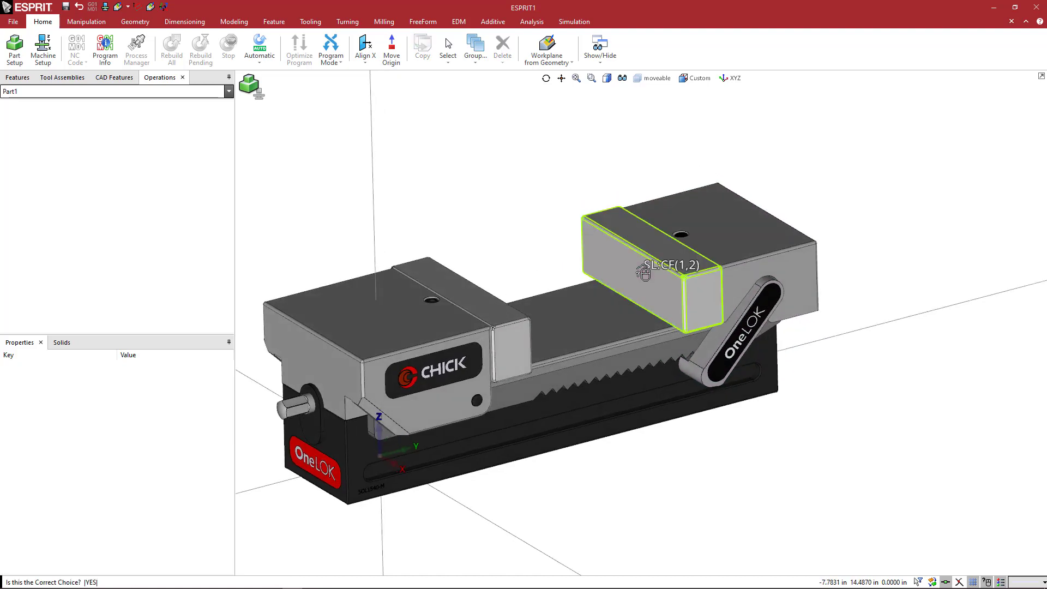
left_click(643, 272)
left_click(520, 345)
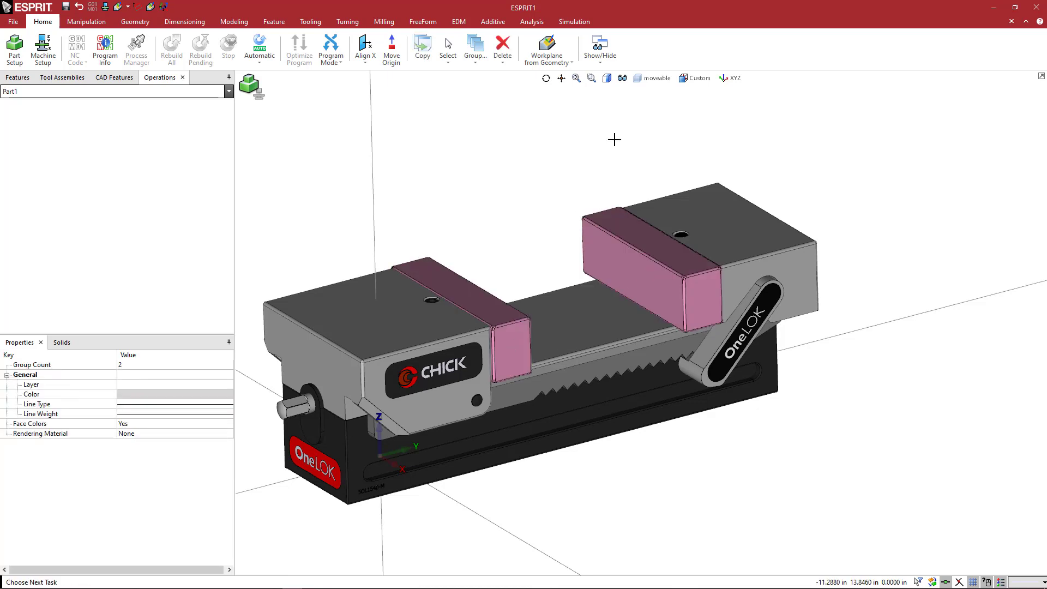
left_click(646, 85)
left_click(637, 135)
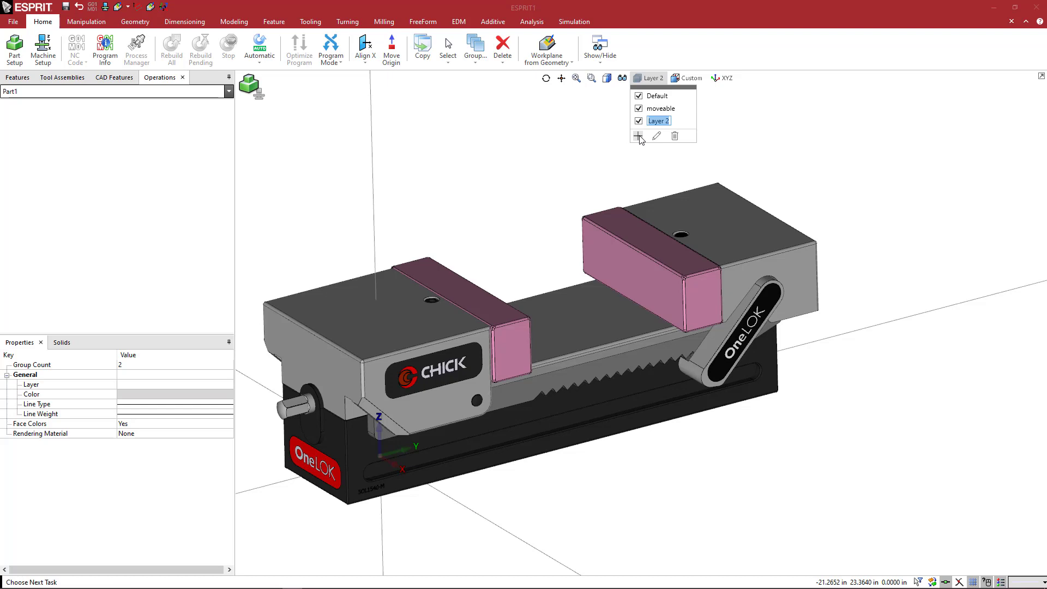
type("softjaws")
key("Return")
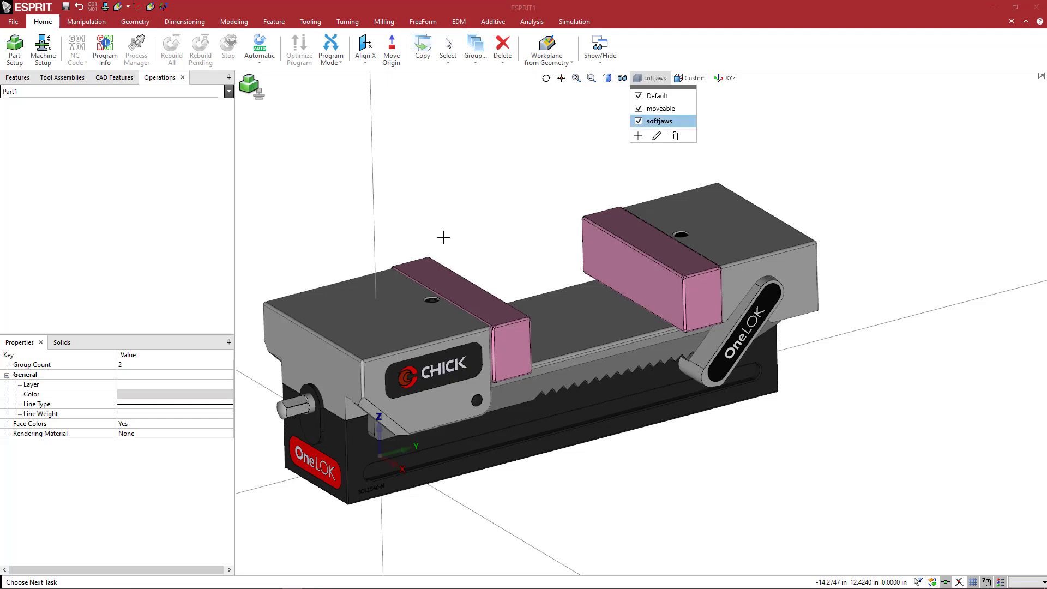
Assign the two selected jaw plates to the softjaws layer and clear the selection.
left_click(172, 384)
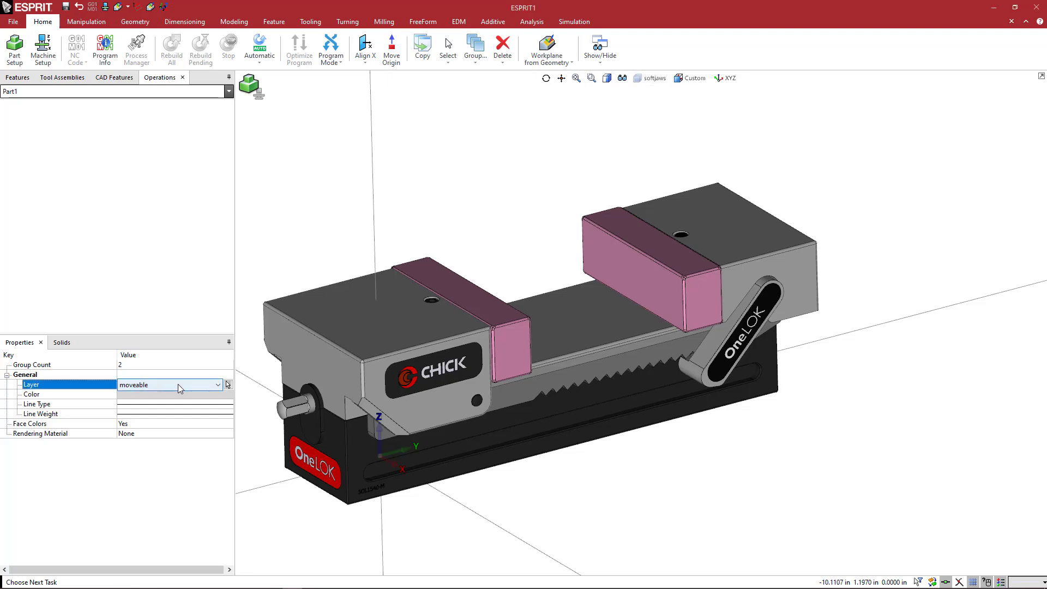
left_click(177, 384)
left_click(137, 416)
key("Escape")
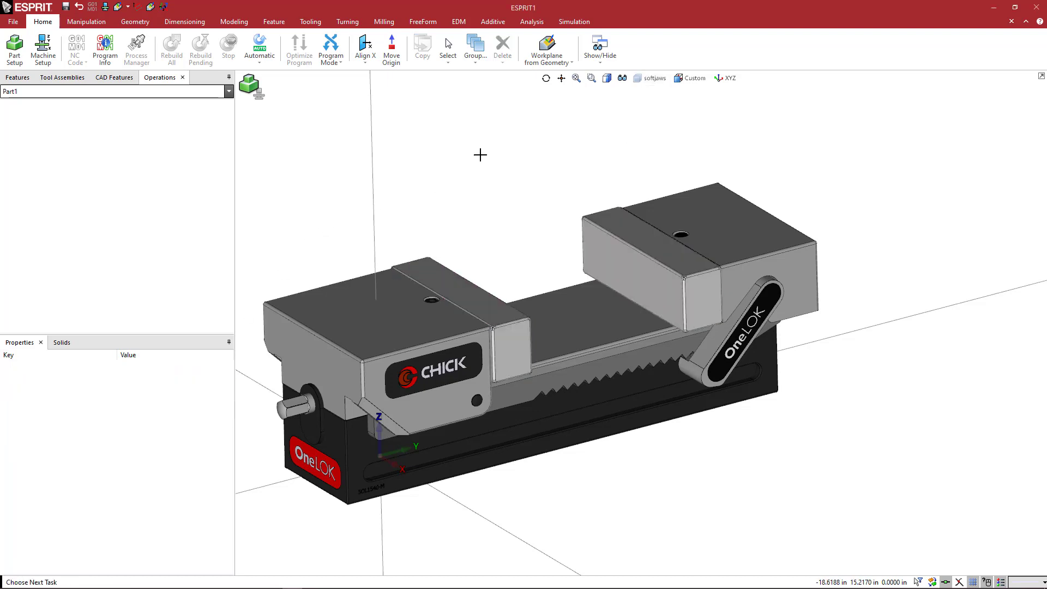
Hide the softjaws layer and make Default the active layer.
left_click(650, 78)
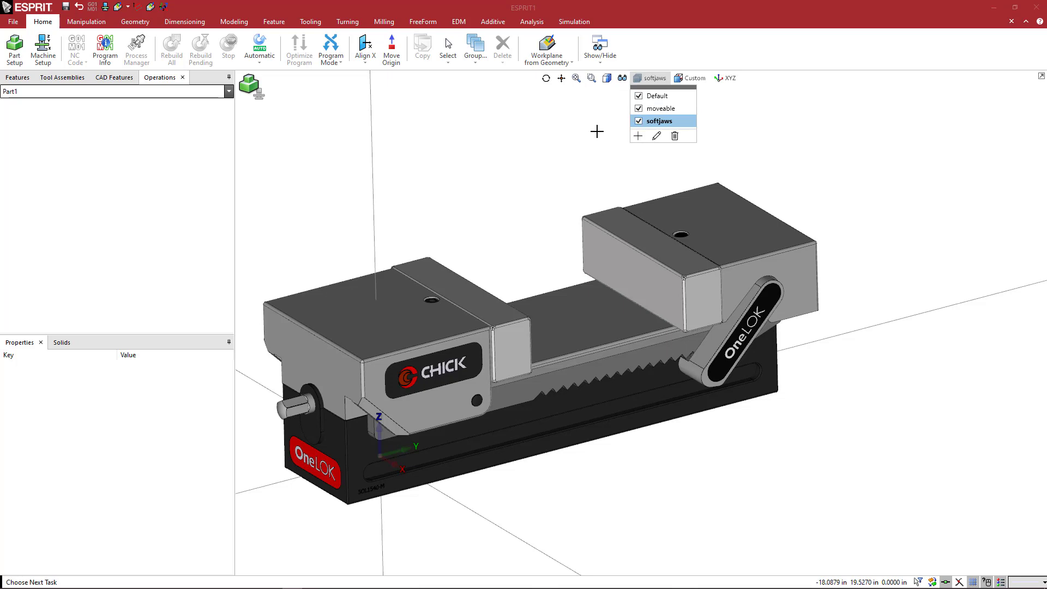
left_click(639, 121)
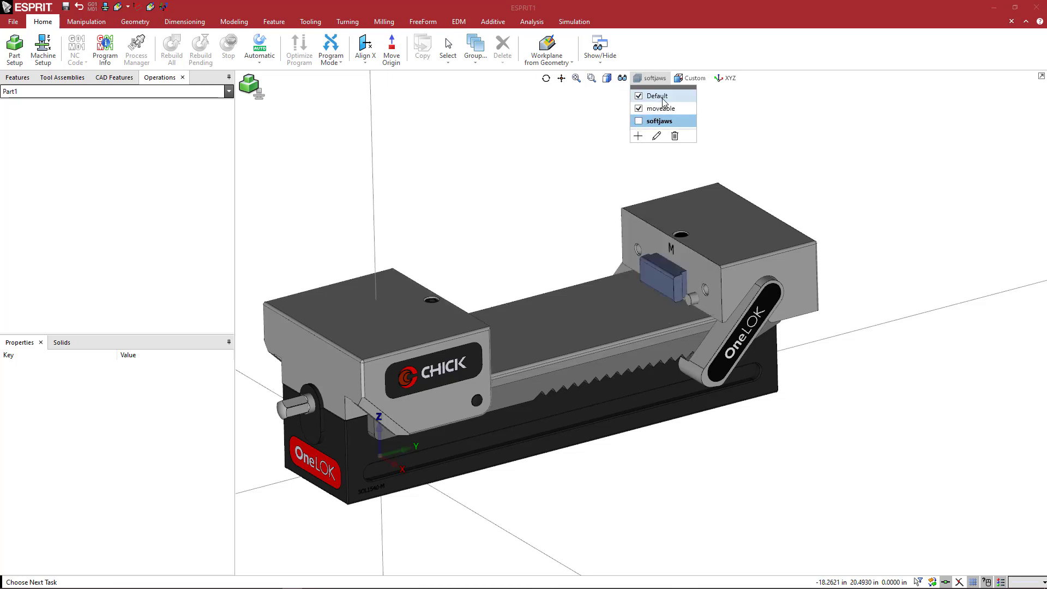
left_click(657, 96)
left_click(545, 218)
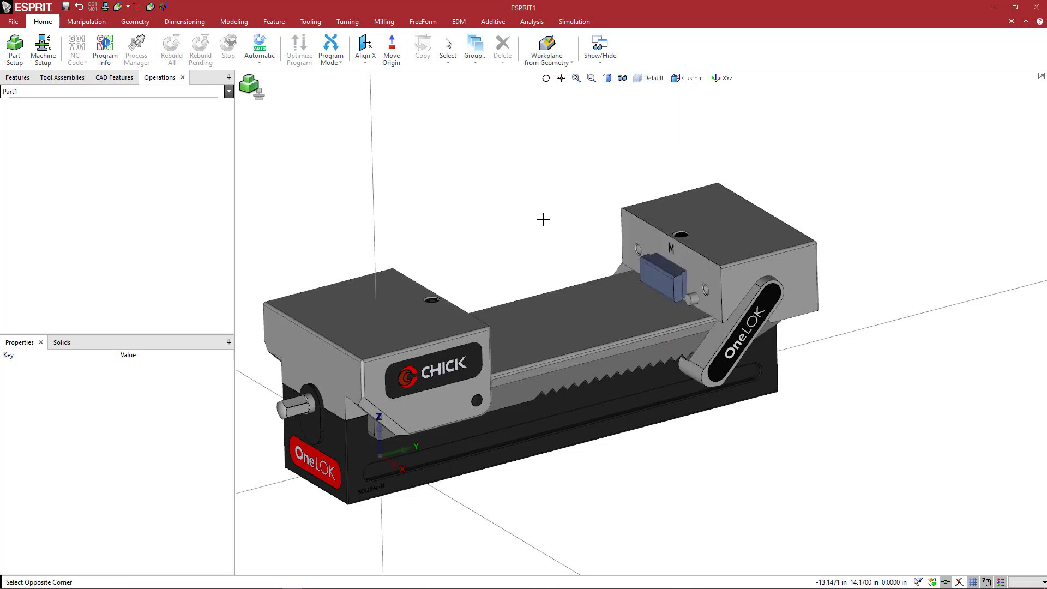
Examine the exposed mounting face, key and screw holes of the handle-side jaw from several angles.
mouse_move(566, 231)
middle_mouse_down()
mouse_move(528, 222)
mouse_move(578, 235)
mouse_move(568, 236)
middle_mouse_up()
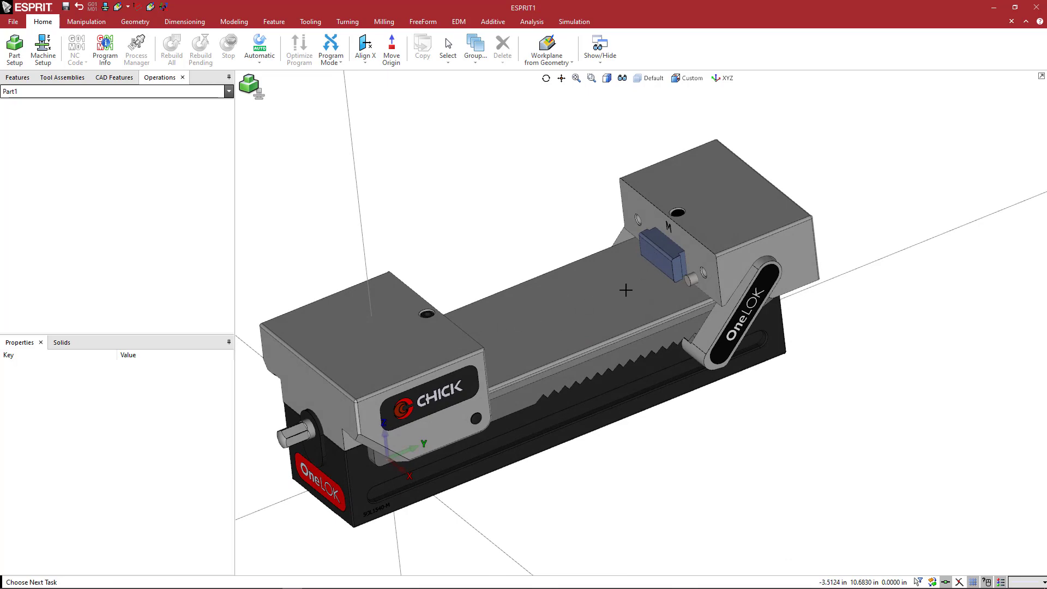
mouse_move(599, 284)
middle_mouse_down()
mouse_move(619, 293)
mouse_move(589, 292)
mouse_move(607, 294)
middle_mouse_up()
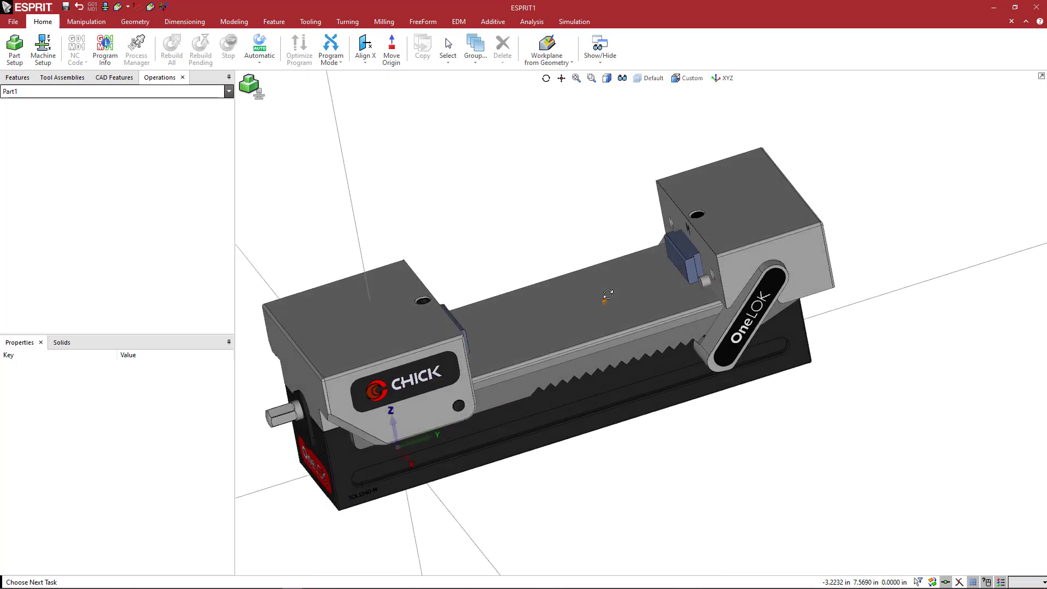
middle_click_drag(676, 284, 684, 286)
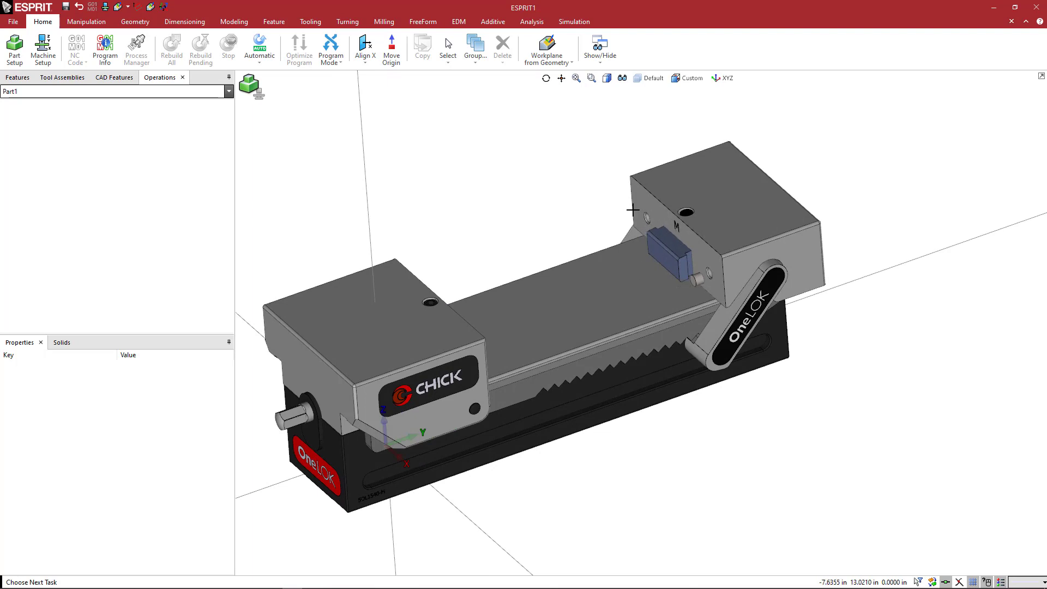
middle_click_drag(646, 249, 633, 276)
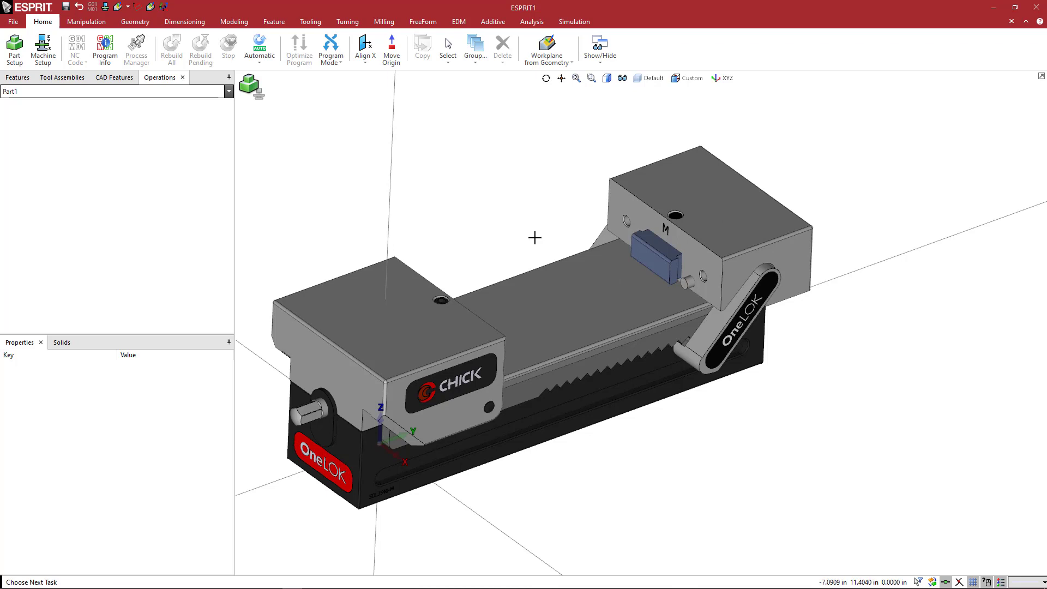
middle_click_drag(551, 236, 559, 272)
scroll(558, 273, "up", 10)
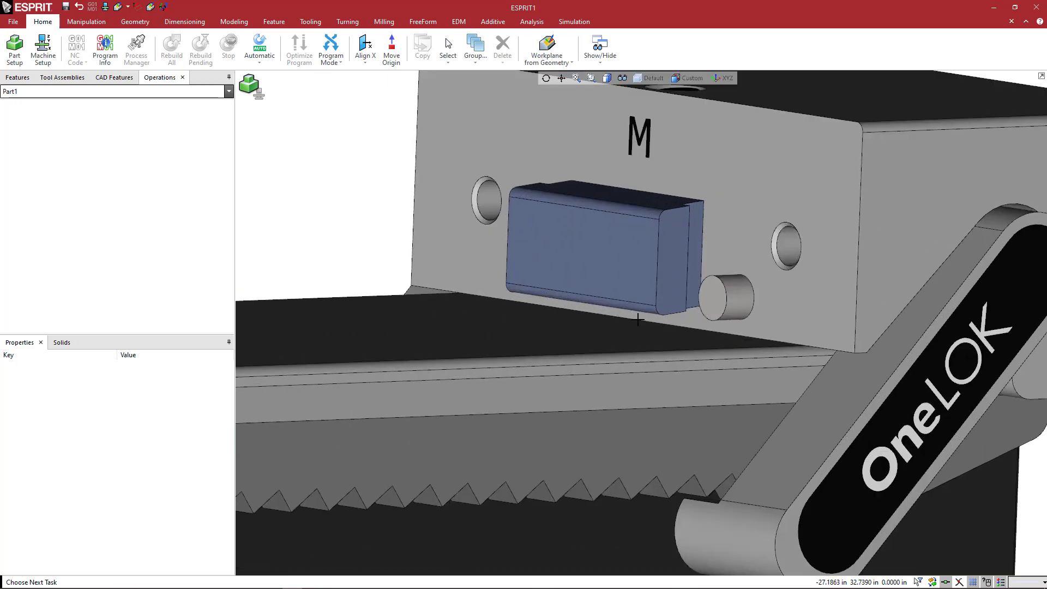
scroll(627, 317, "down", 5)
mouse_move(500, 286)
middle_mouse_down()
mouse_move(493, 280)
mouse_move(498, 304)
middle_mouse_up()
scroll(495, 294, "down", 6)
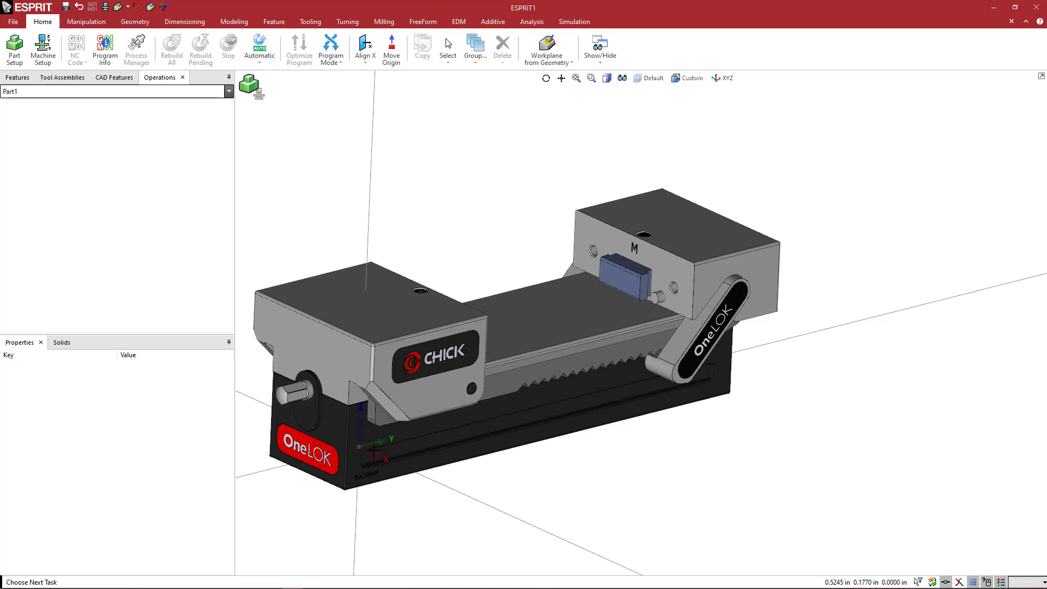
Rotate the workplane 0 degrees about U, 0 about V and 90 about W.
left_click(571, 63)
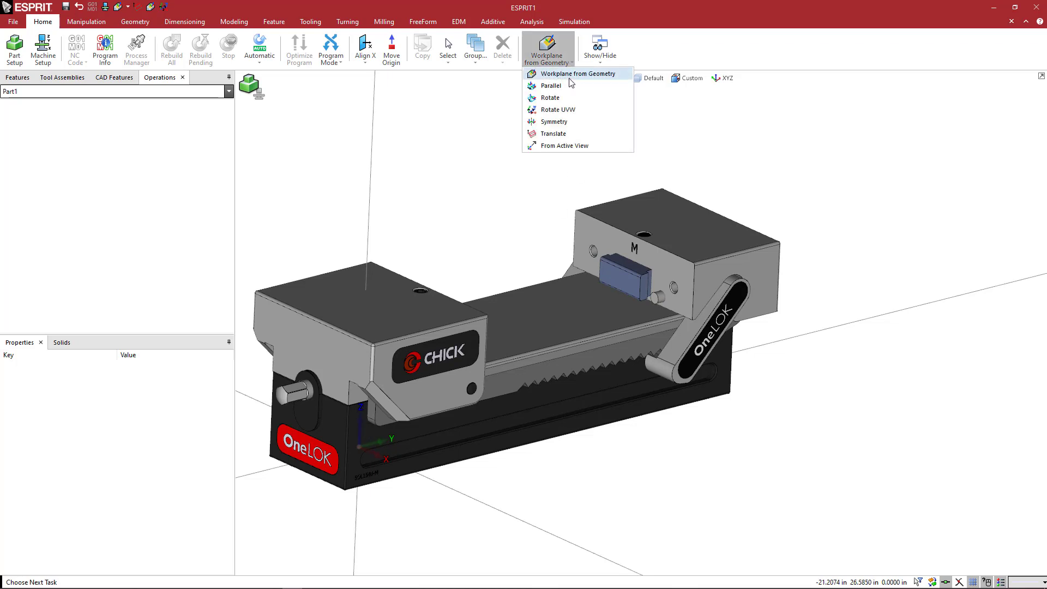
left_click(571, 109)
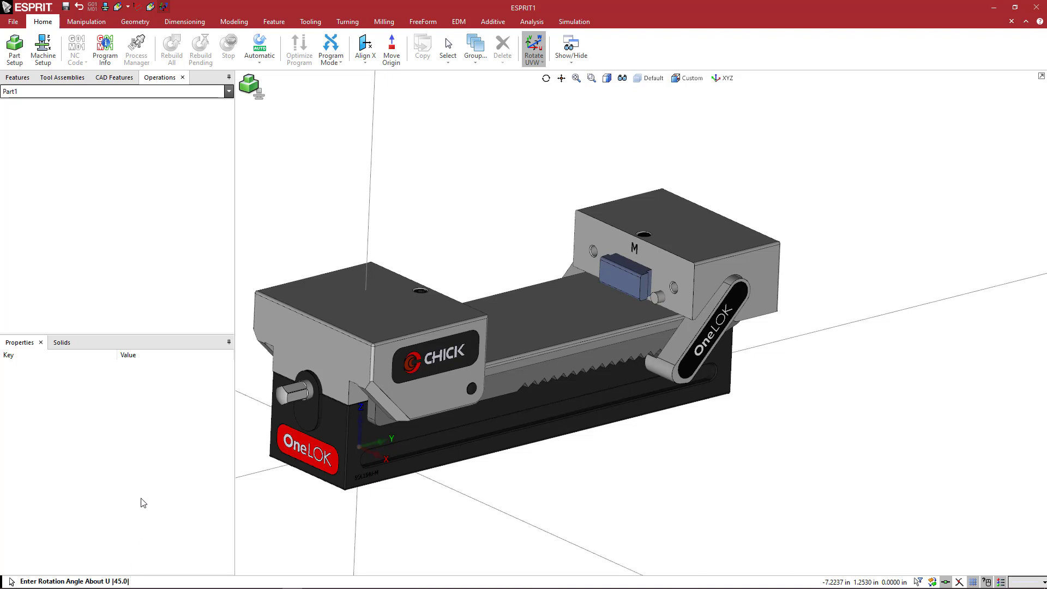
type("0")
key("Return")
type("0")
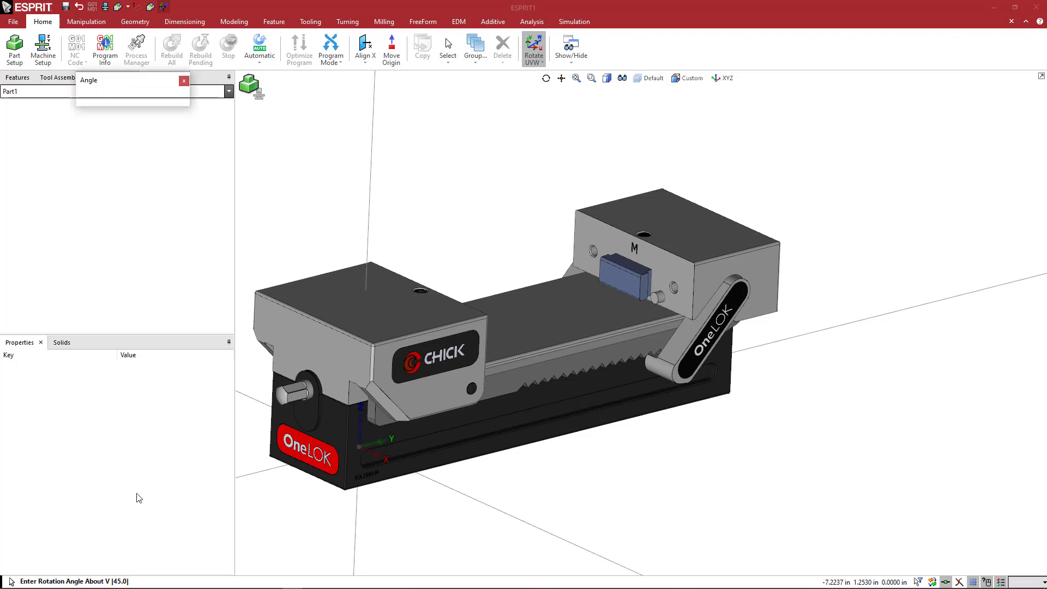
key("Return")
type("90")
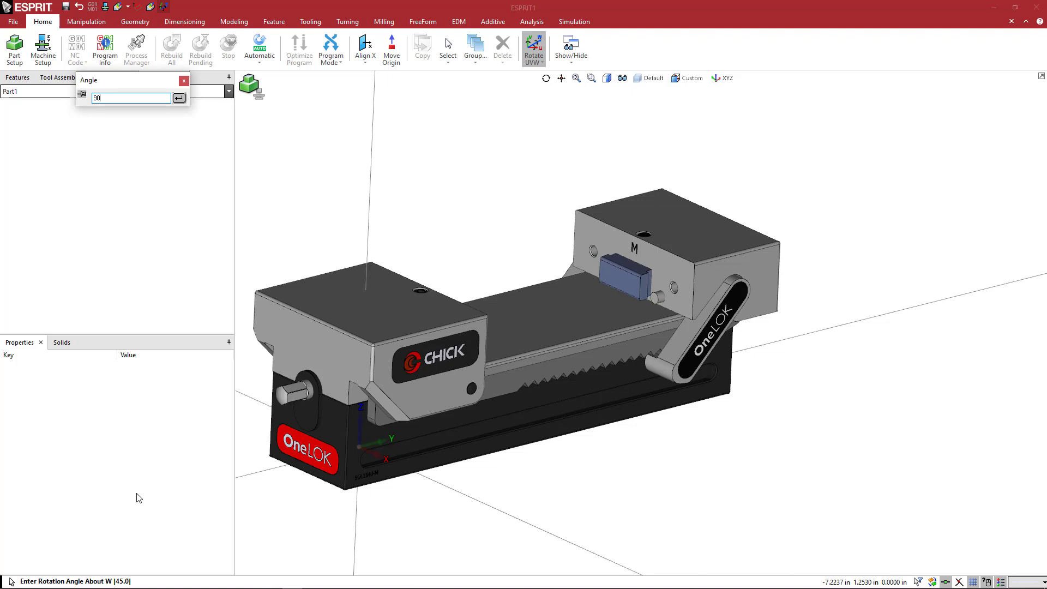
key("Return")
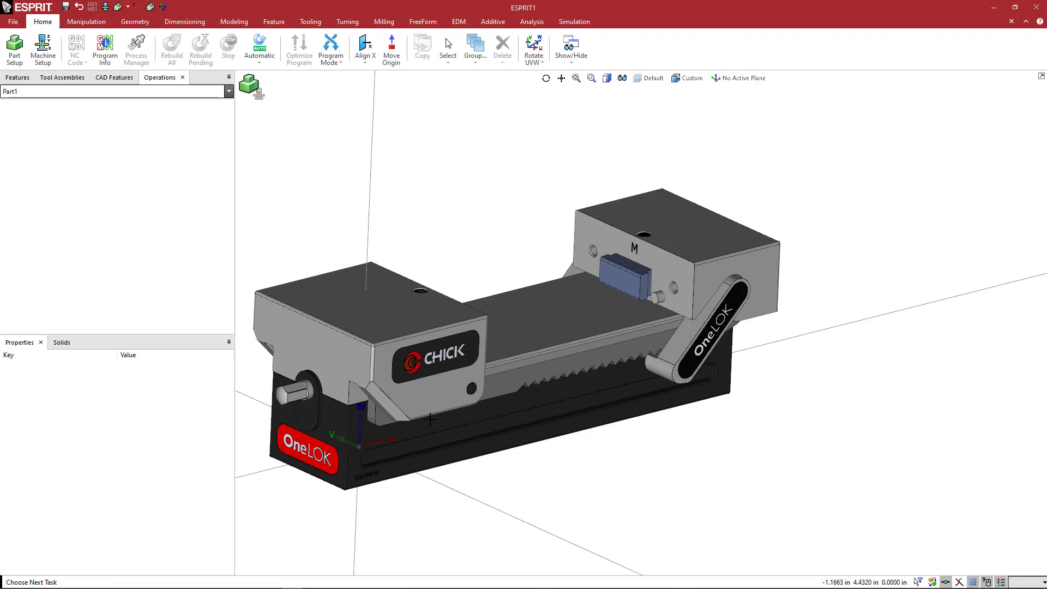
Translate the rotated workplane to the midpoint of the lower edge of the handle-side jaw's mounting face.
middle_click_drag(546, 343, 493, 388)
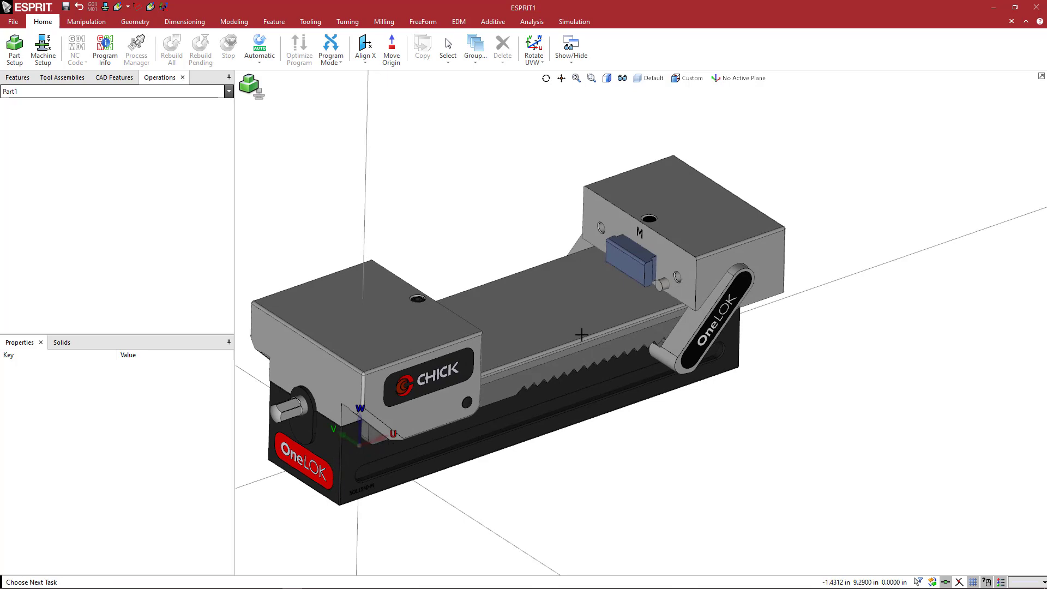
middle_click_drag(620, 301, 622, 297)
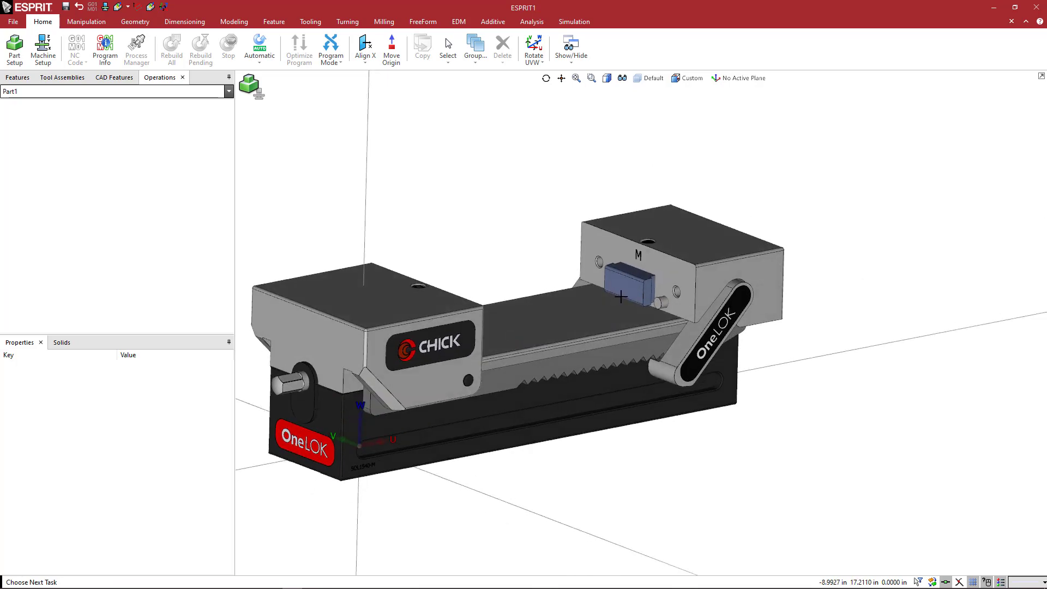
scroll(675, 312, "up", 2)
scroll(633, 330, "up", 5)
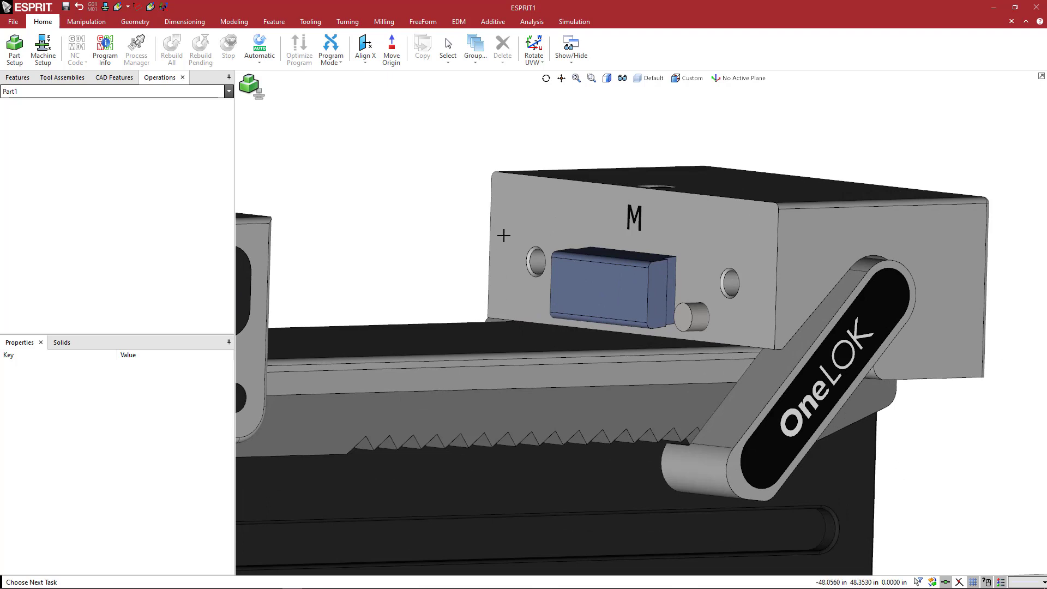
middle_click_drag(474, 208, 476, 209)
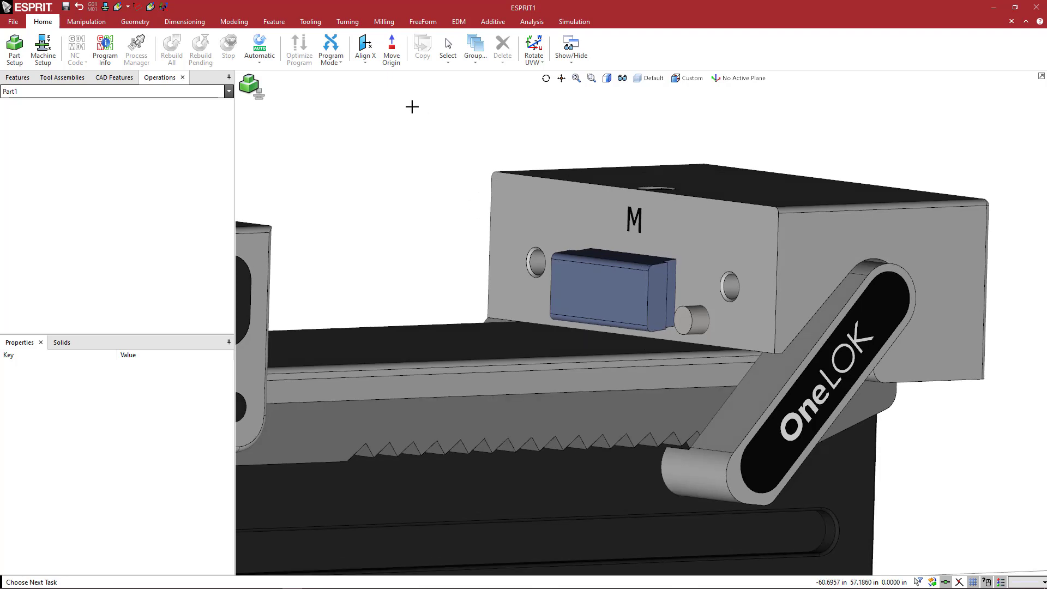
left_click(535, 64)
left_click(553, 134)
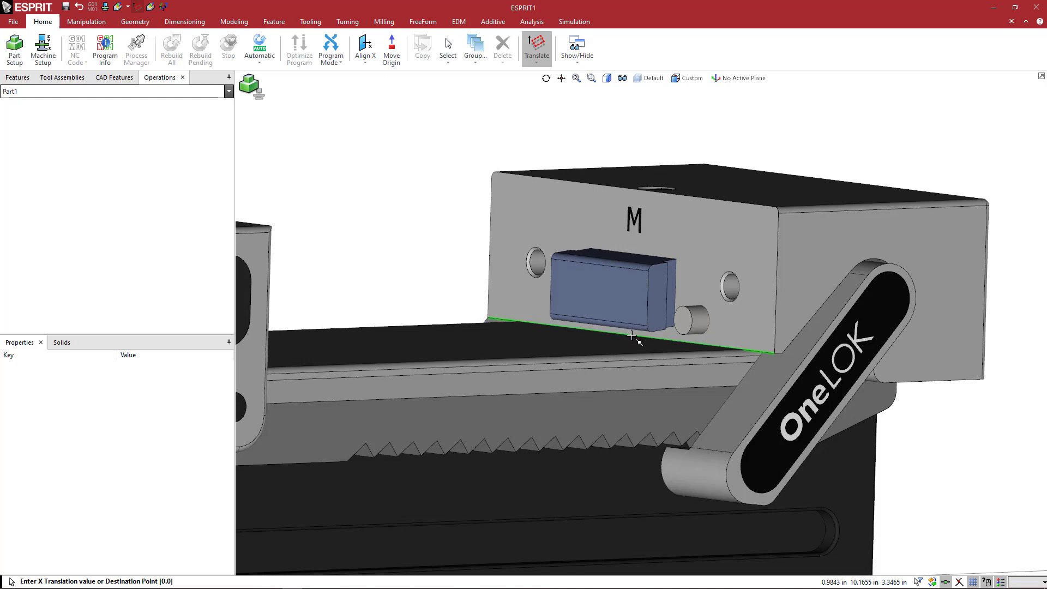
left_click(633, 337)
middle_click_drag(724, 250, 709, 287)
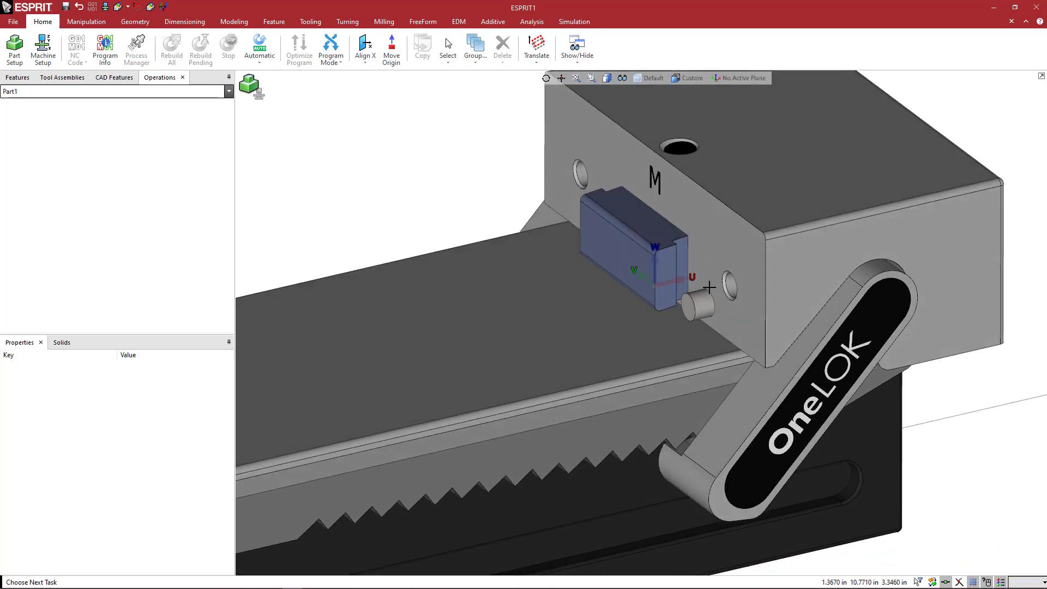
scroll(708, 288, "down", 1)
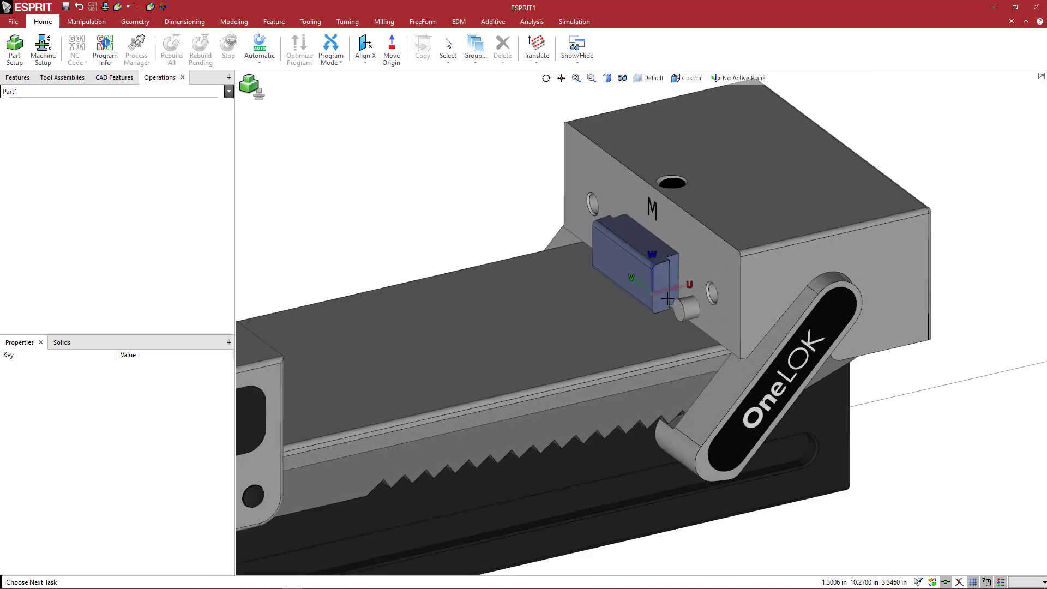
scroll(667, 299, "down", 1)
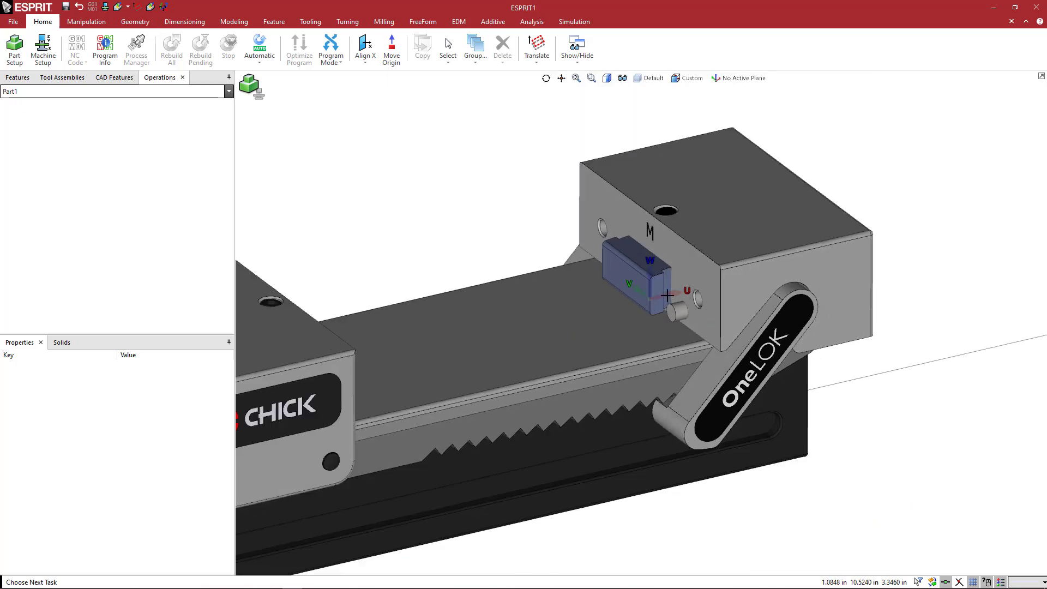
Save the current workplane under the name JA_1.
left_click(718, 82)
left_click(716, 133)
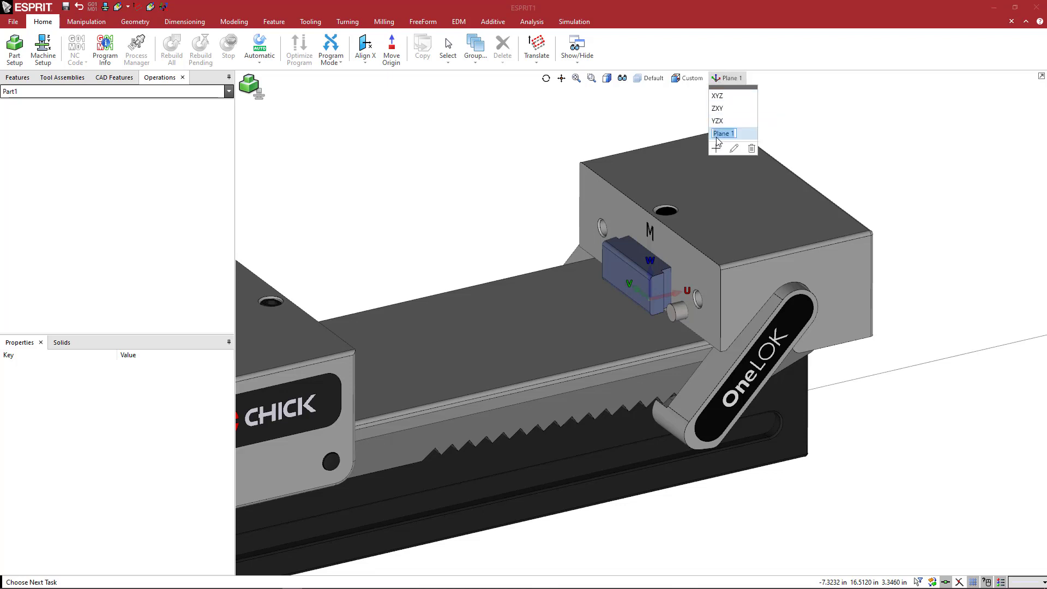
type("JA_1")
key("Return")
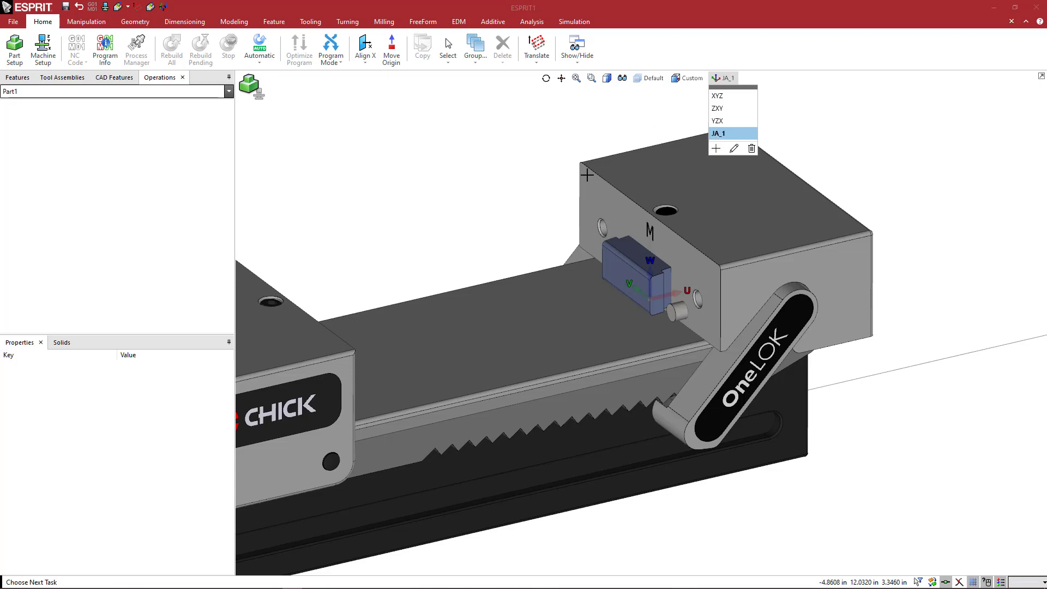
left_click(551, 178)
Examine the workplane's position on the handle-side jaw and the mounting face of the opposite jaw.
middle_click_drag(563, 204, 595, 213)
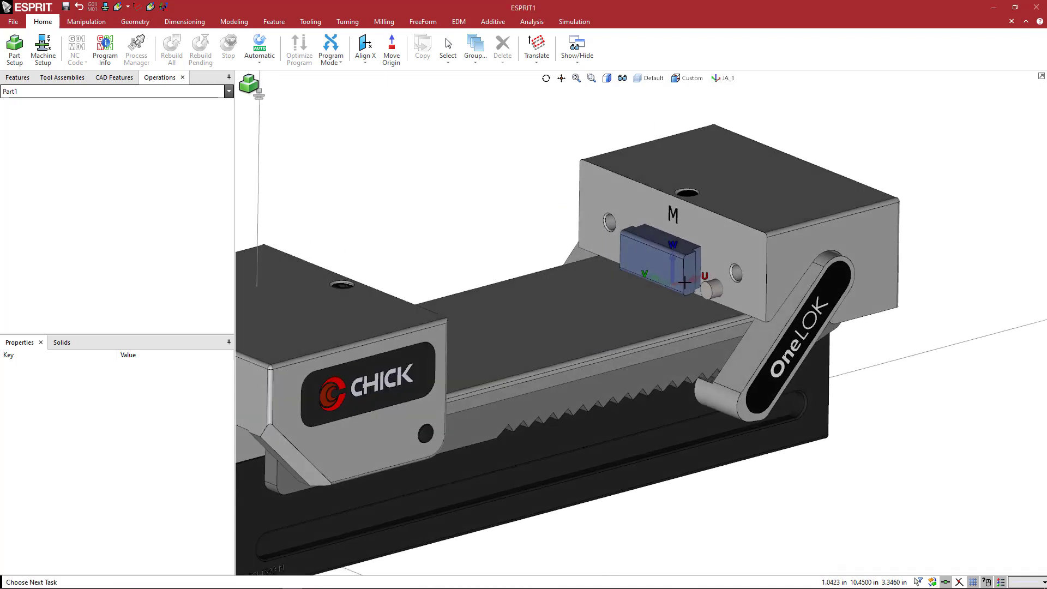
middle_click_drag(684, 282, 521, 262)
scroll(550, 248, "down", 3)
scroll(503, 334, "up", 4)
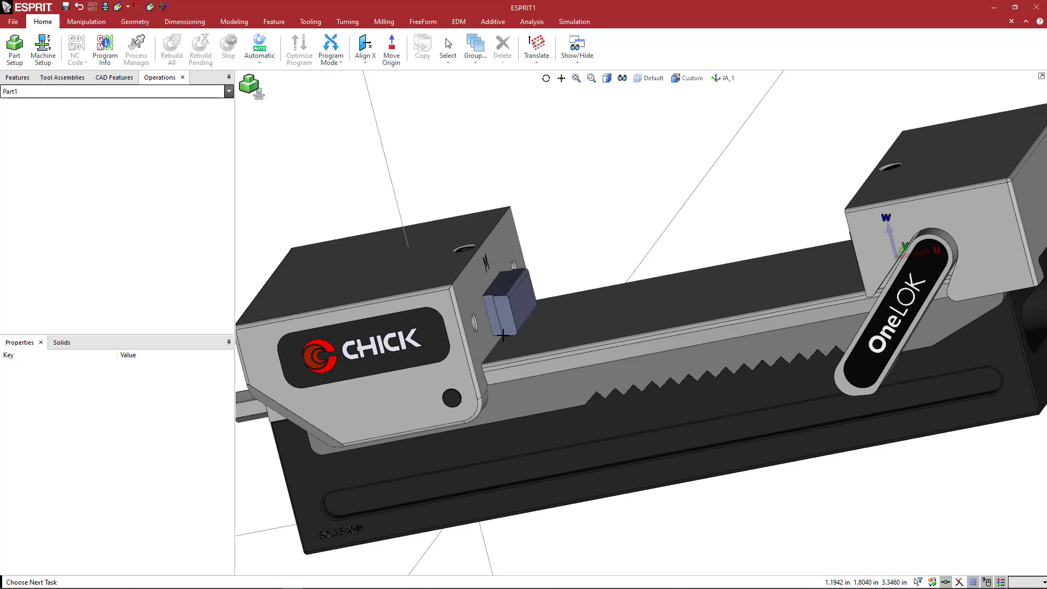
scroll(605, 229, "down", 2)
mouse_move(616, 232)
middle_mouse_down()
mouse_move(627, 240)
mouse_move(598, 241)
mouse_move(622, 240)
middle_mouse_up()
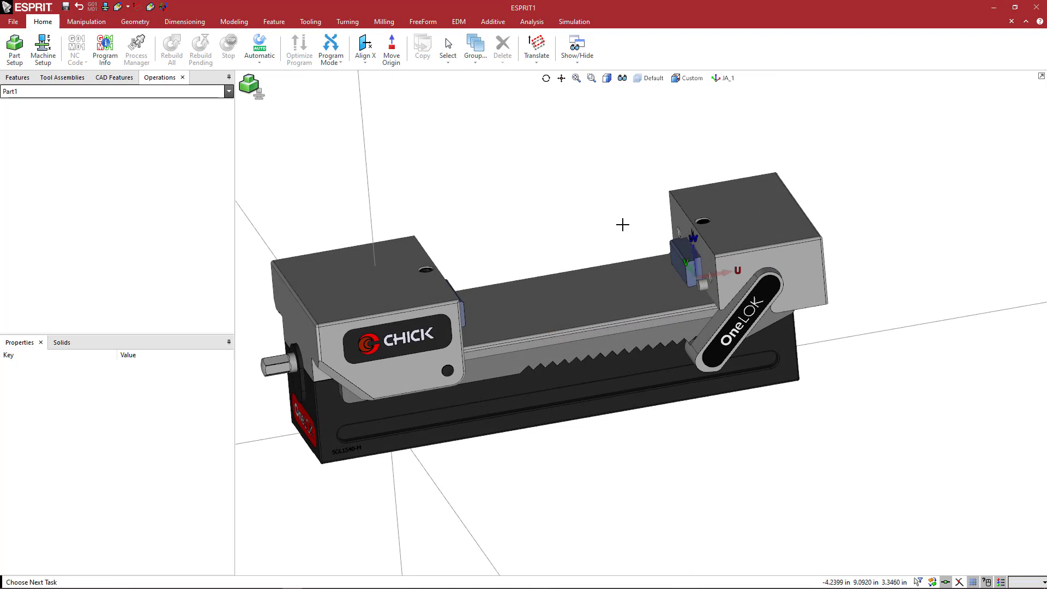
mouse_move(622, 224)
middle_mouse_down()
mouse_move(621, 215)
mouse_move(606, 224)
mouse_move(633, 225)
middle_mouse_up()
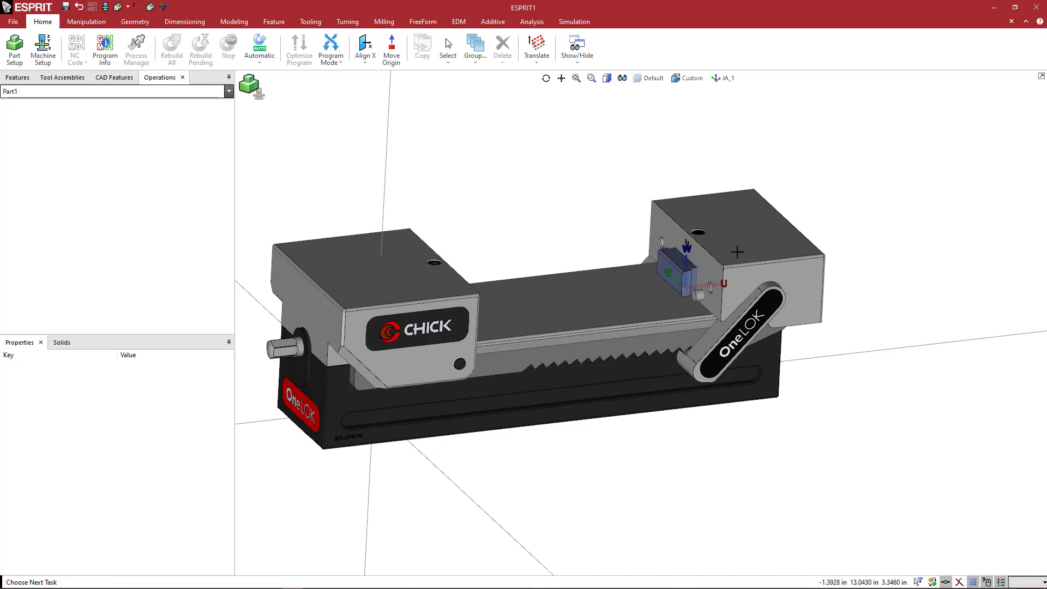
Translate the workplane to the midpoint of the lower edge of the mounting face on the CHICK-logo jaw.
middle_click_drag(733, 250, 687, 249)
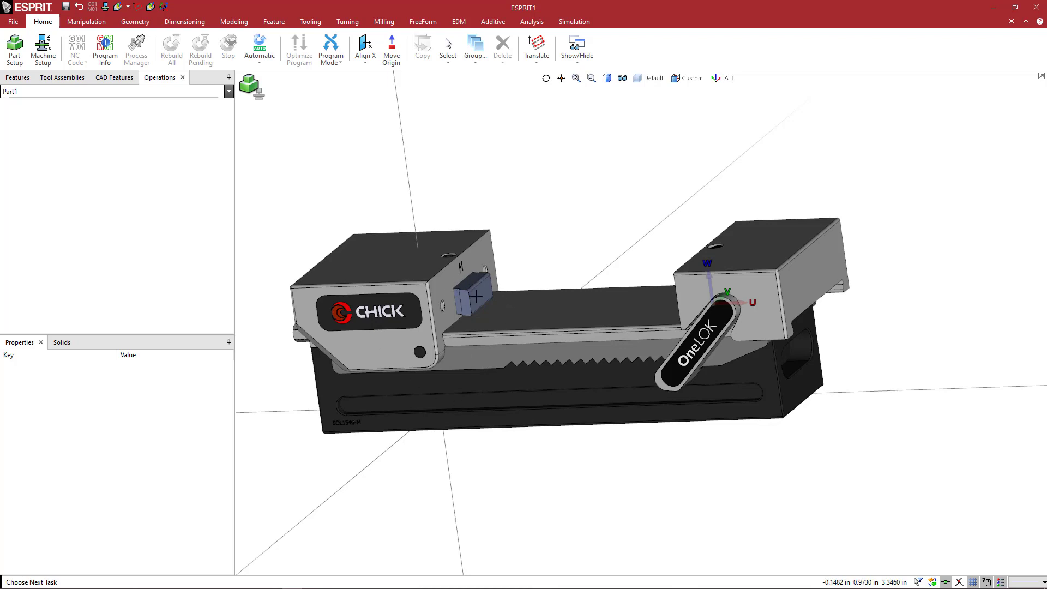
middle_click_drag(550, 242, 514, 294)
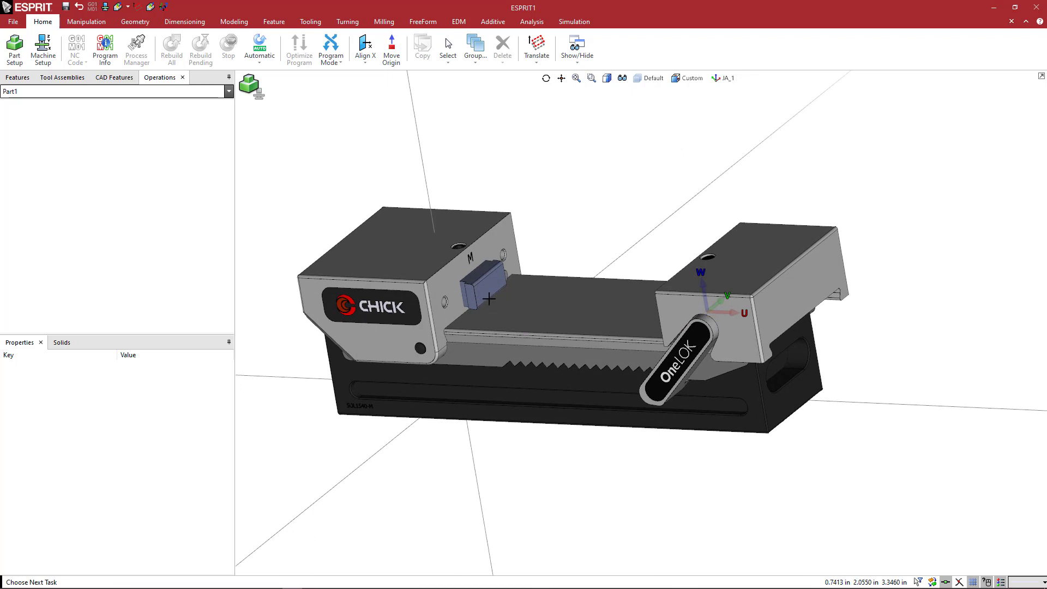
scroll(489, 298, "up", 2)
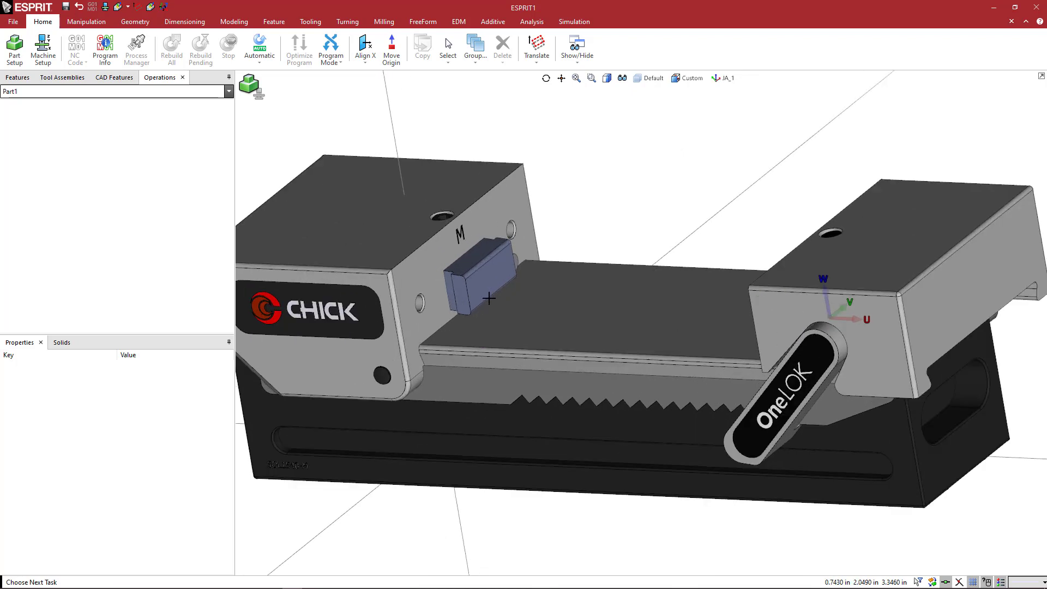
middle_click_drag(489, 294, 488, 286)
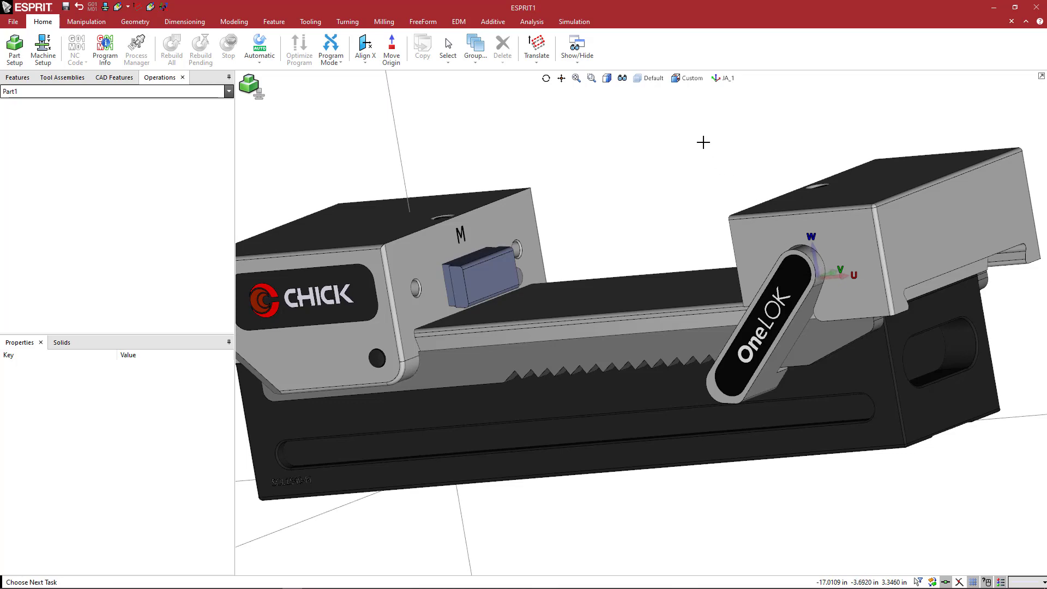
left_click(537, 47)
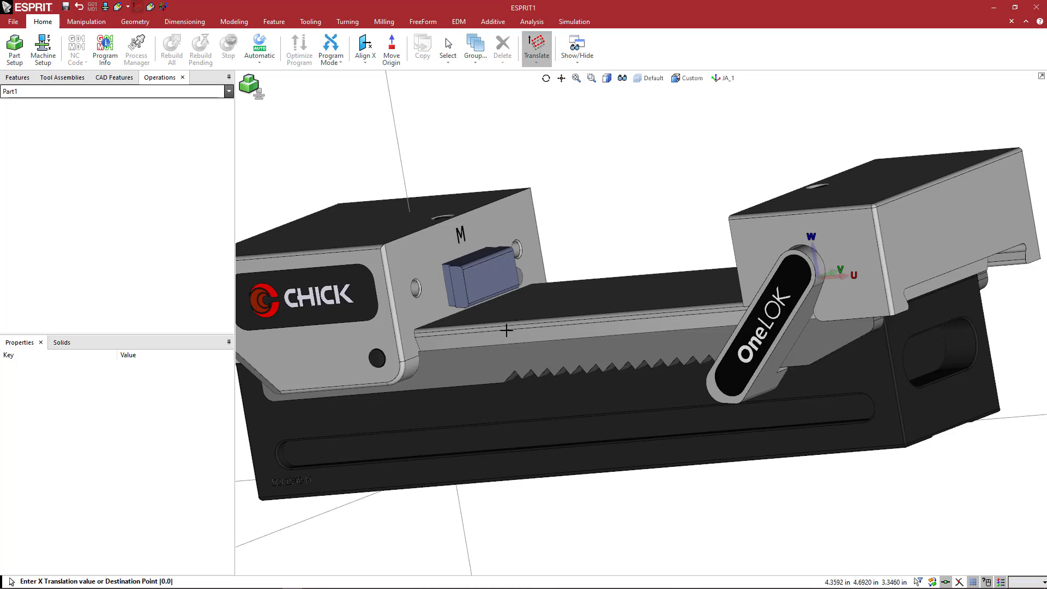
scroll(467, 302, "up", 3)
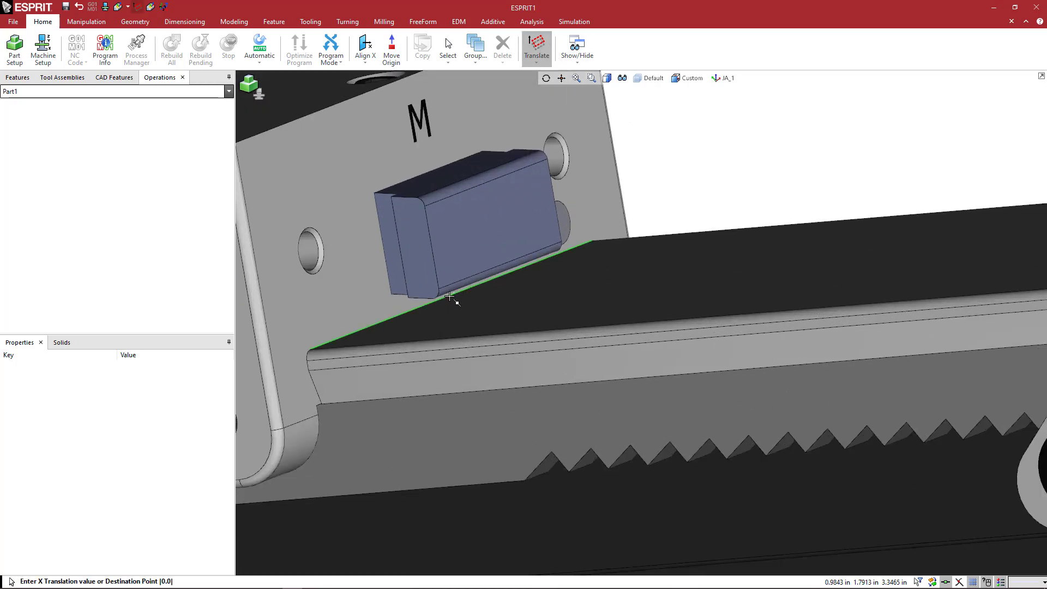
left_click(450, 295)
scroll(554, 285, "down", 4)
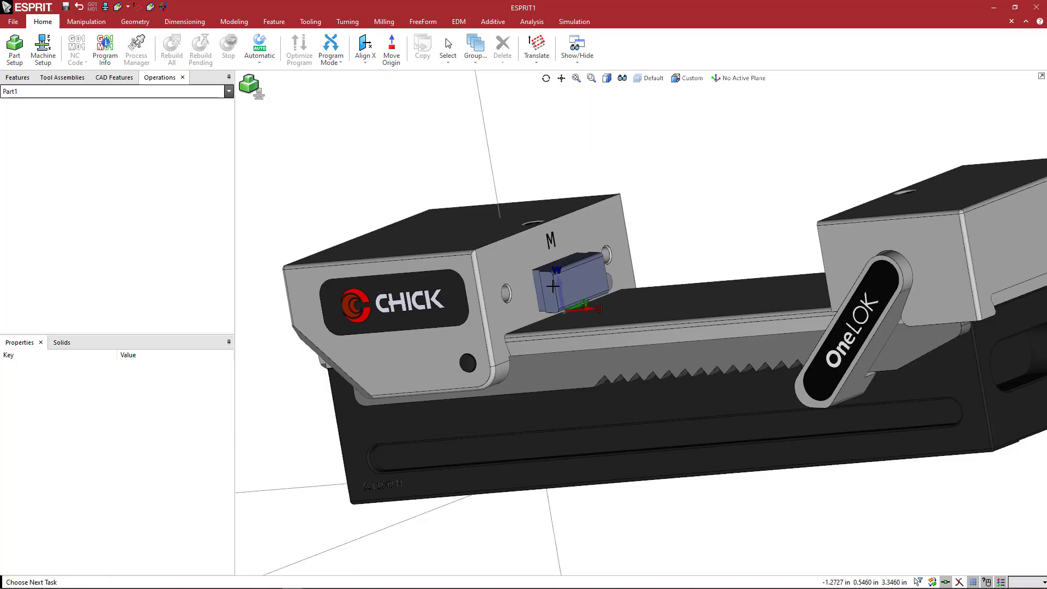
Save the workplane on the CHICK-logo jaw under the name FA_1.
middle_click_drag(573, 308, 487, 299)
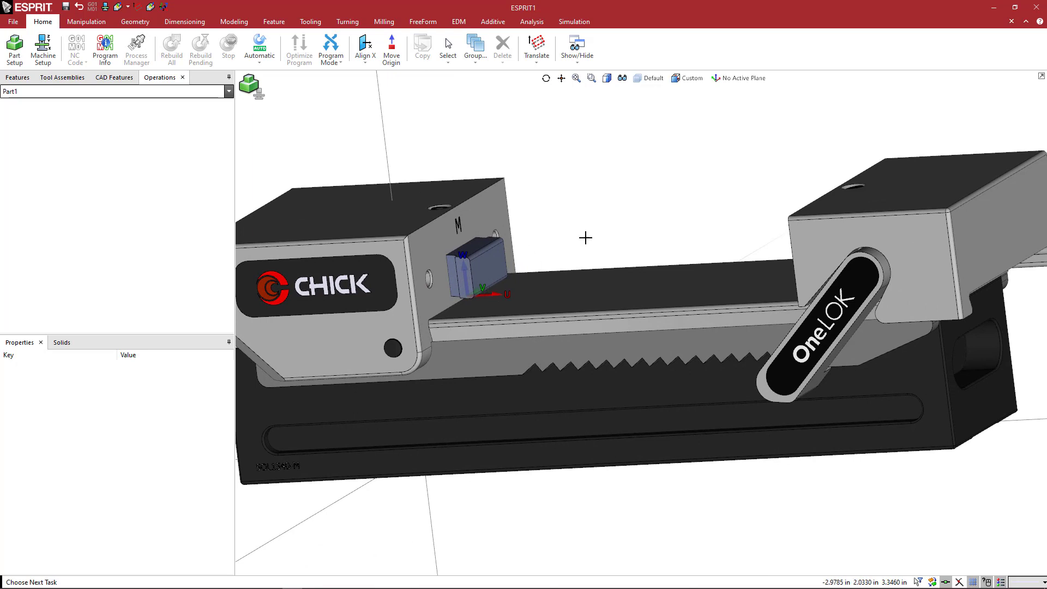
left_click(718, 80)
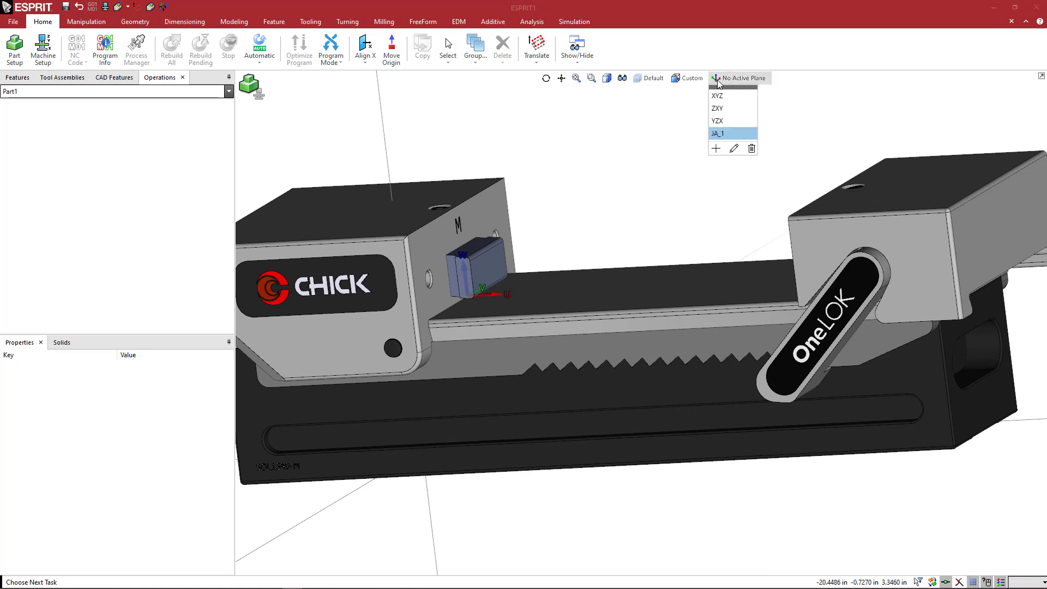
left_click(716, 149)
type("FA_1")
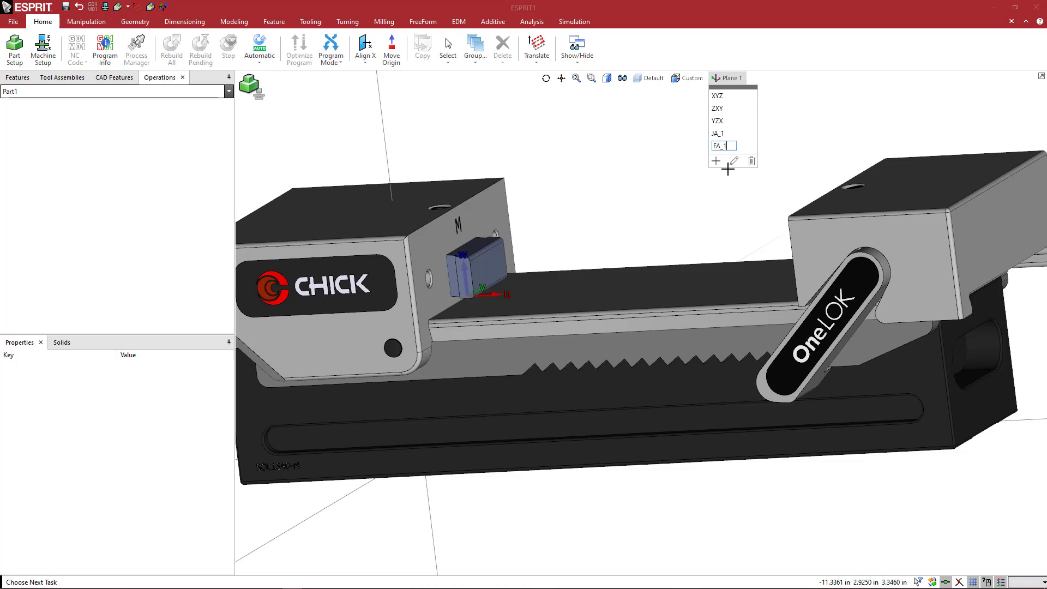
key("Return")
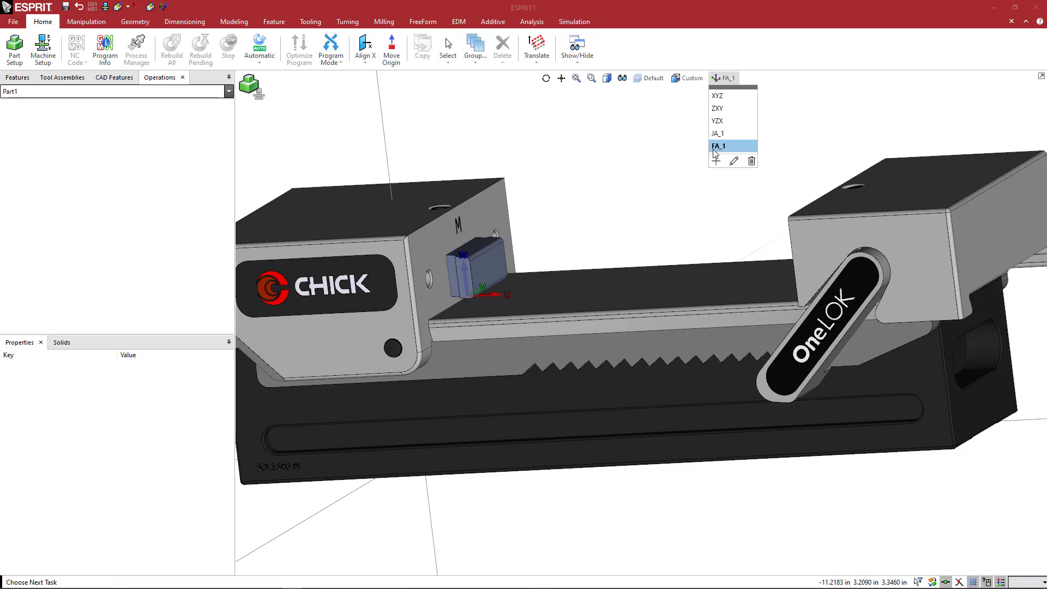
left_click(633, 227)
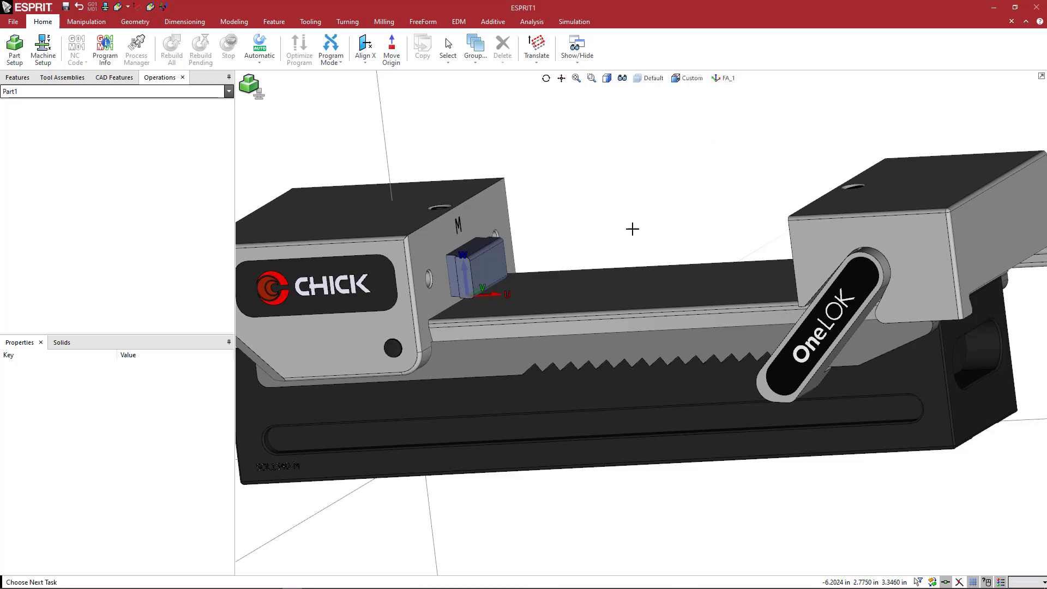
Rename the FA_1 workplane to FA_1_FixedJaw.
scroll(565, 215, "down", 5)
middle_click_drag(573, 227, 608, 244)
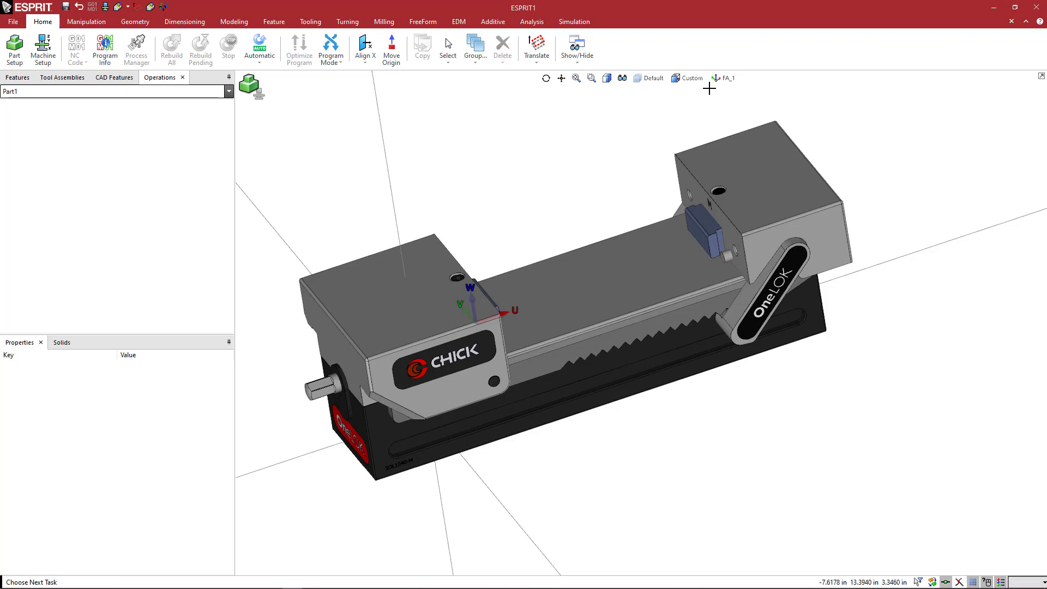
left_click(724, 78)
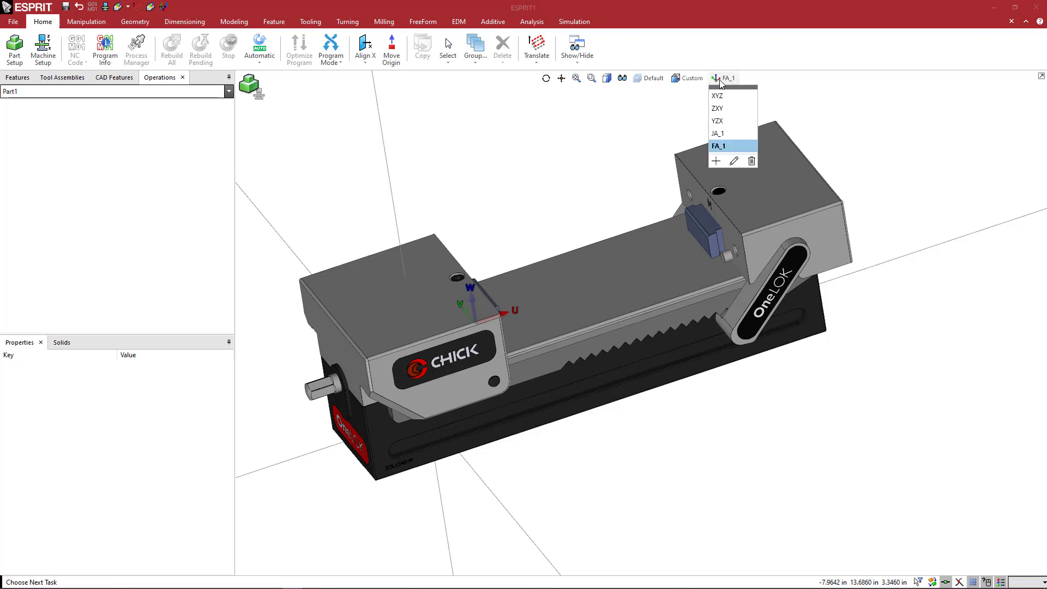
right_click(728, 148)
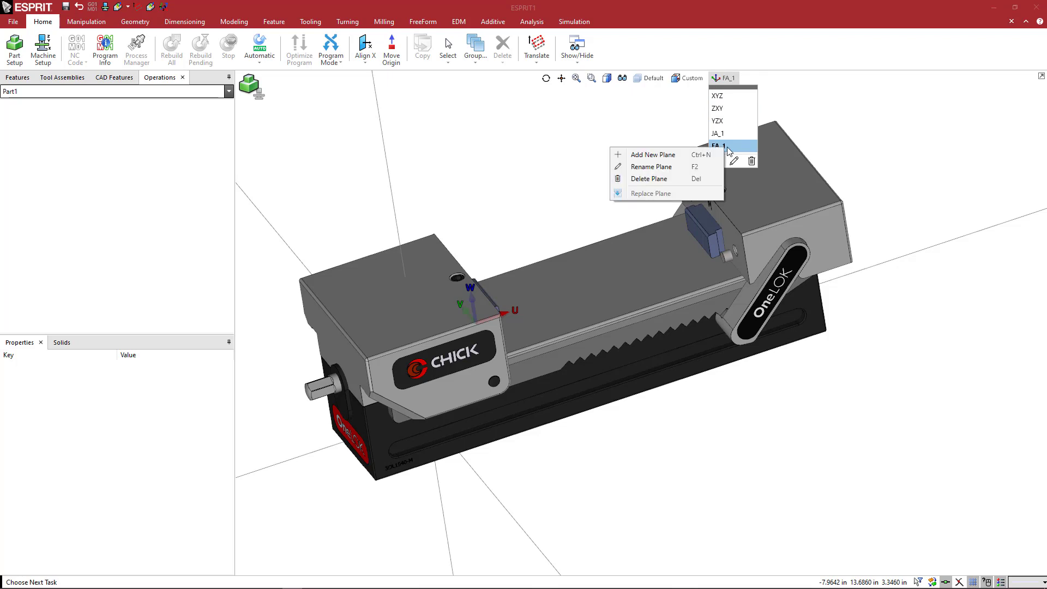
left_click(696, 167)
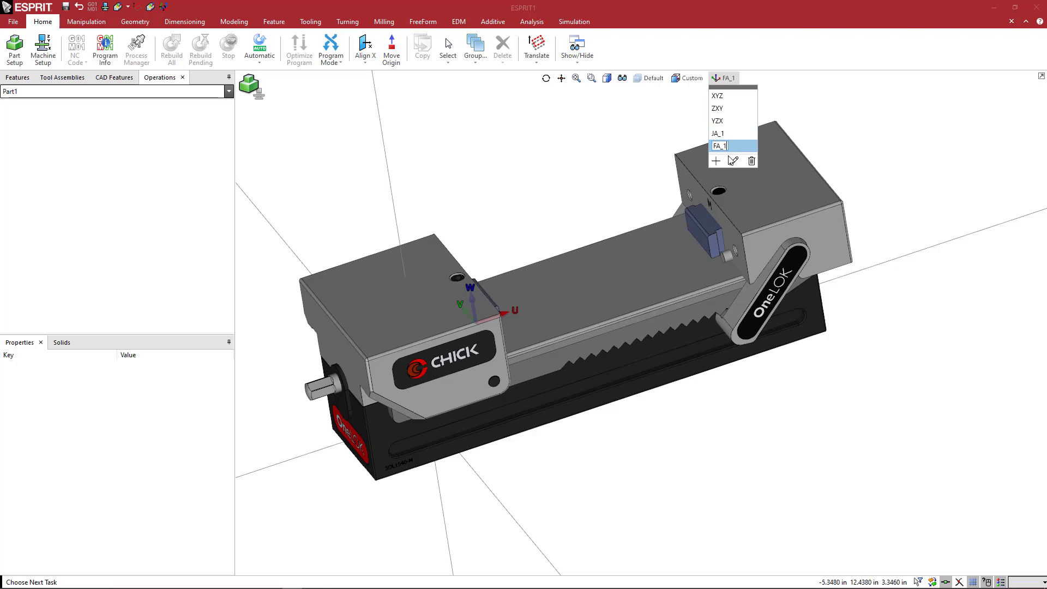
type("_FixedJaw")
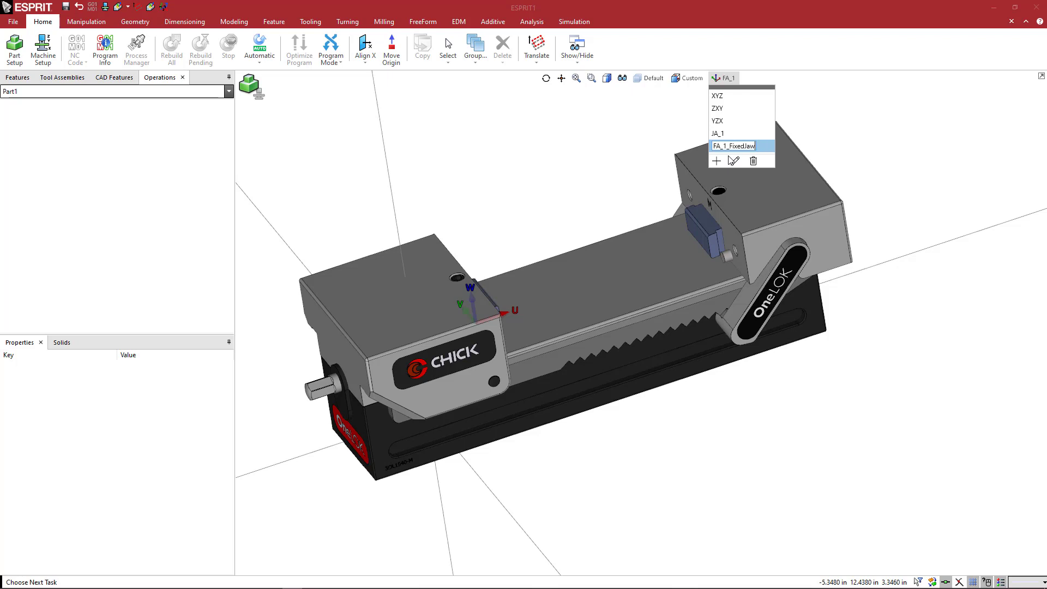
key("Return")
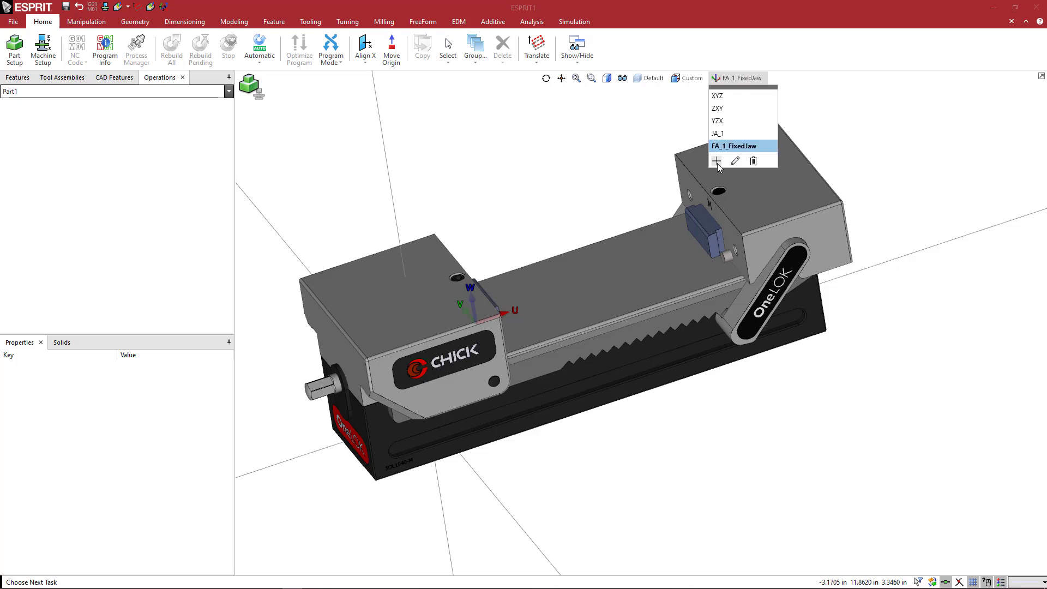
Save the same workplane position as an additional plane named FA_2.
left_click(716, 161)
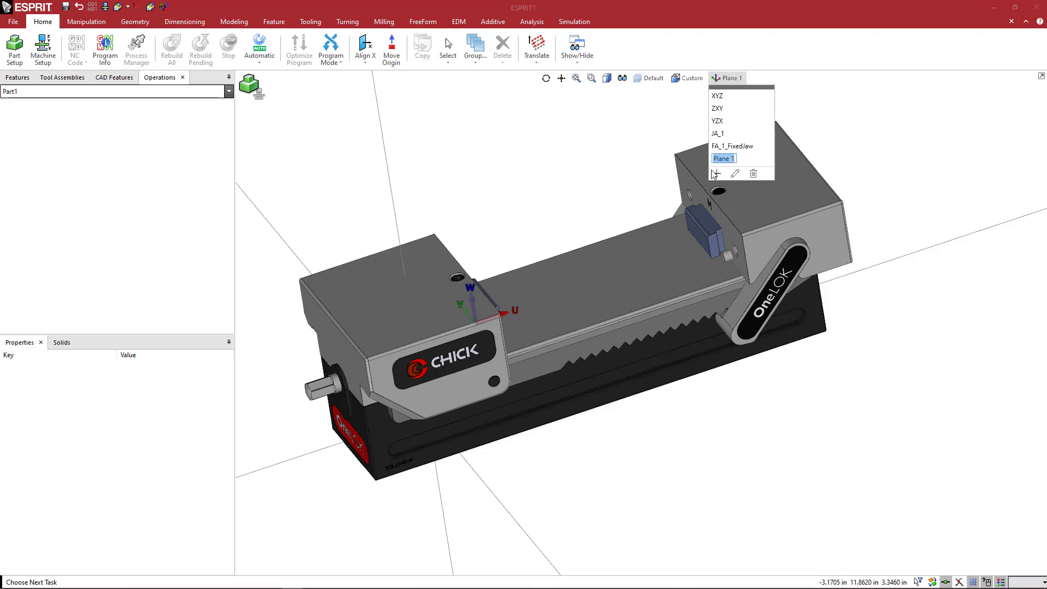
type("FA_2")
key("Return")
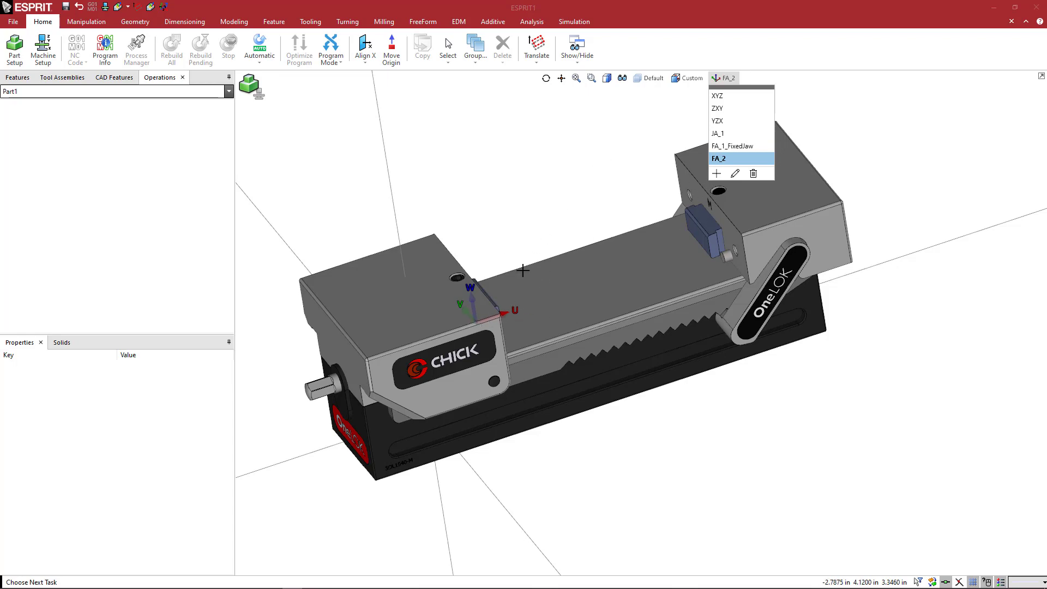
left_click(603, 255)
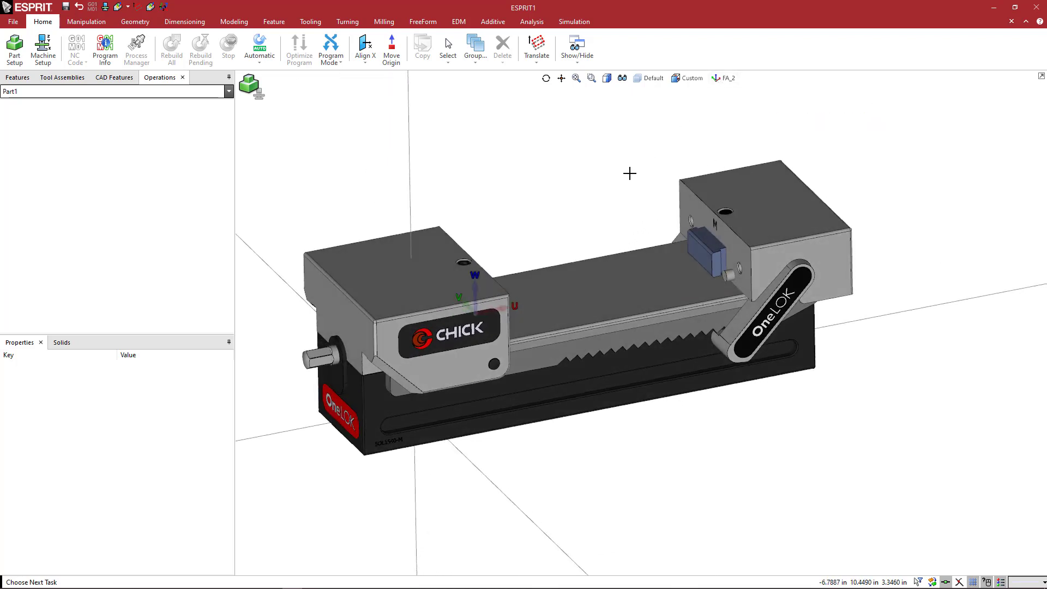
Create a workplane from geometry on the flat top face of the vise bed between the jaws.
middle_click_drag(625, 173, 599, 188)
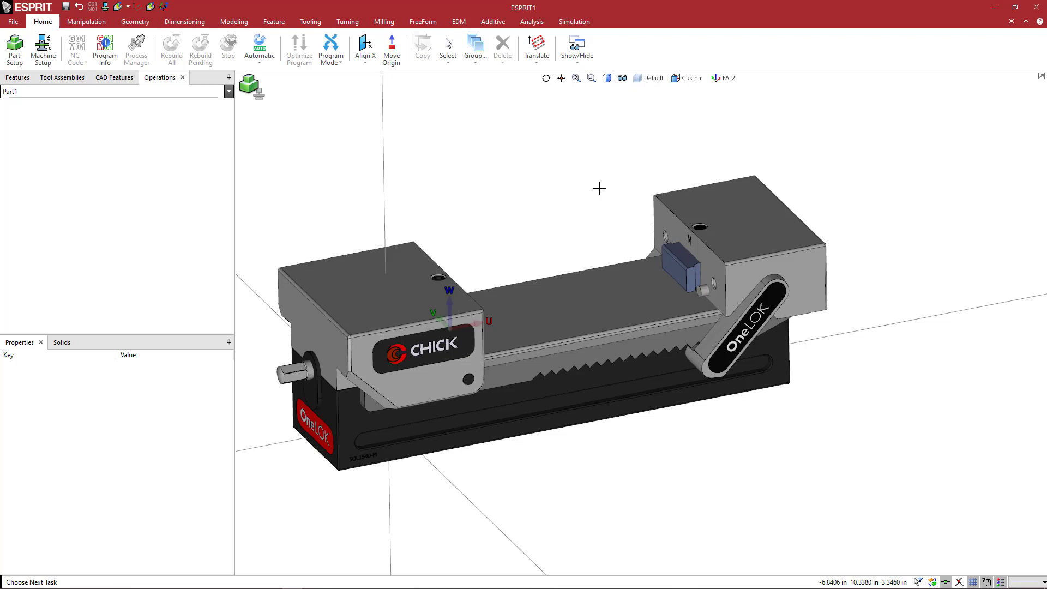
left_click(538, 59)
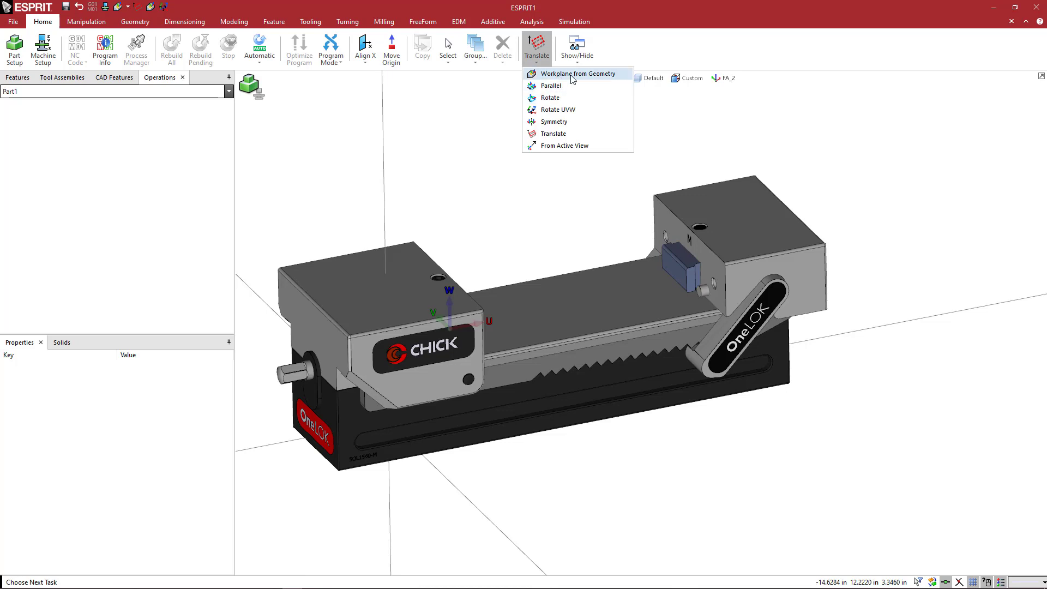
left_click(539, 64)
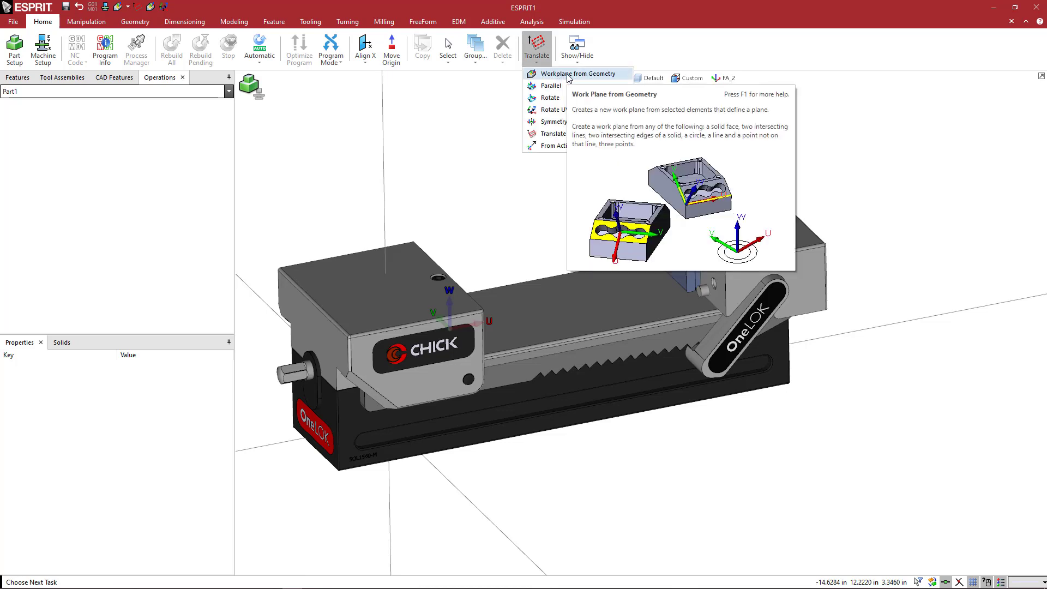
left_click(568, 75)
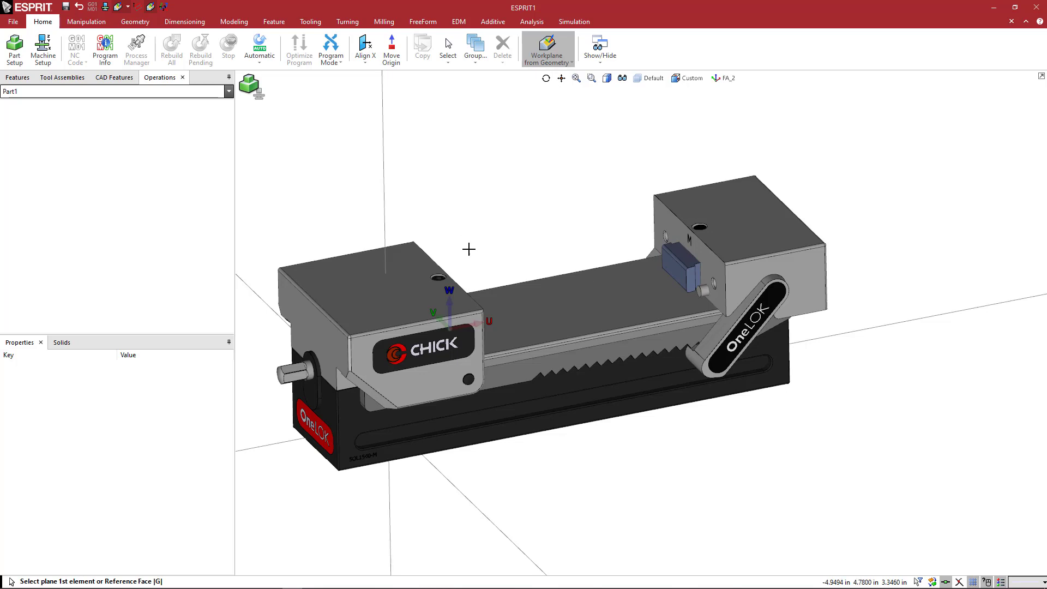
left_click(564, 295)
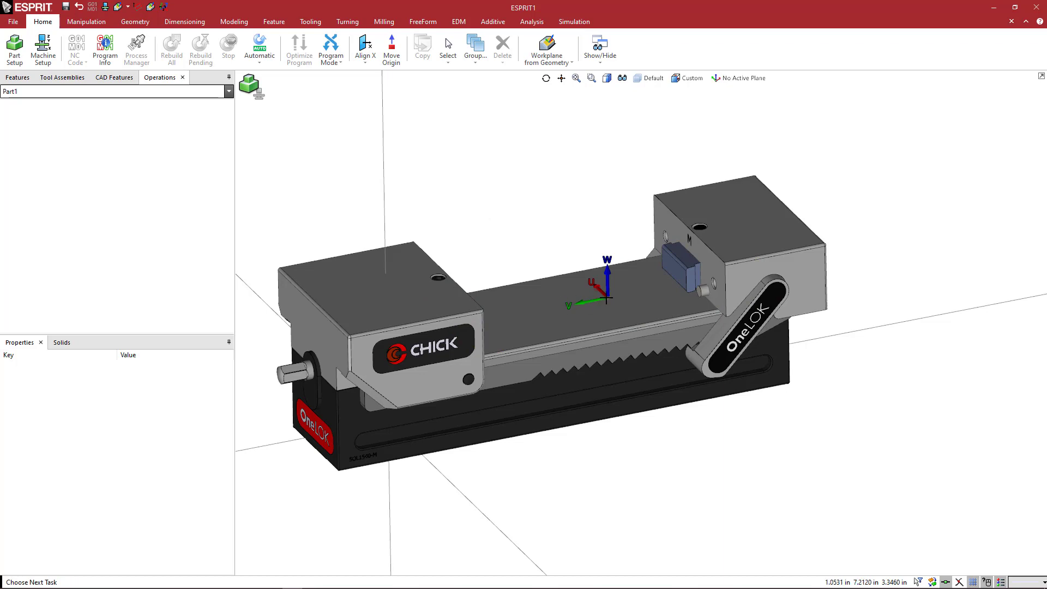
Translate the bed workplane 0 in X, 0 in Y and 4 inches in Z.
left_click(548, 59)
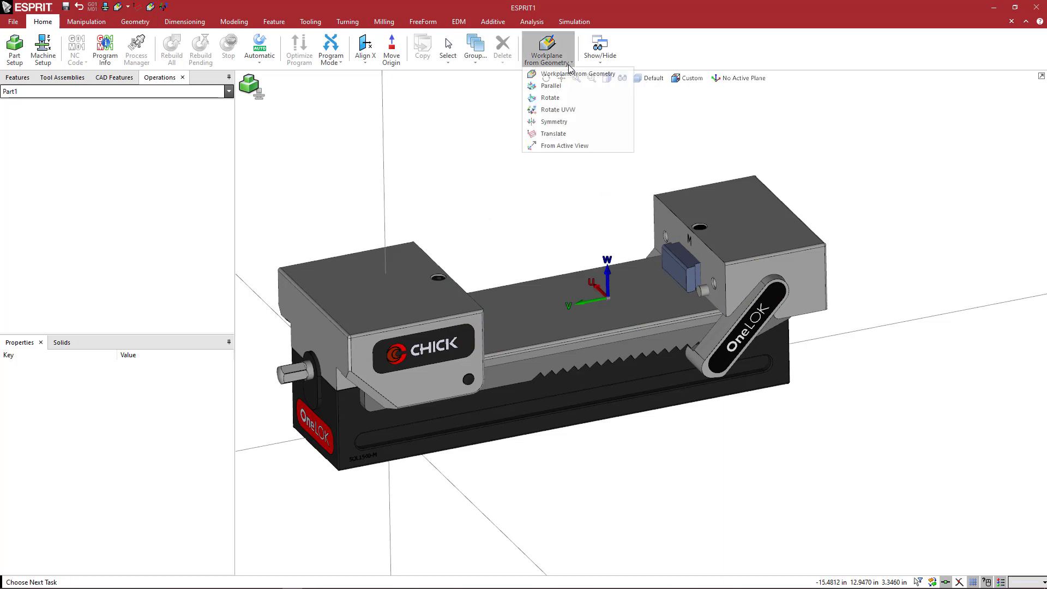
left_click(554, 133)
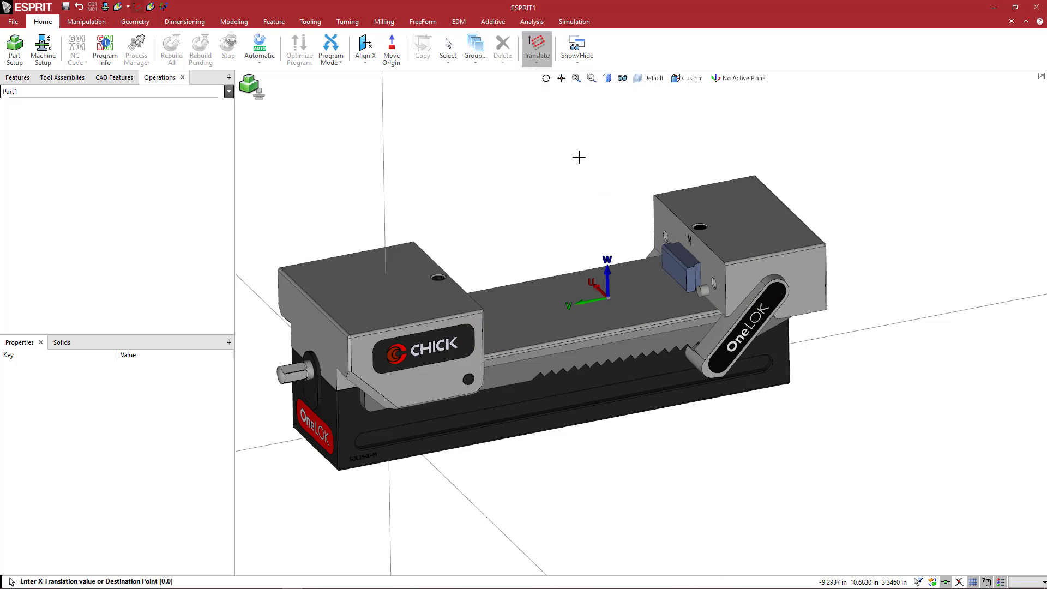
key("Return")
key("Return")
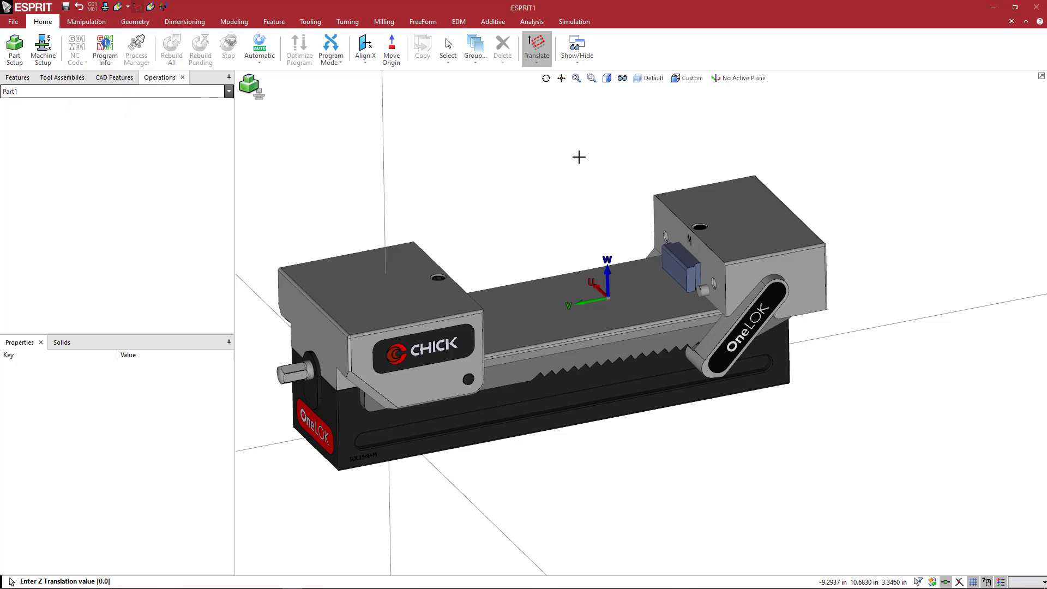
type("4")
key("Return")
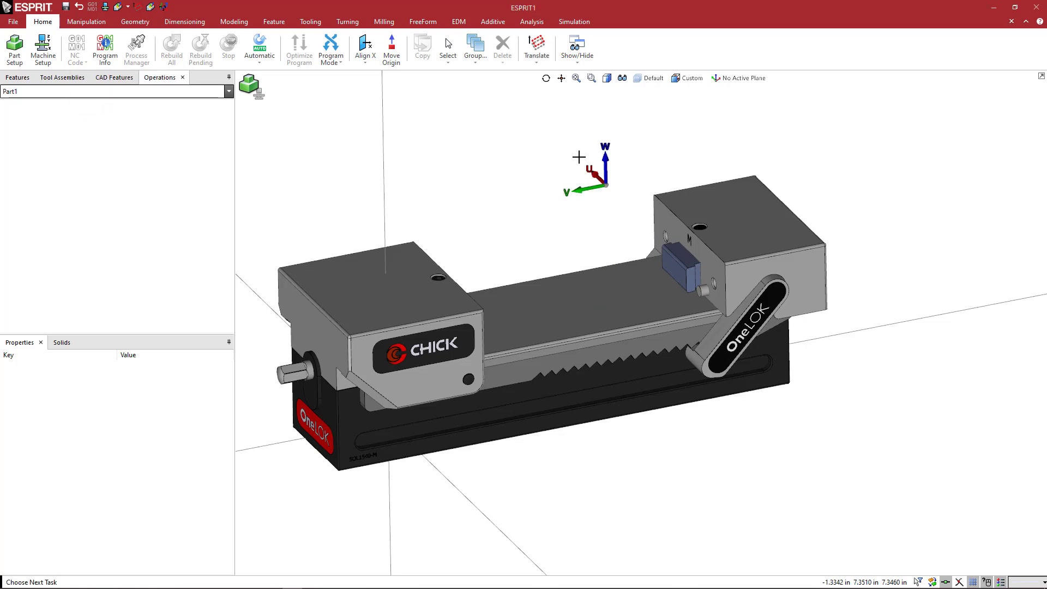
Save the raised workplane above the vise bed under the name WA_1.
mouse_move(599, 210)
middle_mouse_down()
mouse_move(583, 194)
mouse_move(605, 211)
mouse_move(591, 206)
middle_mouse_up()
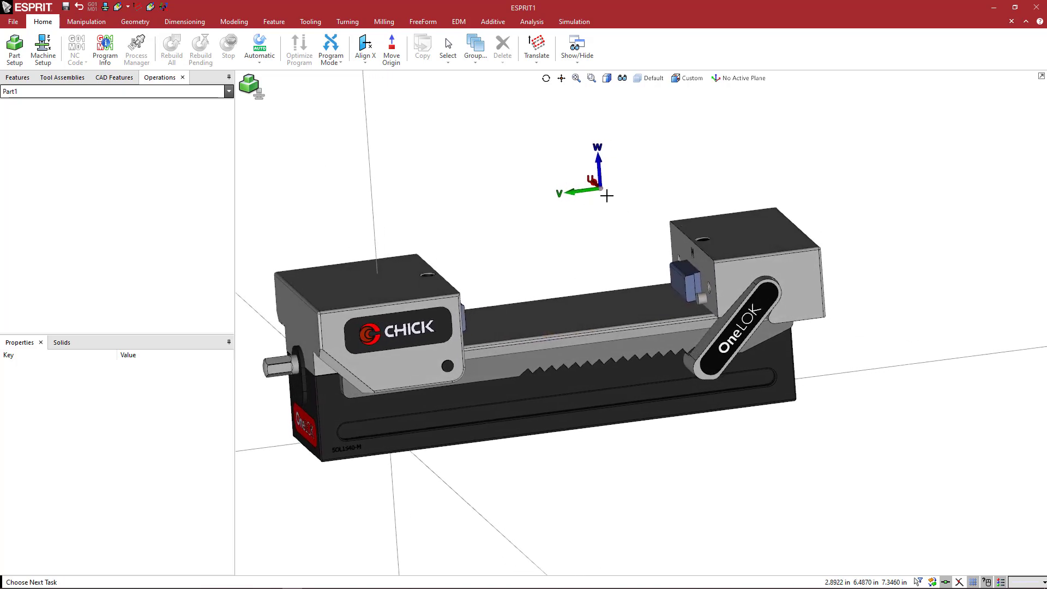
left_click(716, 80)
left_click(716, 173)
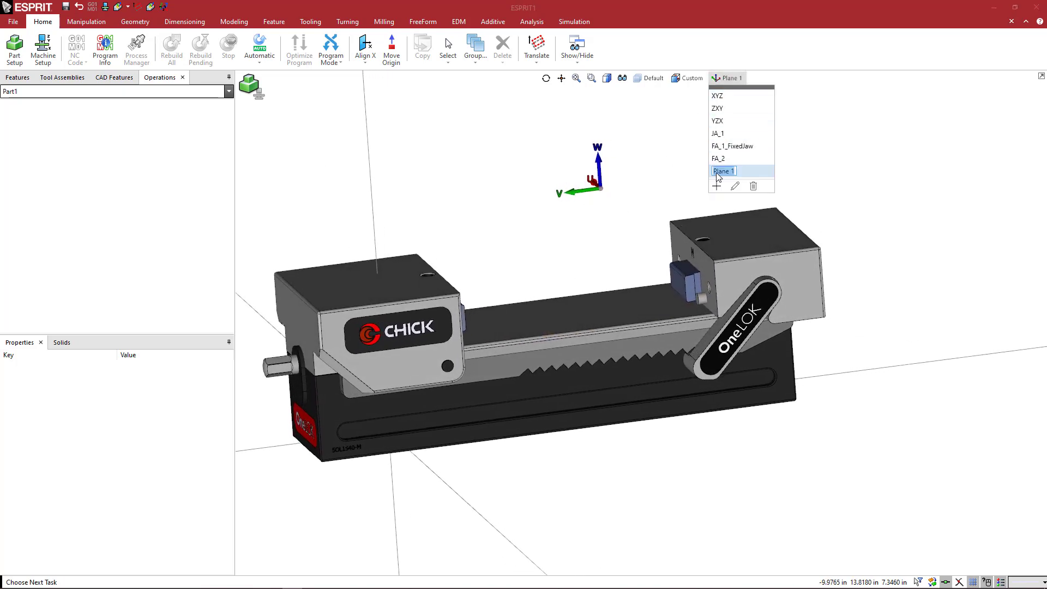
type("WA_1")
key("Return")
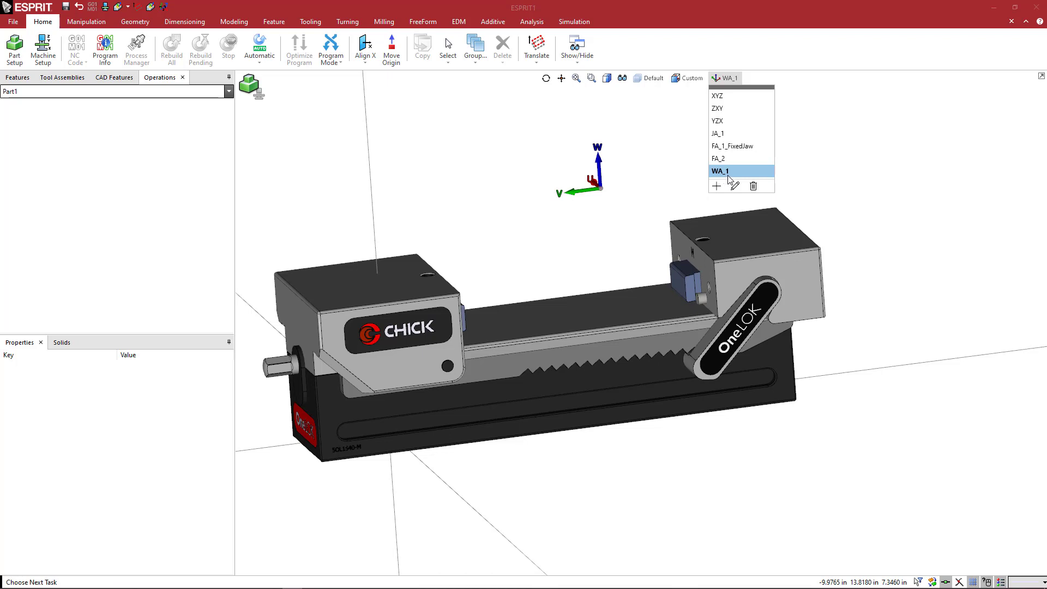
middle_click_drag(619, 203, 607, 206)
middle_click_drag(630, 214, 631, 218)
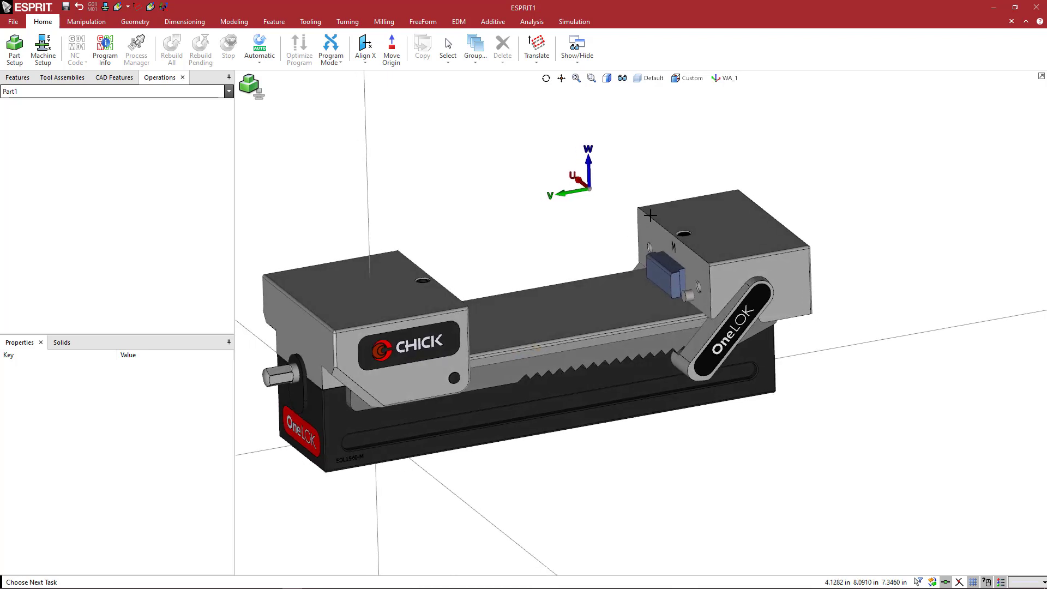
scroll(650, 215, "down", 2)
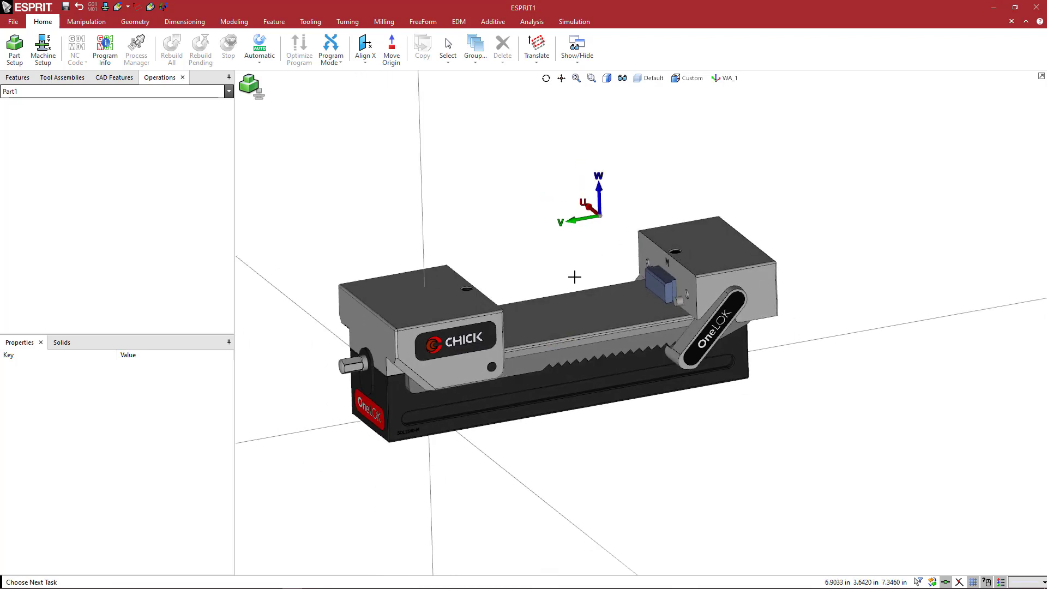
Hide the moveable layer so that only the solids on the Default layer are displayed.
left_click(648, 78)
left_click(638, 109)
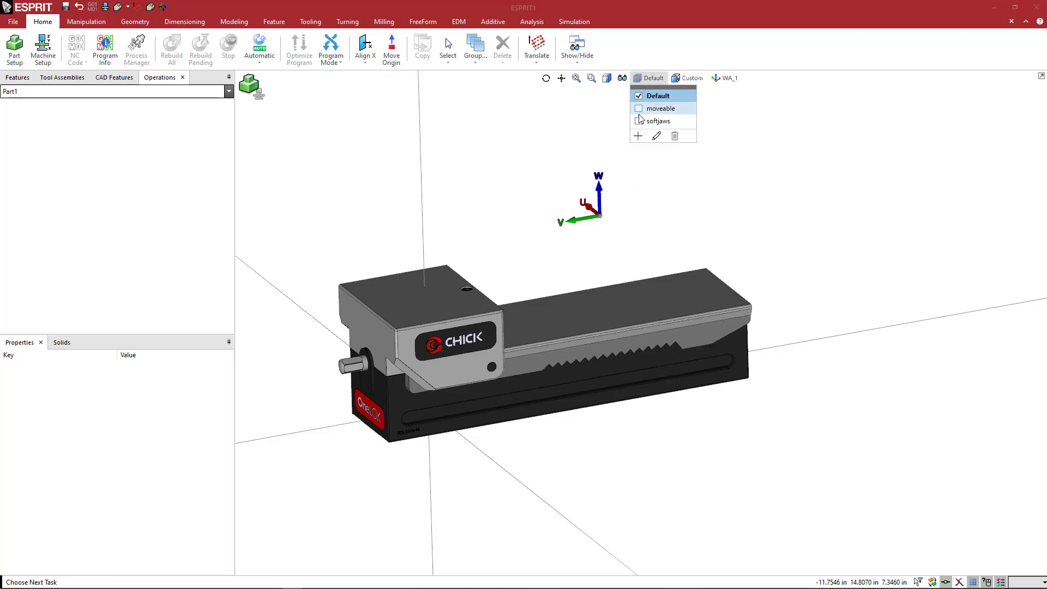
left_click(643, 249)
mouse_move(647, 247)
middle_mouse_down()
mouse_move(598, 243)
mouse_move(665, 245)
mouse_move(645, 241)
middle_mouse_up()
scroll(657, 247, "down", 2)
left_click_drag(411, 177, 724, 434)
left_click_drag(396, 174, 637, 391)
left_click_drag(409, 194, 626, 401)
mouse_move(739, 378)
middle_mouse_down()
mouse_move(635, 411)
mouse_move(729, 386)
middle_mouse_up()
scroll(551, 364, "up", 3)
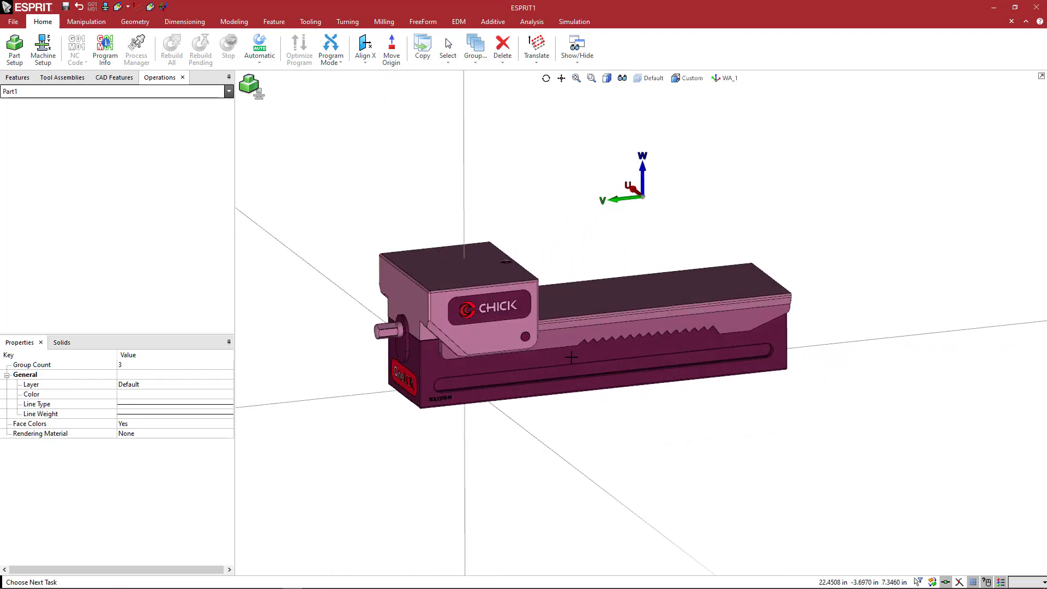
middle_click_drag(528, 356, 542, 374)
left_click(595, 421)
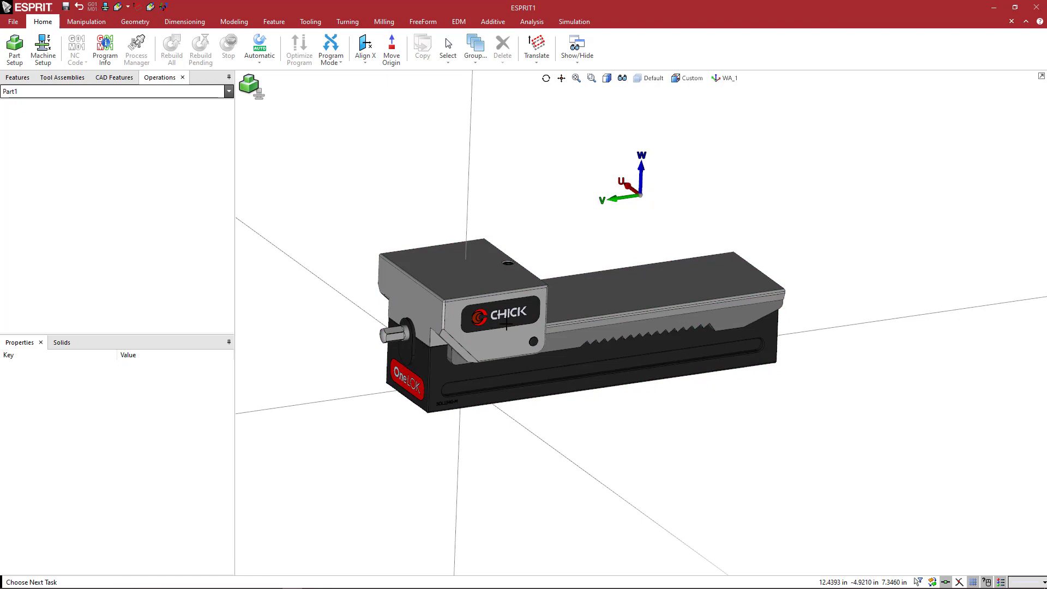
Select the vise body solids and begin saving them with the file type Fixture Files (*.gdml).
scroll(494, 316, "up", 5)
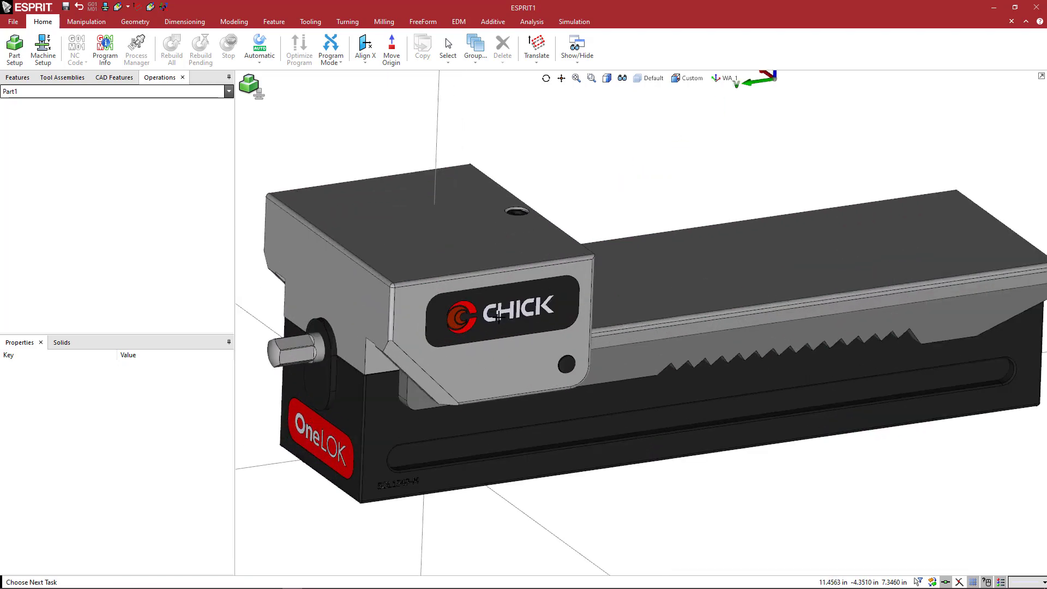
scroll(494, 327, "down", 3)
middle_click_drag(537, 358, 465, 342)
scroll(547, 358, "down", 4)
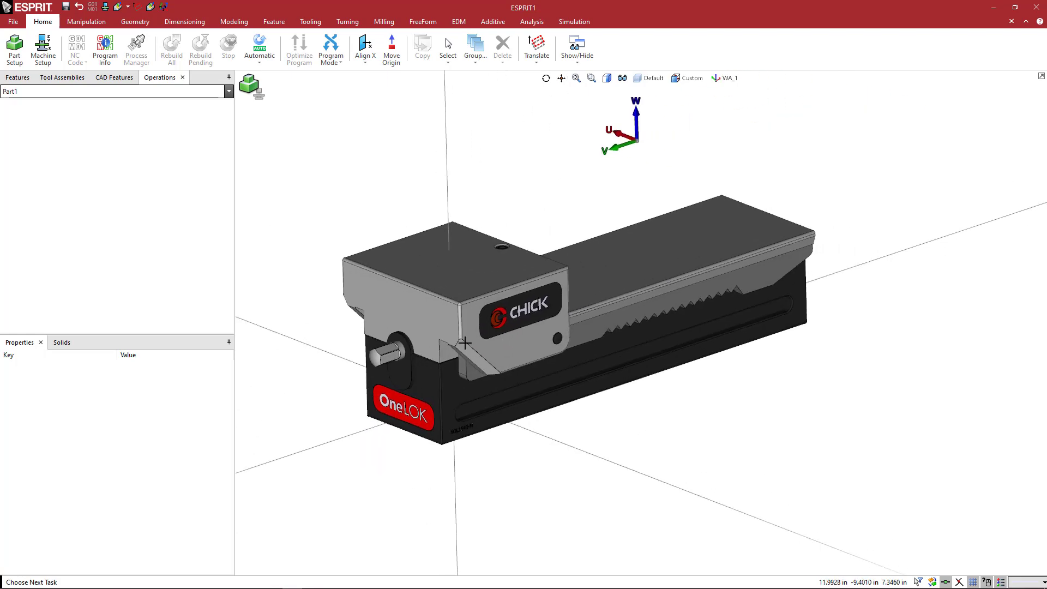
left_click_drag(326, 118, 760, 493)
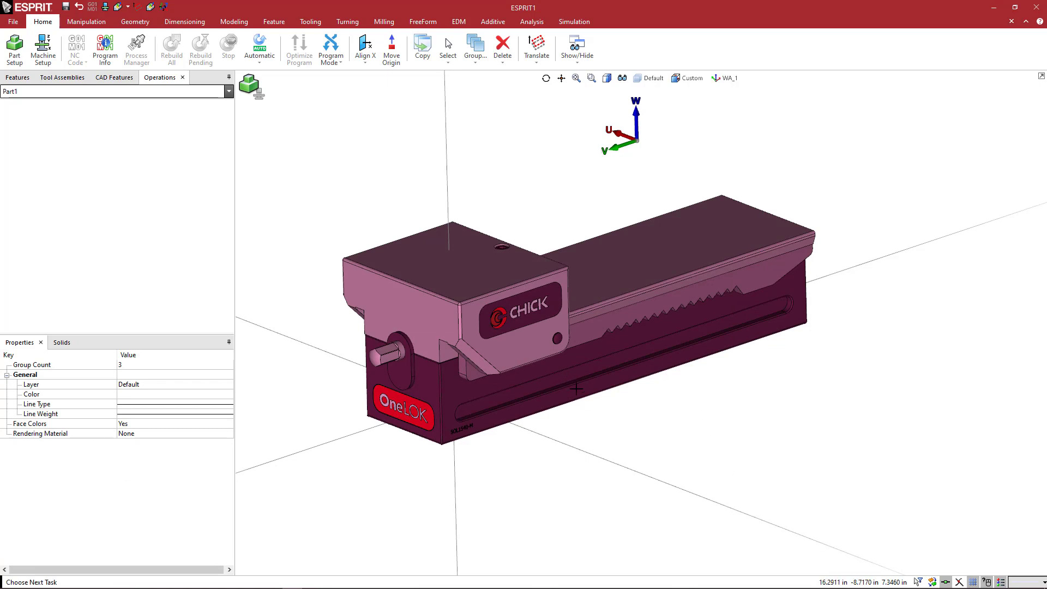
middle_click_drag(572, 376, 578, 403)
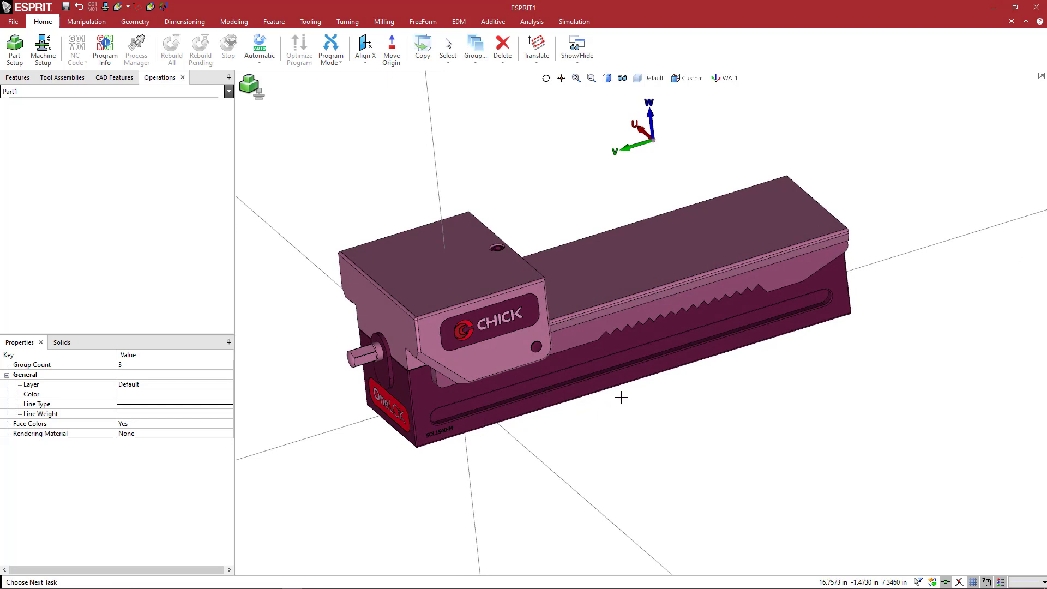
left_click(13, 22)
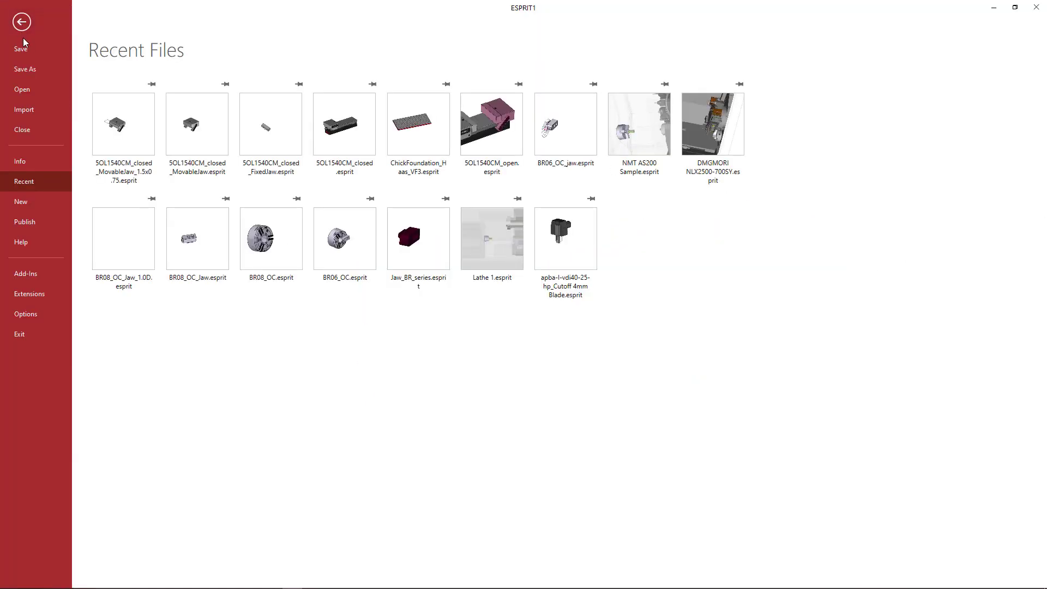
left_click(26, 69)
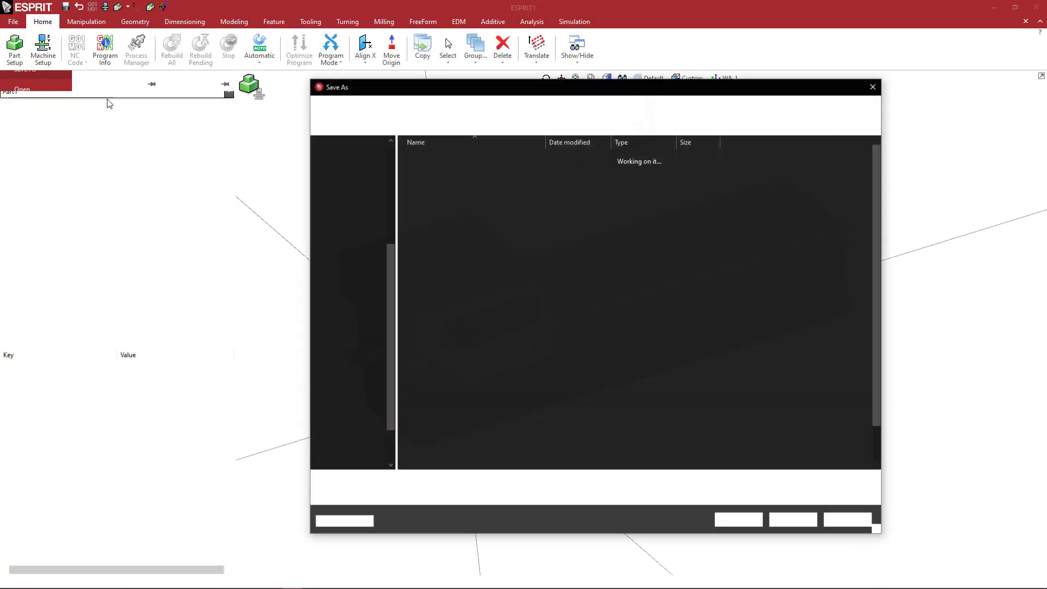
left_click(420, 495)
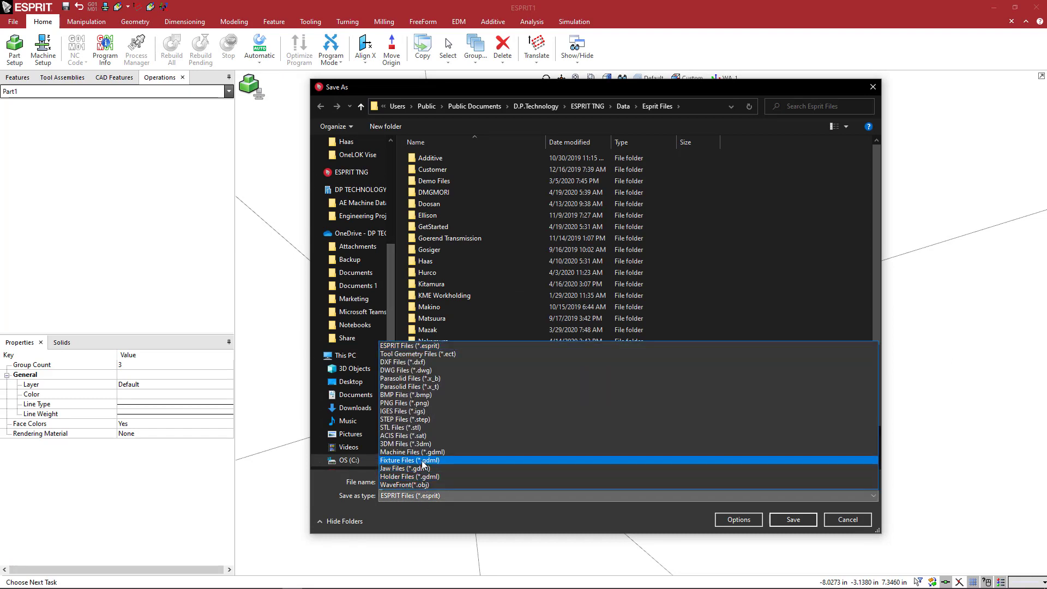
left_click(423, 460)
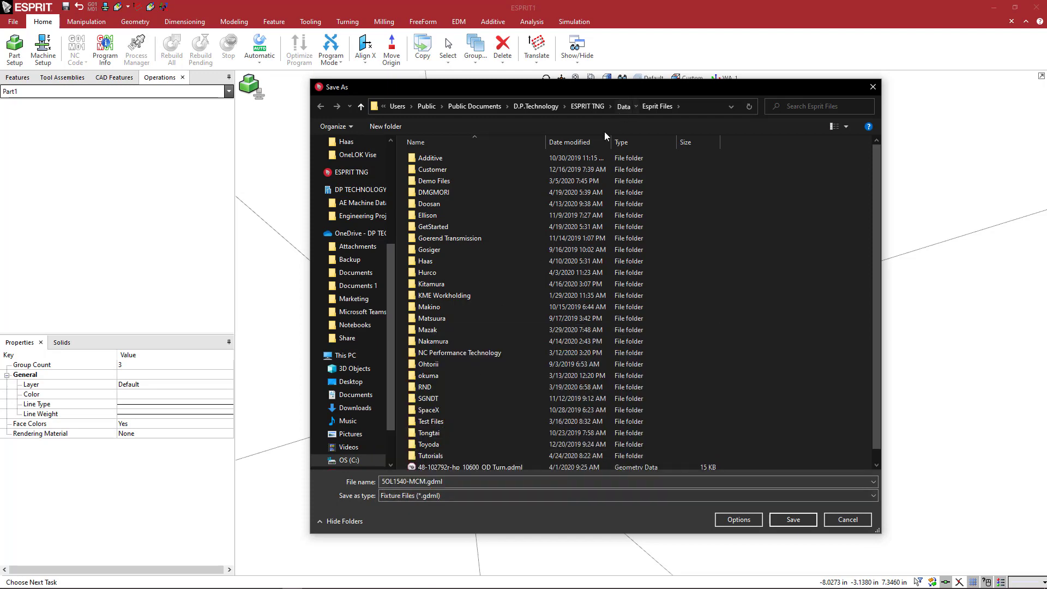
Save the fixture as 5OL1540-MCM.gdml in the Fixtures > Chick > OneLOK Vise folder and clear the selection.
double_click(459, 217)
double_click(449, 182)
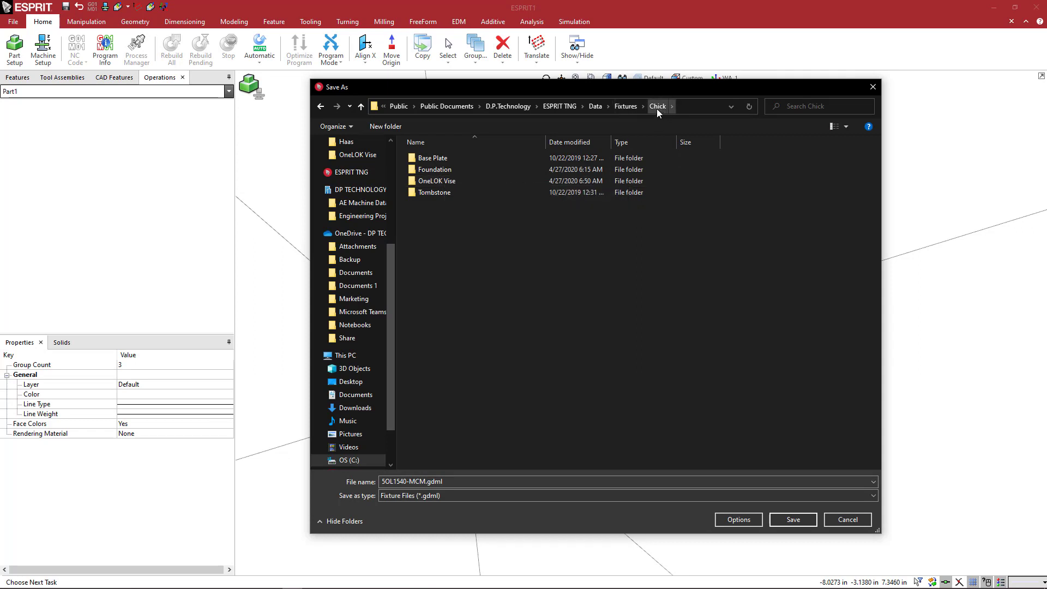
double_click(450, 183)
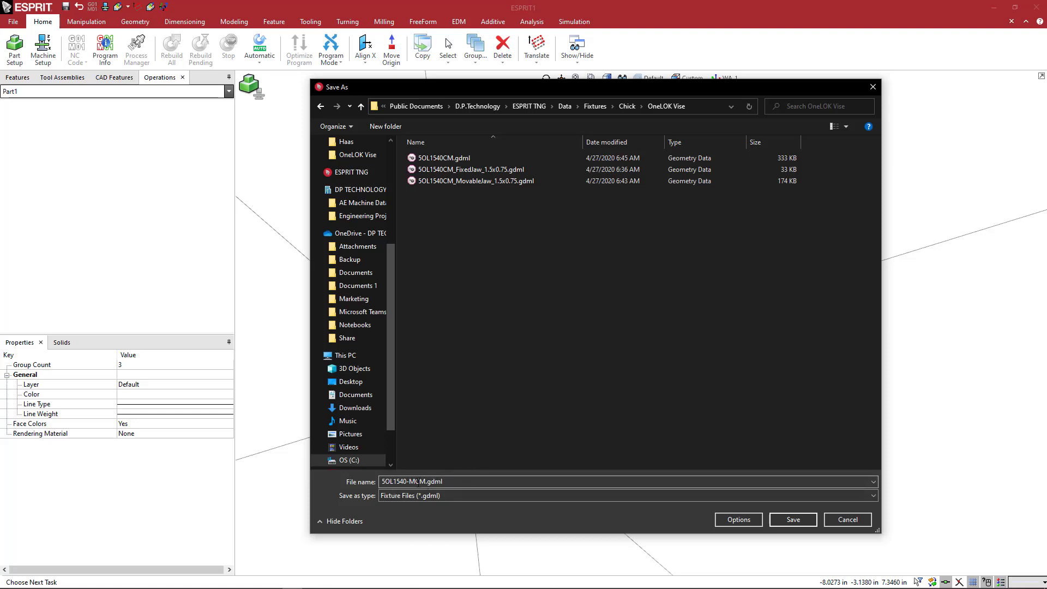
left_click(783, 520)
left_click(556, 160)
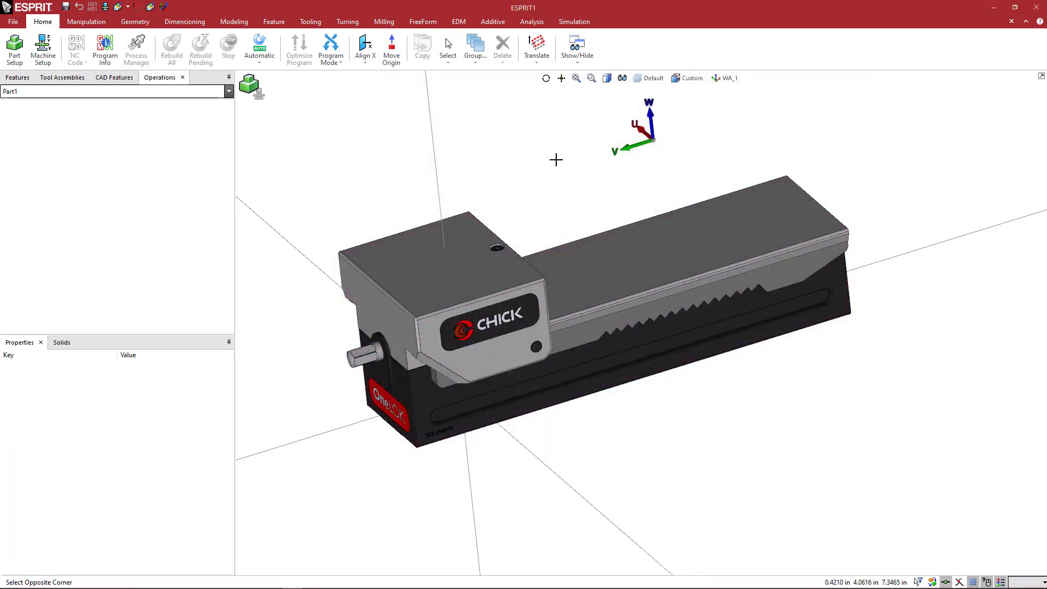
left_click(556, 158)
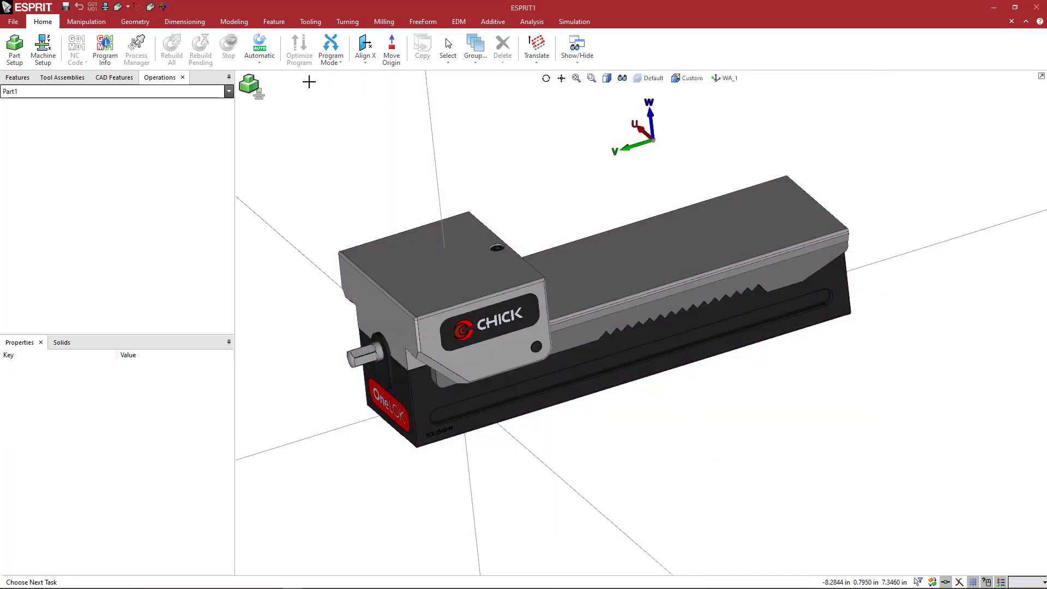
Save the document as the ESPRIT file 5OL1540-MCM.esprit in the OneLOK Vise folder.
left_click(14, 23)
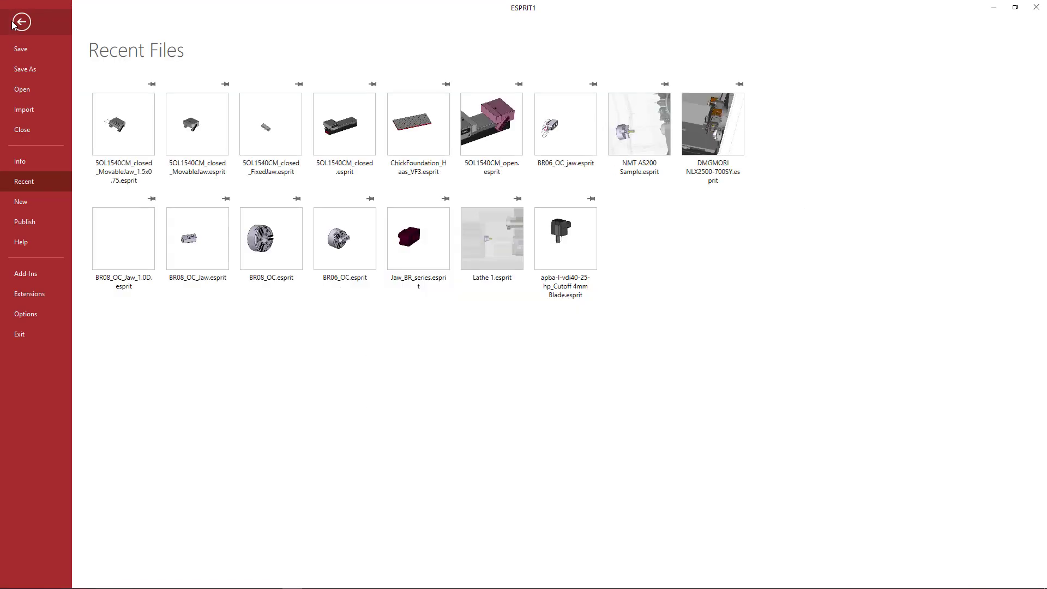
left_click(30, 70)
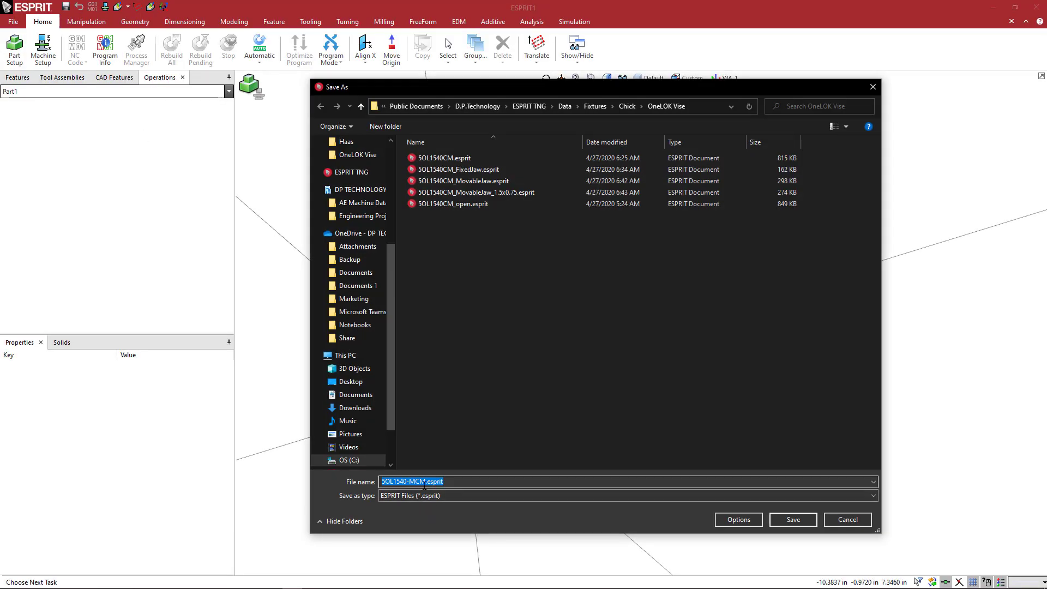
left_click(797, 521)
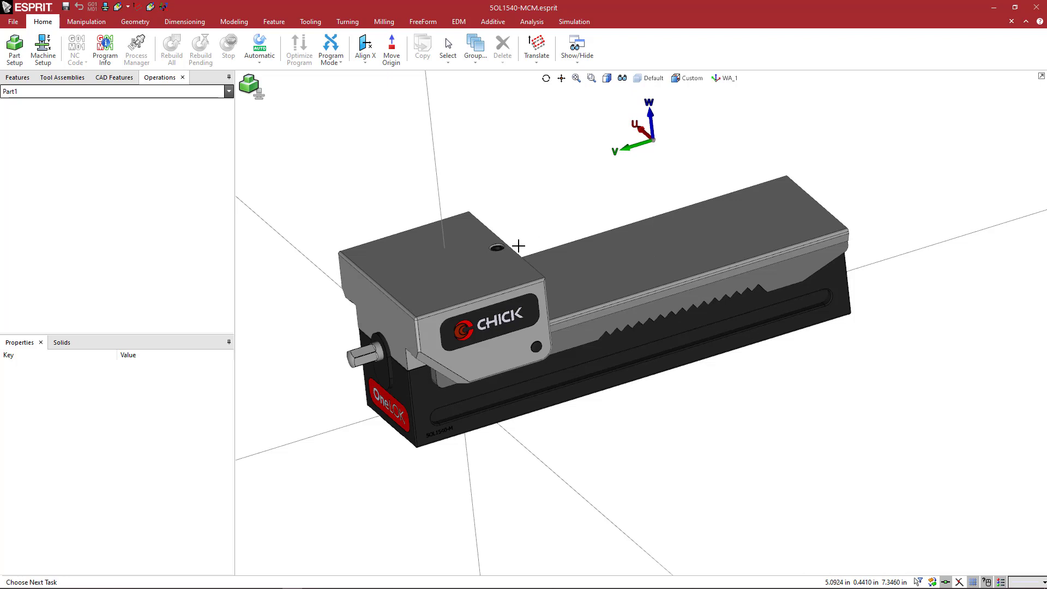
Delete the vise body solids on the Default layer.
left_click_drag(314, 154, 662, 458)
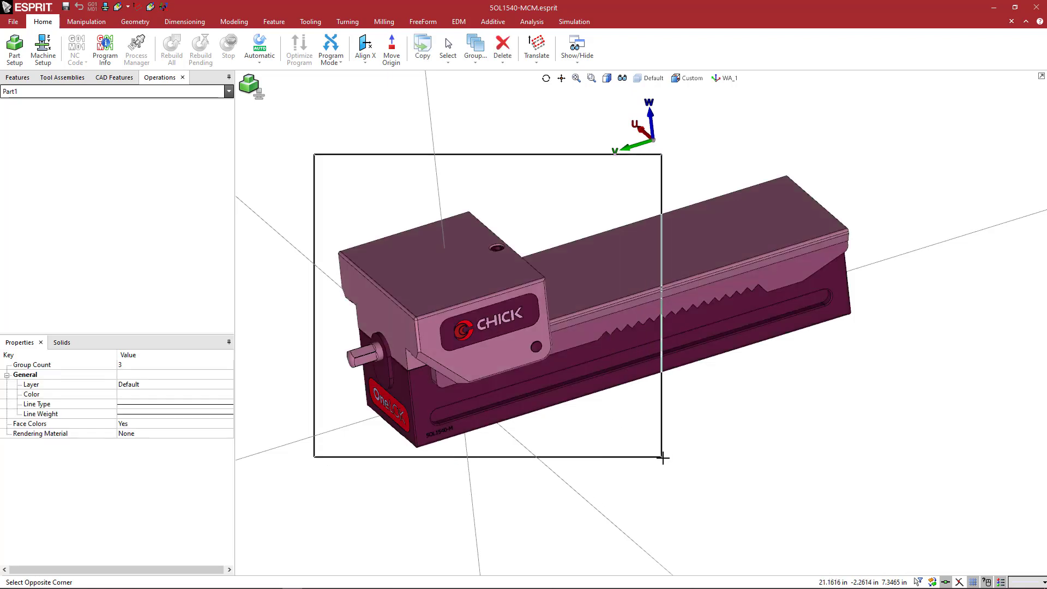
left_click(663, 458)
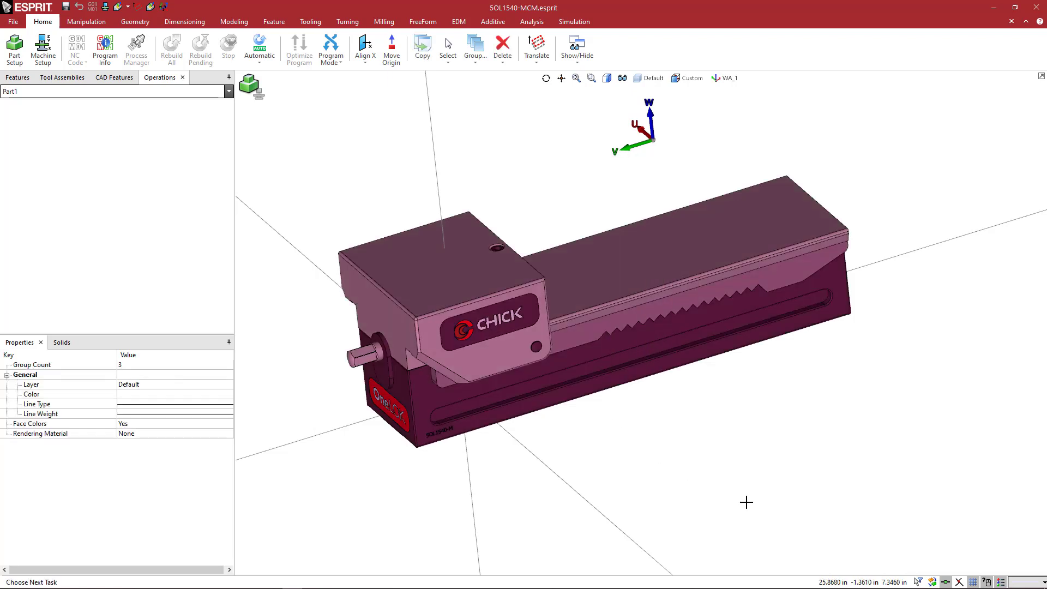
key("Delete")
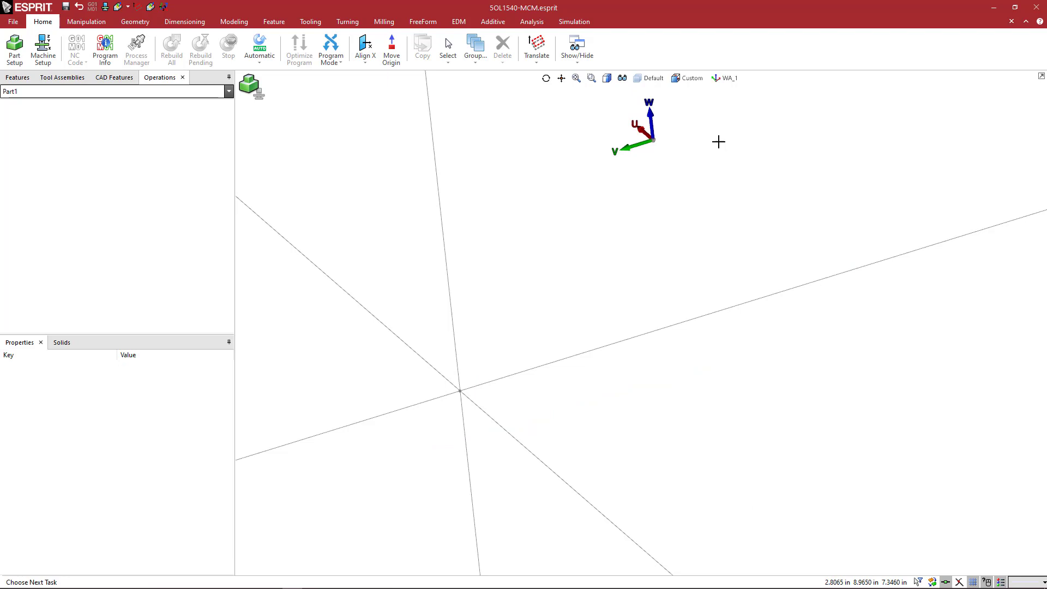
Display the moveable and softjaws layers.
left_click(649, 78)
left_click(639, 108)
left_click(638, 120)
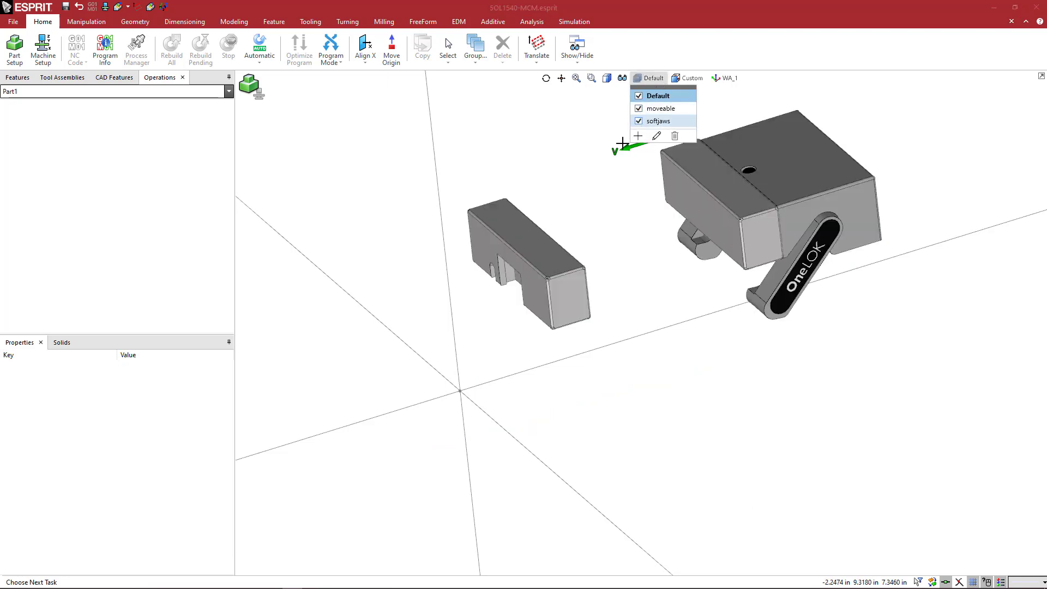
Delete the separate softjaw belonging to the fixed side, keeping the softjaw attached to the moveable jaw.
middle_click_drag(596, 210, 555, 303)
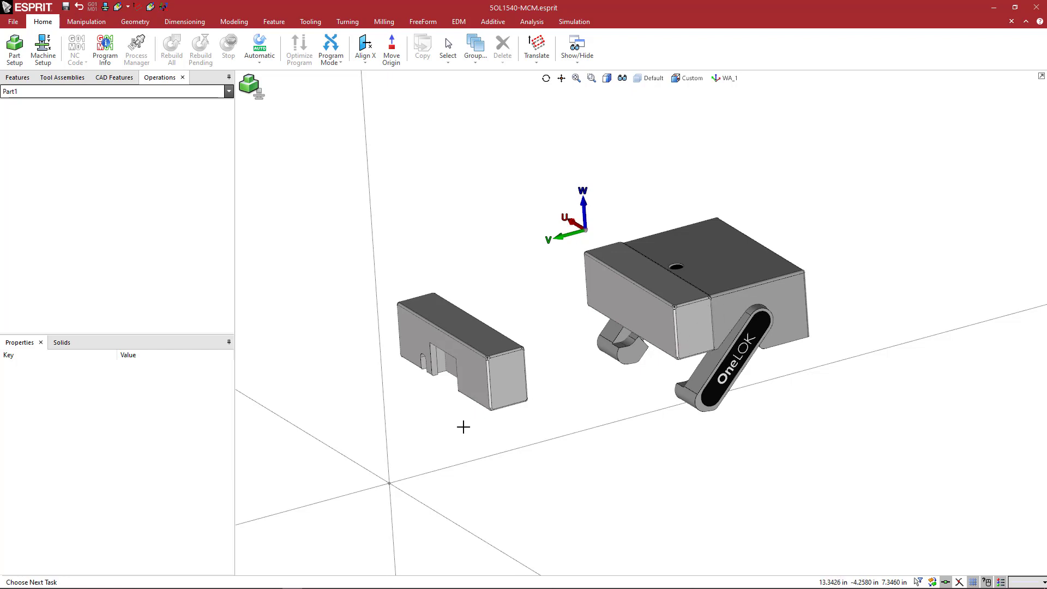
left_click(507, 384)
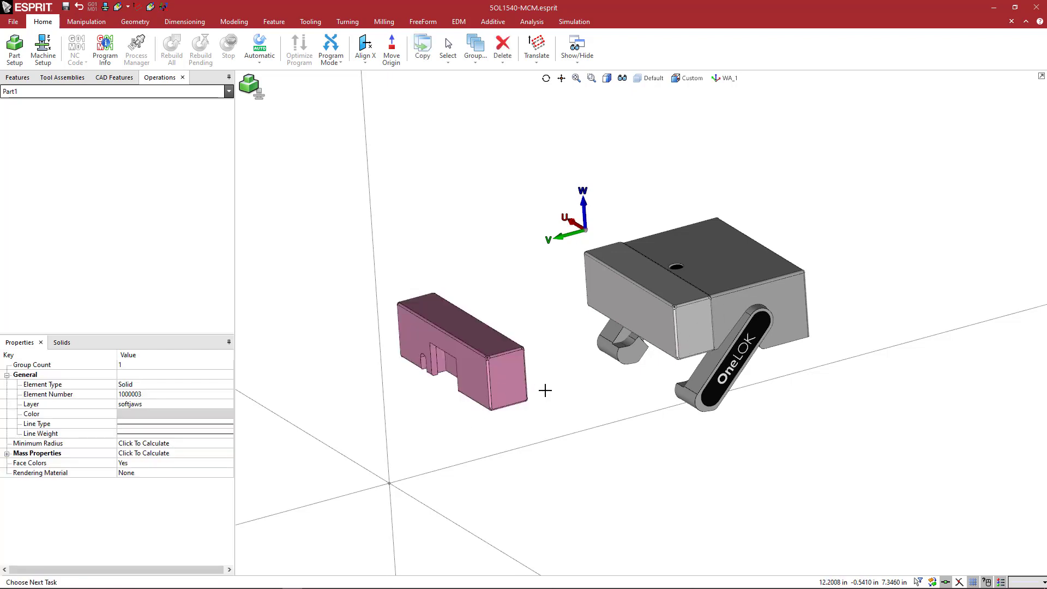
key("Delete")
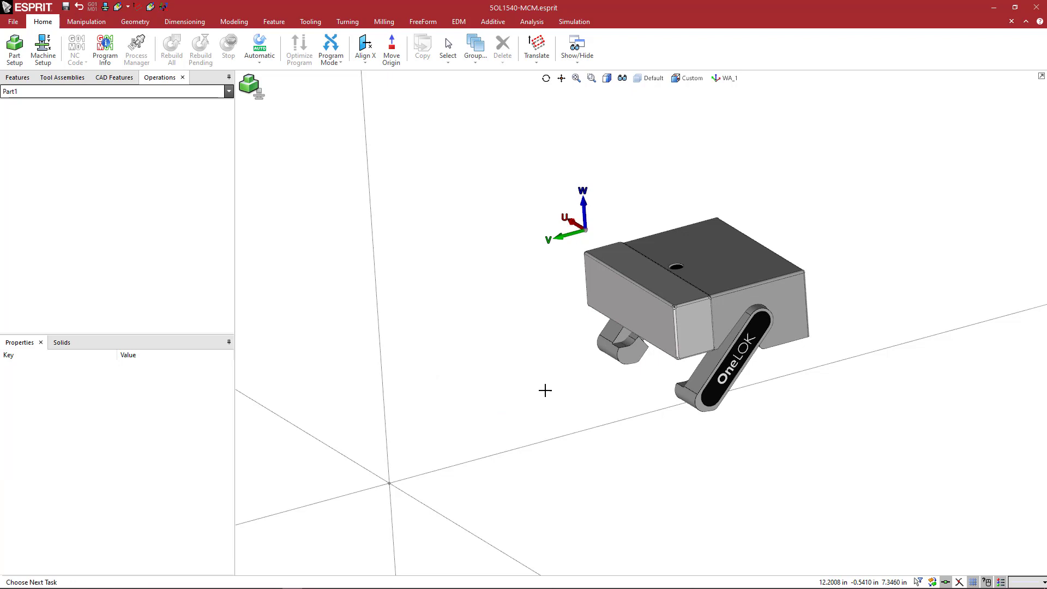
Make JA_1 the active workplane for the moveable jaw.
middle_click_drag(568, 362, 569, 363)
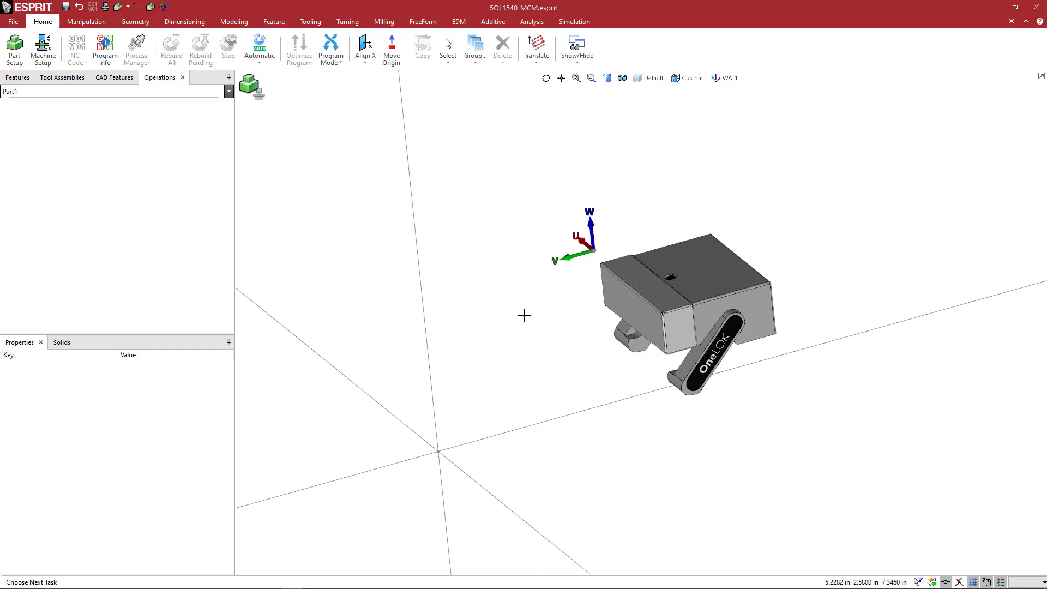
scroll(701, 323, "up", 2)
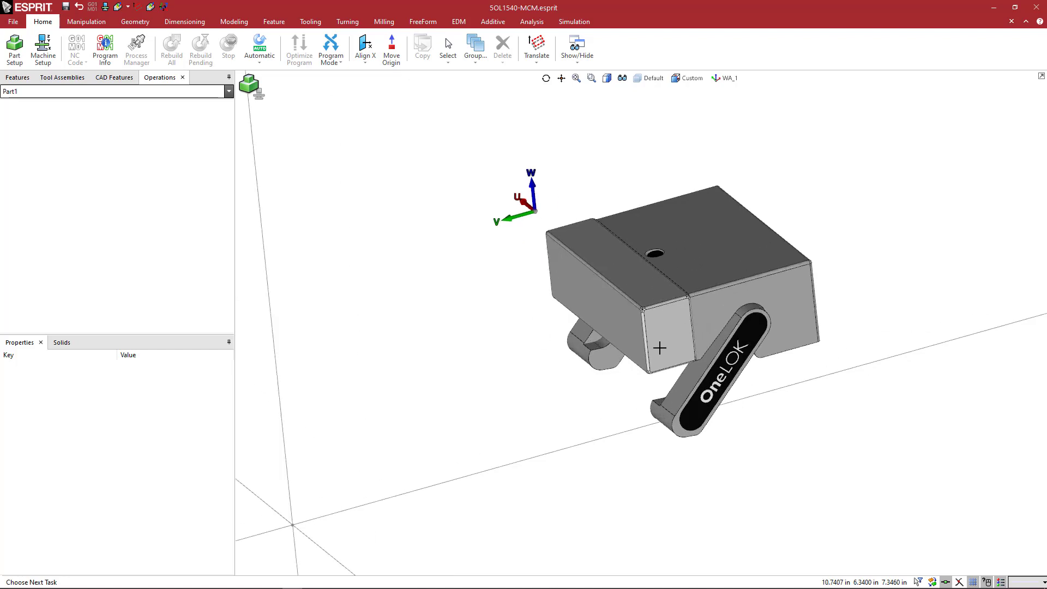
left_click(716, 82)
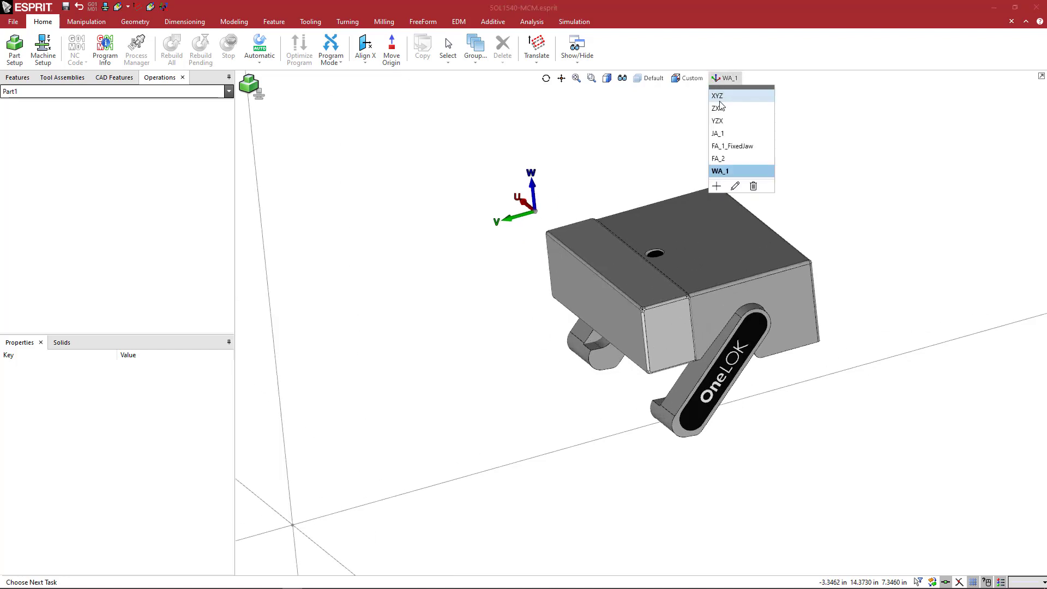
left_click(721, 135)
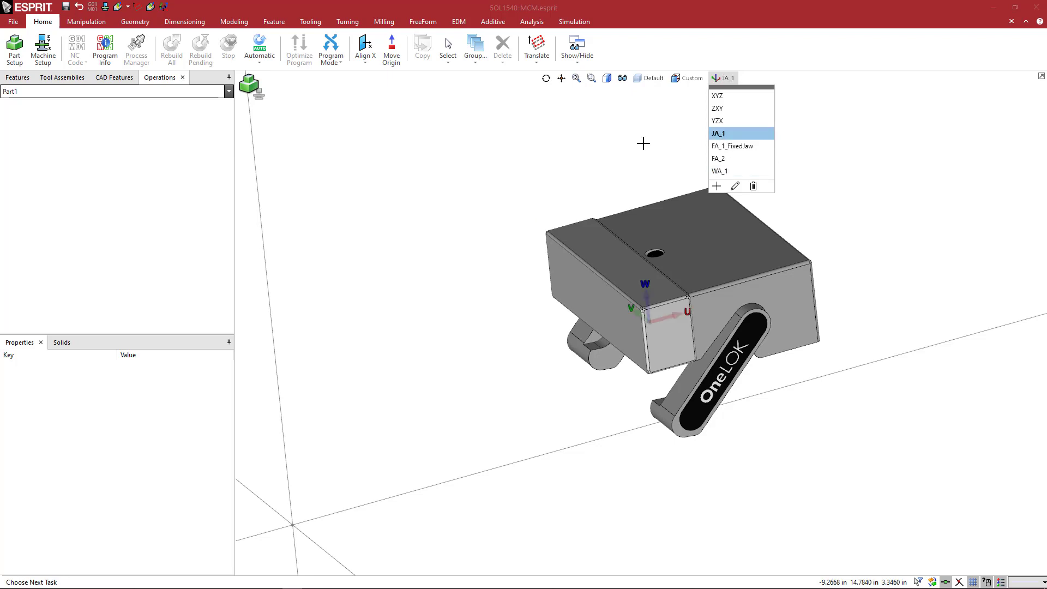
middle_click_drag(656, 178, 627, 172)
scroll(666, 191, "down", 2)
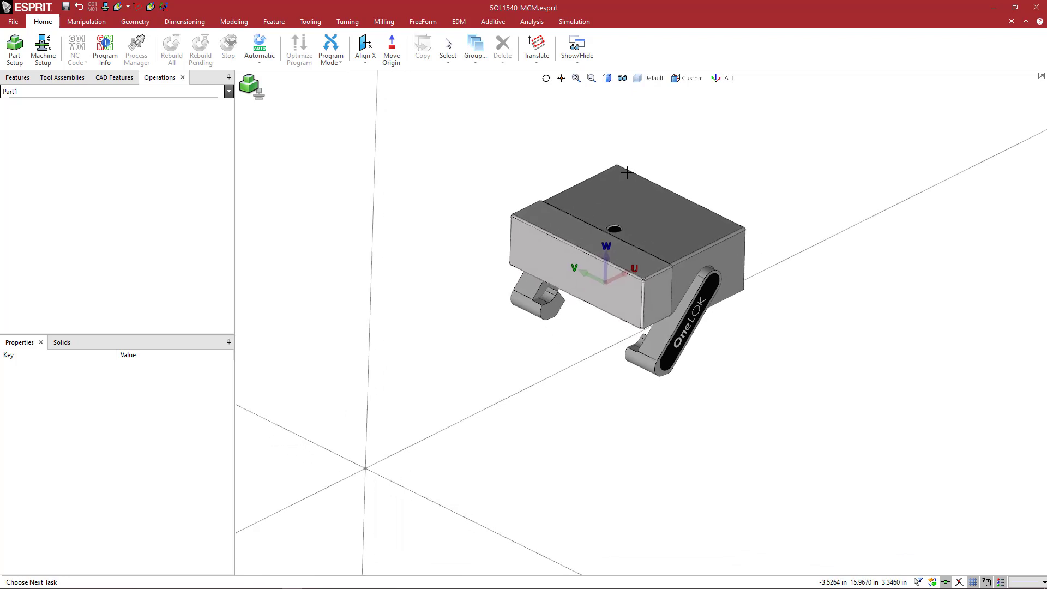
Move the moveable jaw and its softjaw from the active JA_1 workplane to the XYZ plane with the Align Plane transformation.
left_click(507, 157)
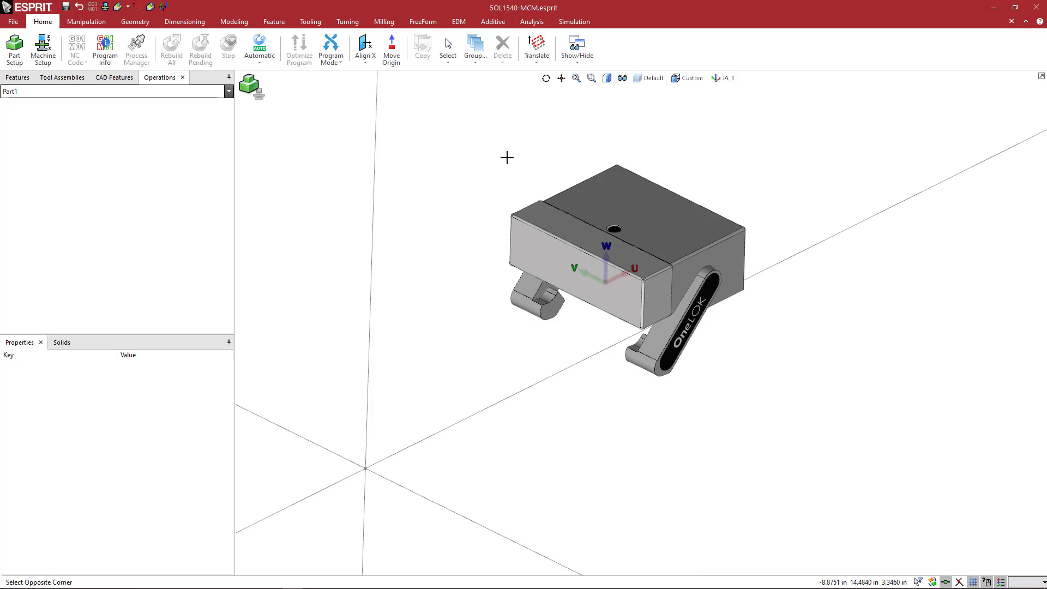
left_click(782, 432)
right_click(540, 115)
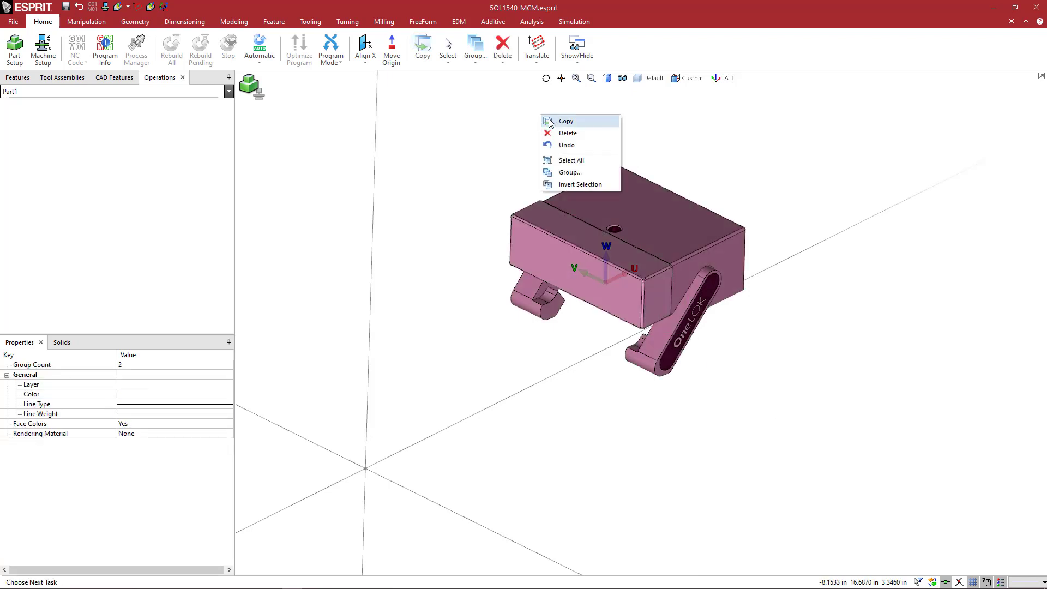
left_click(553, 122)
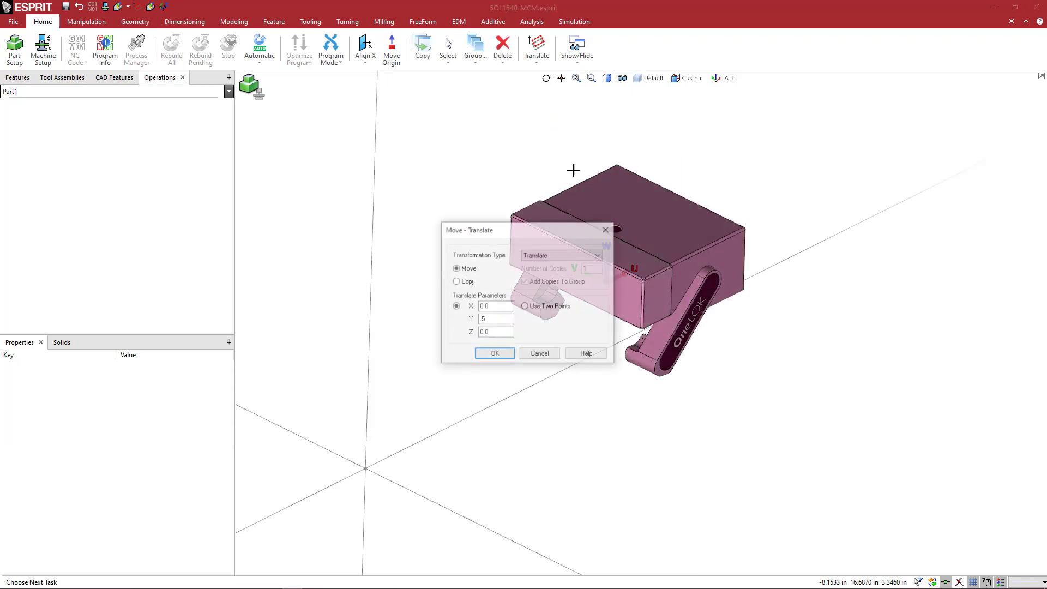
left_click(554, 258)
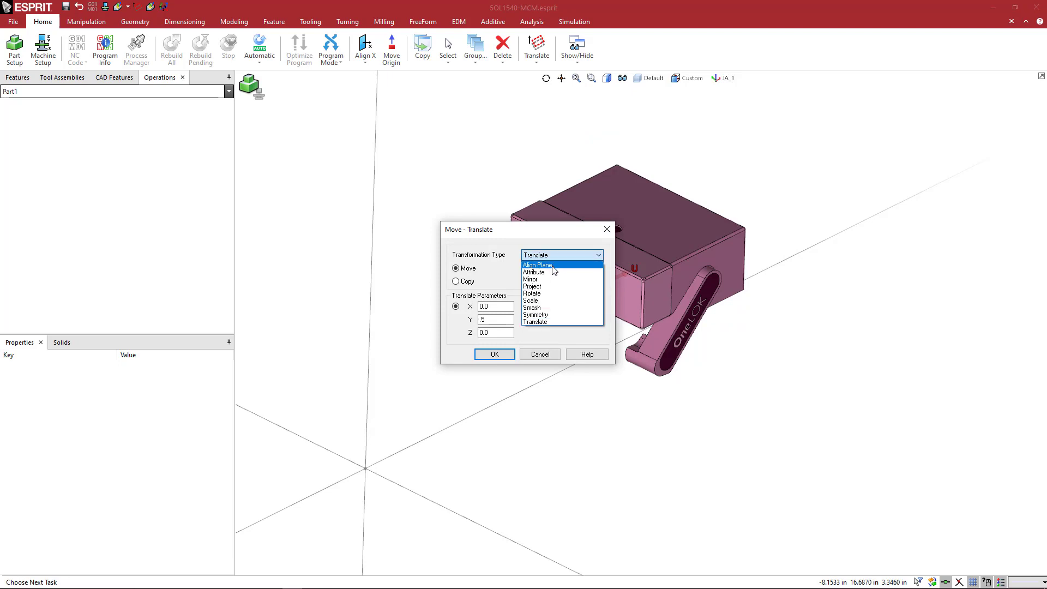
left_click(553, 265)
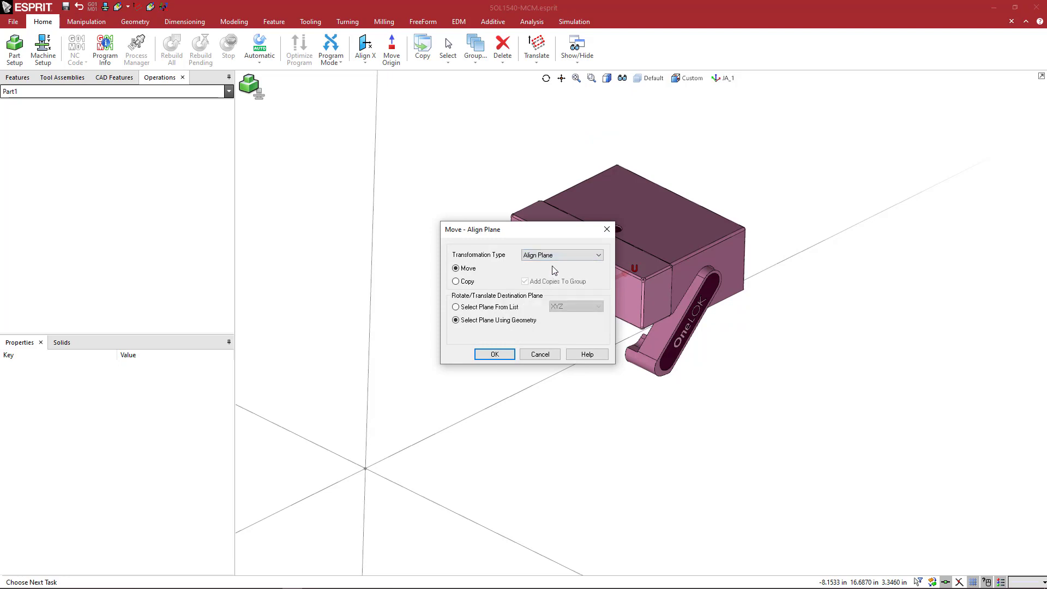
left_click(461, 307)
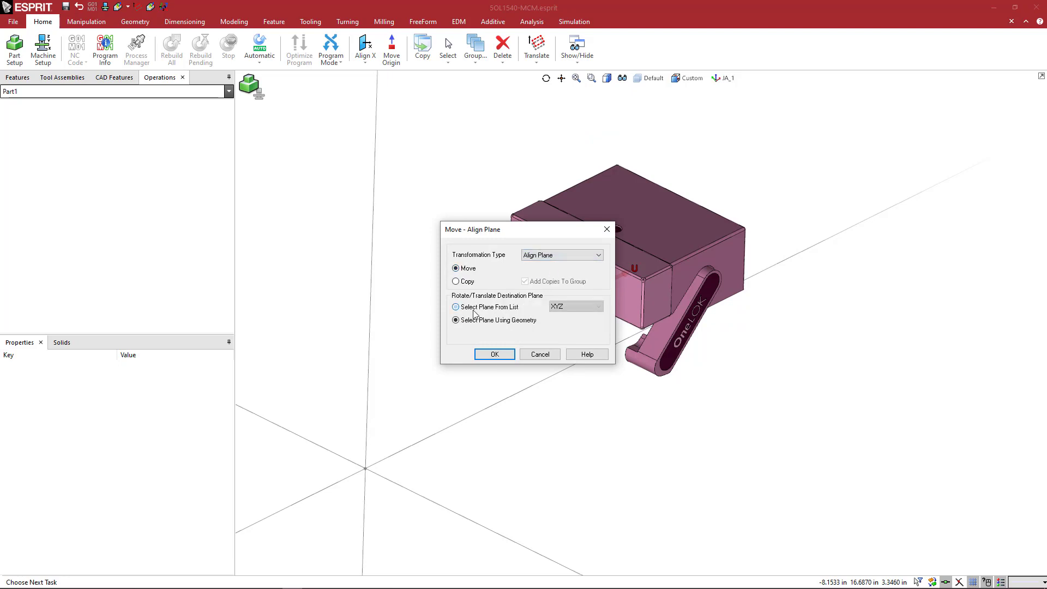
left_click(495, 354)
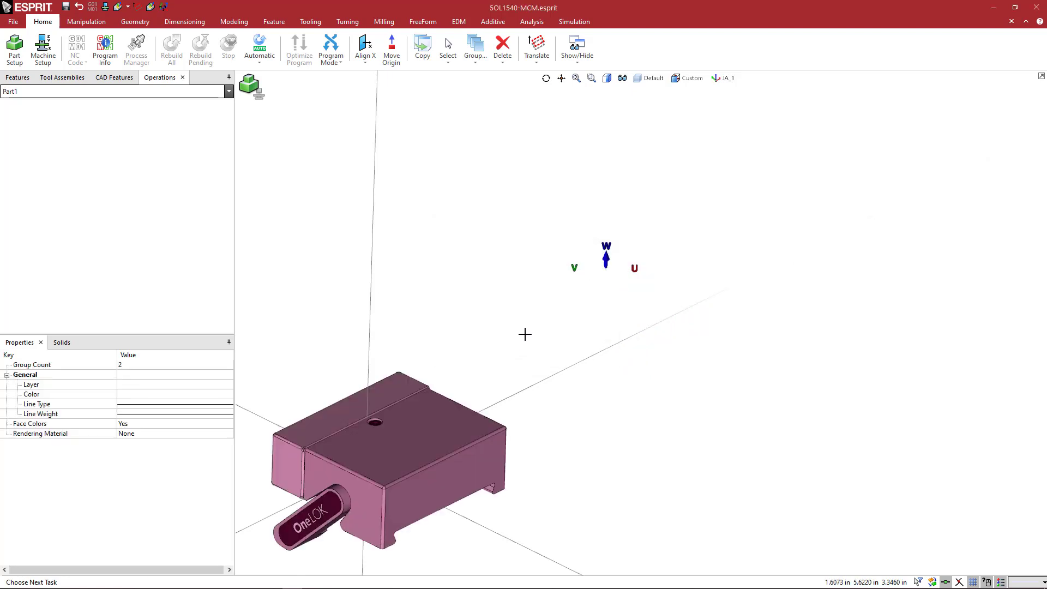
left_click(533, 259)
scroll(546, 277, "down", 3)
middle_click_drag(550, 325, 578, 413)
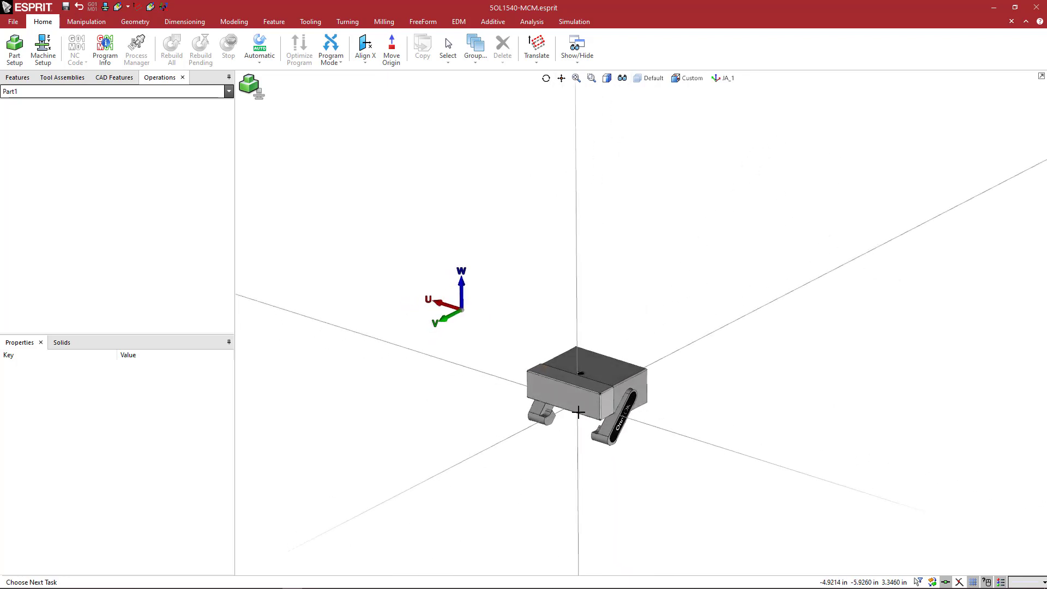
scroll(570, 400, "up", 3)
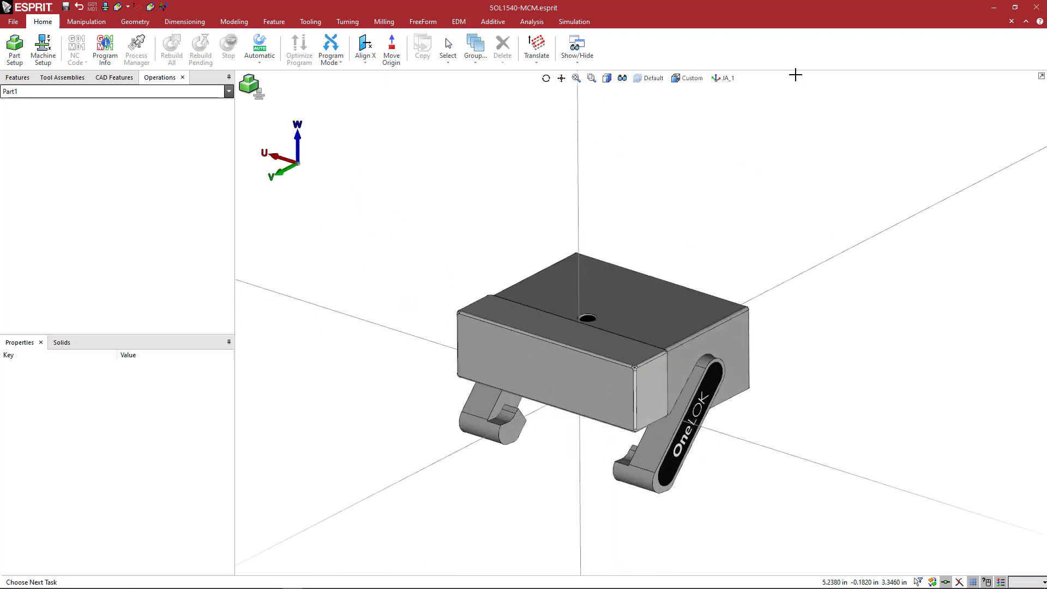
Delete the JA_1, FA_1_FixedJaw, FA_2 and WA_1 workplanes.
left_click(721, 80)
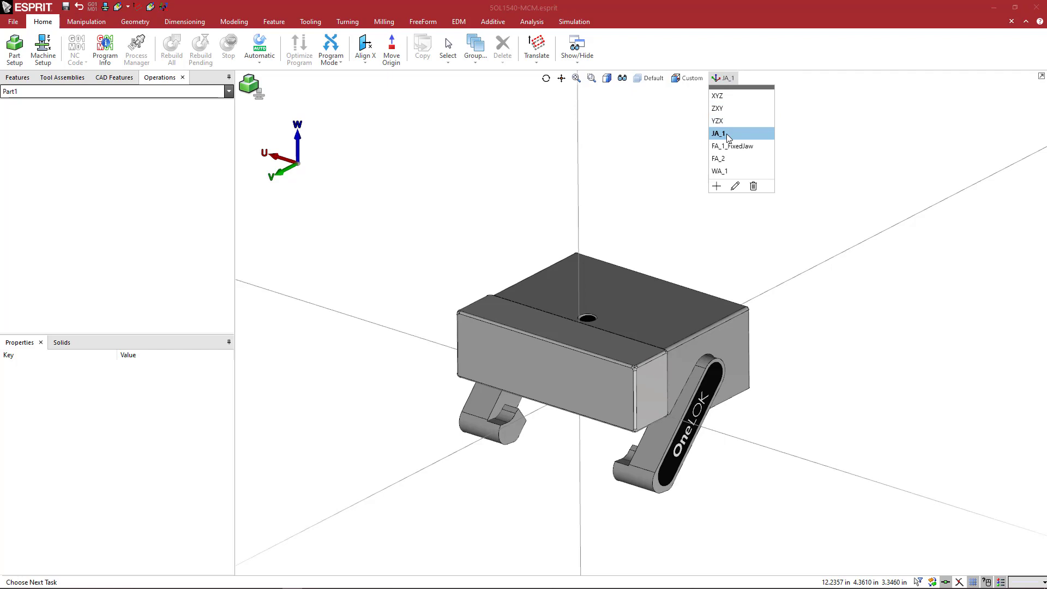
key("Delete")
key("Delete")
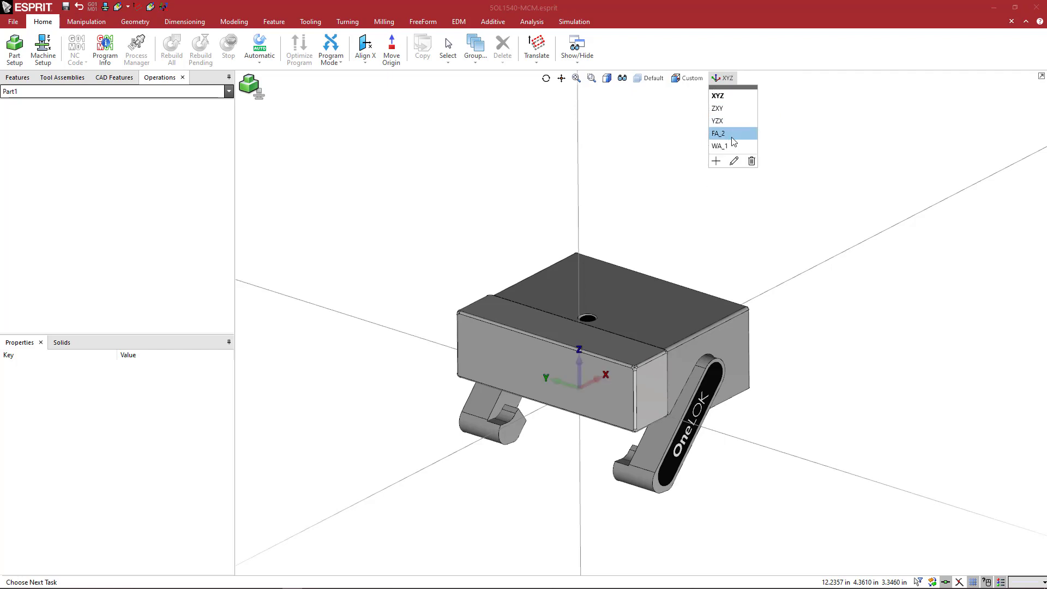
key("Delete")
key("Delete")
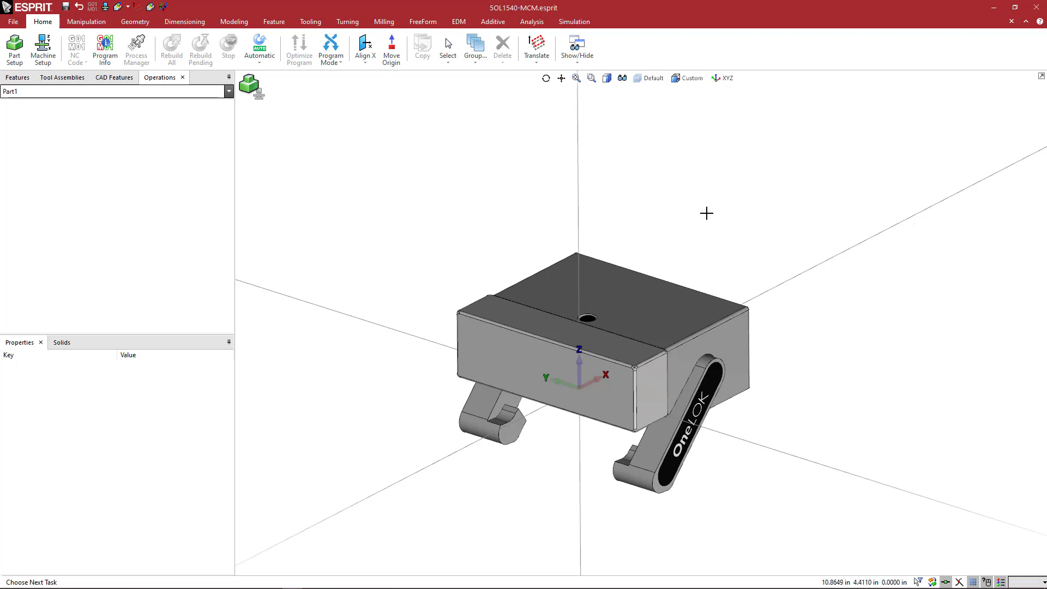
middle_click_drag(736, 213, 727, 213)
left_click(721, 79)
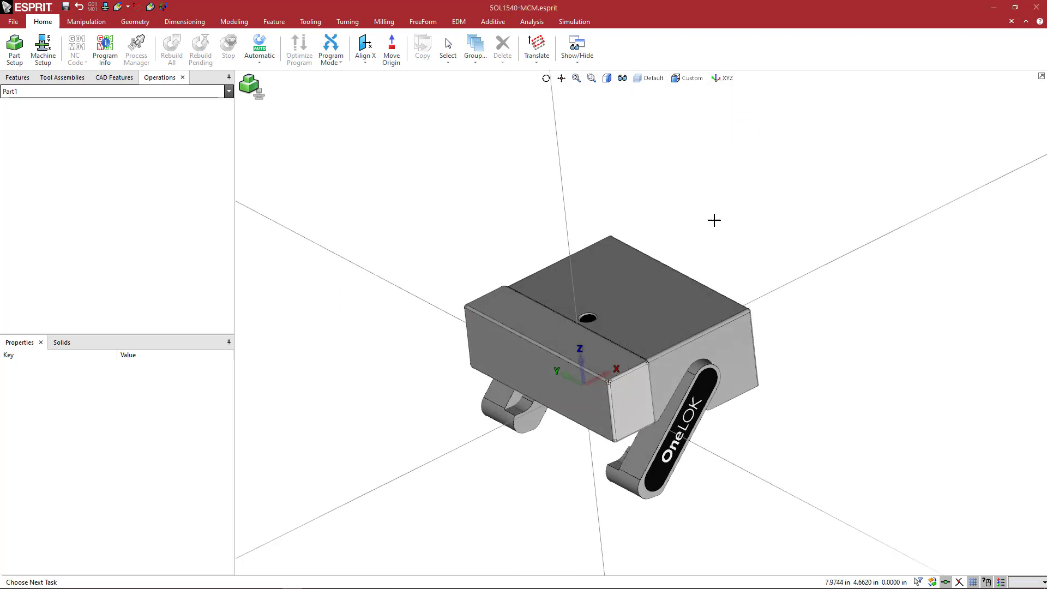
Save the moveable jaw as a new file named 5OL1540-MCM_MoveableJaw.esprit in the OneLOK Vise folder.
mouse_move(715, 219)
middle_mouse_down()
mouse_move(738, 214)
mouse_move(729, 207)
mouse_move(719, 218)
mouse_move(748, 239)
mouse_move(724, 215)
mouse_move(732, 221)
middle_mouse_up()
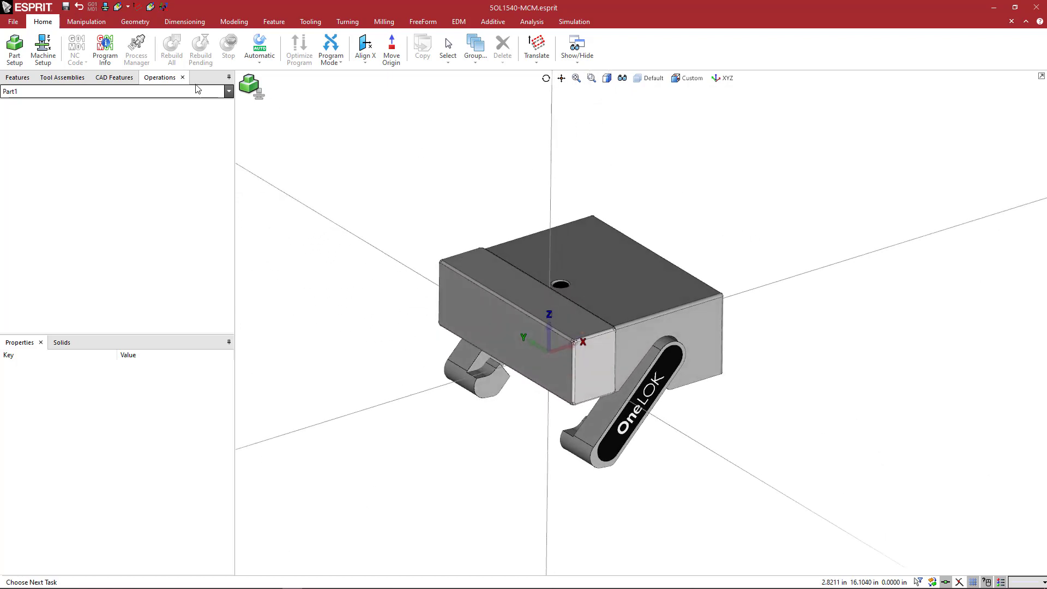
middle_click_drag(406, 183, 413, 192)
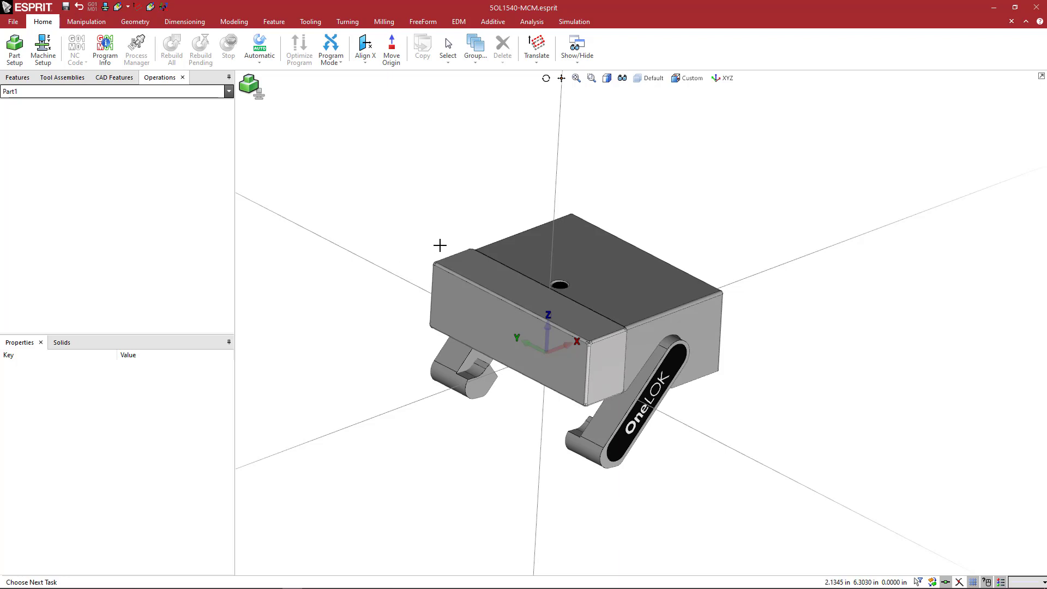
left_click(13, 22)
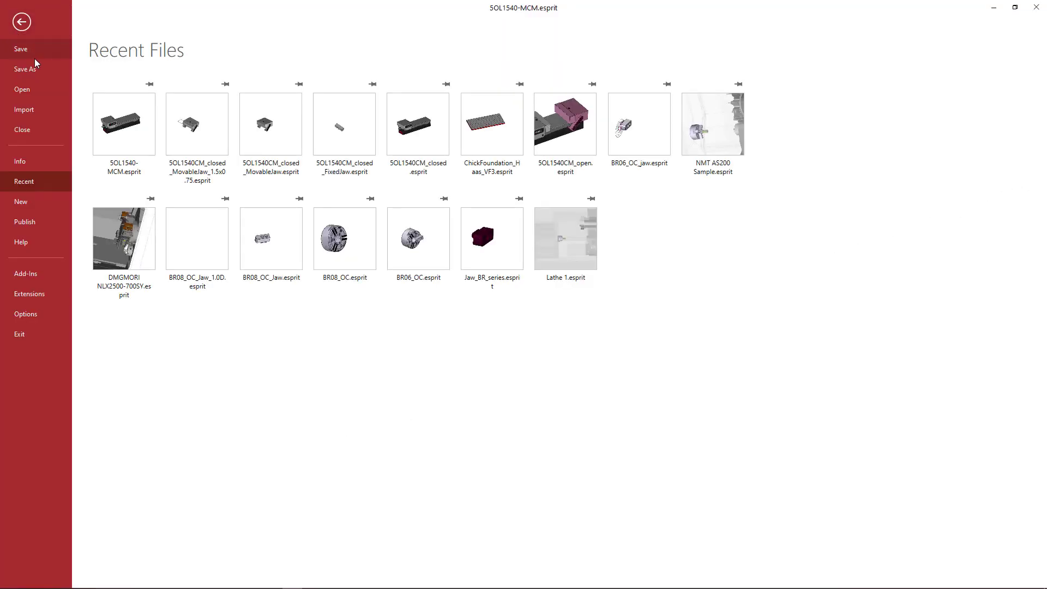
left_click(35, 66)
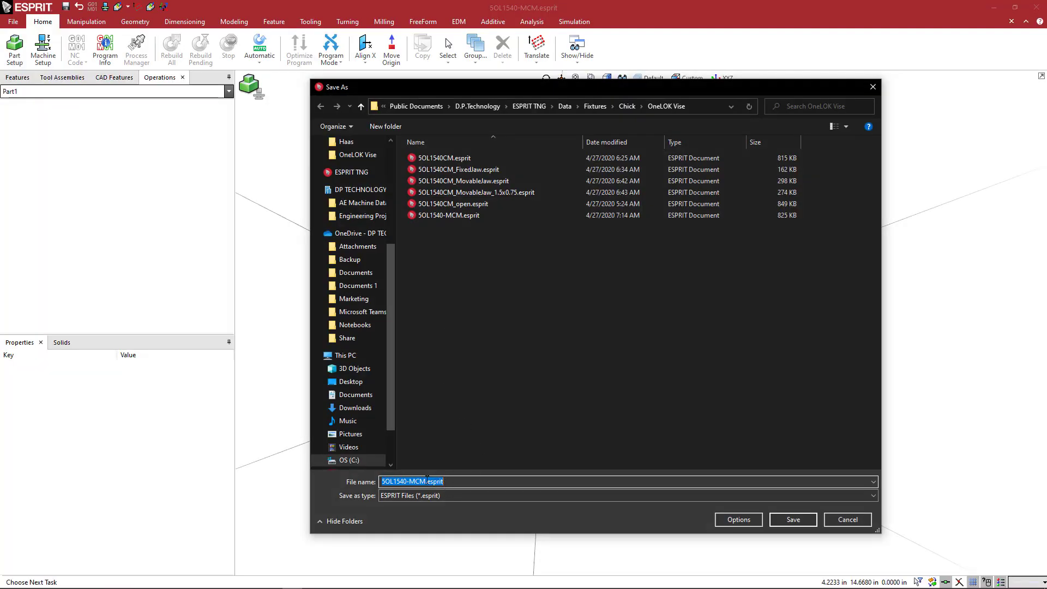
left_click(426, 481)
type("_")
type("MoveableJaw")
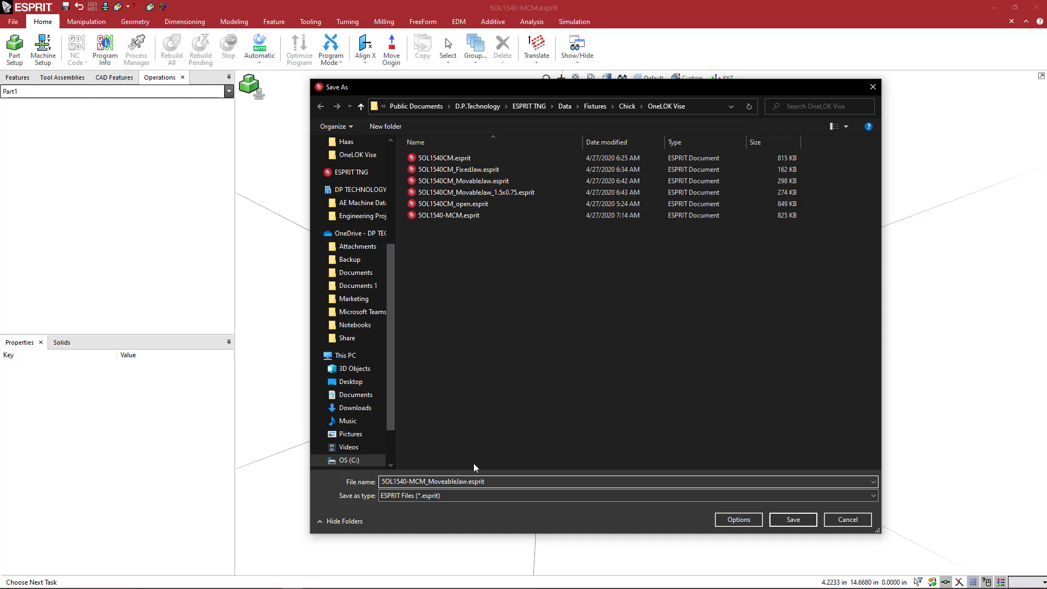
key("Return")
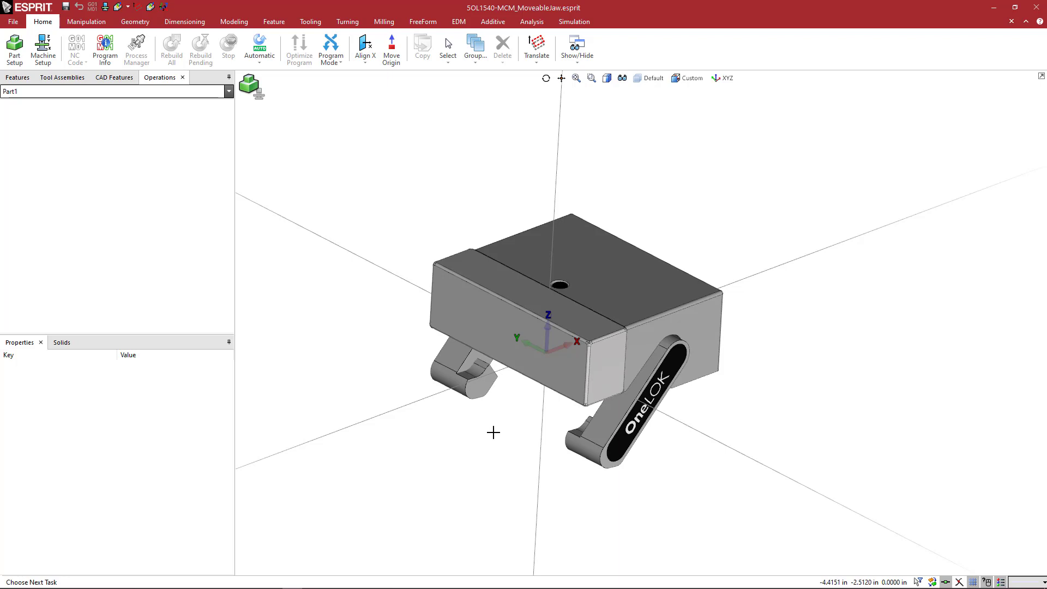
Create a line parallel to the Y axis, offset .75 toward the softjaw's clamping face.
mouse_move(479, 243)
middle_mouse_down()
mouse_move(467, 241)
mouse_move(485, 253)
middle_mouse_up()
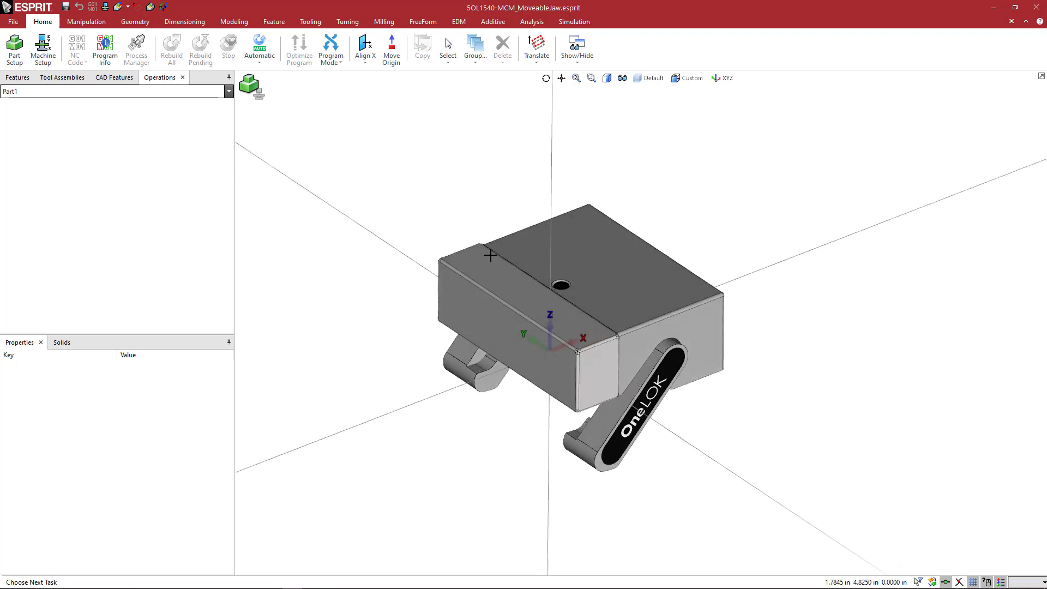
scroll(492, 218, "down", 3)
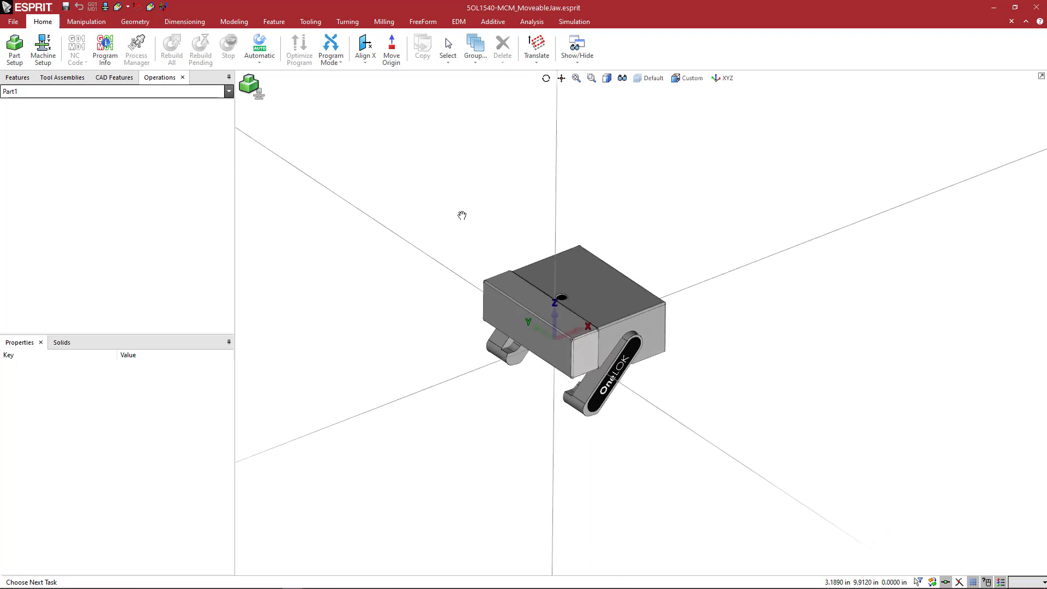
left_click(141, 23)
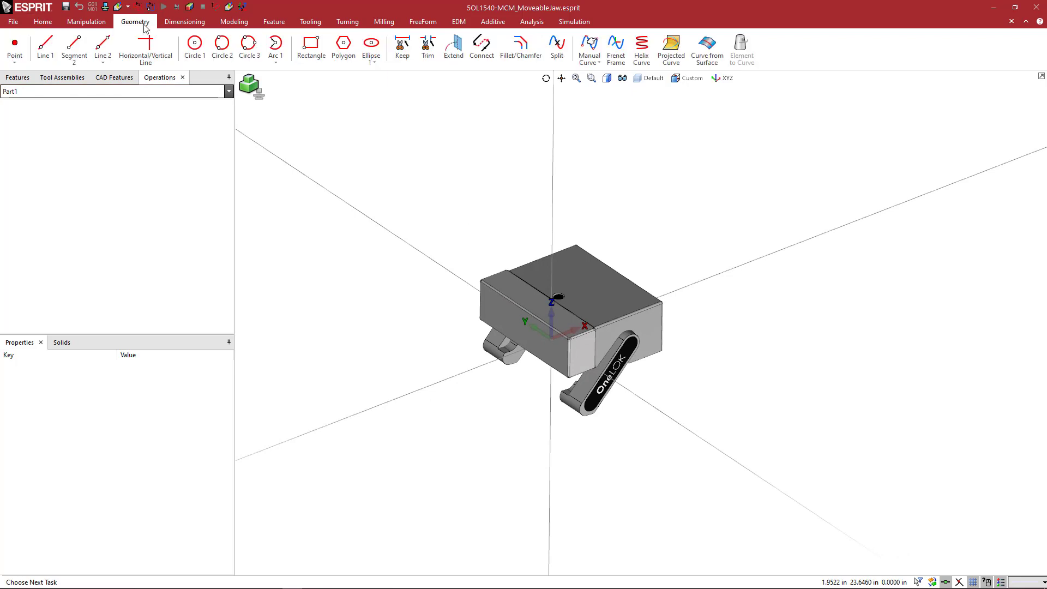
left_click(46, 46)
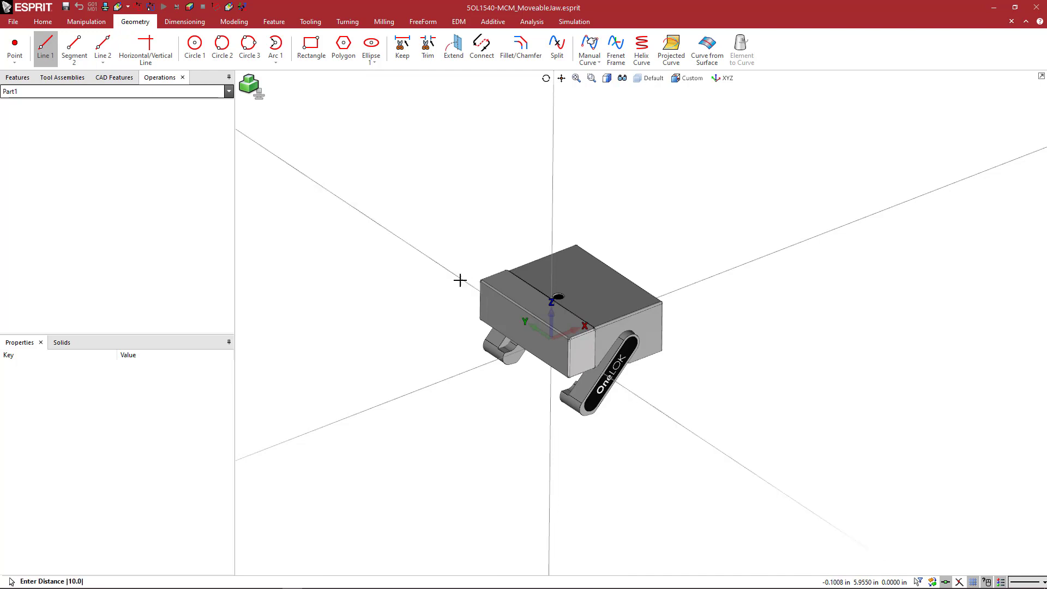
left_click(442, 291)
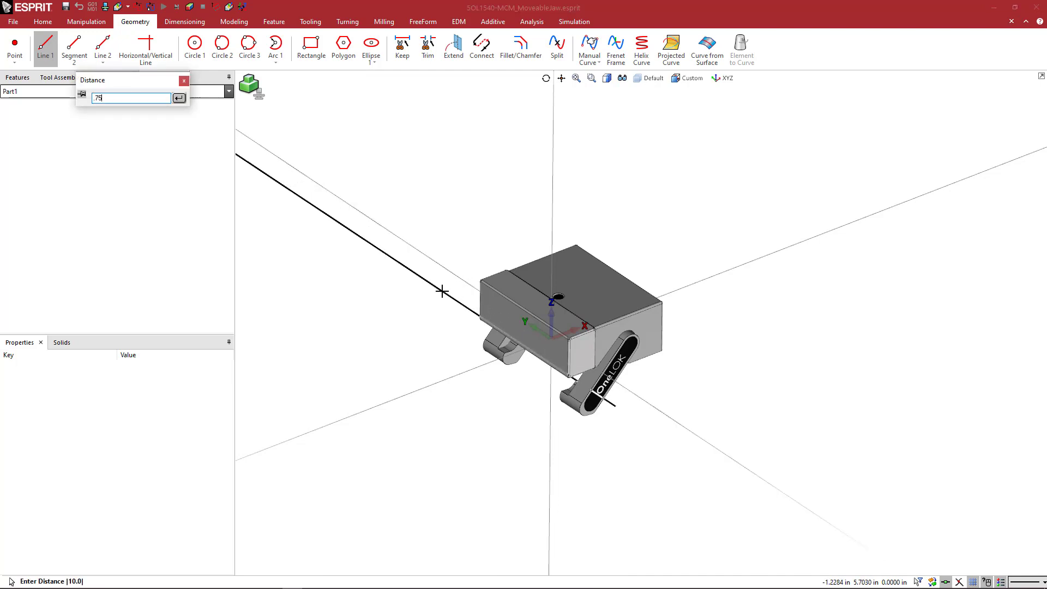
key("Return")
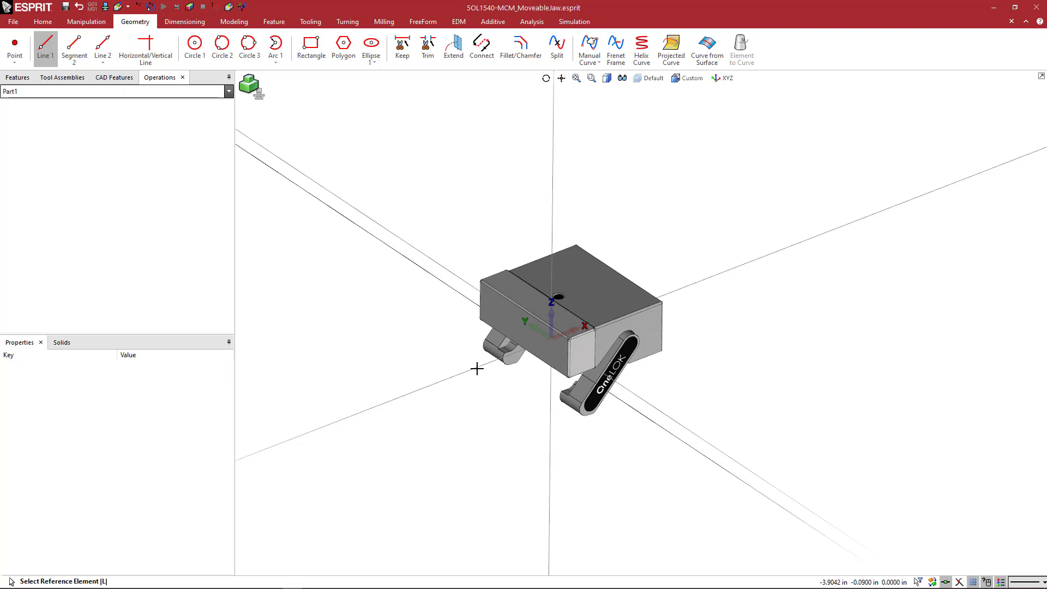
Add parallel lines on both sides of the X axis and a second Y-parallel line farther out in front of the jaw.
left_click(475, 367)
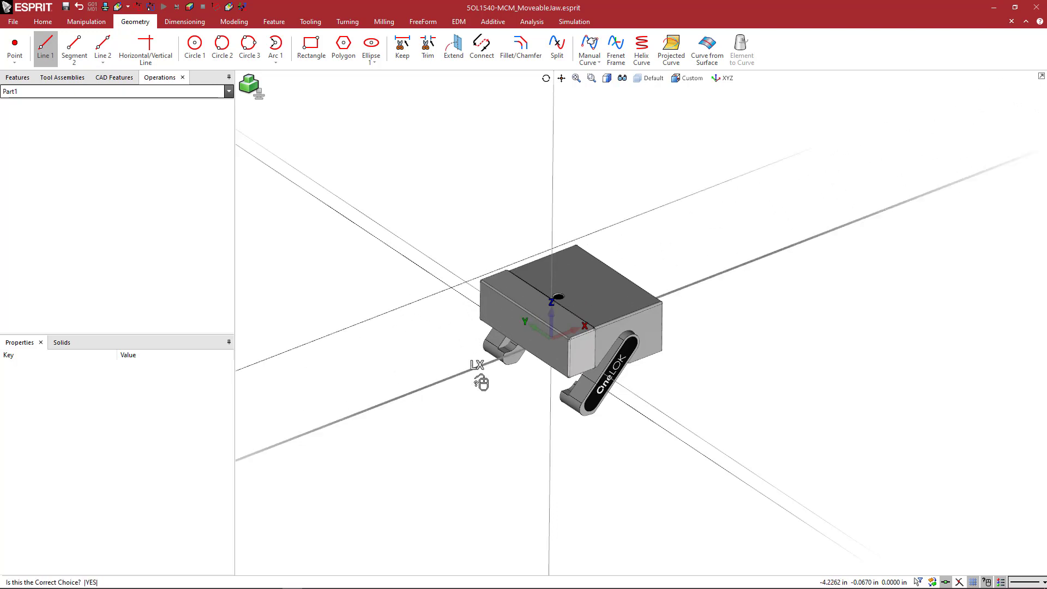
left_click(481, 381)
key("Return")
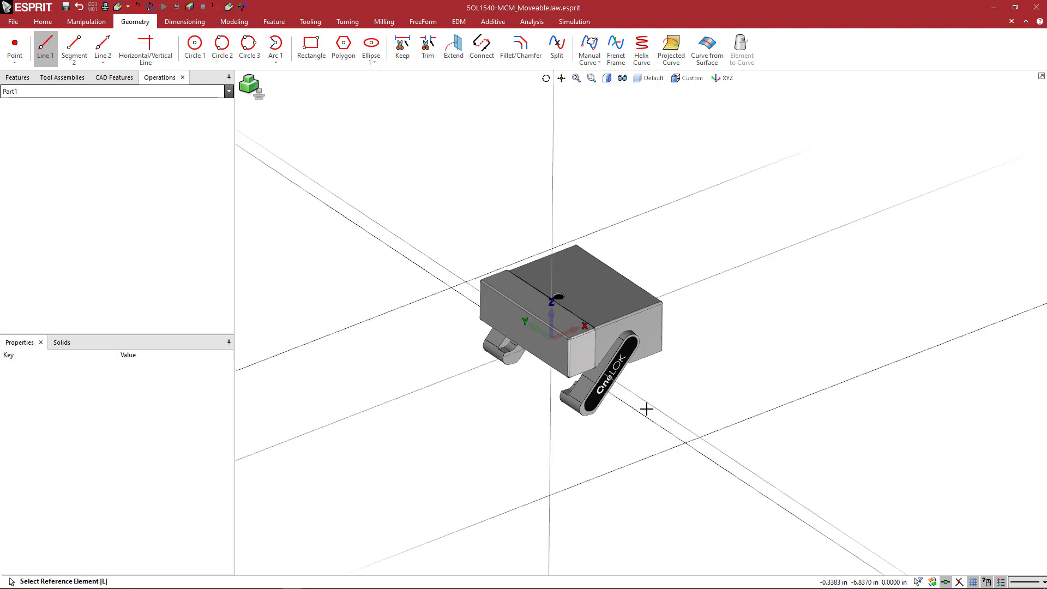
left_click(642, 414)
left_click(643, 413)
left_click(537, 451)
middle_click_drag(648, 432, 631, 446)
scroll(441, 159, "down", 2)
Trim the four construction lines with Keep so that only the closed rectangle in front of the jaw remains.
left_click(406, 61)
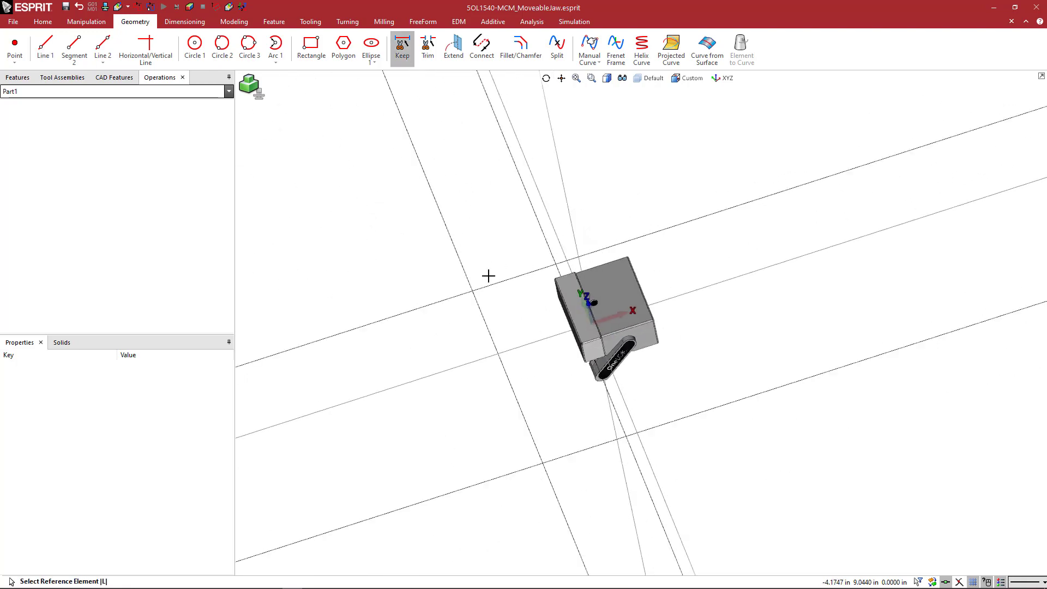
left_click(483, 285)
left_click(479, 312)
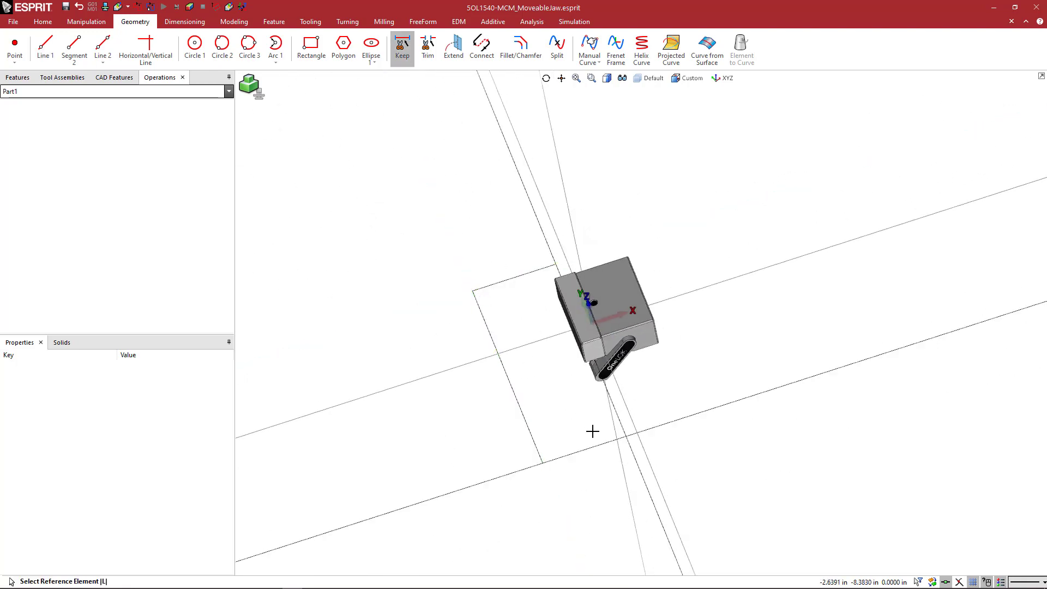
left_click(609, 441)
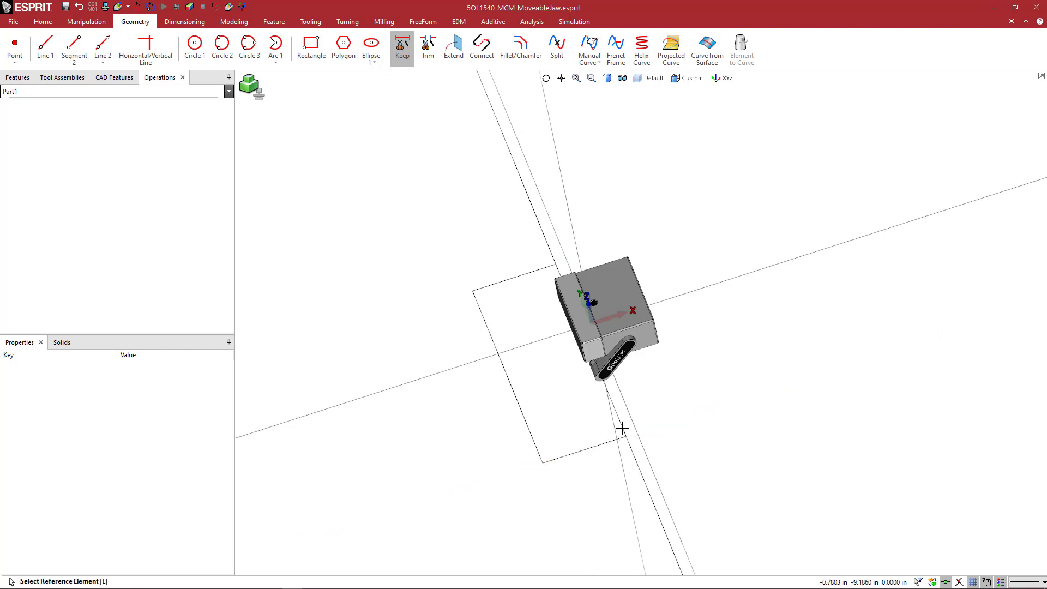
left_click(622, 428)
key("Escape")
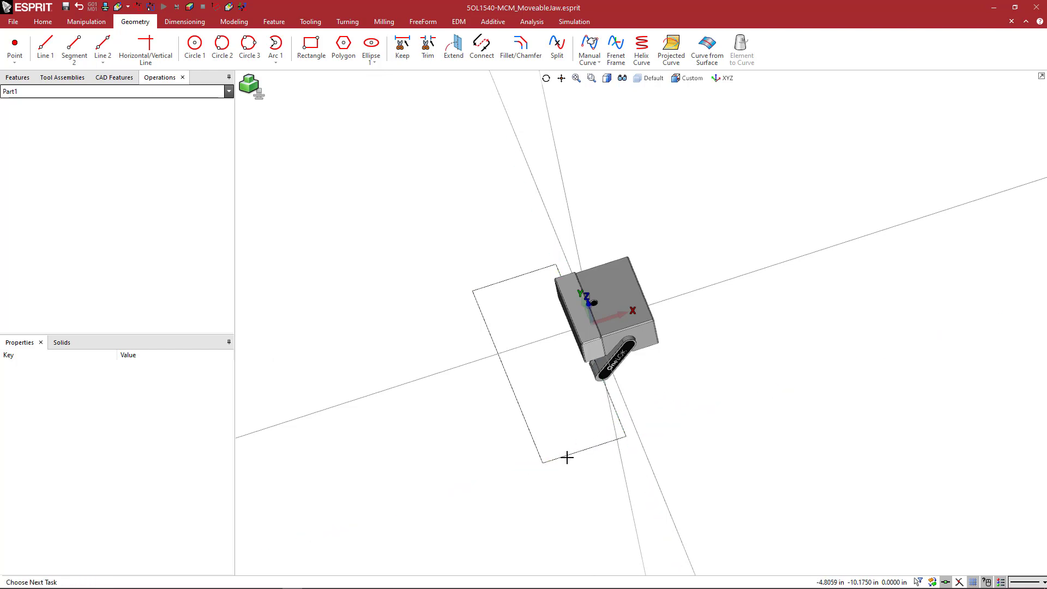
Move the whole rectangle with a Translate transformation of X 0.0, Y 0 and Z 1.5.
left_click(568, 454)
key("ctrl+c")
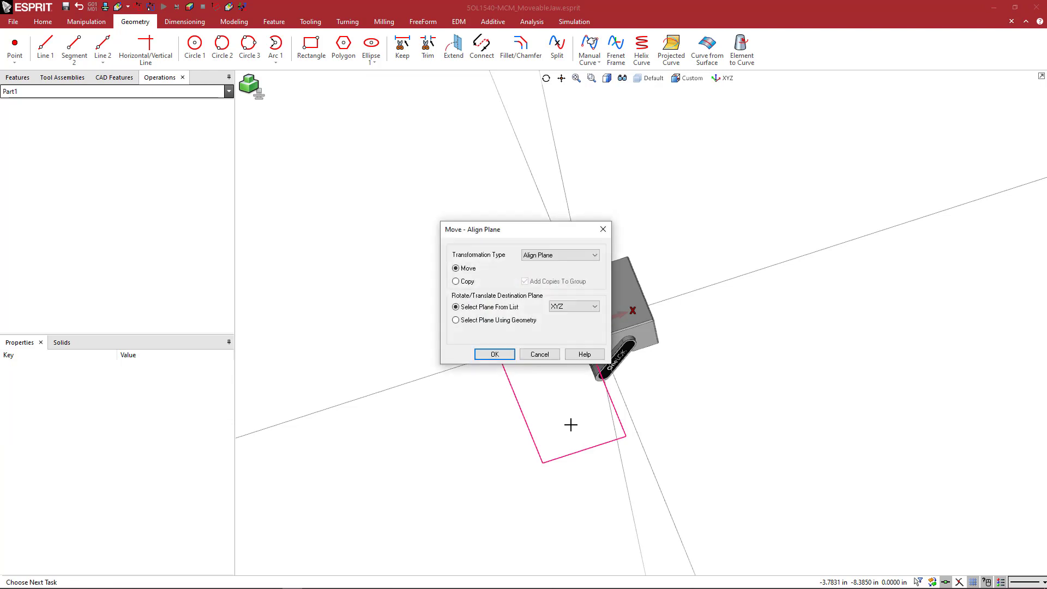
key("t")
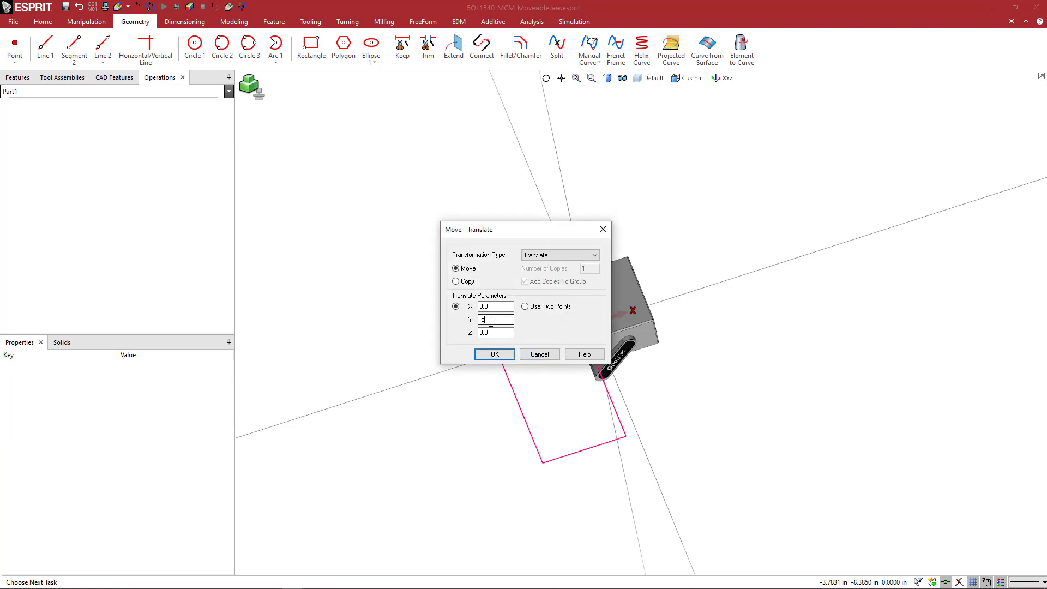
double_click(496, 320)
type("0")
double_click(492, 334)
left_click_drag(497, 230, 334, 168)
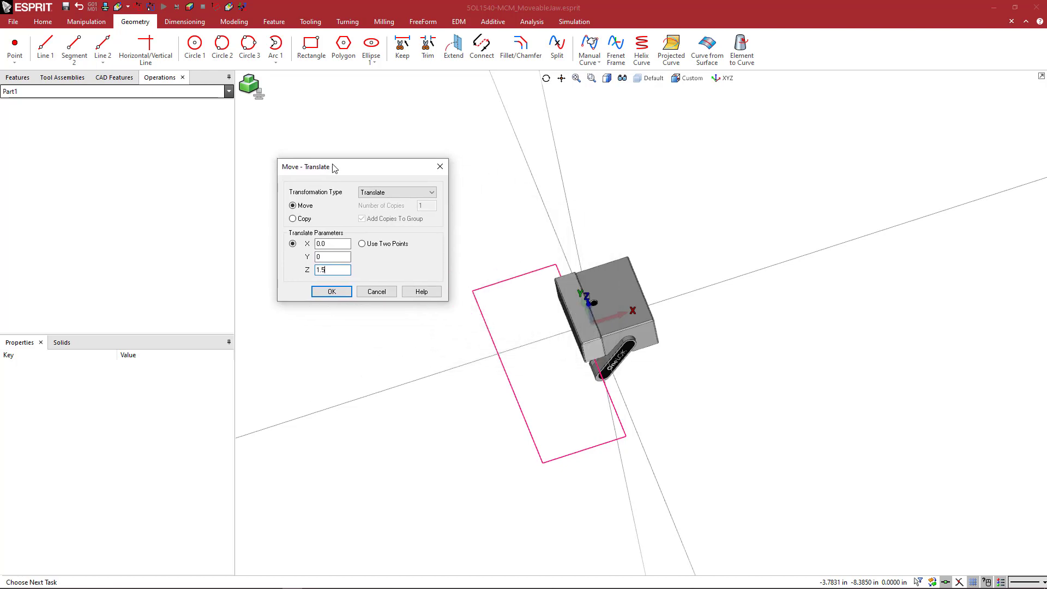
left_click(605, 255)
left_click(332, 291)
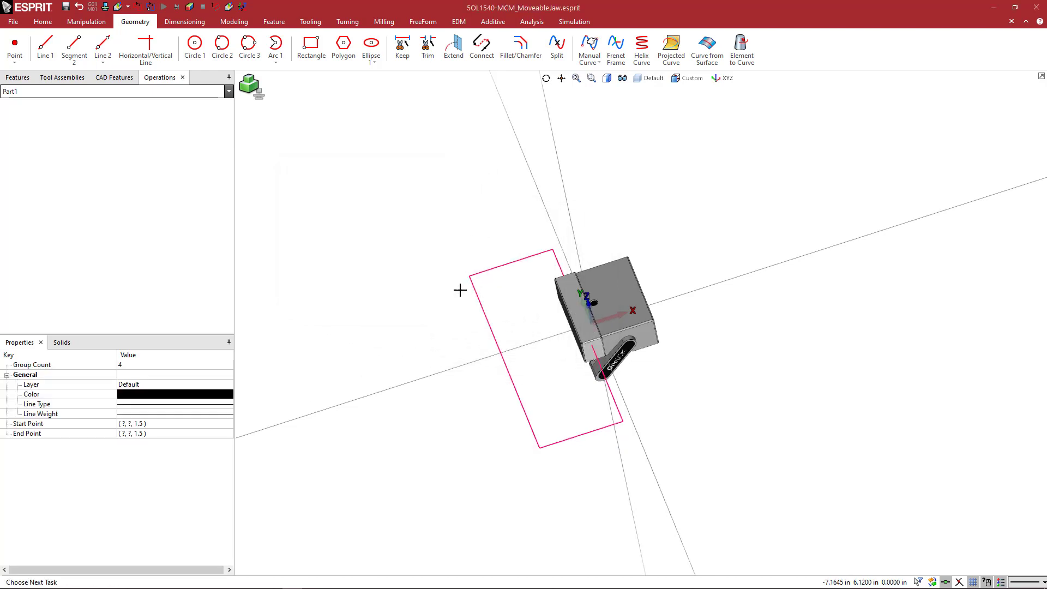
Examine how the raised rectangle lies relative to the moveable jaw's softjaw and check the softjaw solid by selecting it.
middle_click_drag(493, 292, 557, 323)
scroll(558, 323, "up", 5)
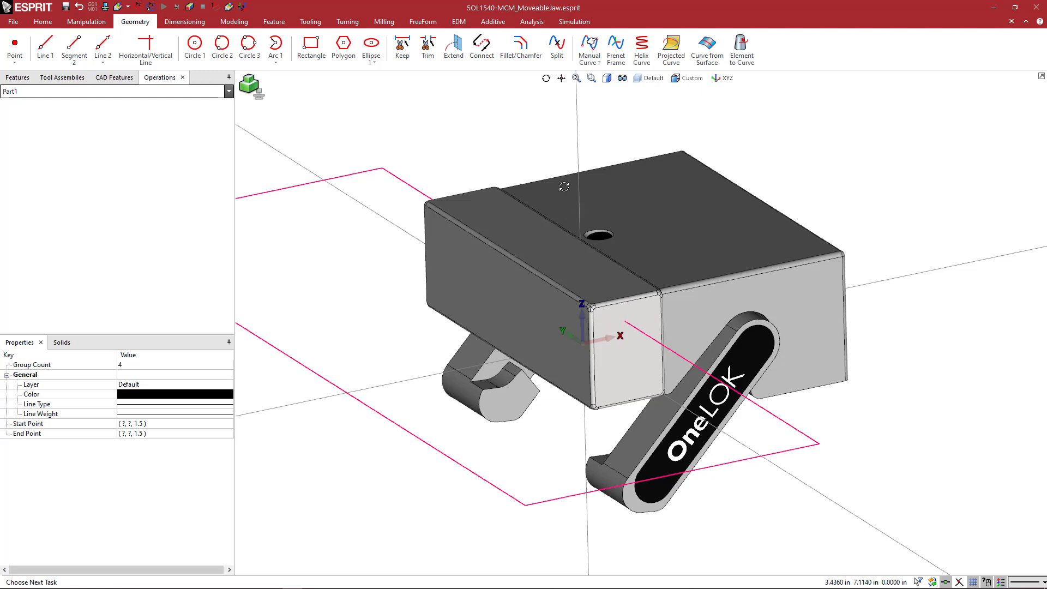
middle_click_drag(563, 183, 557, 212)
scroll(563, 192, "down", 1)
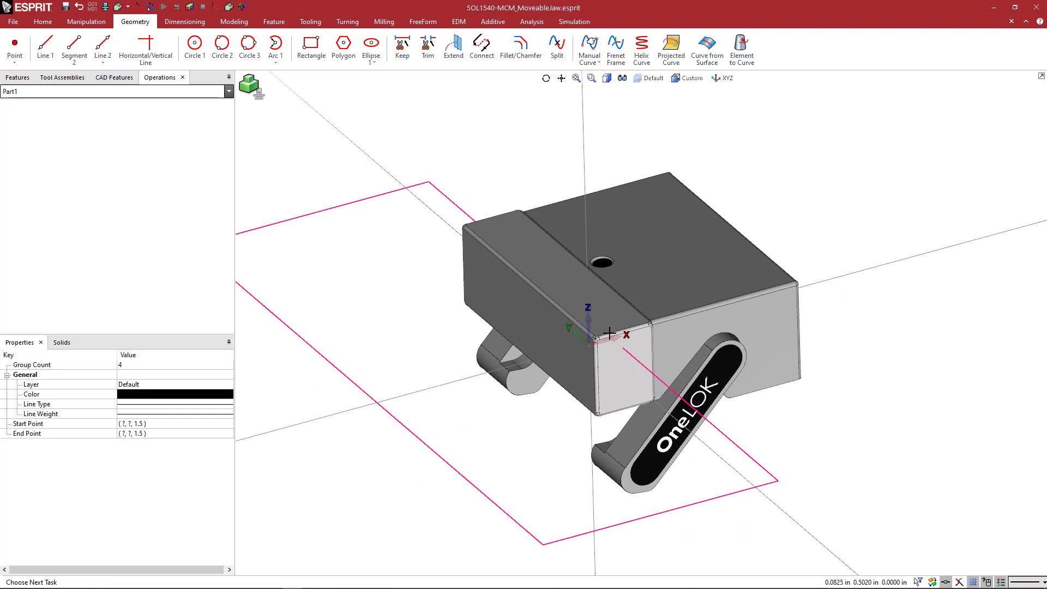
left_click(554, 260)
left_click(562, 266)
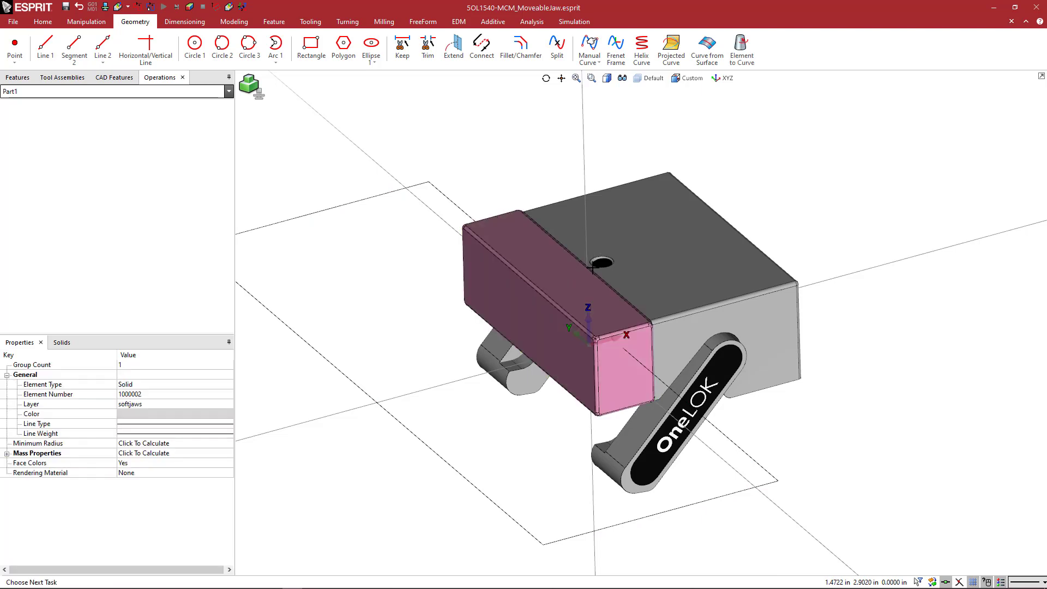
left_click(575, 265)
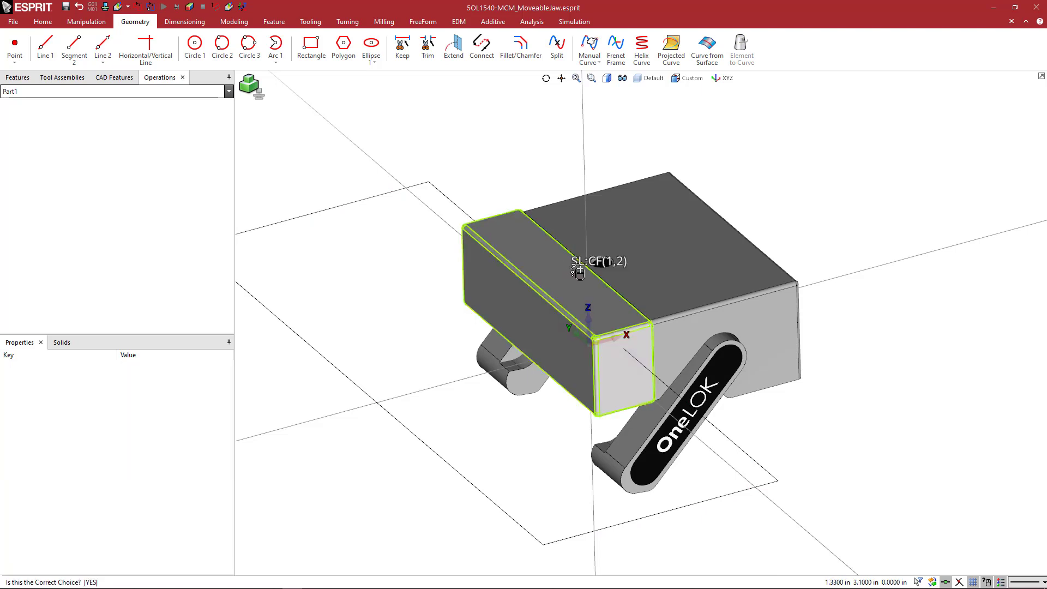
left_click(623, 273)
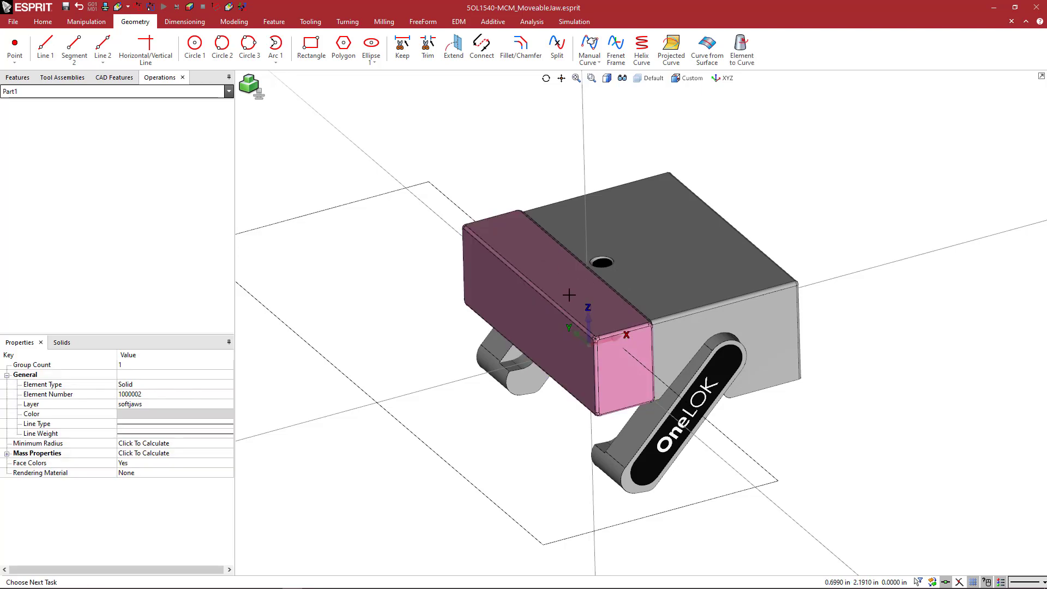
Extrude the closed rectangle as a blind solid with distance 1.0, using CAD Body 2 as the active solid and Cut set to Yes.
left_click(235, 23)
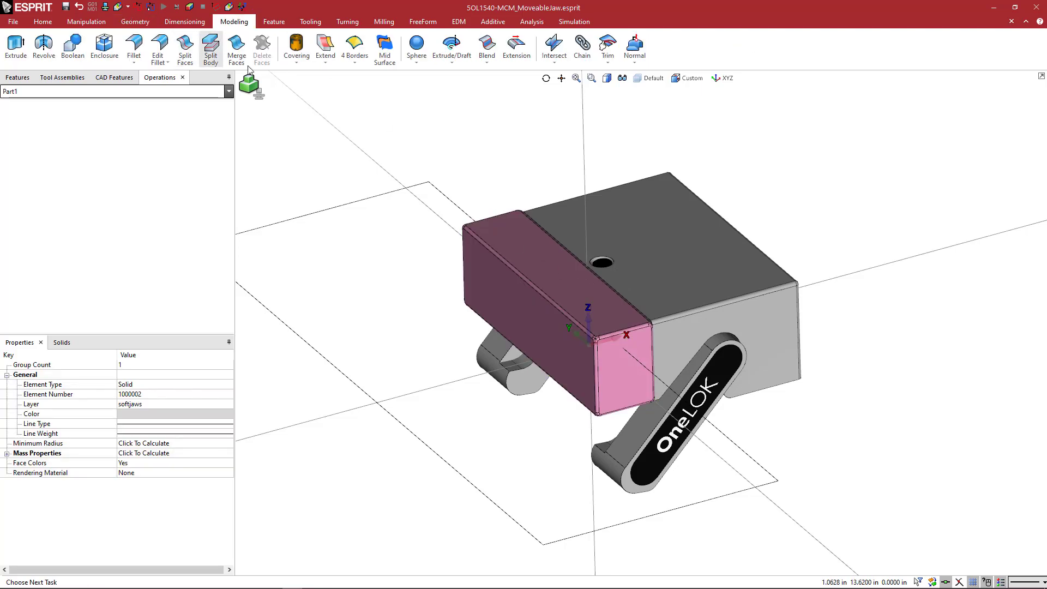
left_click(350, 203, "shift")
left_click(352, 222)
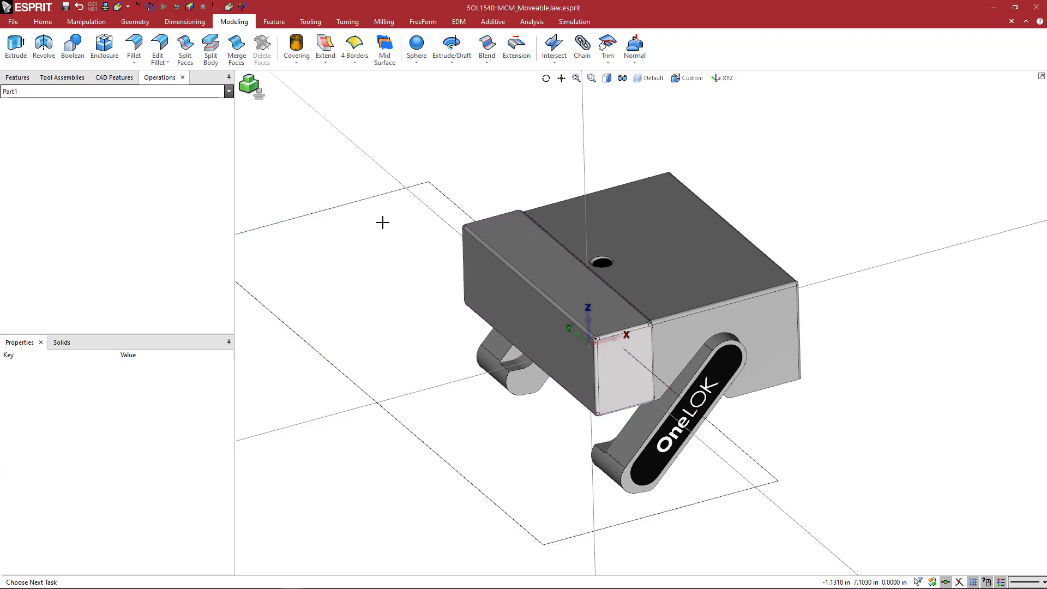
left_click(362, 199)
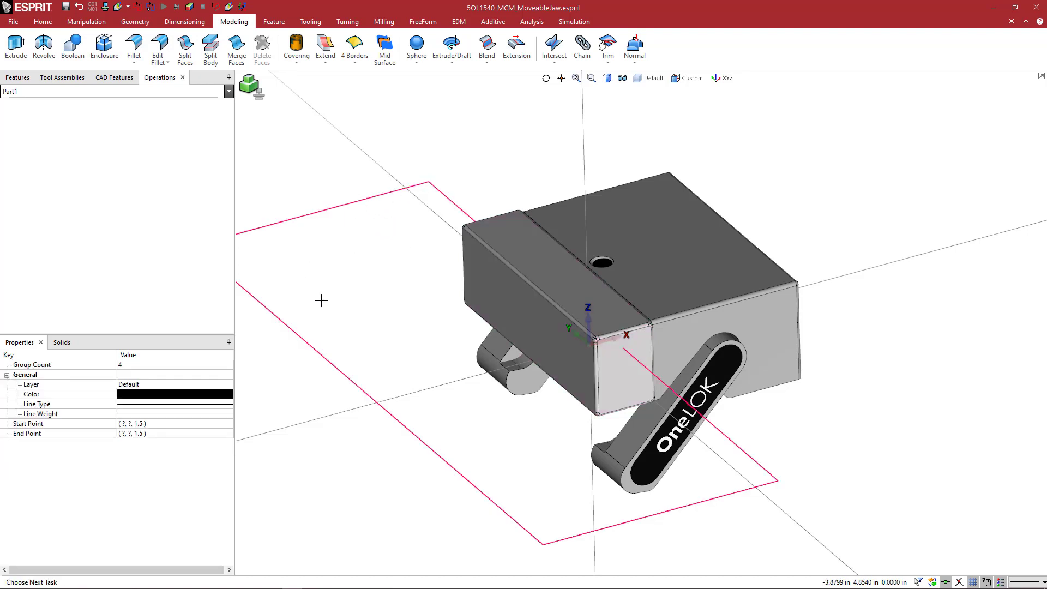
left_click(15, 47)
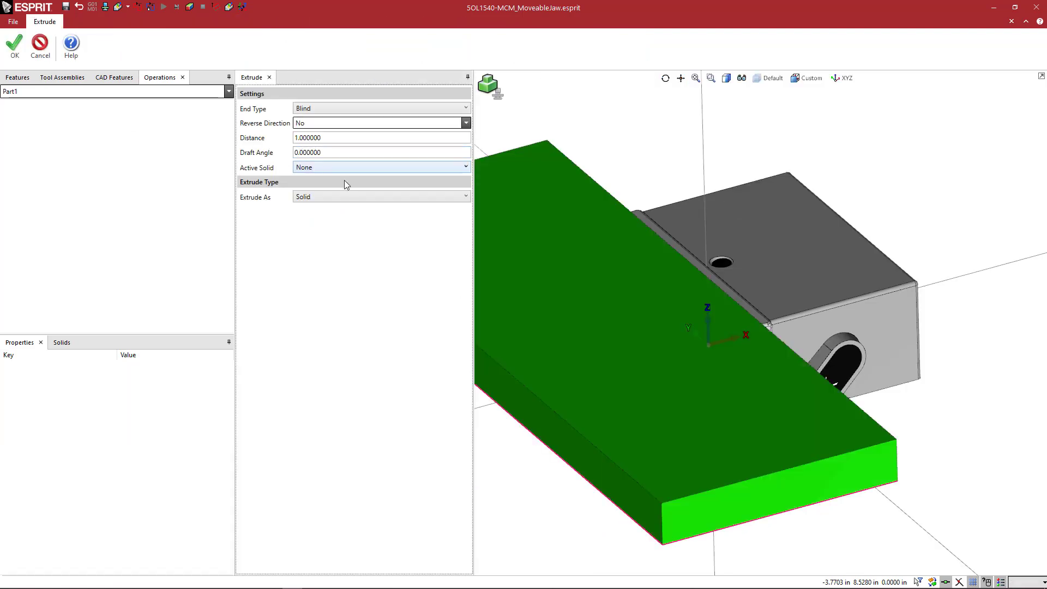
left_click(320, 167)
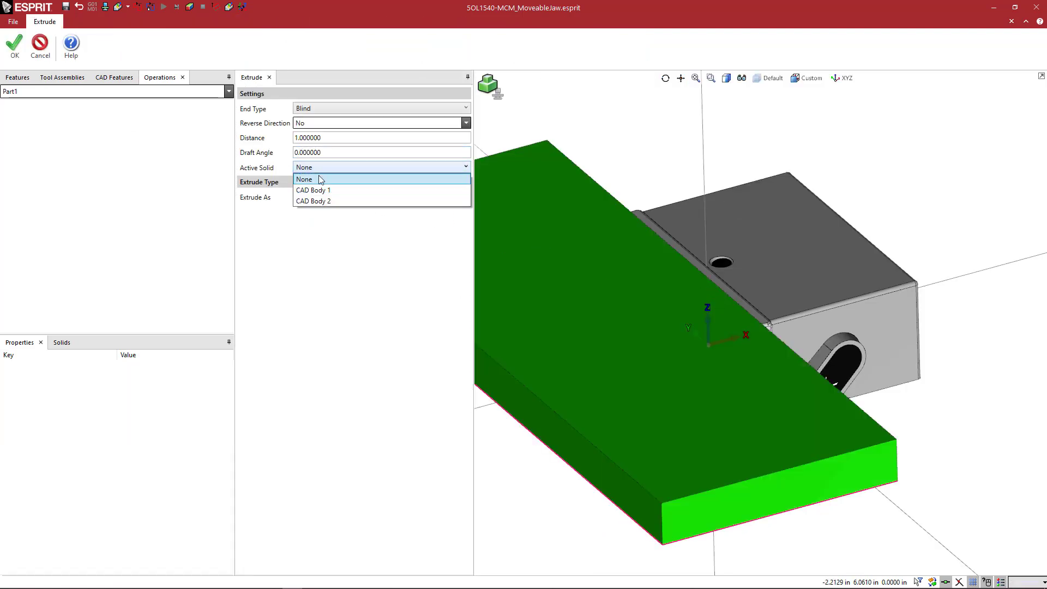
left_click(333, 200)
left_click(316, 226)
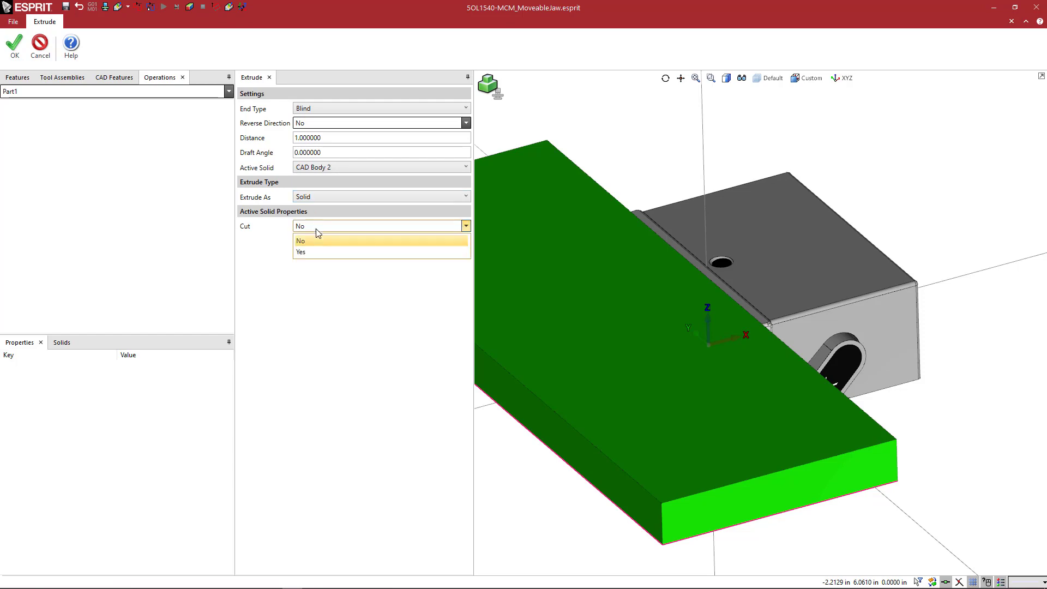
left_click(315, 255)
left_click(14, 47)
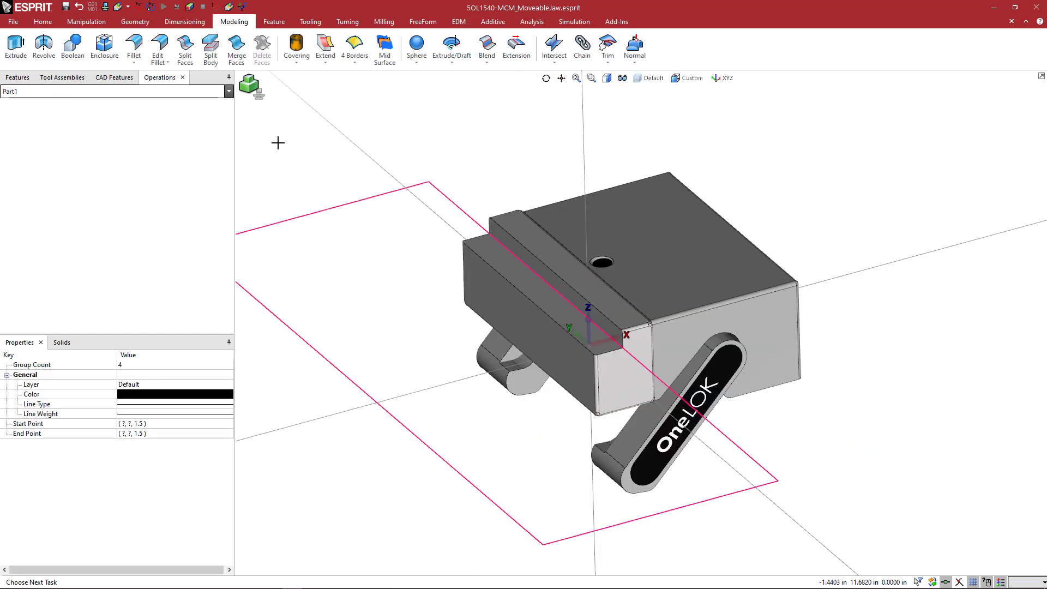
Inspect the step cut into the softjaw, checking its horizontal ledge and vertical wall faces.
middle_click_drag(397, 238, 484, 308)
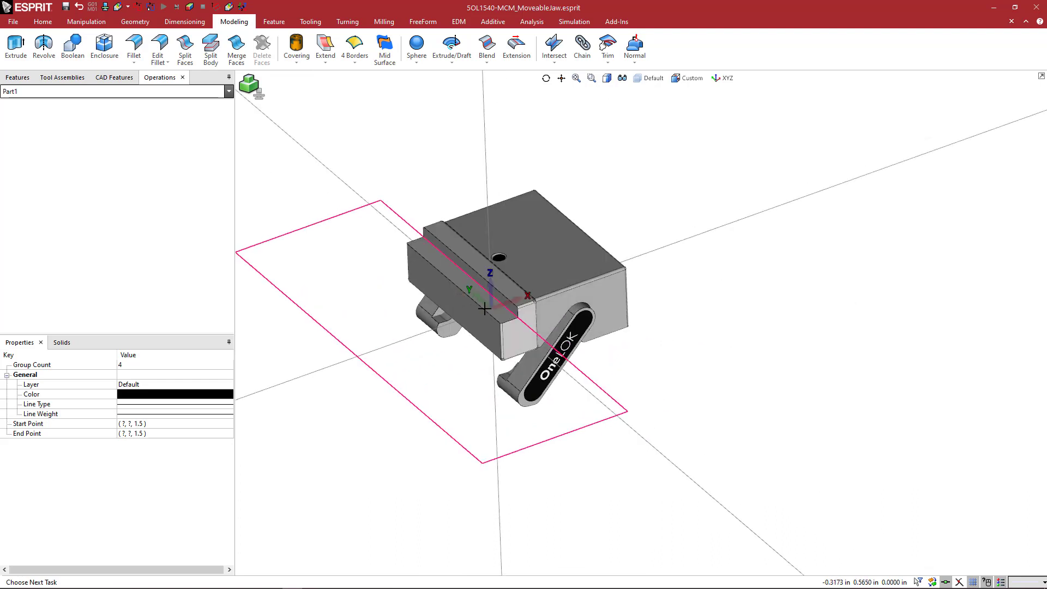
left_click(525, 163)
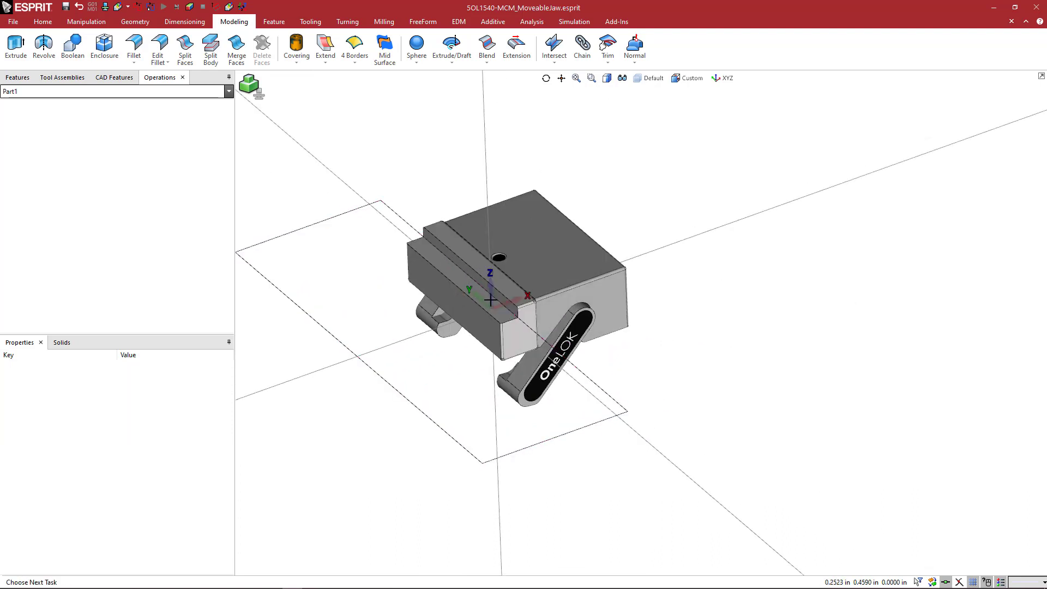
middle_click_drag(523, 309, 561, 317)
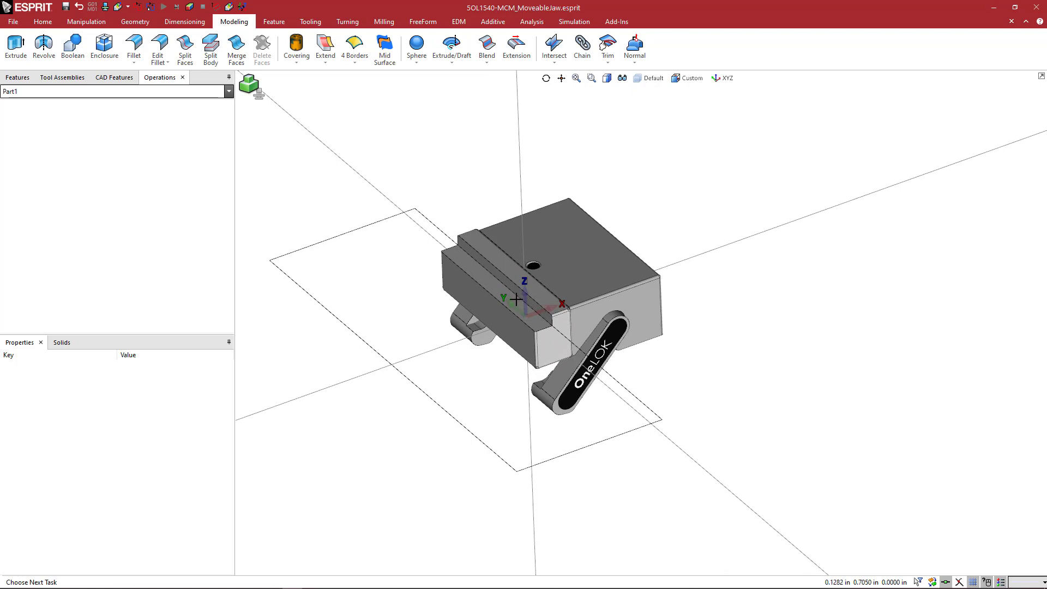
scroll(513, 301, "up", 3)
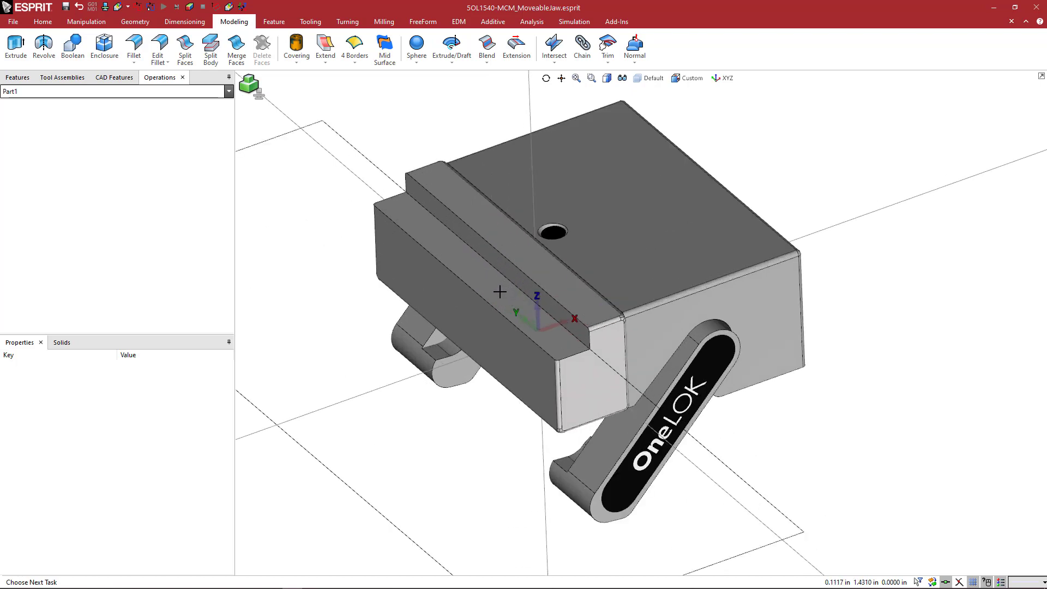
left_click(500, 292)
middle_click_drag(519, 294, 500, 293)
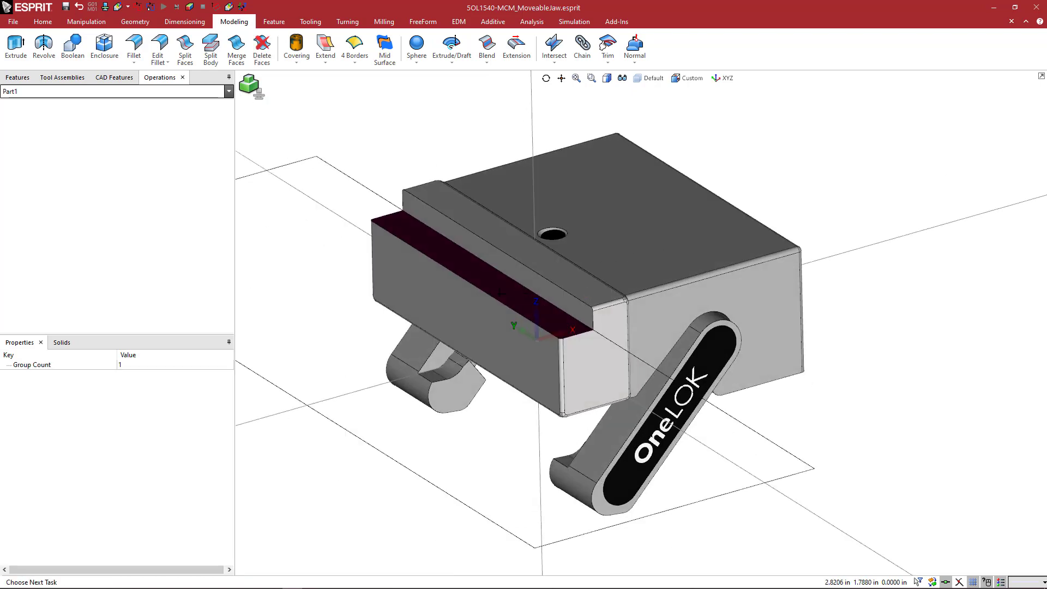
left_click(503, 258)
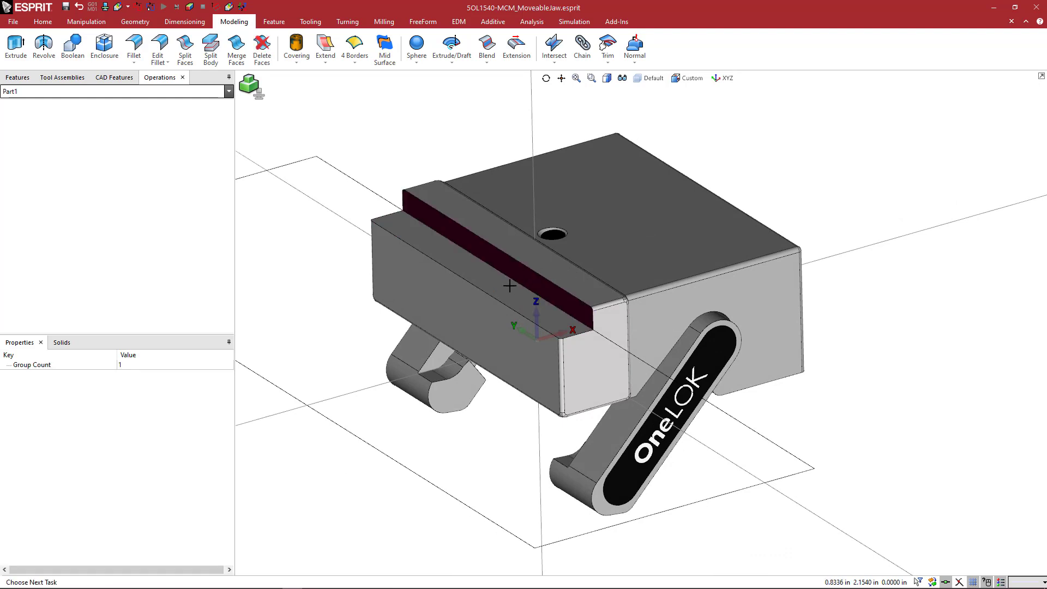
middle_click_drag(509, 286, 495, 182)
left_click(489, 182)
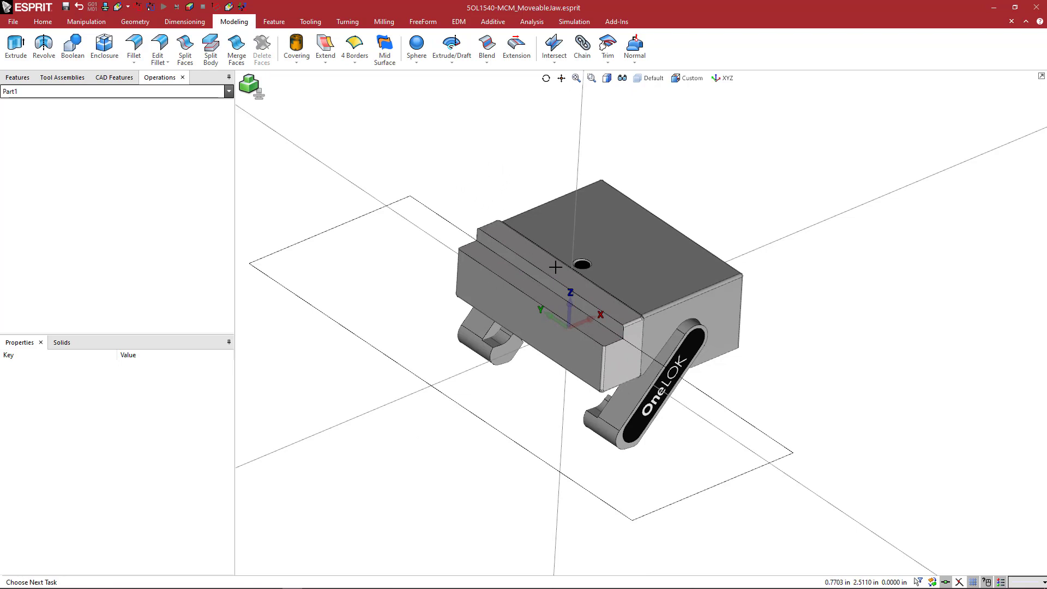
Save the stepped moveable jaw in the OneLOK Vise folder as Jaw Files type under the name 5OL1540-MCM_MoveableJaw_1.5x0.75.gdml.
left_click(14, 22)
left_click(33, 77)
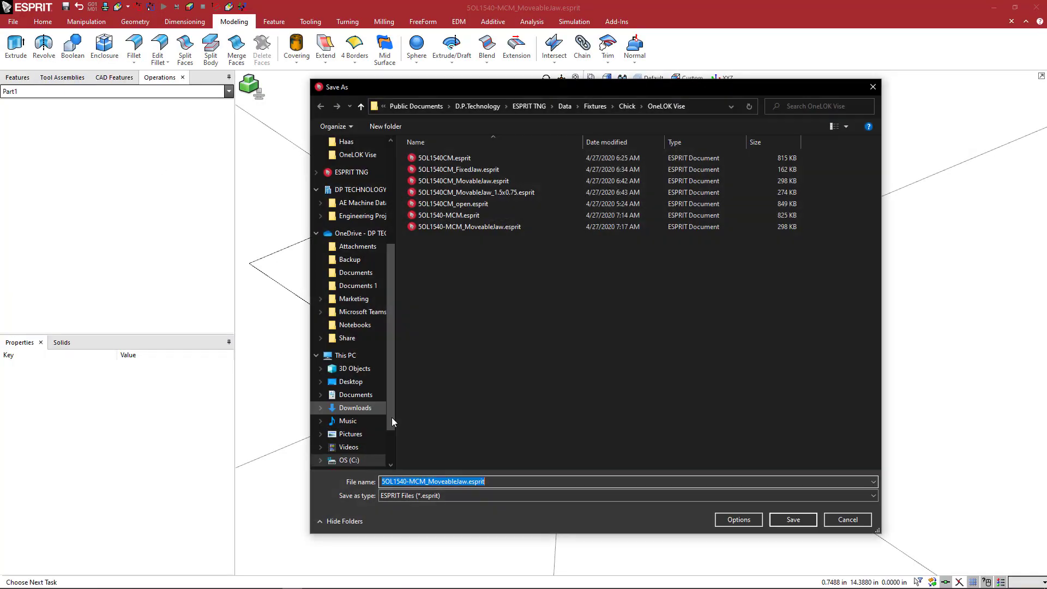
left_click(427, 498)
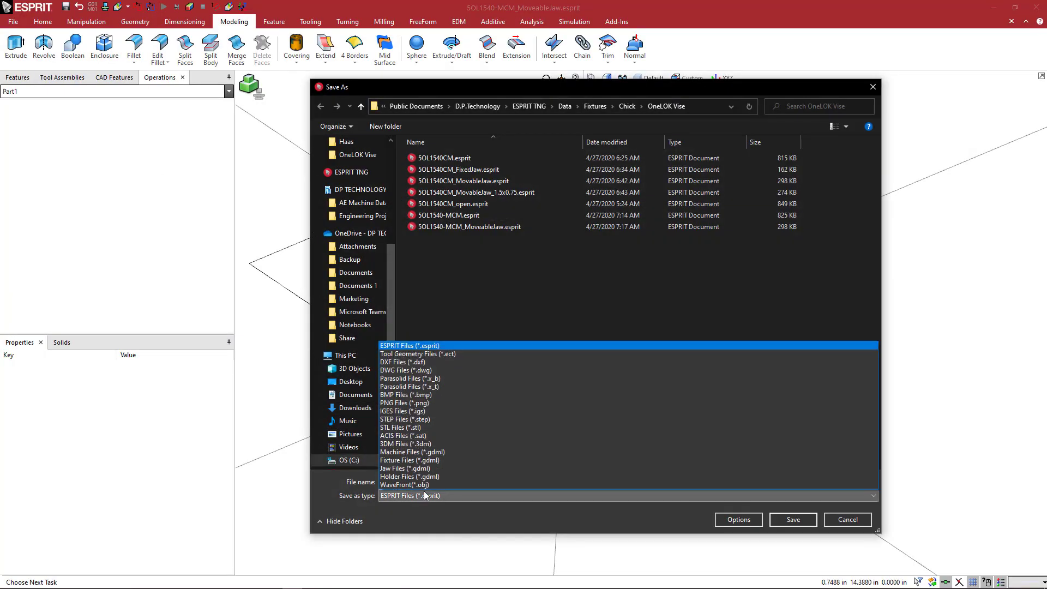
left_click(403, 468)
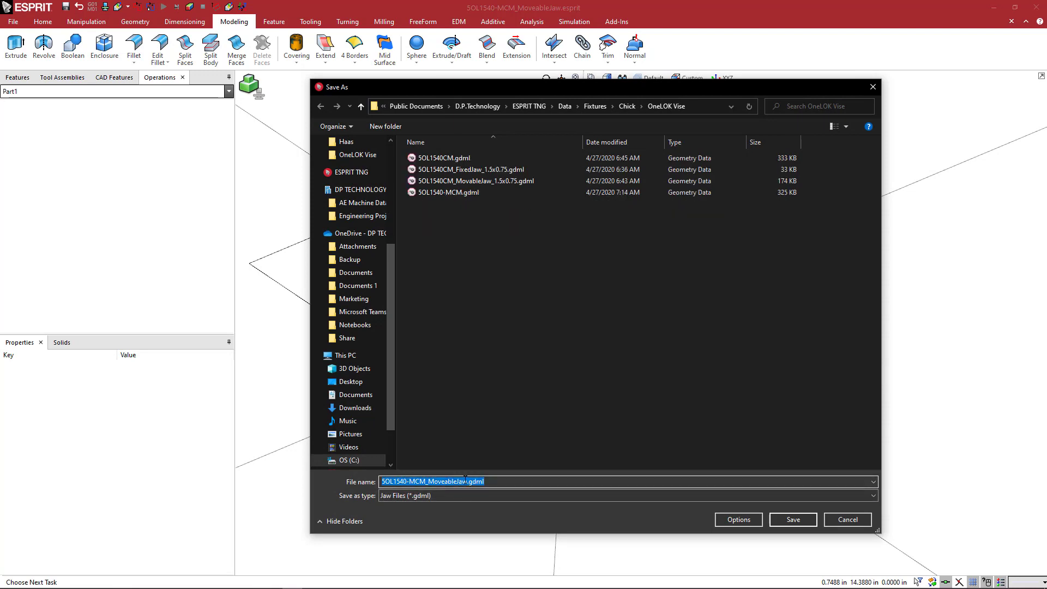
left_click(467, 480)
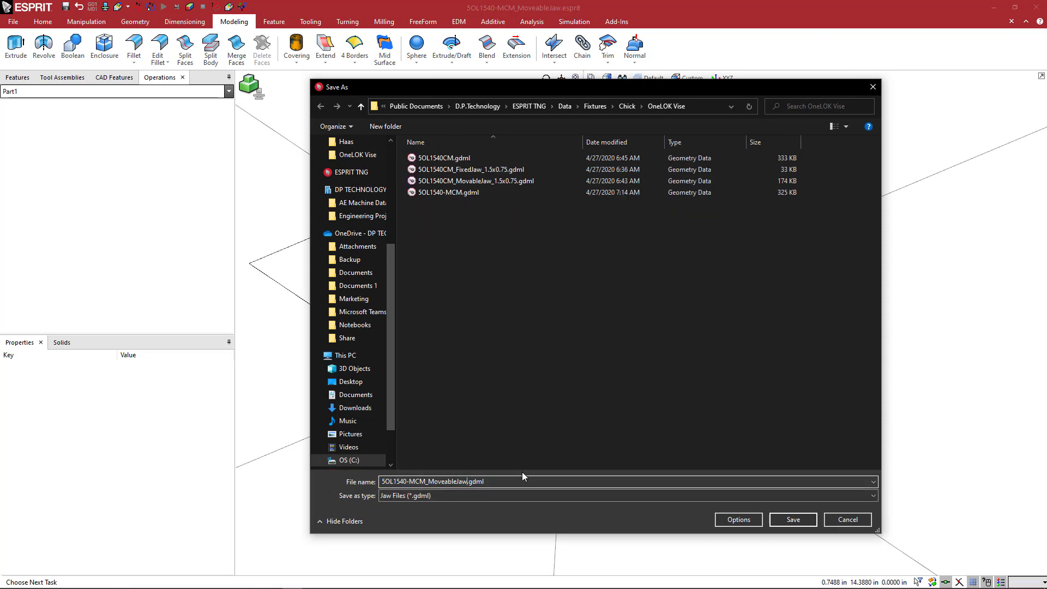
type("_1.5x0.75")
key("Return")
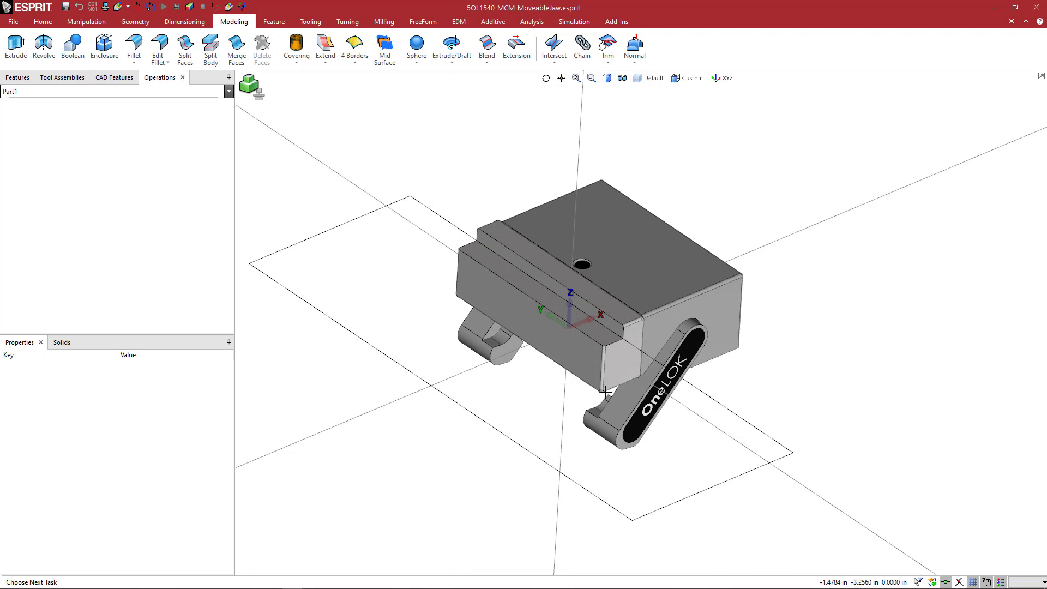
Open the recent file 5OL1540-MCM.esprit, discarding the changes to the moveable jaw document.
scroll(512, 222, "down", 1)
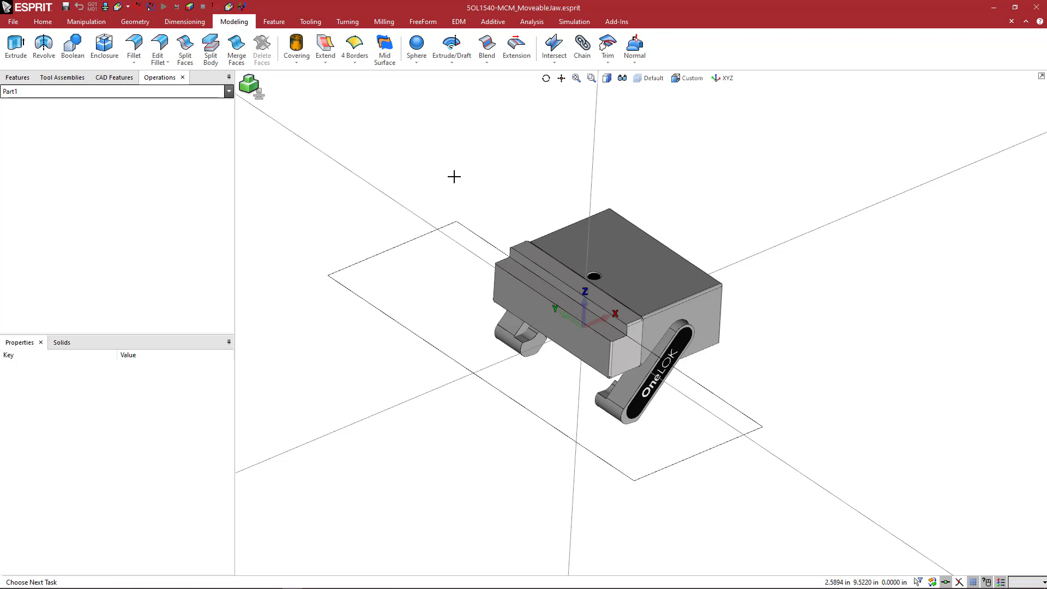
left_click(14, 23)
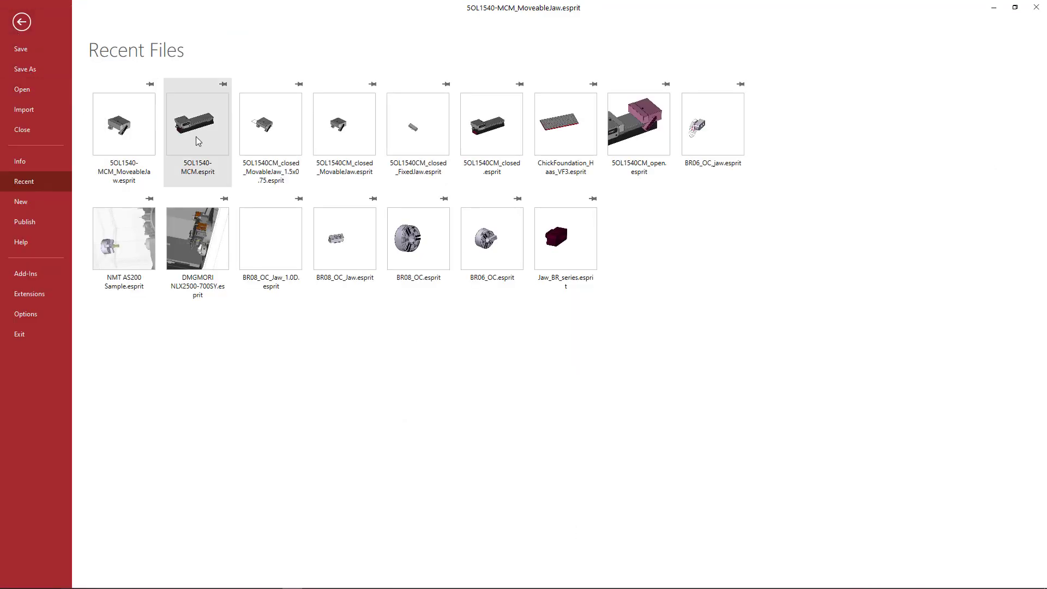
left_click(211, 140)
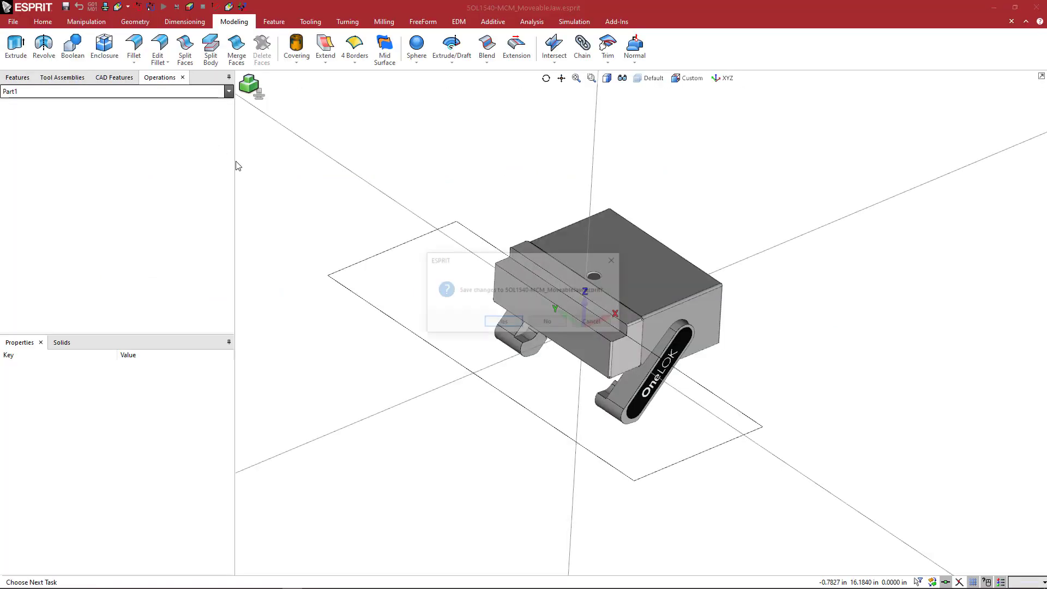
left_click(543, 325)
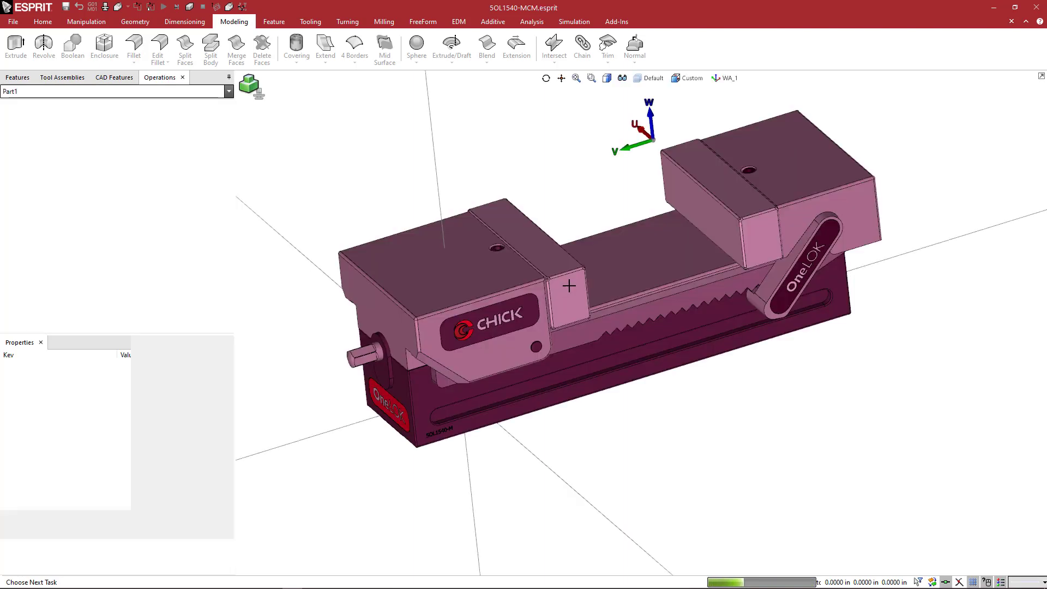
Show the softjaws and moveable layers together with the Default layer.
left_click(650, 77)
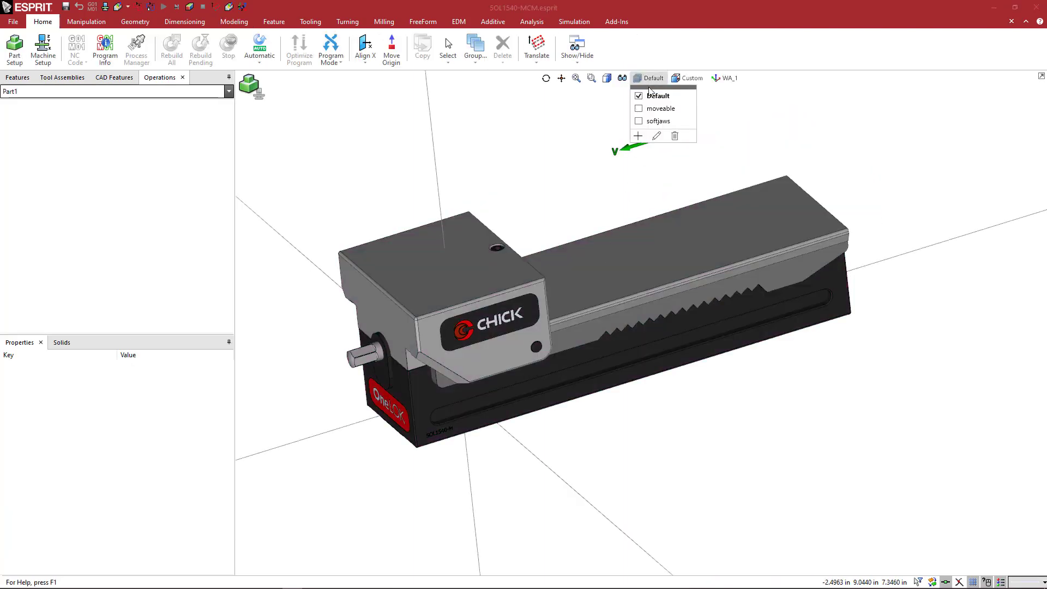
left_click(639, 121)
left_click(639, 120)
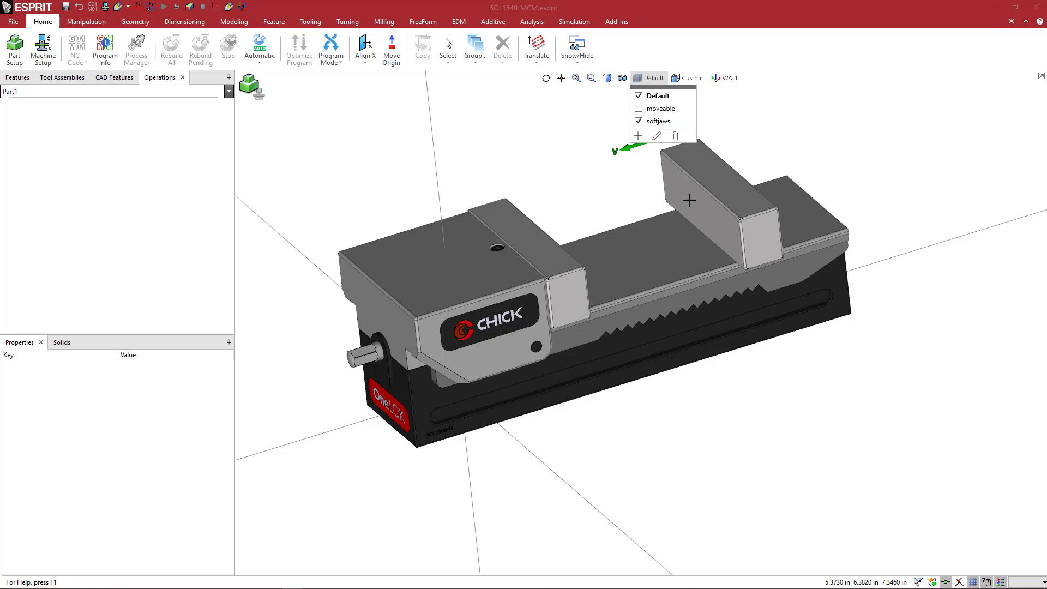
left_click(638, 108)
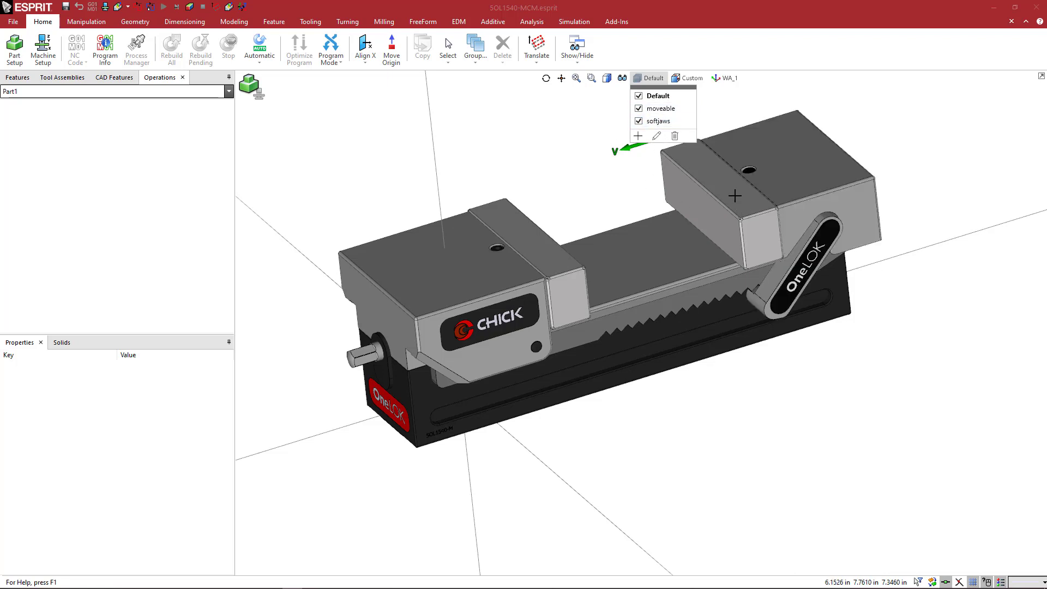
left_click(567, 254)
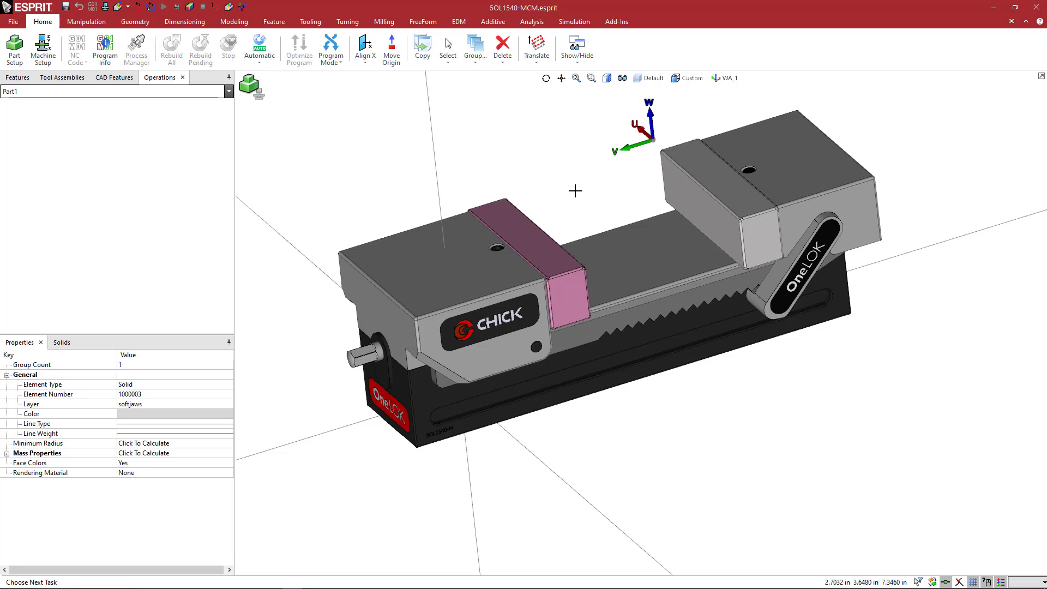
key("ctrl+i")
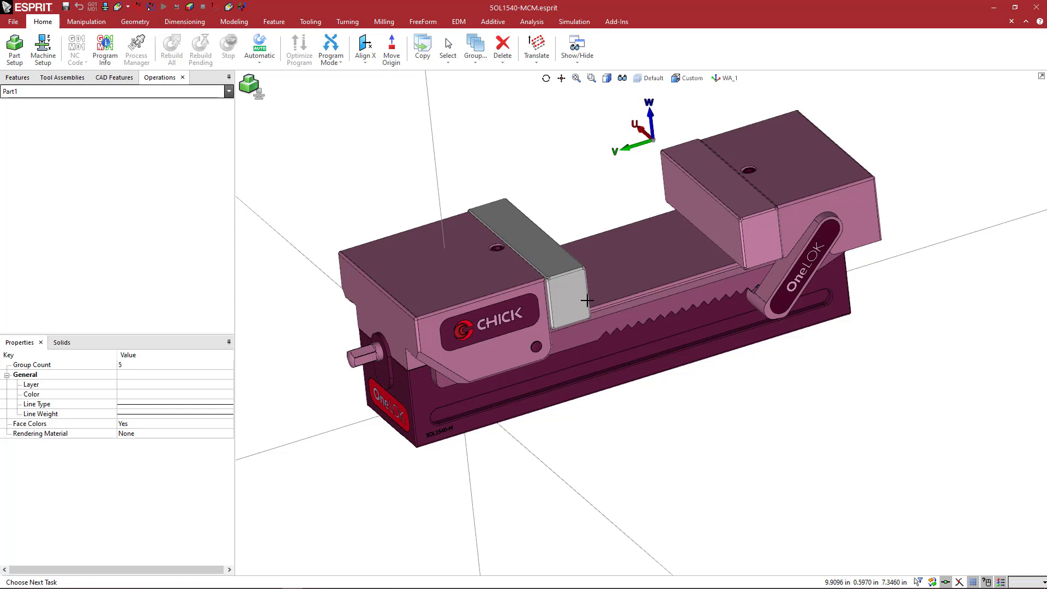
key("Escape")
Isolate the fixed softjaw by deleting all the other vise solids.
left_click(571, 293)
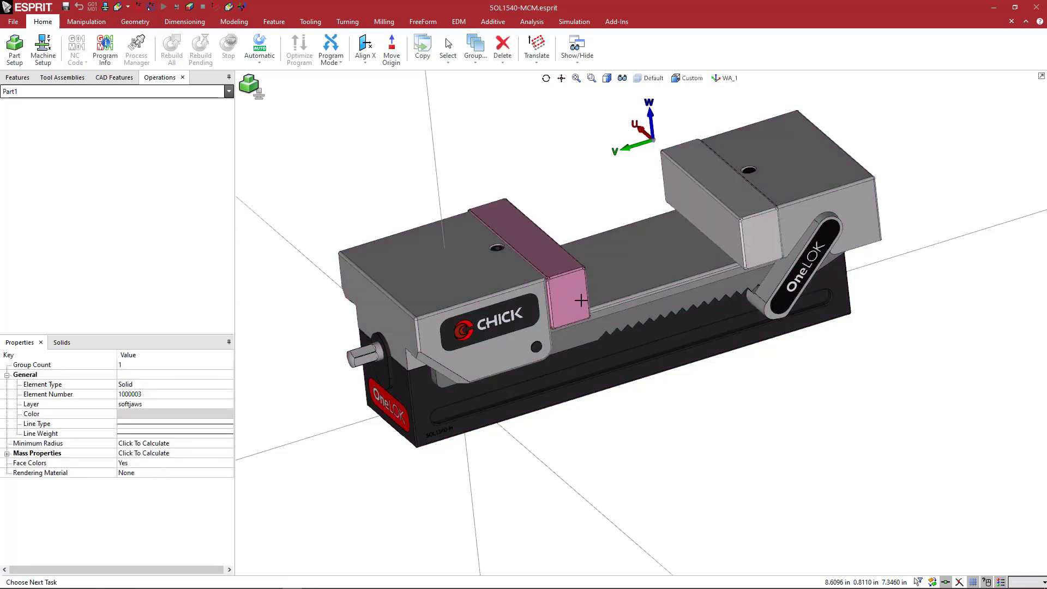
key("ctrl+i")
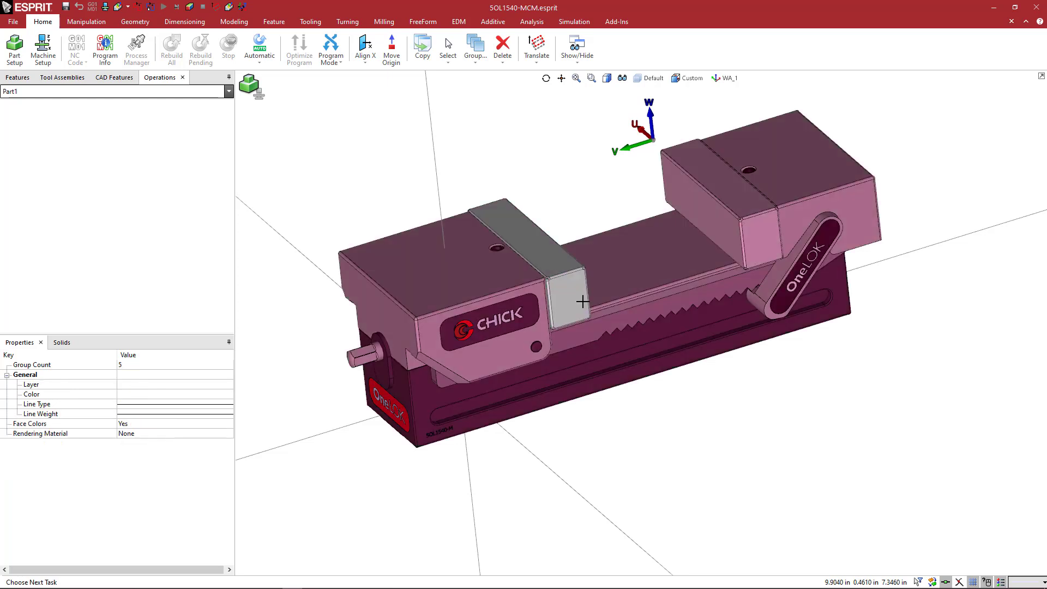
right_click(578, 172)
left_click(600, 192)
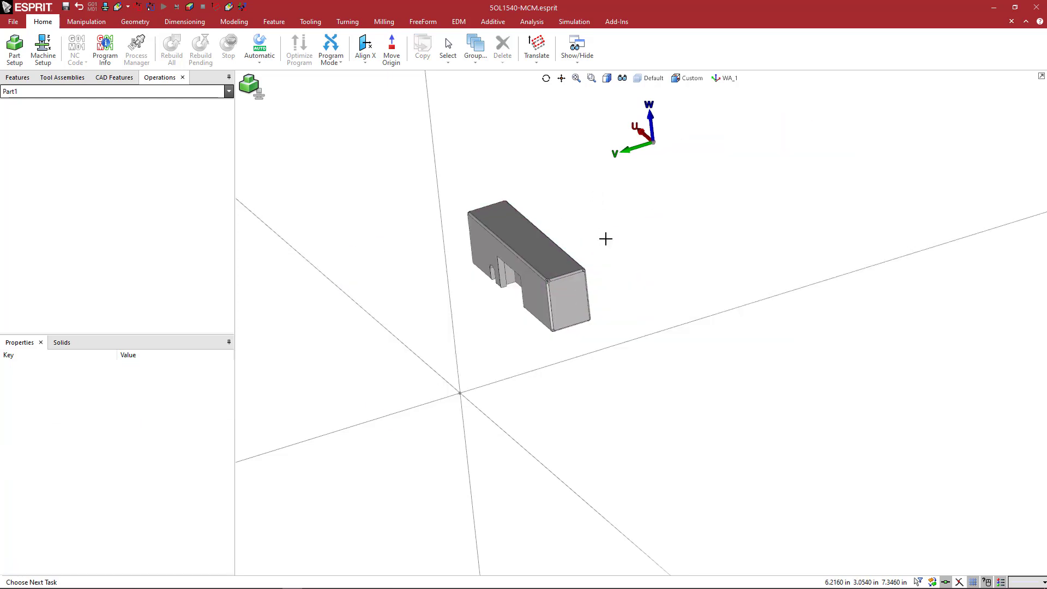
Activate the FA_1_FixedJaw work plane and move the softjaw from it to the XYZ plane with an Align Plane transformation.
left_click(725, 78)
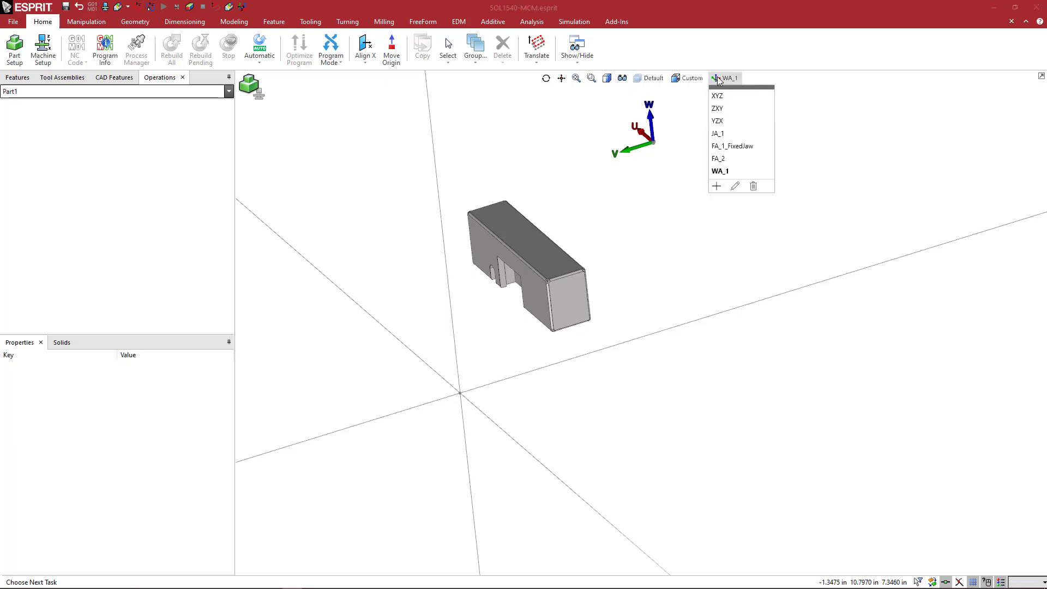
left_click(734, 146)
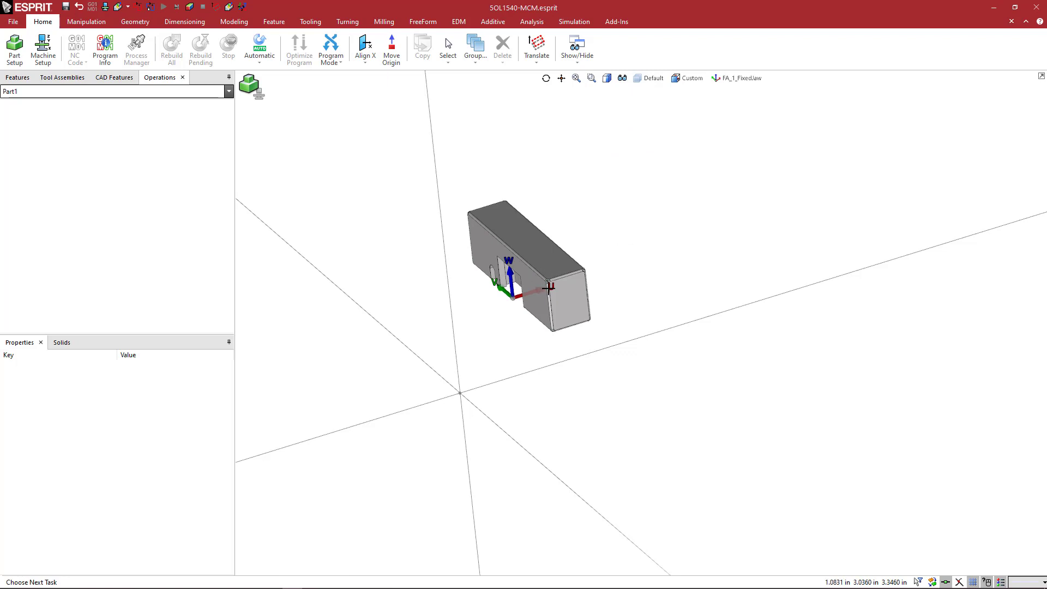
left_click_drag(432, 158, 643, 333)
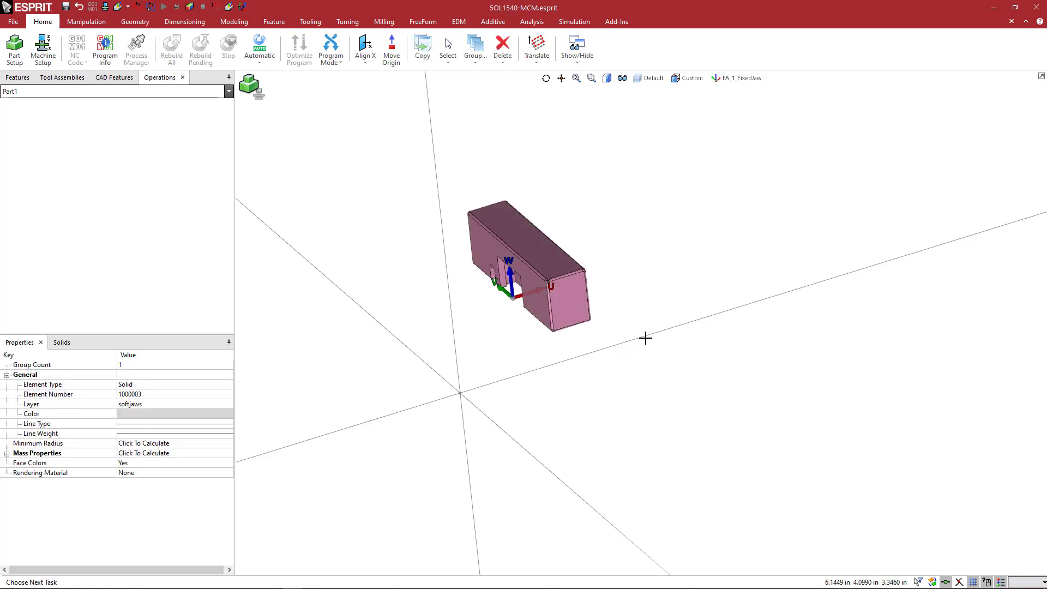
right_click(640, 187)
left_click(649, 193)
left_click(548, 256)
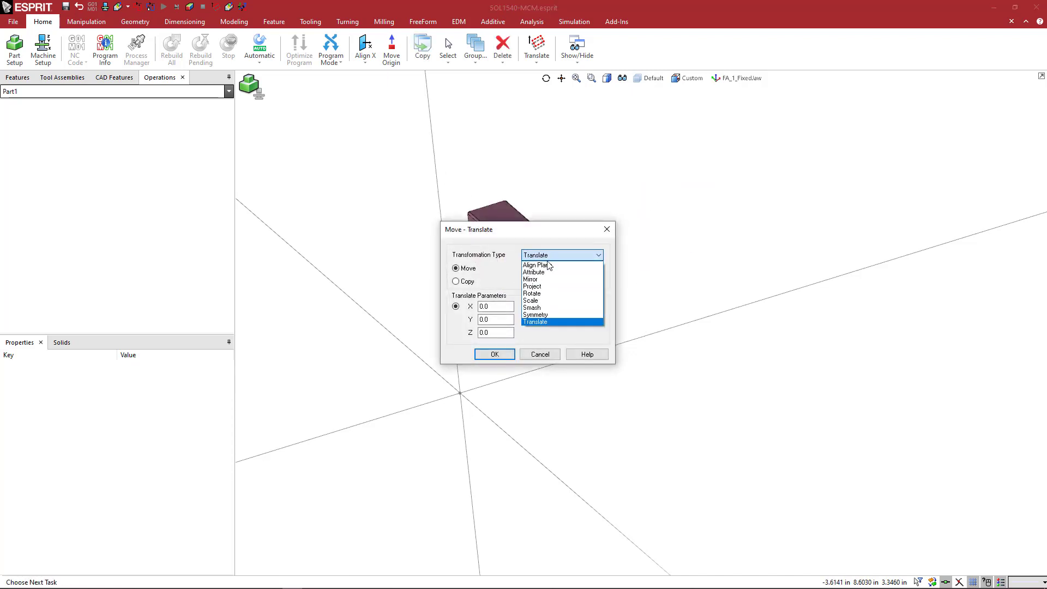
left_click(550, 270)
left_click(474, 309)
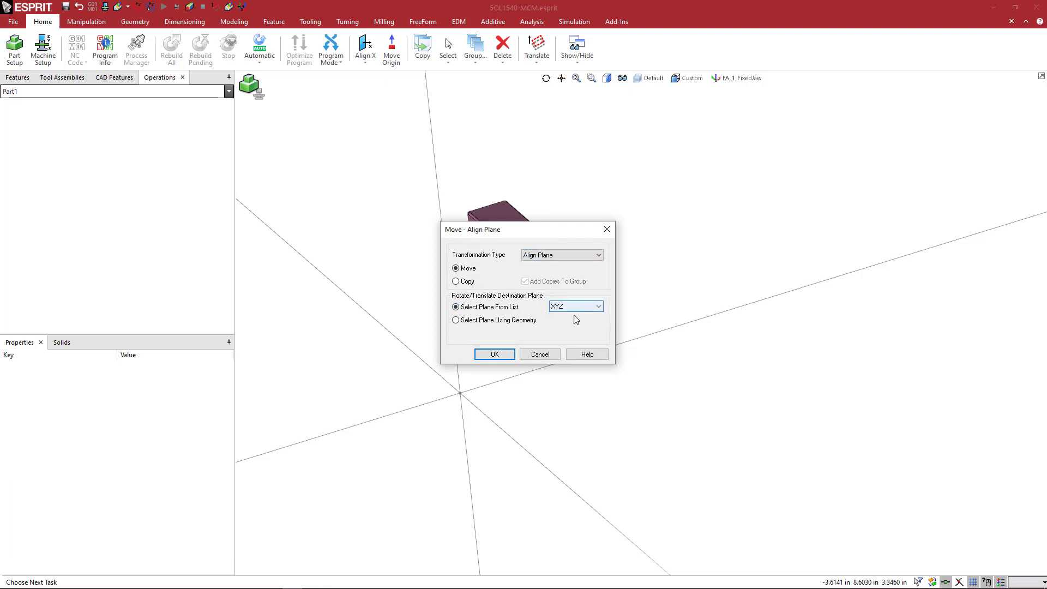
left_click(494, 354)
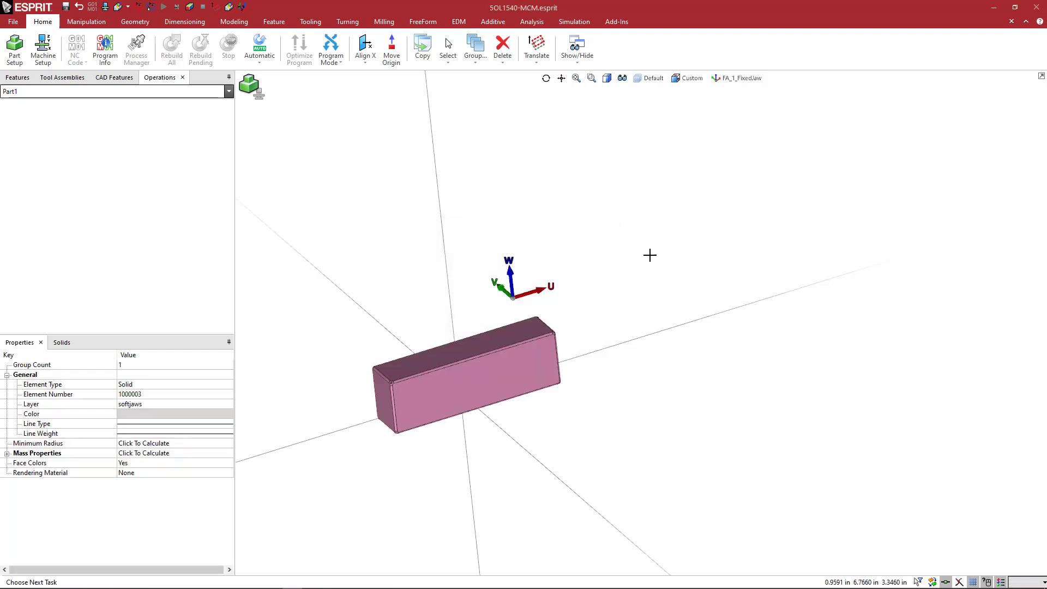
left_click(650, 254)
Delete the JA_1, FA_1_FixedJaw, FA_2 and WA_1 work planes, keeping only the standard planes.
left_click(737, 78)
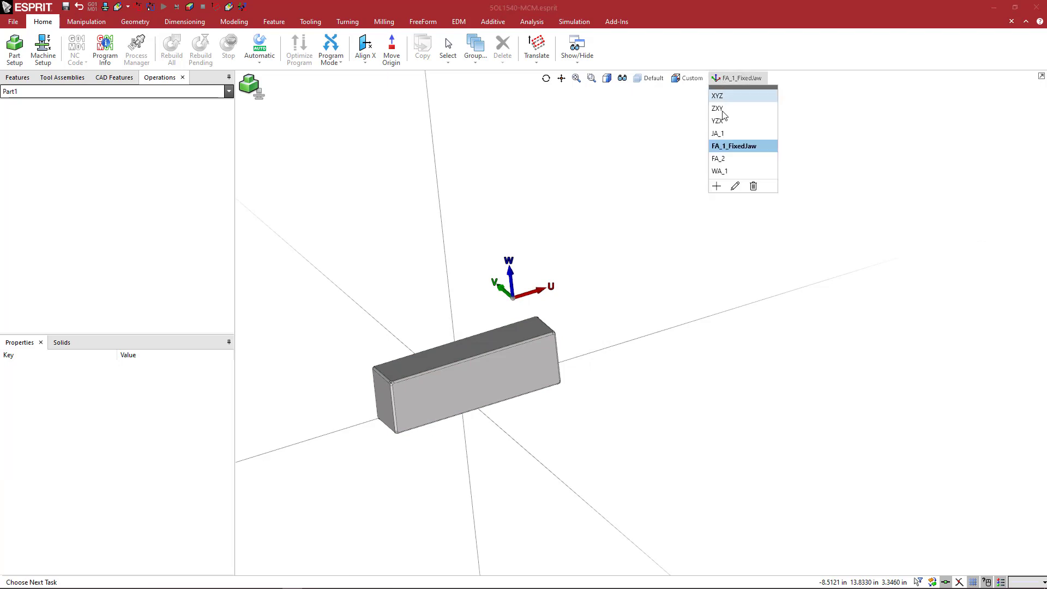
key("Delete")
key("Delete")
key("Delete")
key("Delete")
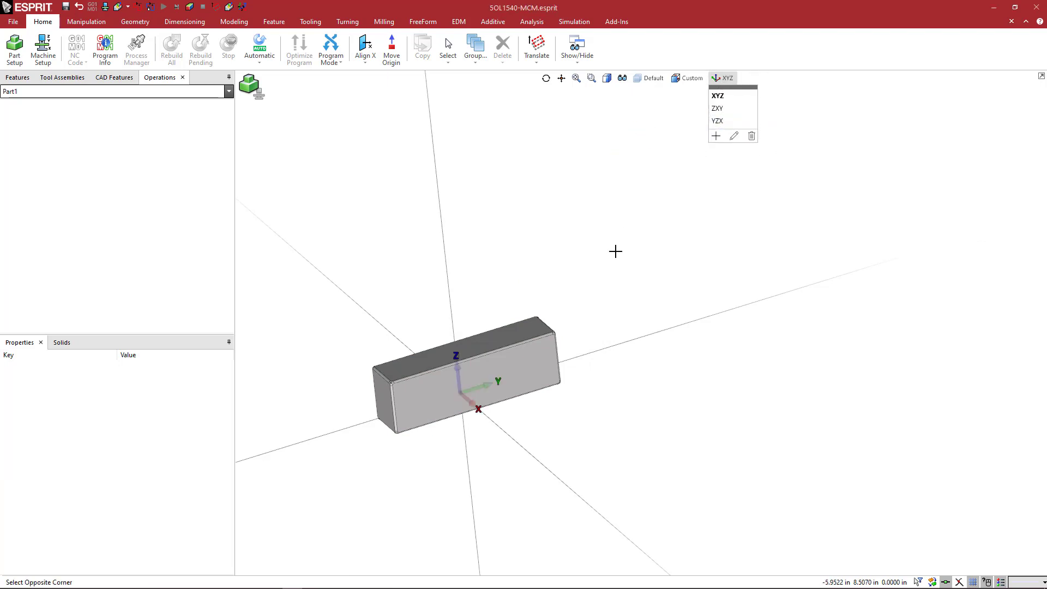
Save the document in the OneLOK Vise folder under the name 5OL1540-MCM_FixedJaw.esprit.
middle_click_drag(615, 251, 582, 278)
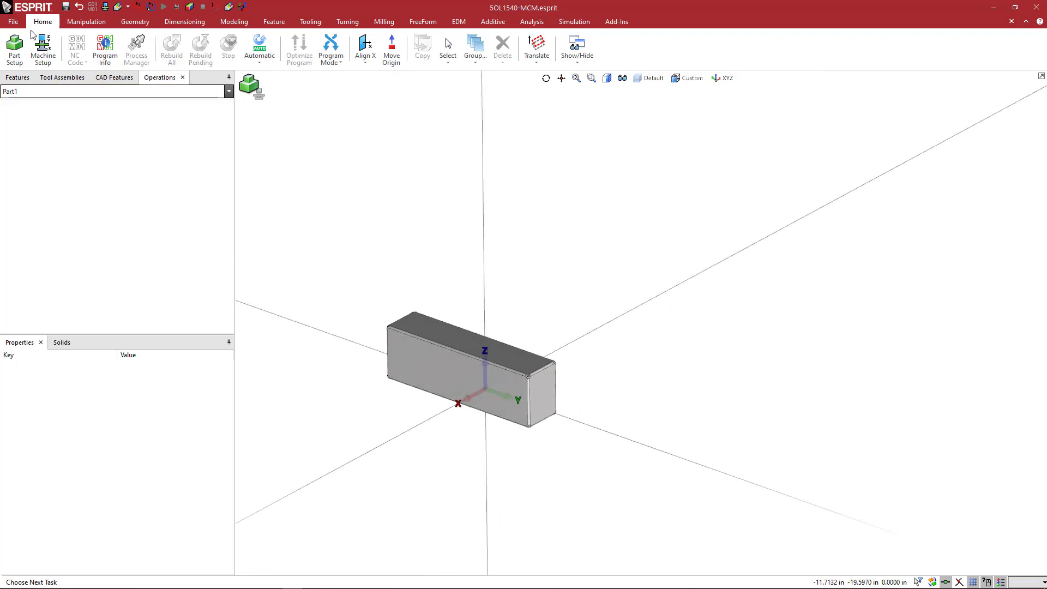
left_click(14, 22)
left_click(27, 69)
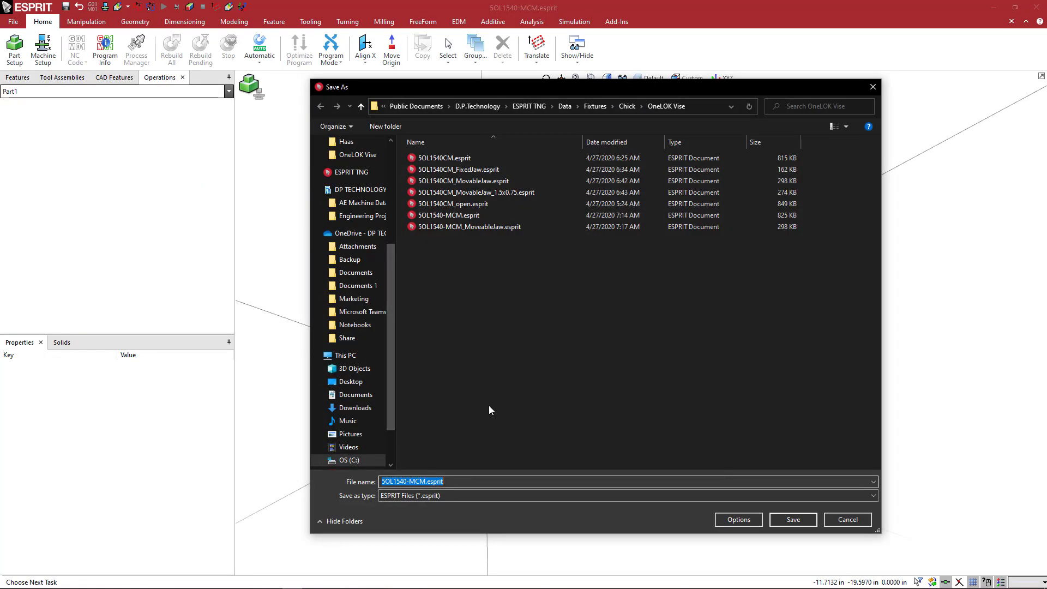
left_click(447, 480)
type("_FixedJaw")
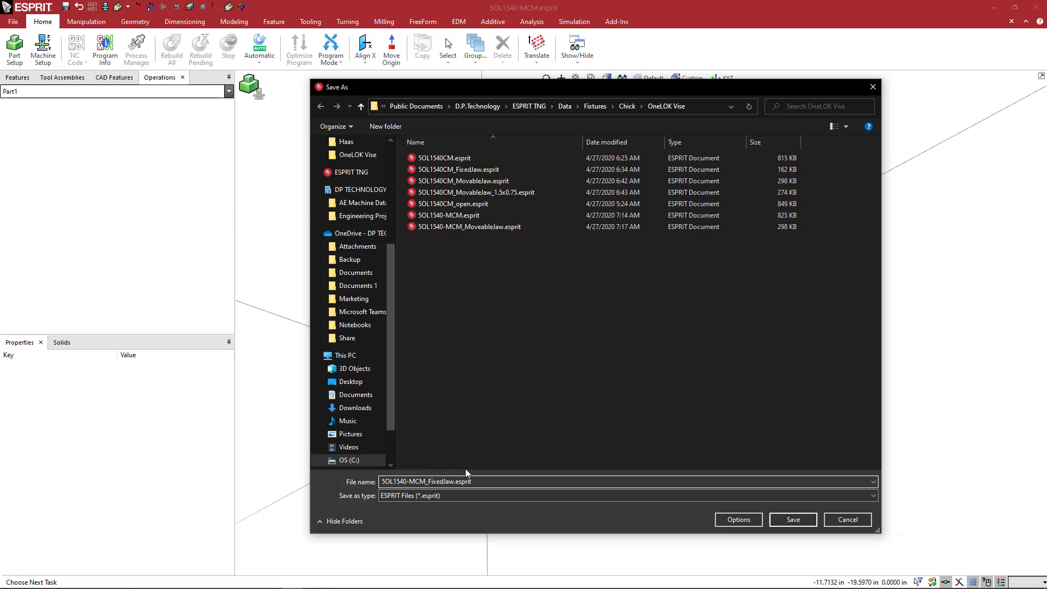
key("Return")
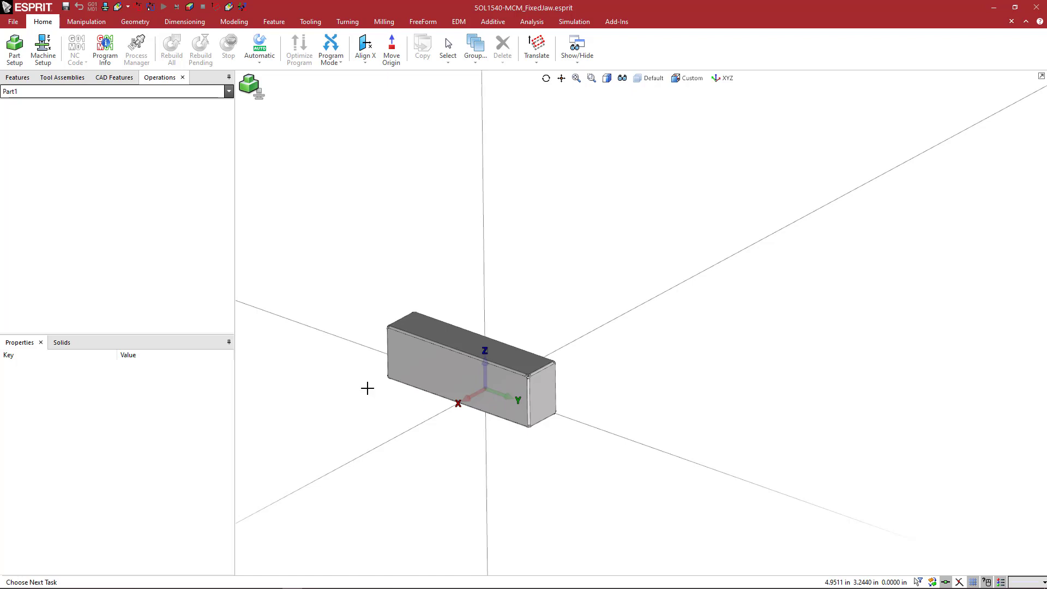
Draw a construction line parallel to the Y axis, offset 0.75 in toward the front side of the jaw.
scroll(568, 283, "down", 2)
middle_click_drag(570, 289, 591, 246)
scroll(572, 317, "up", 3)
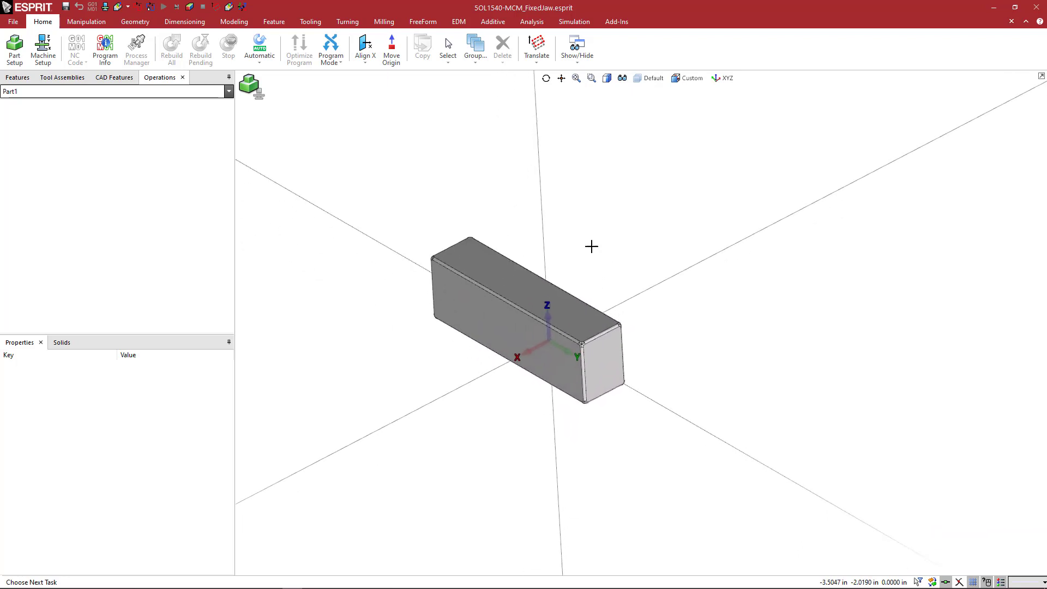
left_click(136, 22)
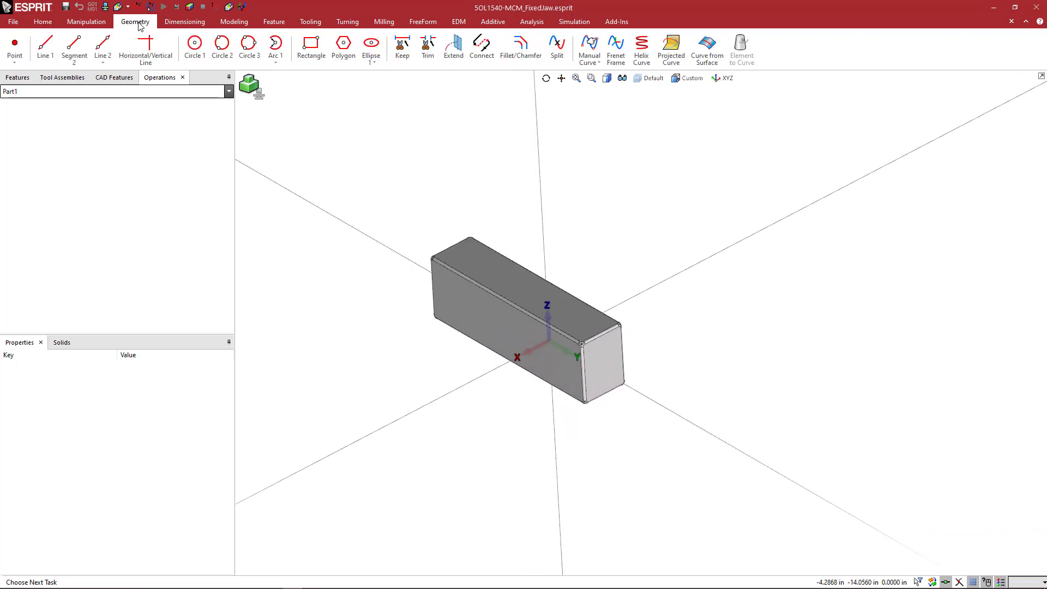
left_click(44, 49)
left_click(413, 261)
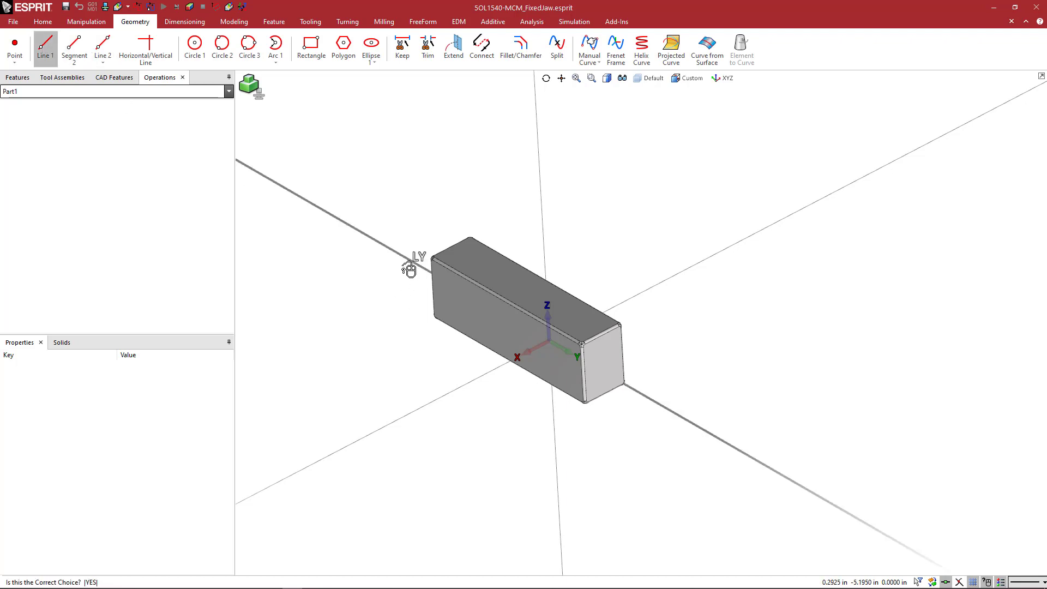
left_click(407, 269)
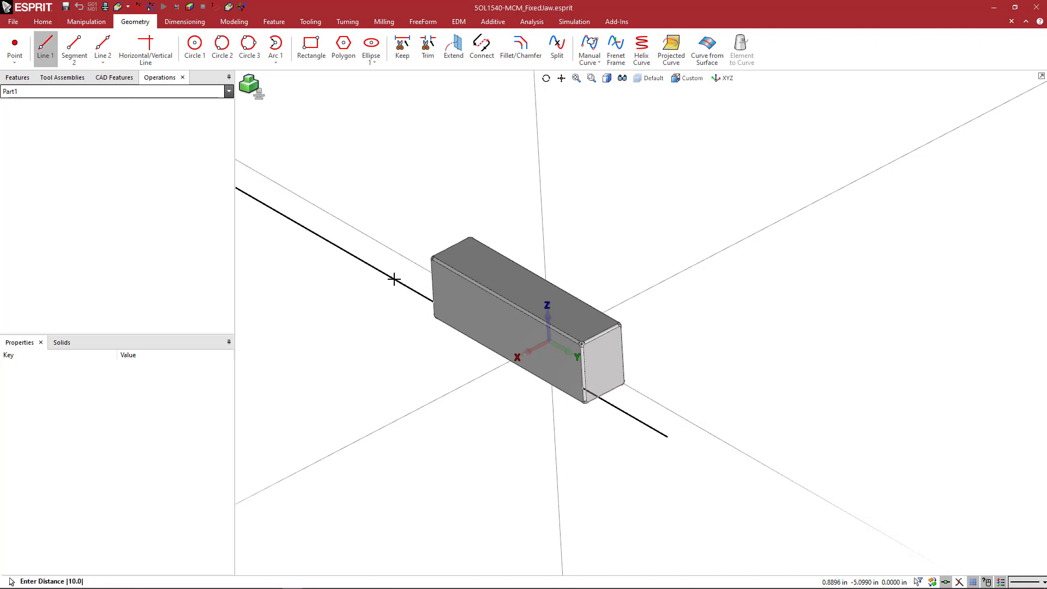
type(".75")
key("Return")
left_click(394, 279)
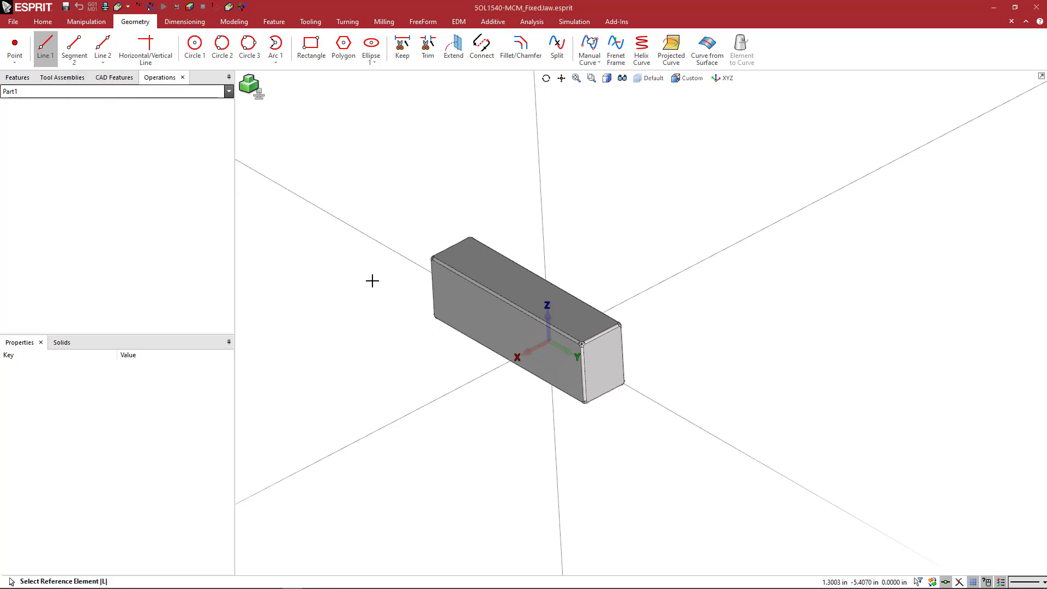
Add parallel lines beyond both ends of the jaw and one in front of it to enclose a rectangular area.
left_click(448, 392)
left_click(342, 290)
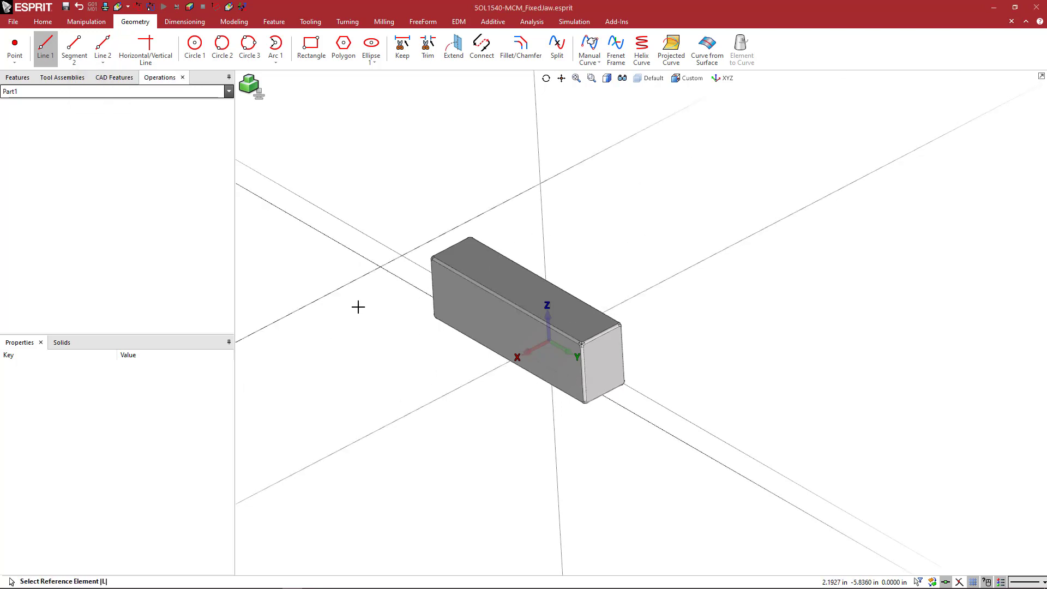
left_click(452, 389)
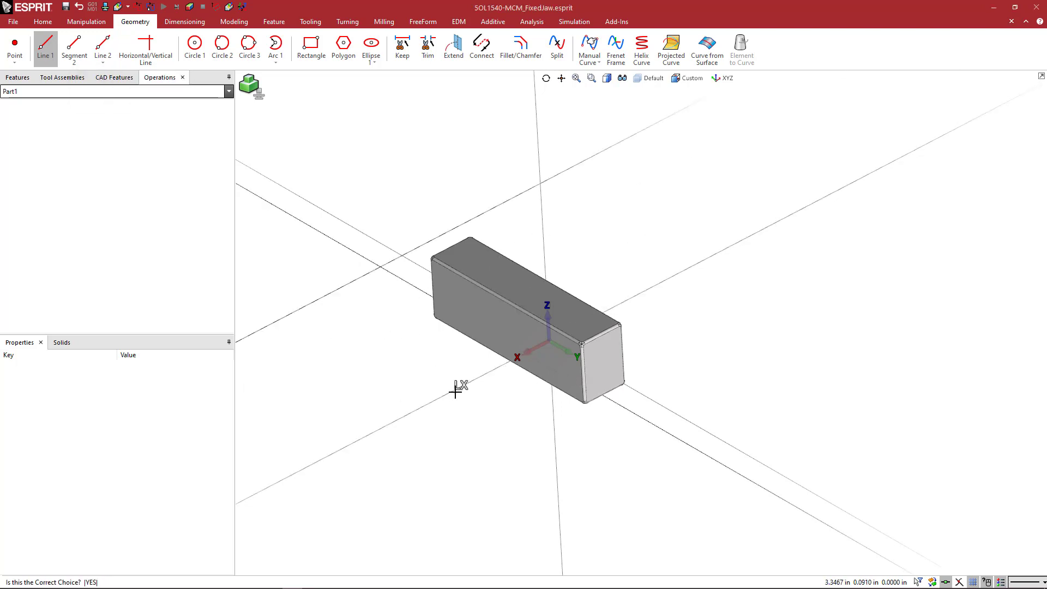
left_click(600, 496)
left_click(630, 411)
left_click(540, 469)
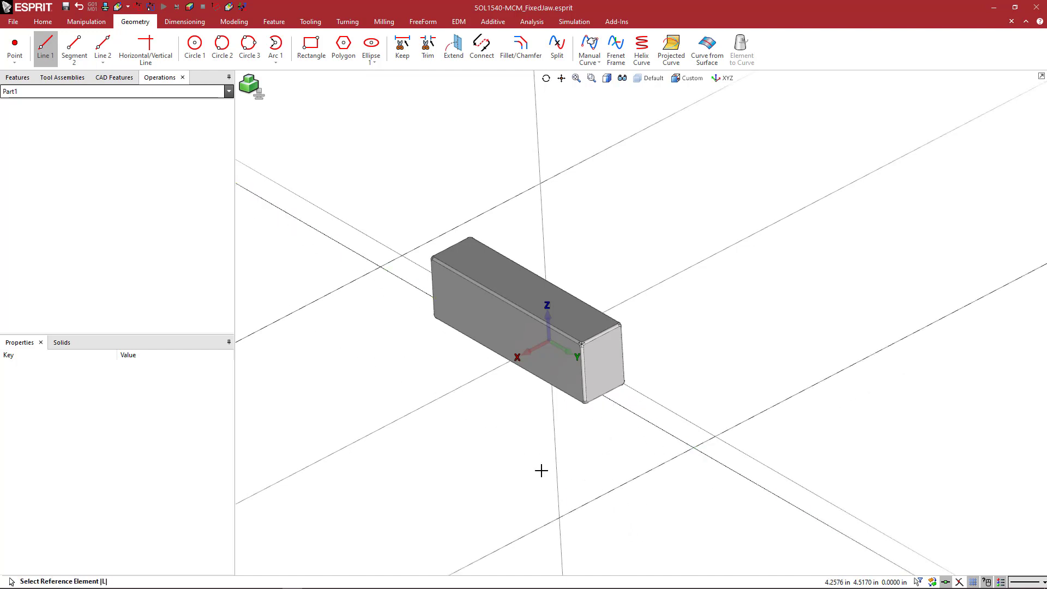
Trim the four intersecting lines with Keep to a closed rectangle in front of the jaw.
left_click(395, 61)
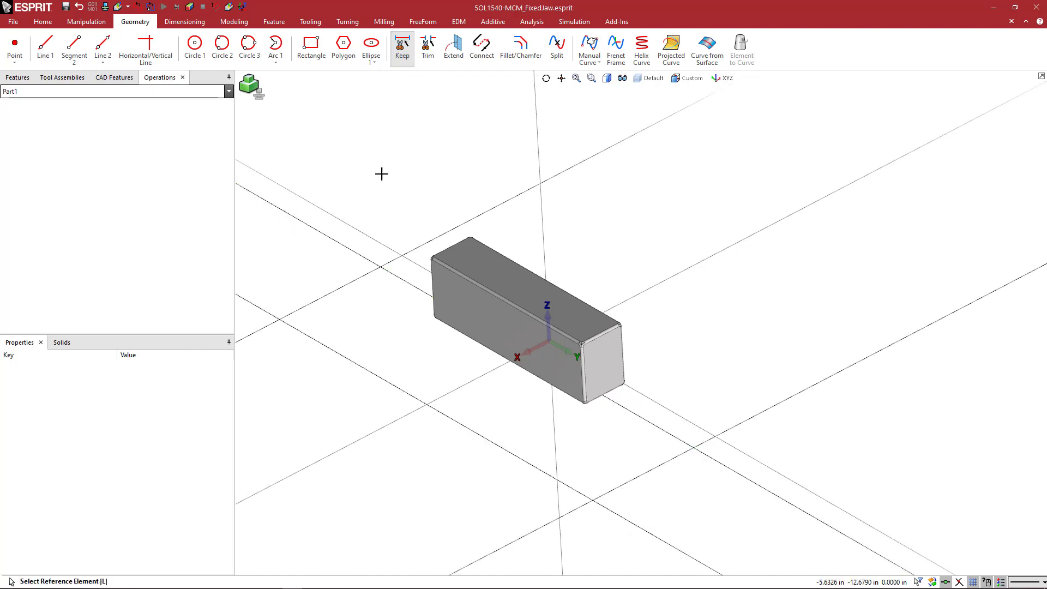
left_click(389, 276)
left_click(392, 275)
left_click(393, 274)
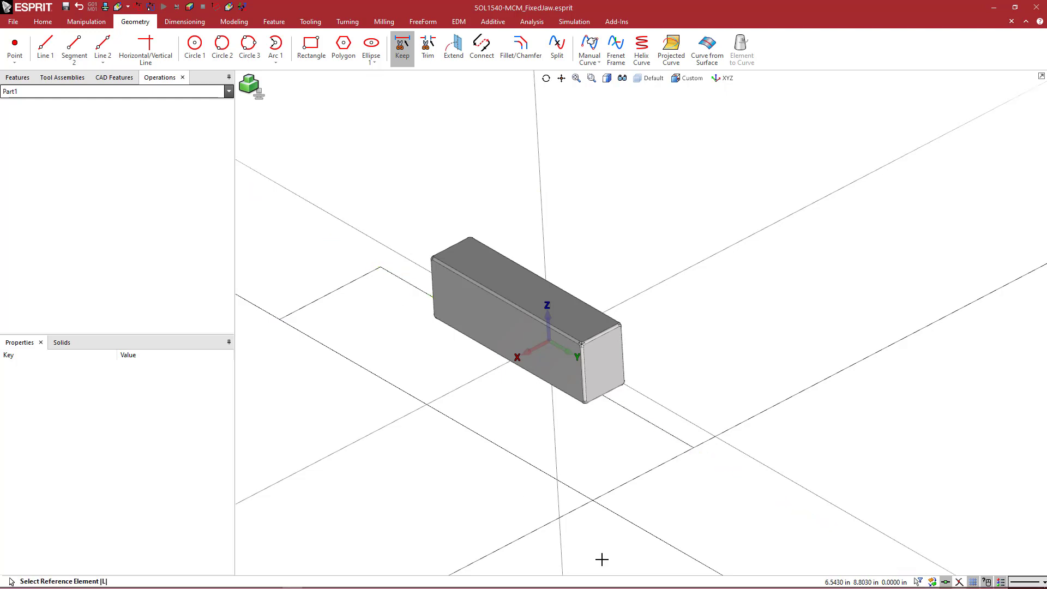
left_click(587, 495)
left_click(587, 495)
left_click(595, 496)
left_click(600, 495)
key("Escape")
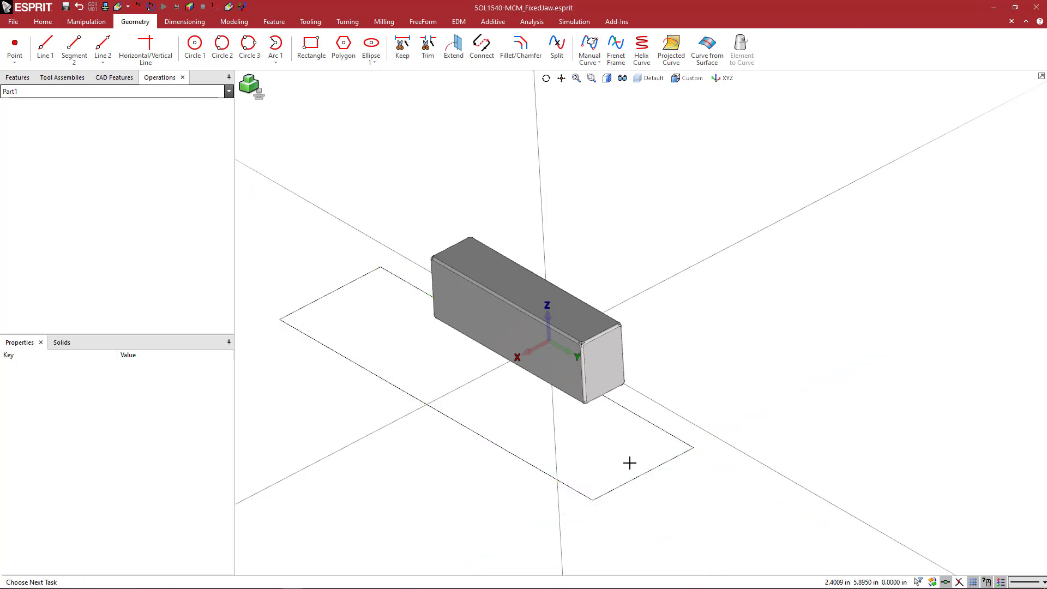
Select the whole rectangle and translate it 1.5 in along Z.
left_click(639, 475, "shift")
left_click(639, 474, "shift")
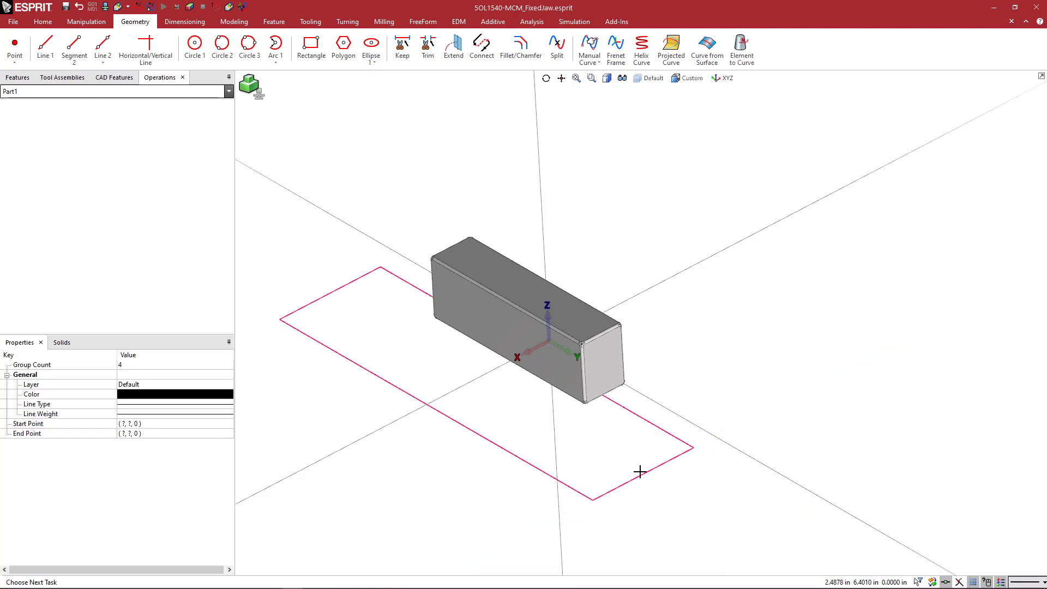
key("ctrl+c")
key("t")
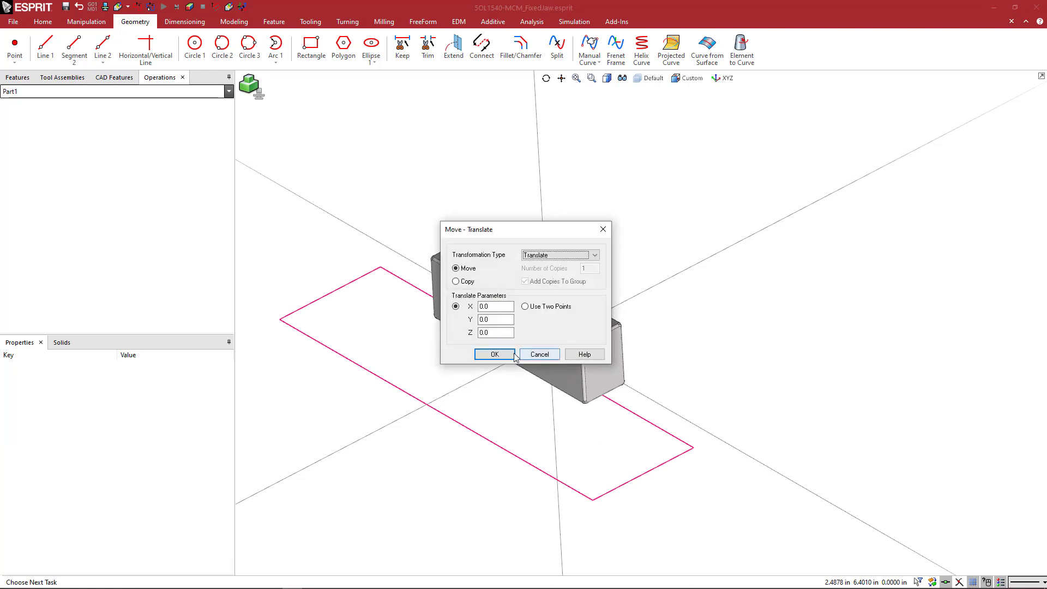
left_click(487, 333)
left_click_drag(487, 334, 454, 337)
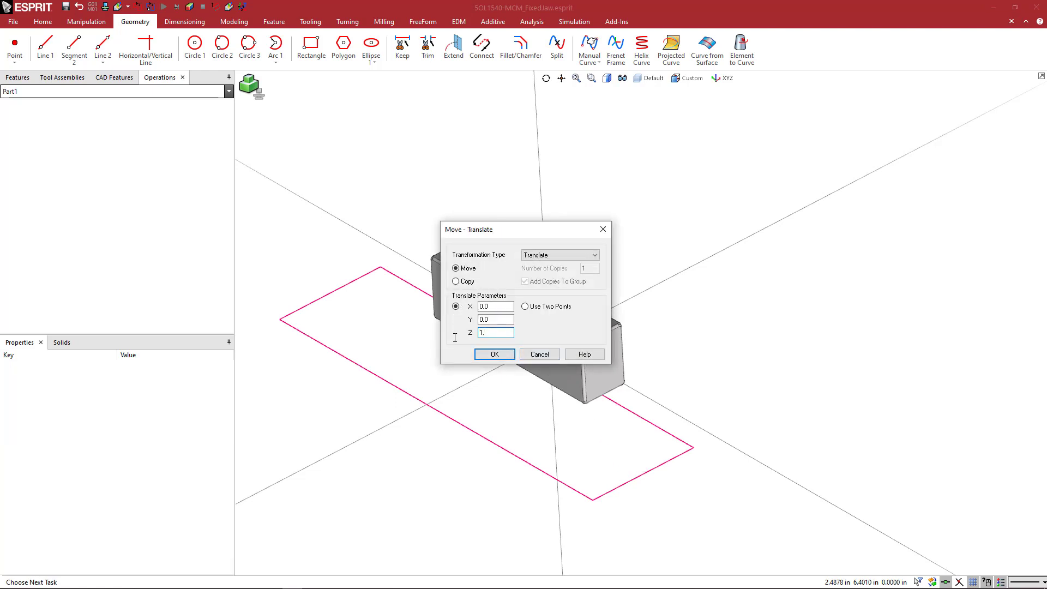
type("1.5")
left_click(486, 357)
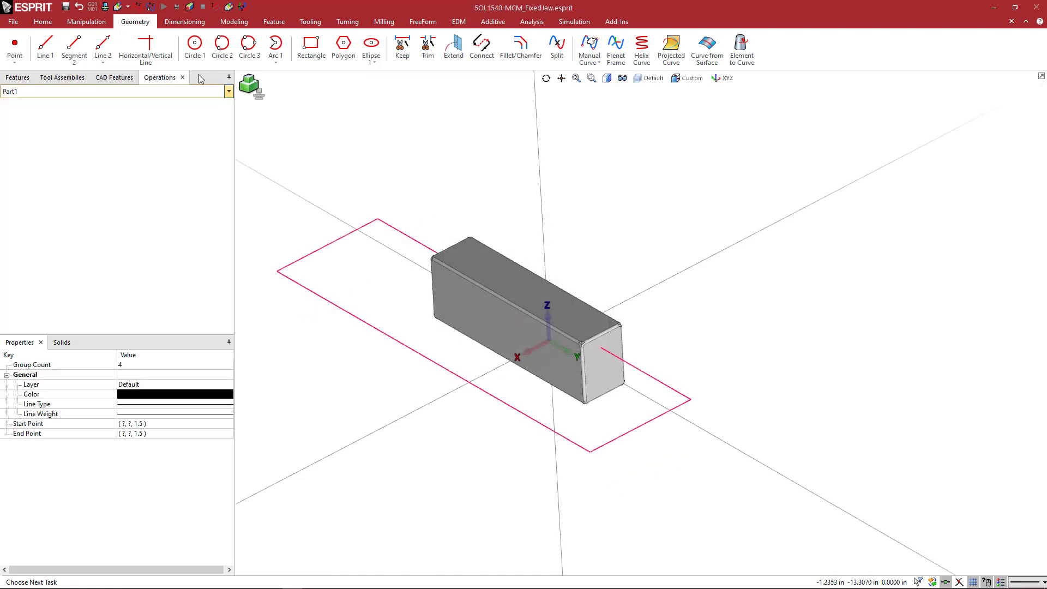
Extrude the rectangle as a blind 1 in cut into CAD Body 3, without removing the outside, to form the jaw step.
left_click(234, 21)
left_click(15, 46)
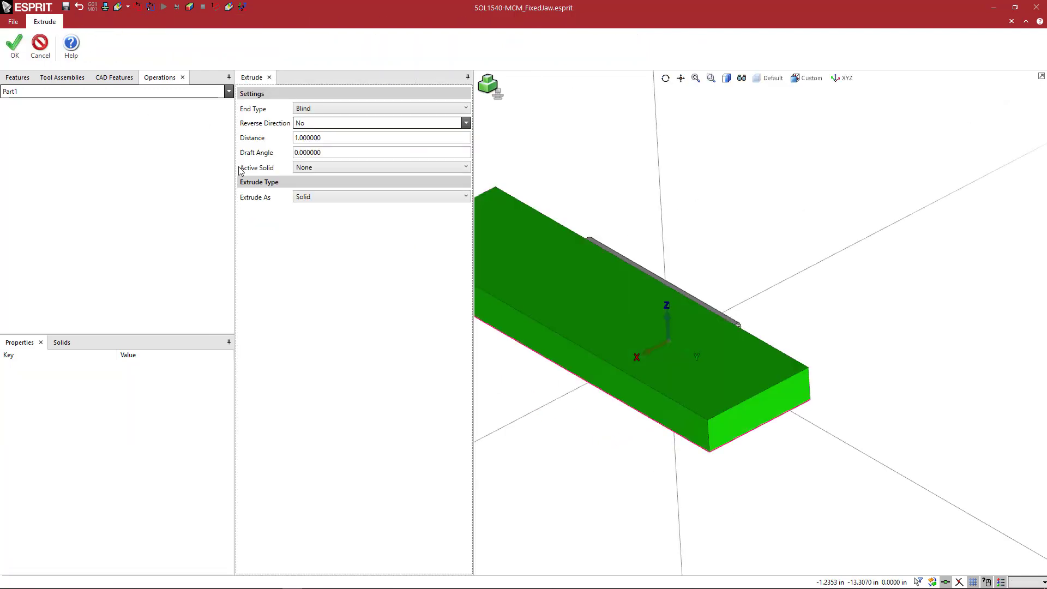
left_click(315, 167)
left_click(313, 187)
left_click(315, 226)
left_click(315, 237)
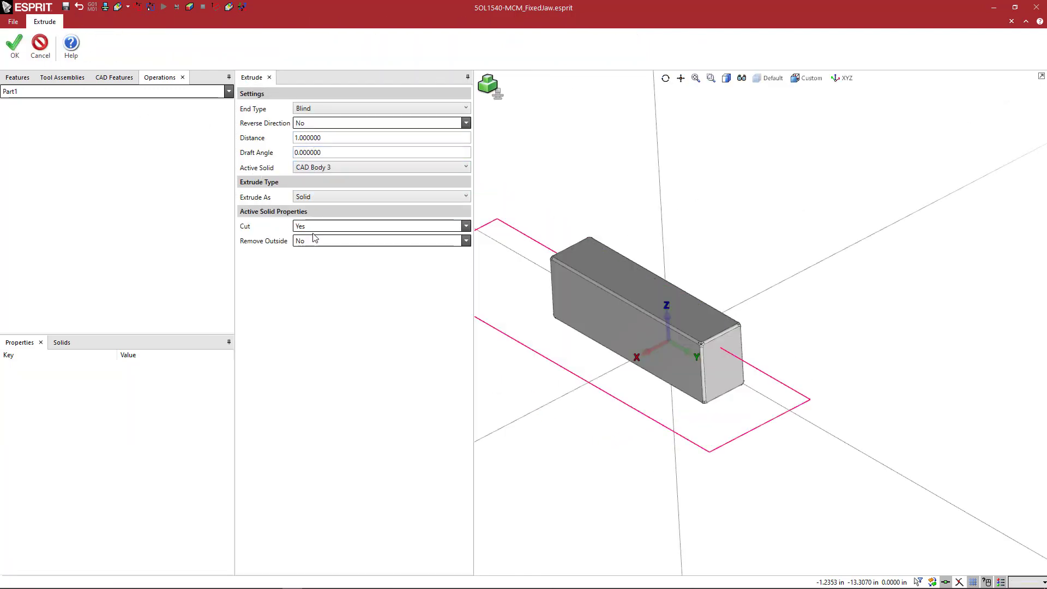
left_click(15, 46)
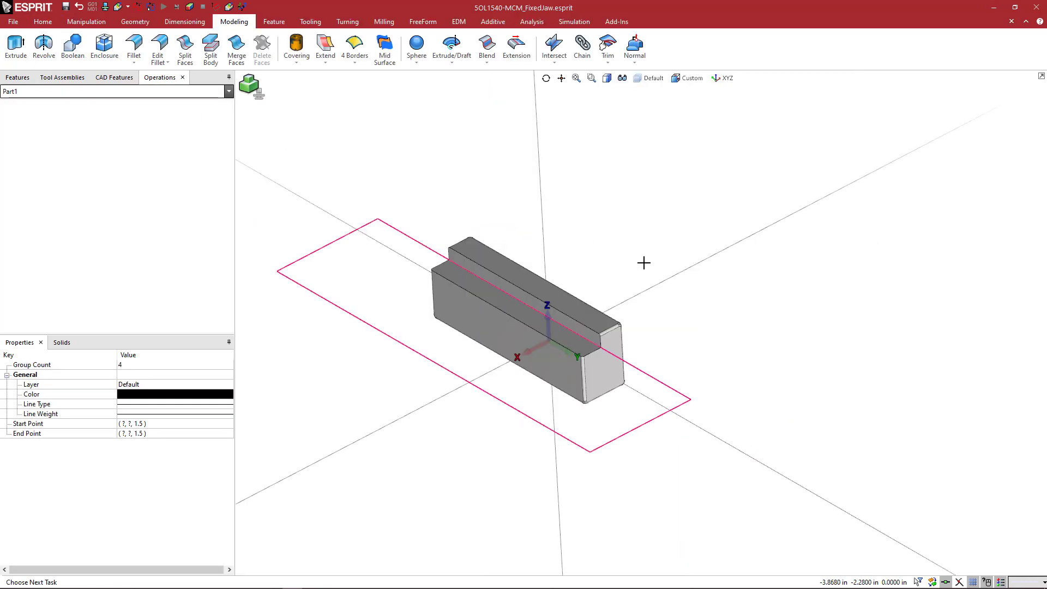
middle_click_drag(643, 262, 646, 262)
key("Escape")
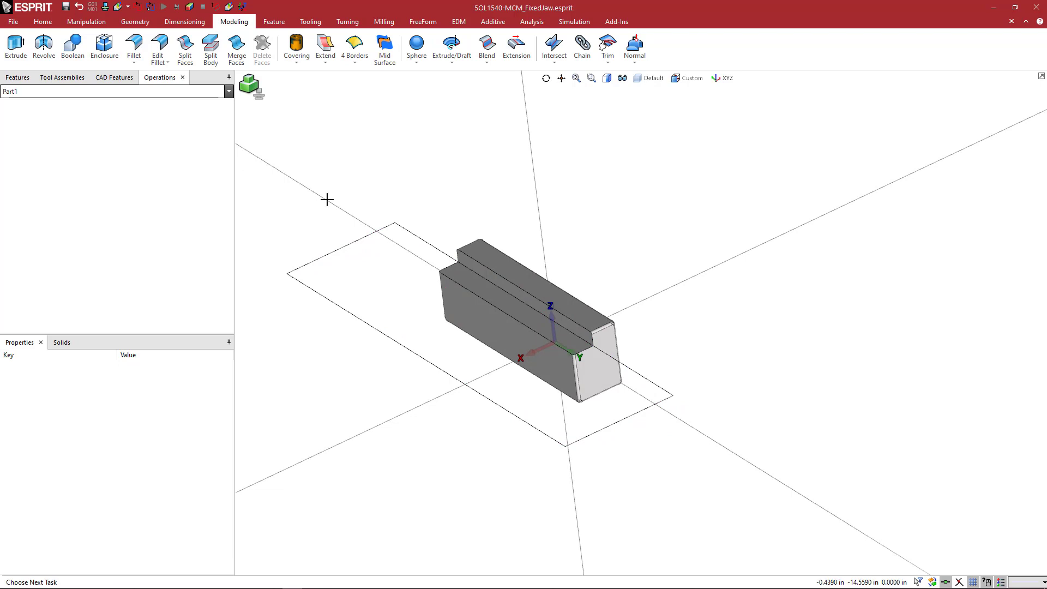
Save the stepped fixed jaw in the OneLOK Vise folder as a Fixture file (*.gdml) named 5OL1540-MCM_FixedJaw_1.5x0.75.
left_click(14, 23)
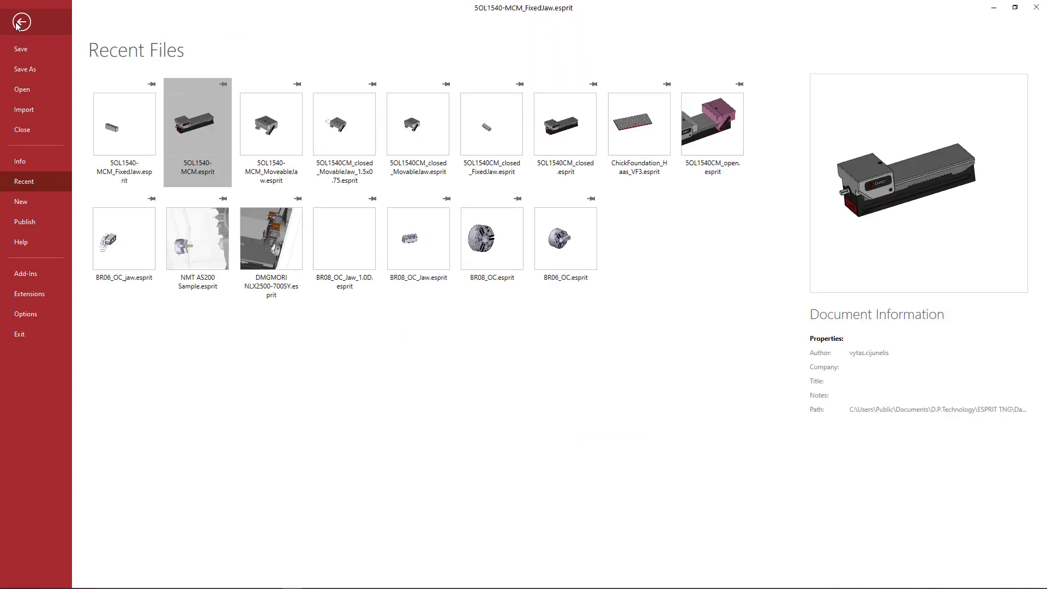
left_click(35, 75)
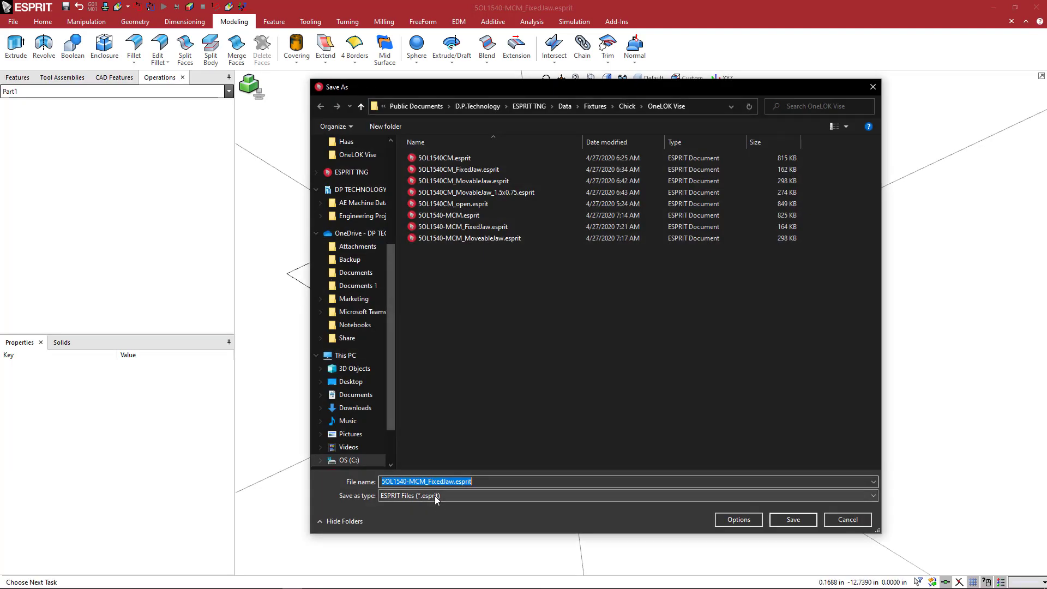
left_click(434, 496)
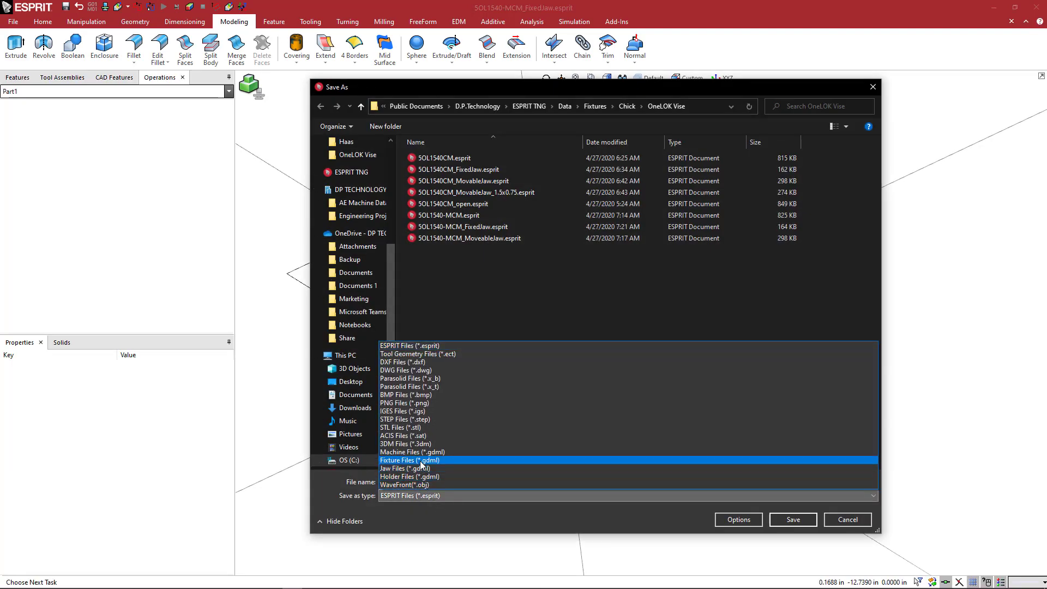
left_click(423, 460)
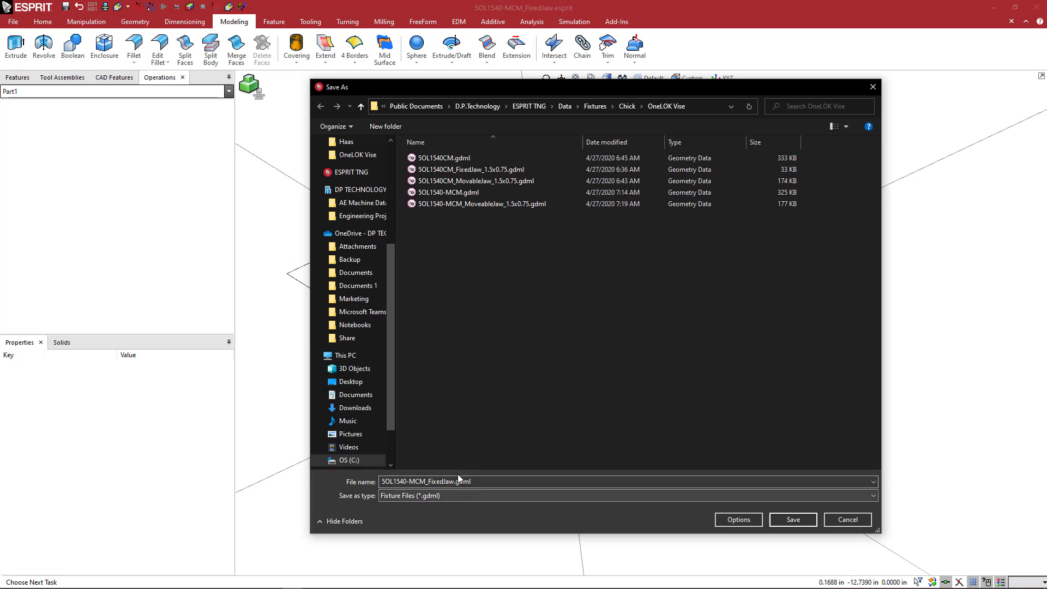
left_click(457, 481)
left_click(453, 481)
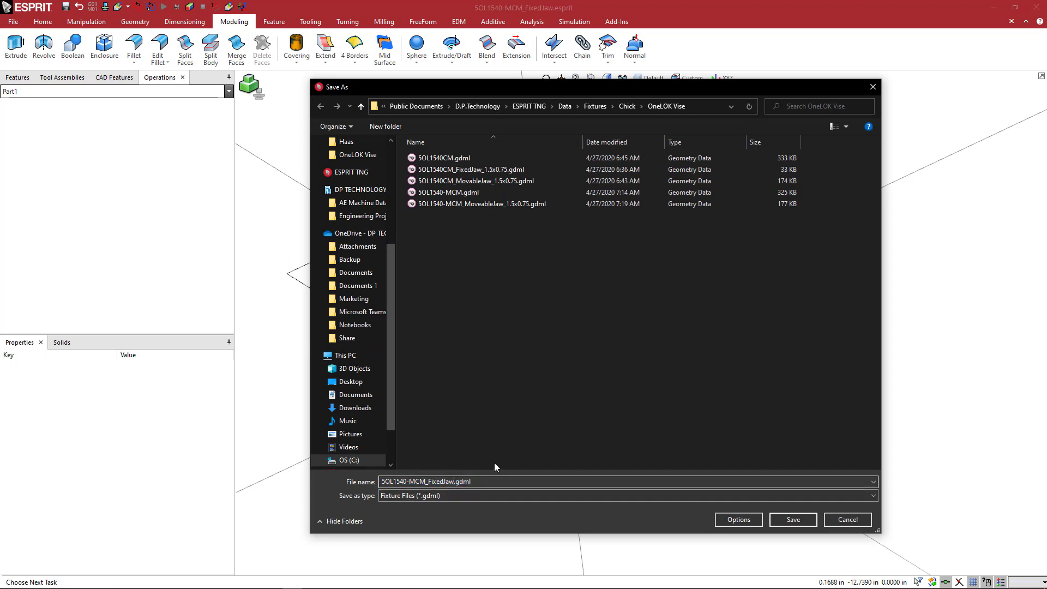
type("_1.5x0.75")
key("Return")
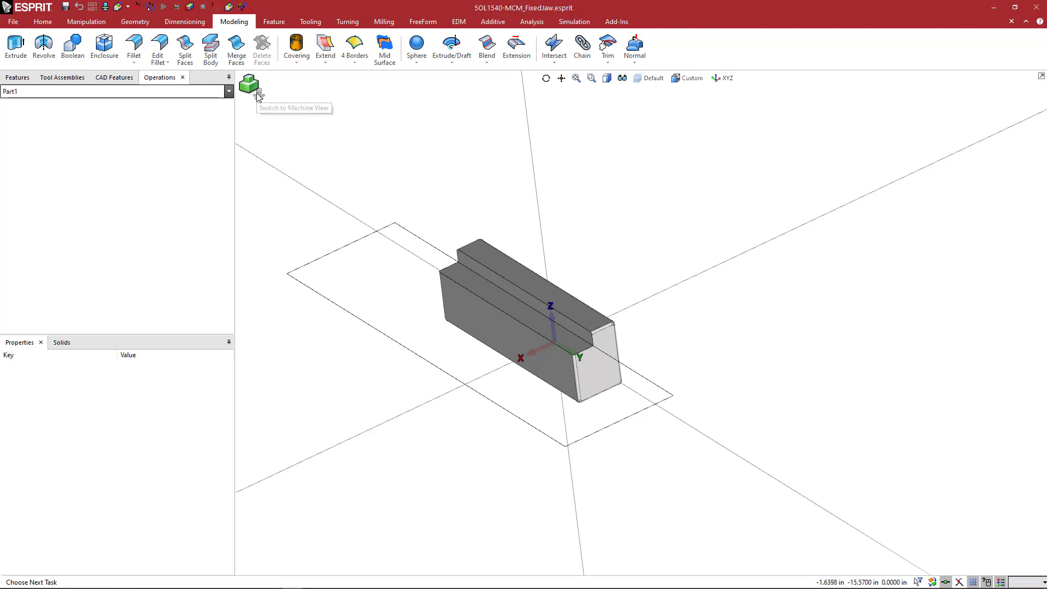
Start the machine setup and load the Haas VF-3 machine definition from the Haas folder.
left_click(42, 22)
left_click(42, 48)
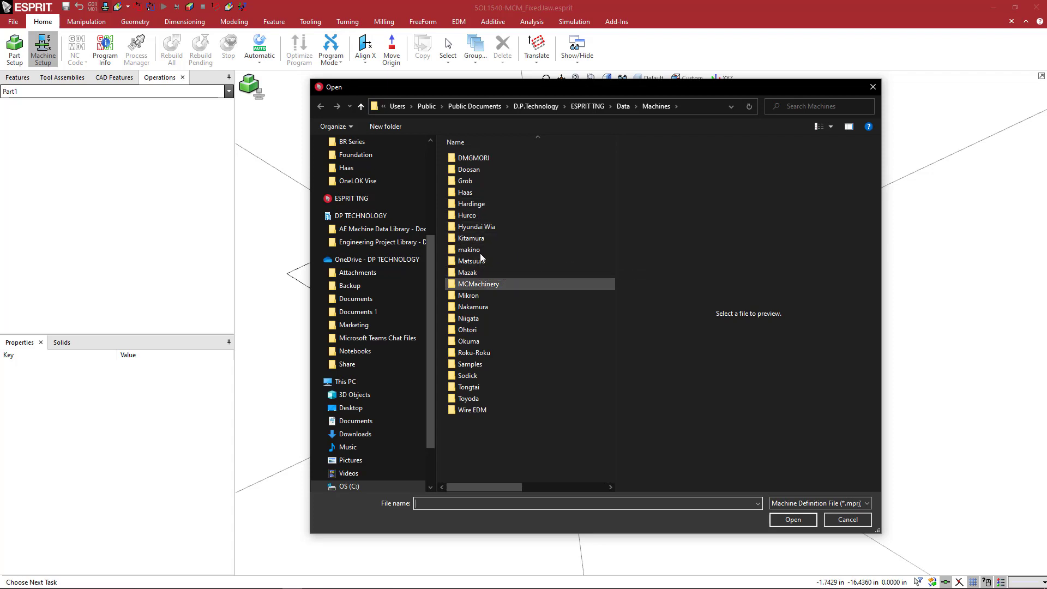
double_click(469, 193)
double_click(494, 216)
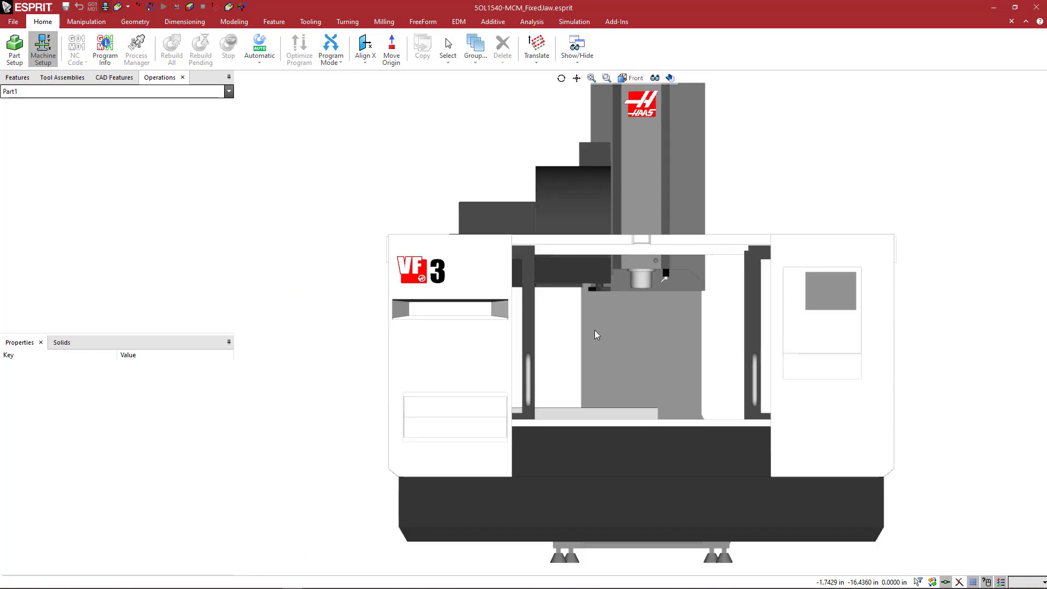
Add the ChickFoundation_Haas_VF3.gdml fixture from the Chick Foundation folder to the machine table with mounting FA.
middle_click_drag(594, 329, 536, 321)
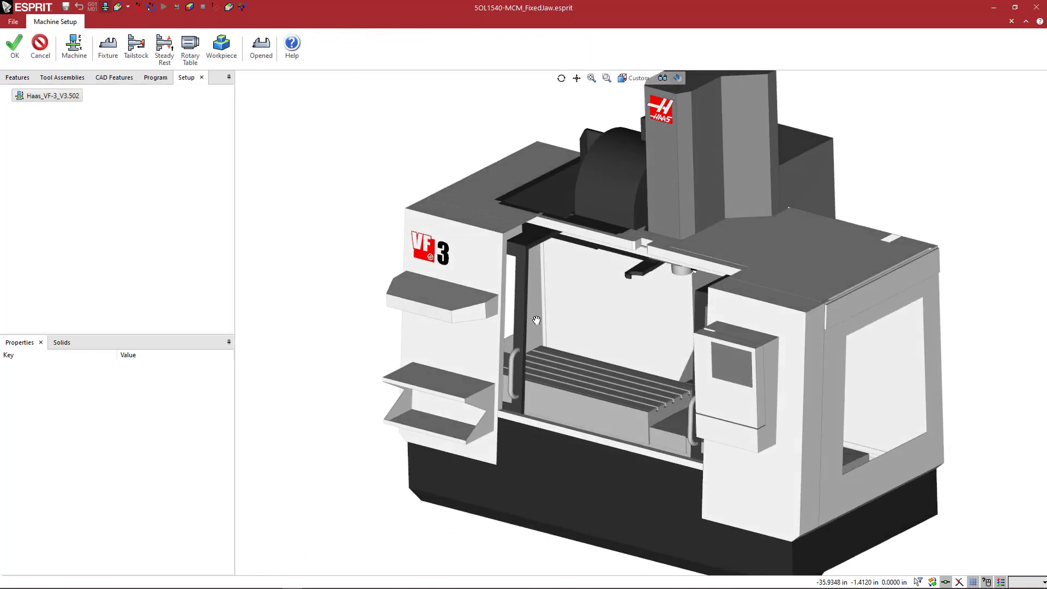
scroll(537, 321, "up", 5)
middle_click_drag(431, 262, 402, 234, "ctrl")
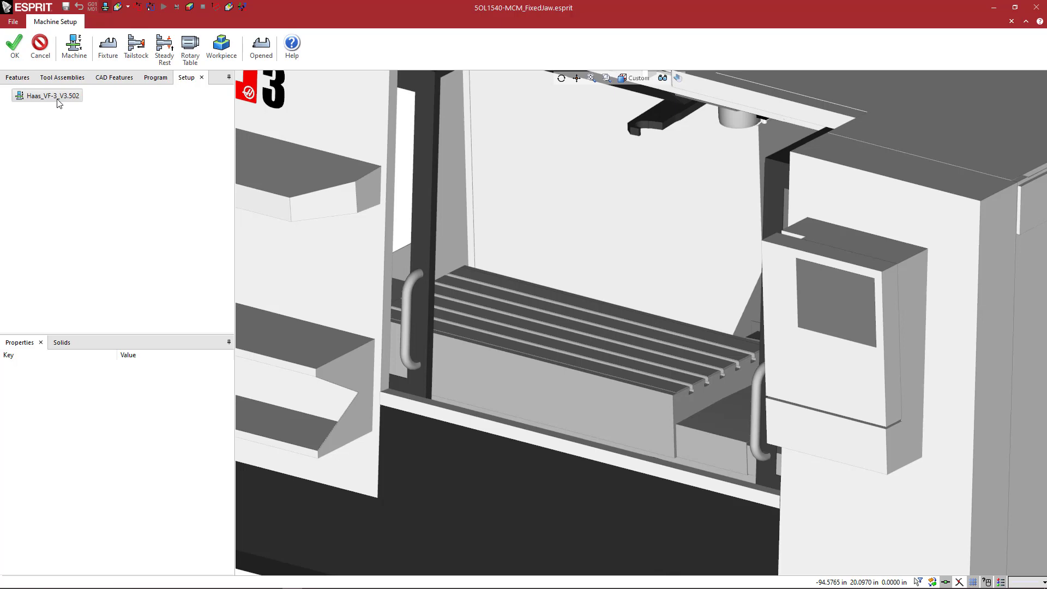
left_click(112, 57)
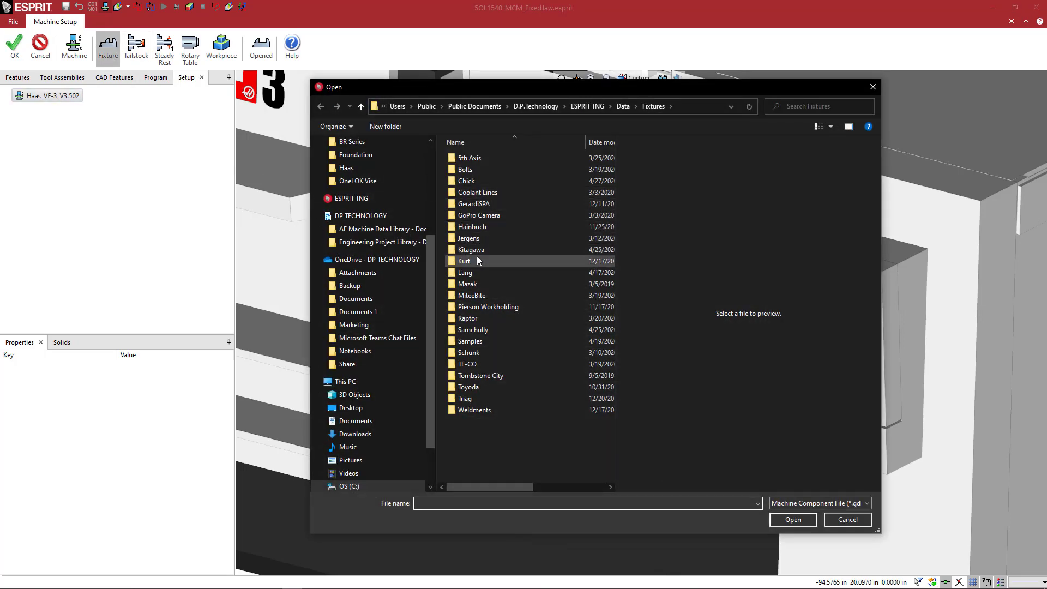
double_click(469, 183)
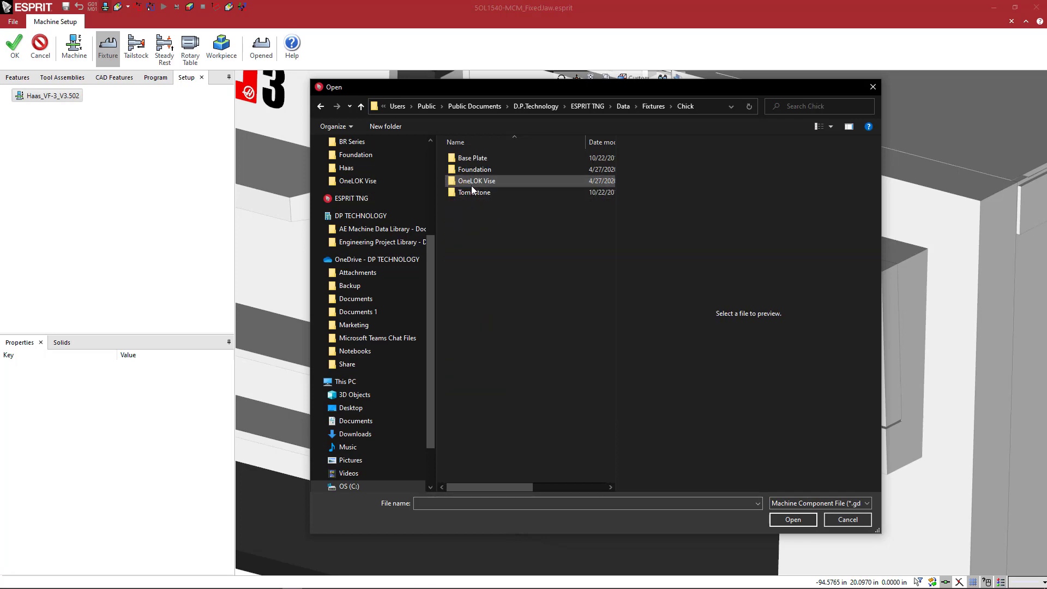
double_click(474, 169)
left_click(483, 160)
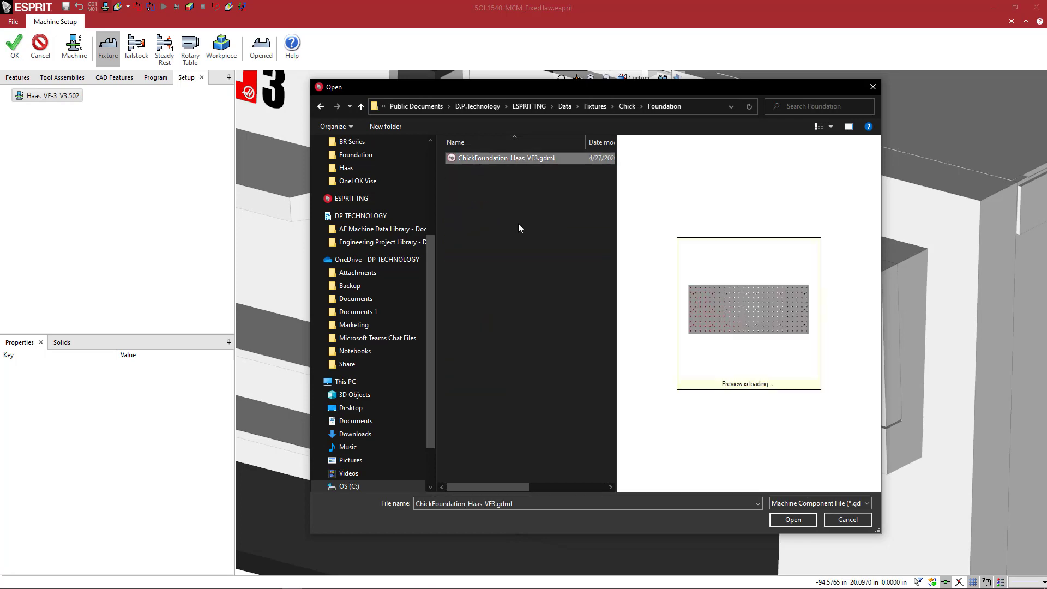
left_click(782, 521)
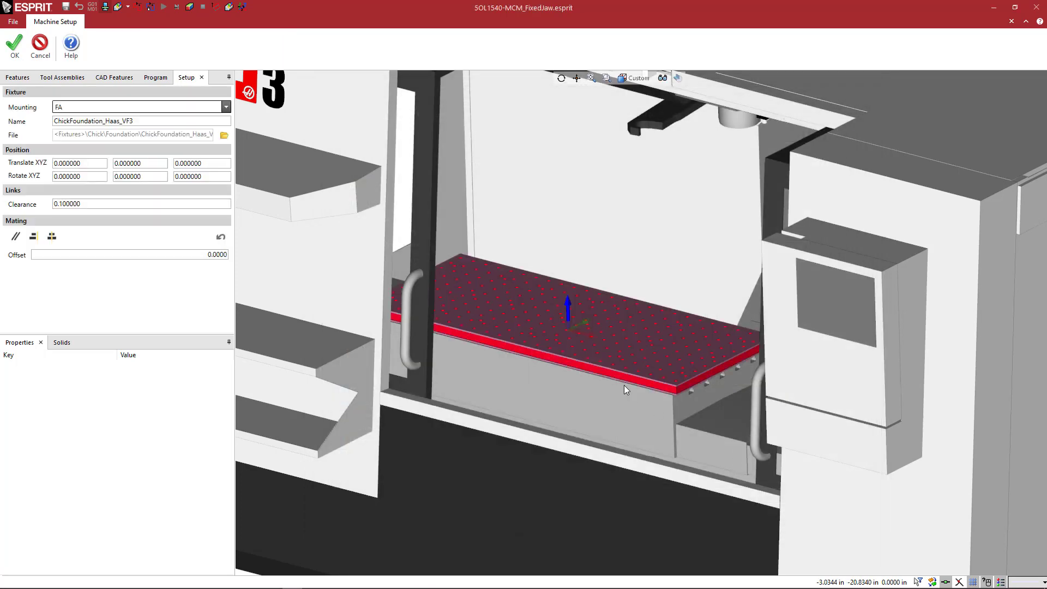
scroll(625, 355, "up", 3)
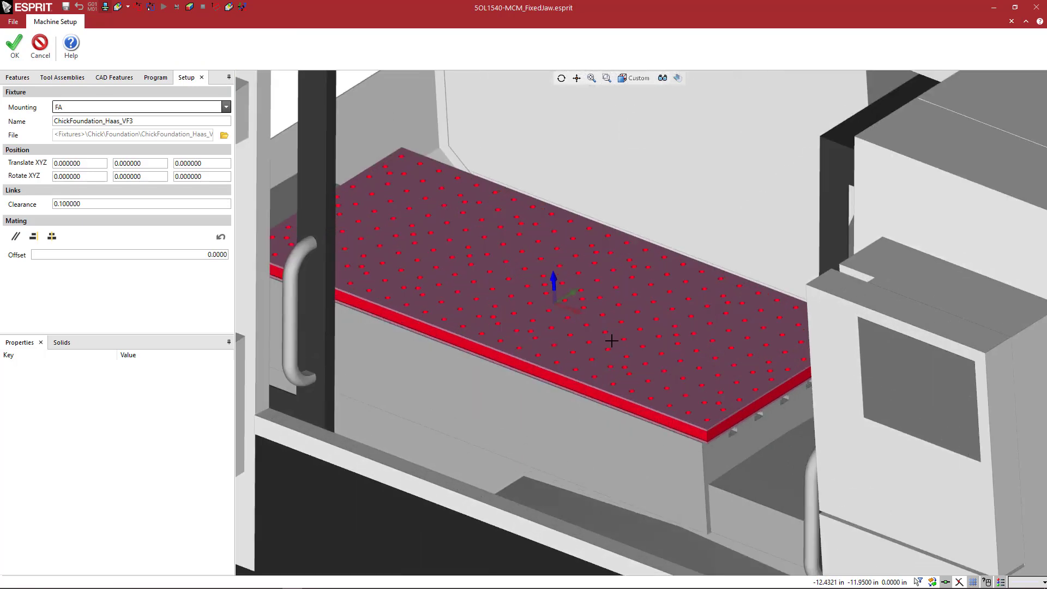
scroll(612, 340, "up", 1)
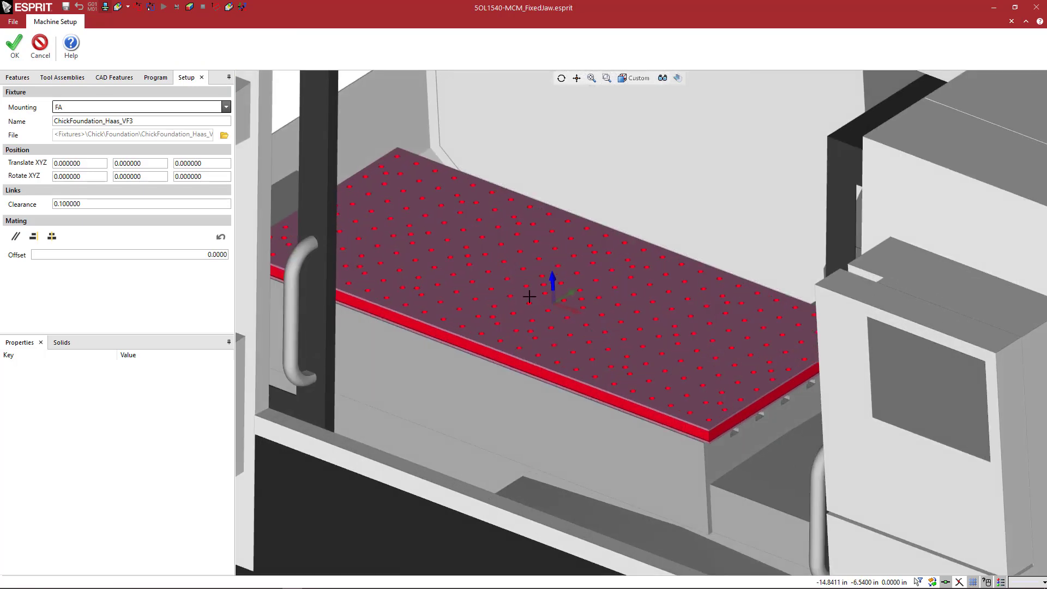
scroll(584, 299, "up", 1)
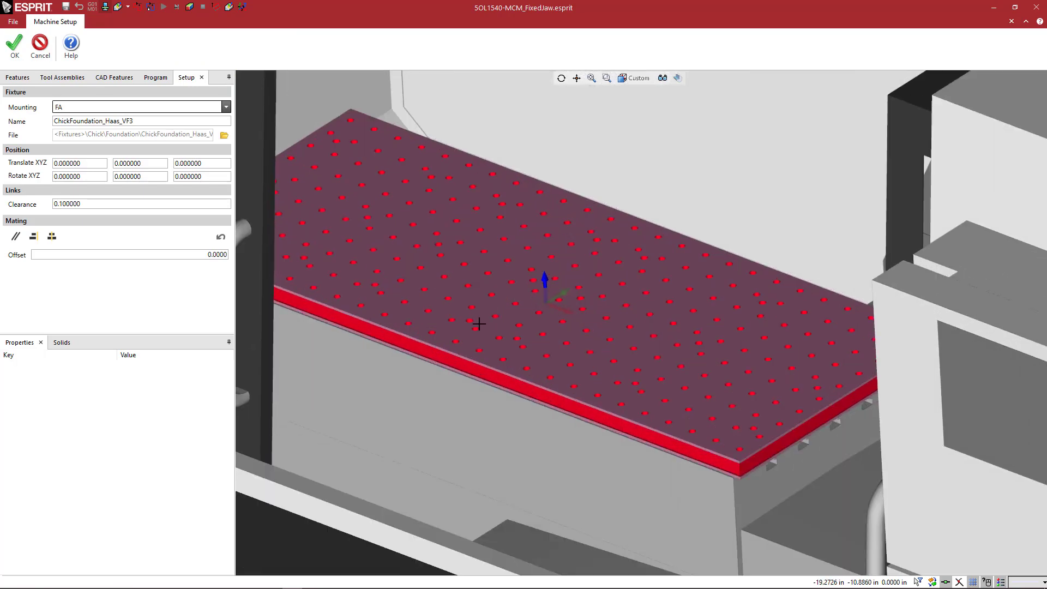
left_click(12, 49)
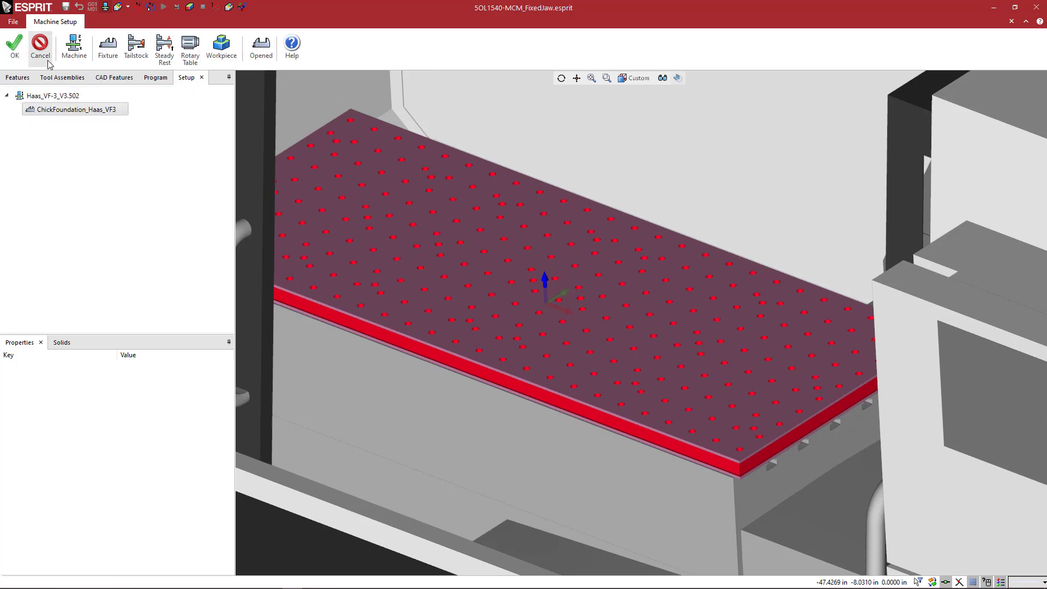
Add the vise body 5OL1540-MCM.gdml from the Chick OneLOK Vise folder as a second fixture.
left_click(109, 49)
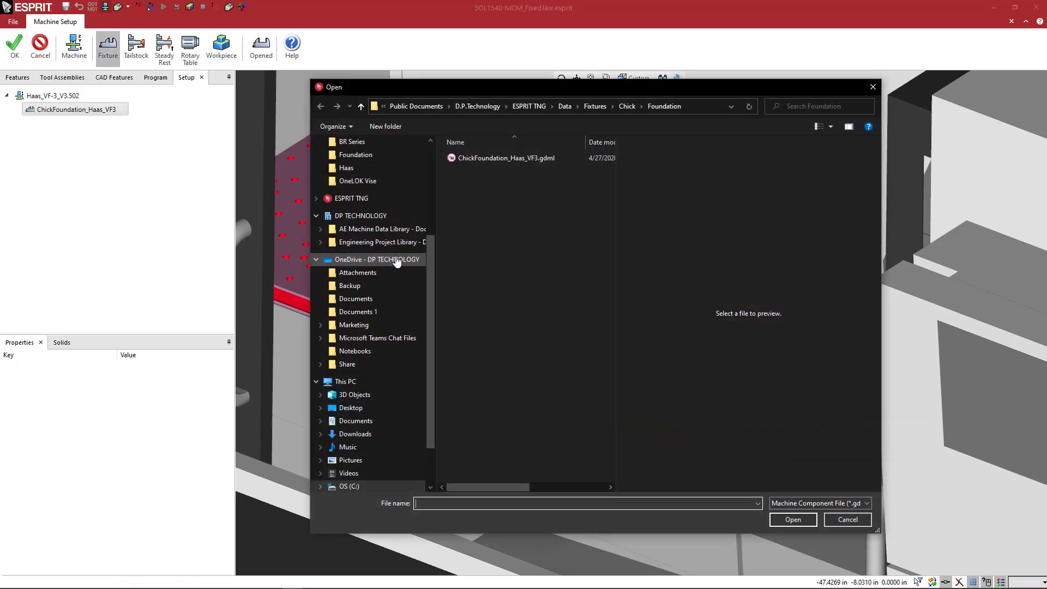
left_click(627, 106)
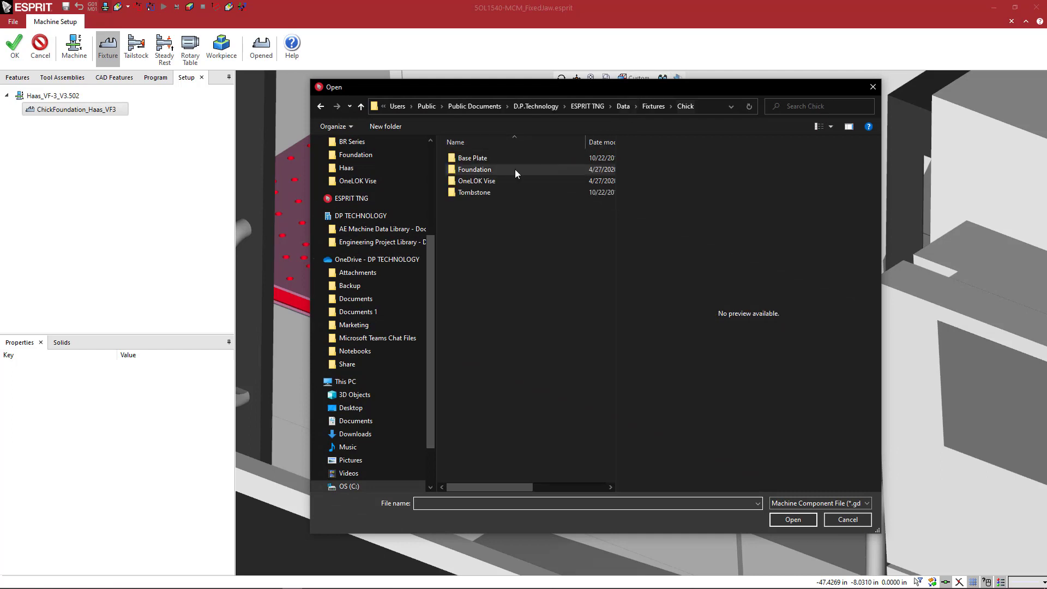
double_click(477, 181)
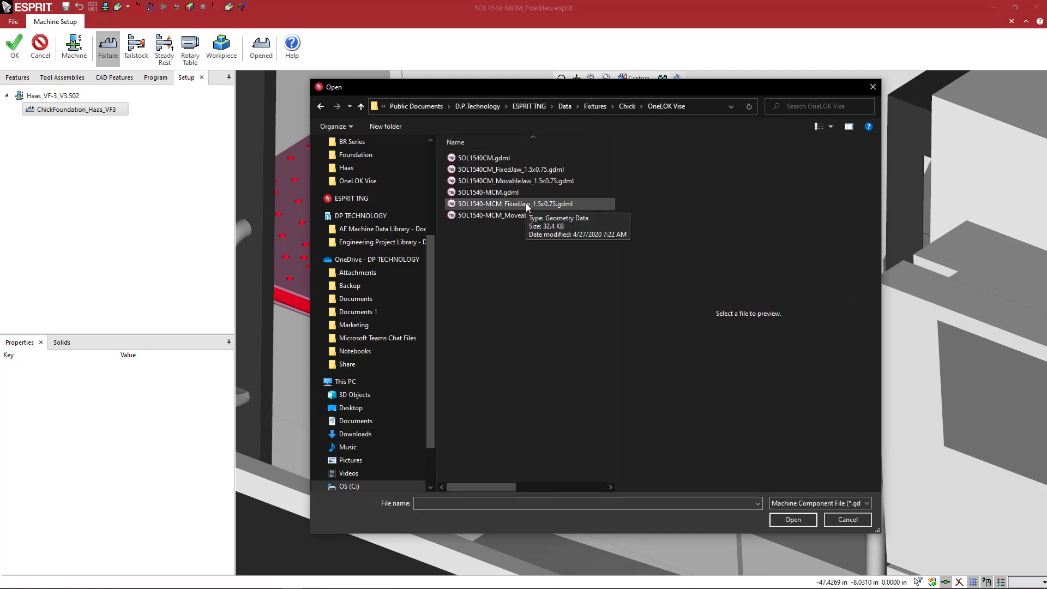
left_click(496, 192)
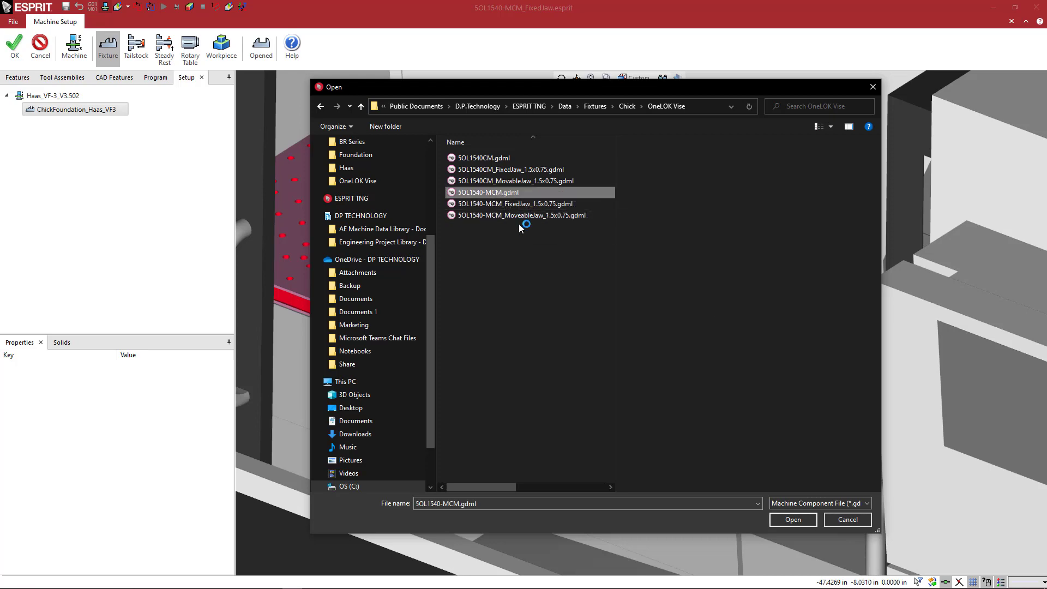
left_click(791, 519)
Check the vise's available mounting locations and make the machine enclosure mostly transparent.
middle_click_drag(382, 229, 433, 226)
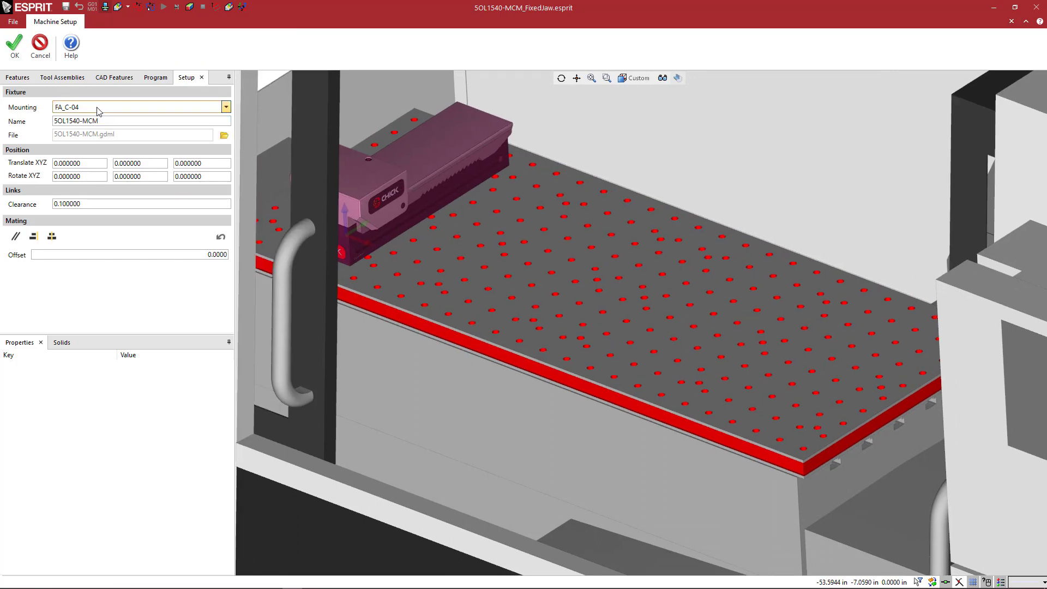
left_click(227, 107)
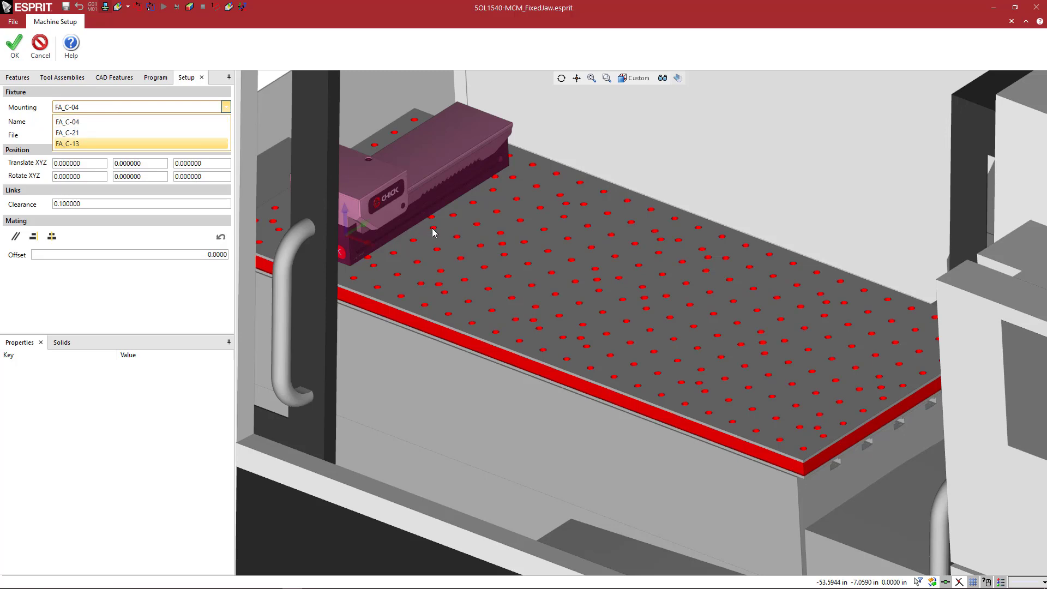
left_click(520, 247)
middle_click_drag(528, 255, 526, 244)
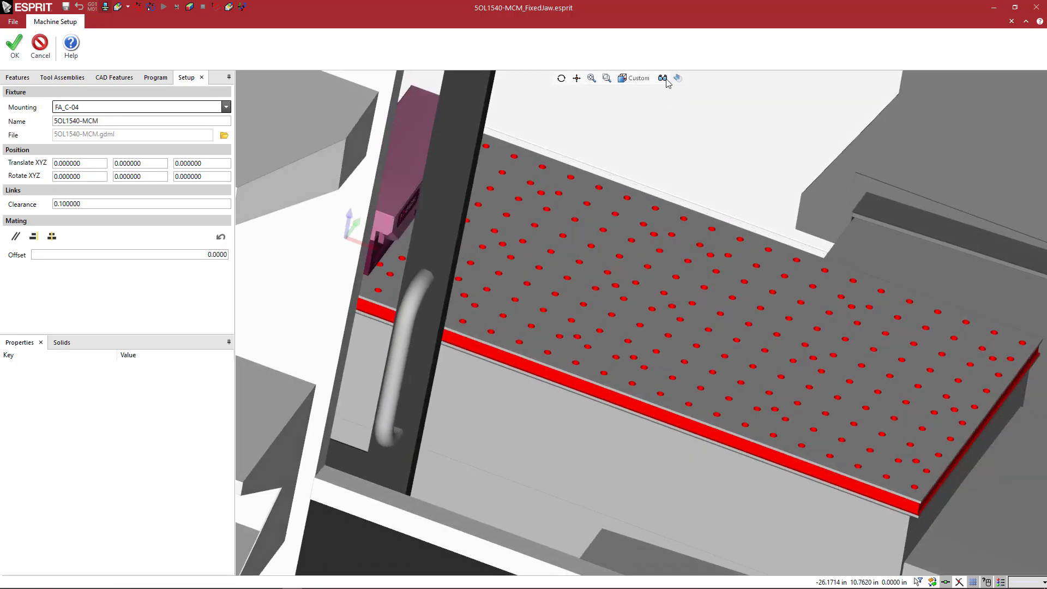
left_click(662, 78)
left_click(698, 213)
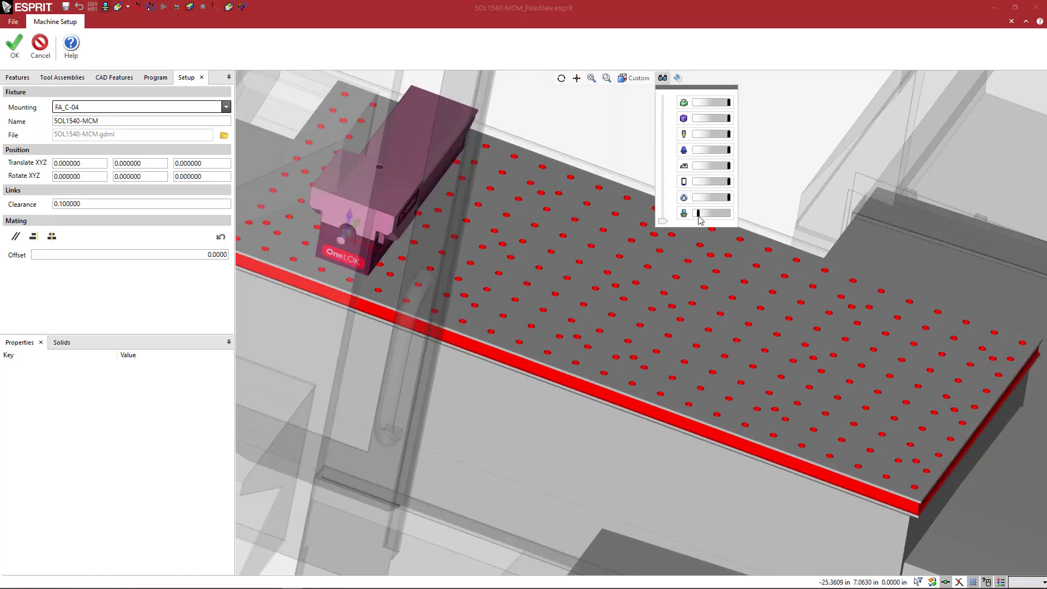
Inspect the vise's seating on the foundation plate and change its mounting location to FA_C-13.
scroll(587, 267, "down", 2)
middle_click_drag(587, 267, 599, 271)
scroll(455, 292, "up", 5)
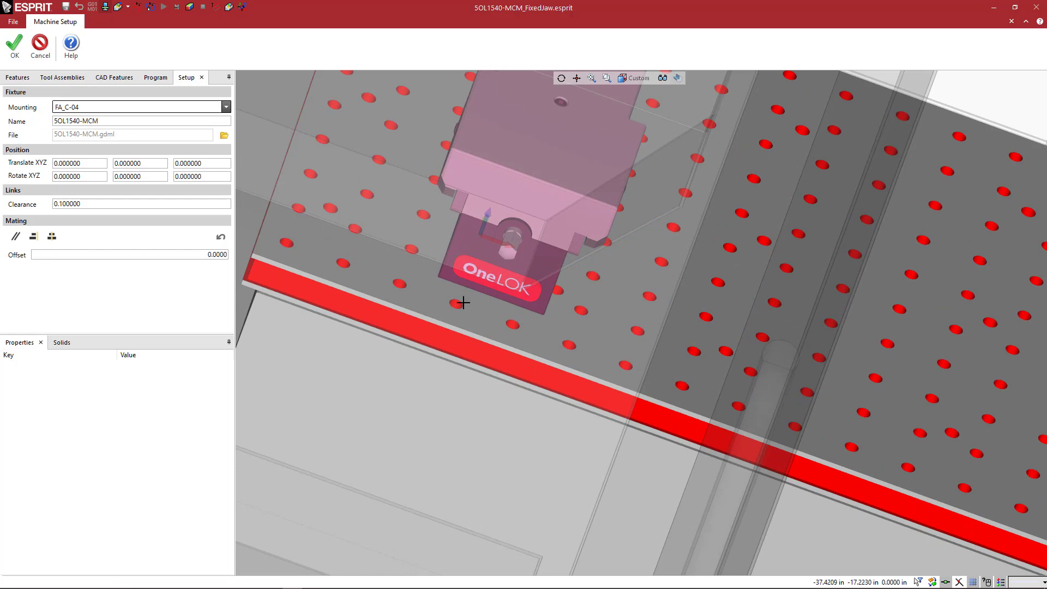
scroll(469, 270, "up", 2)
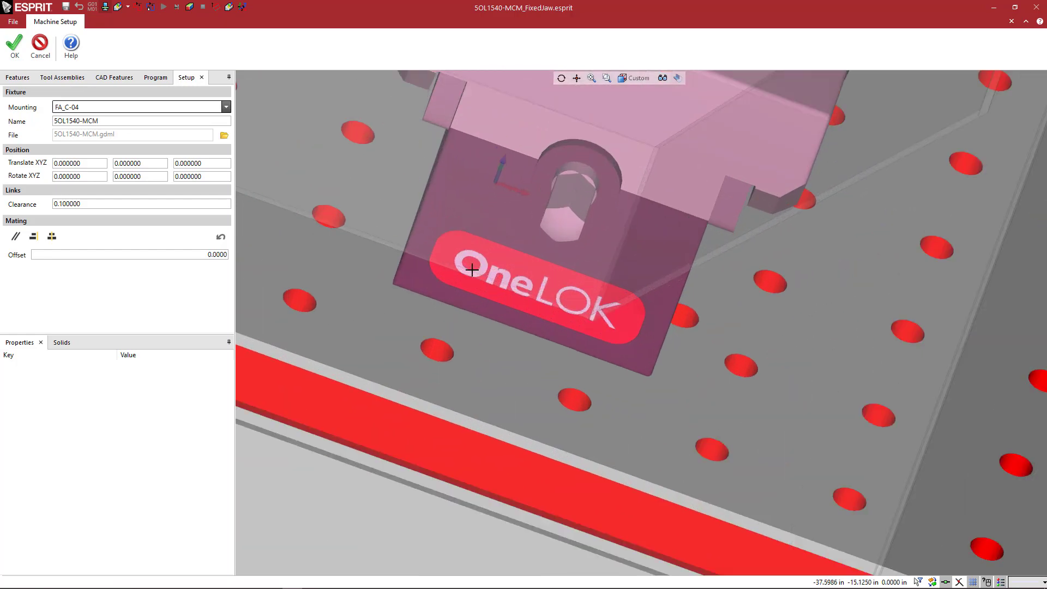
middle_click_drag(472, 269, 505, 268)
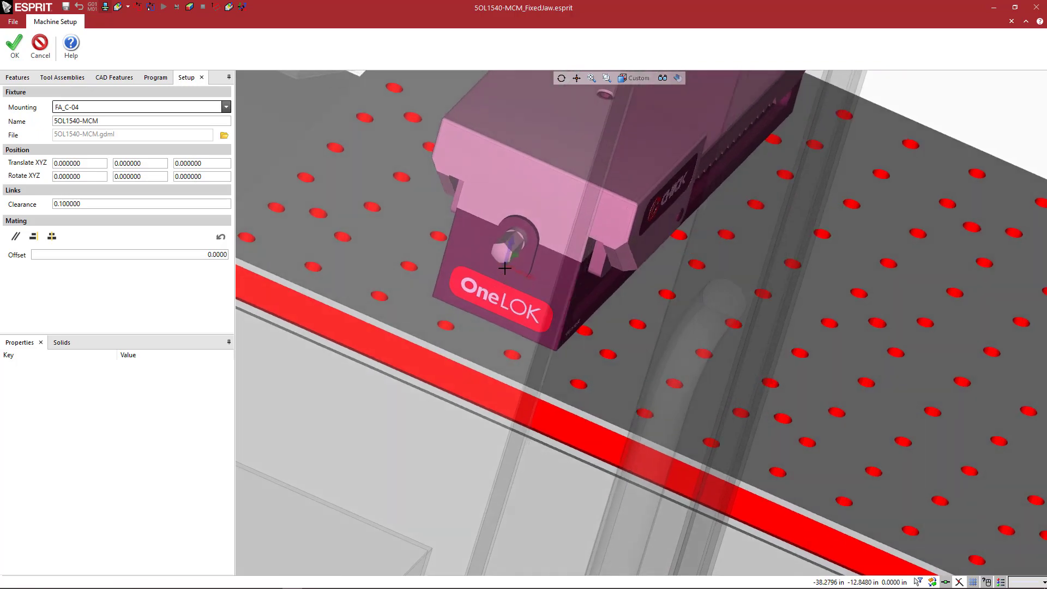
scroll(506, 267, "down", 2)
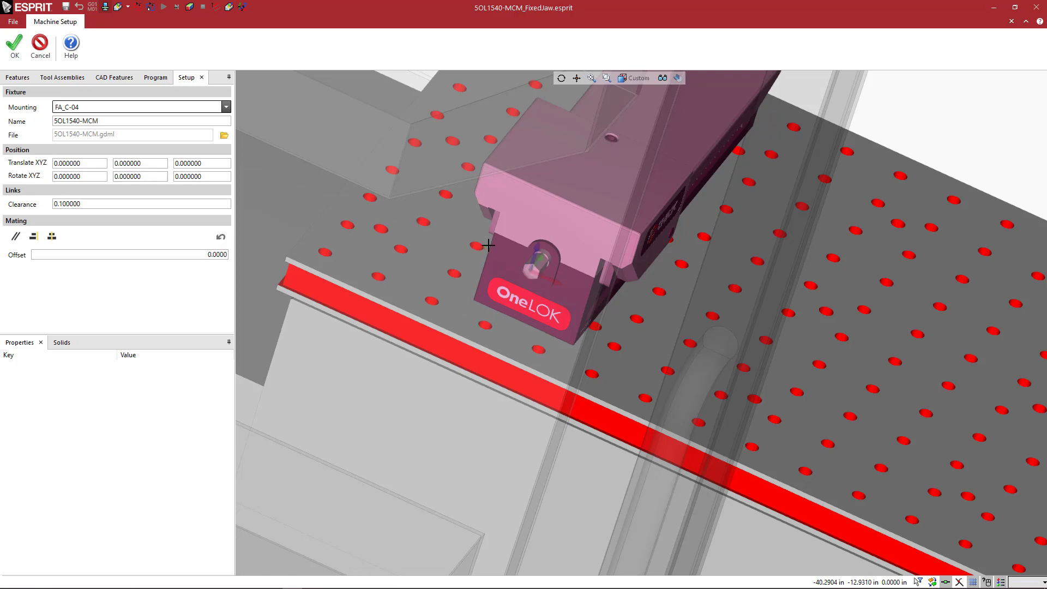
left_click(226, 108)
left_click(198, 143)
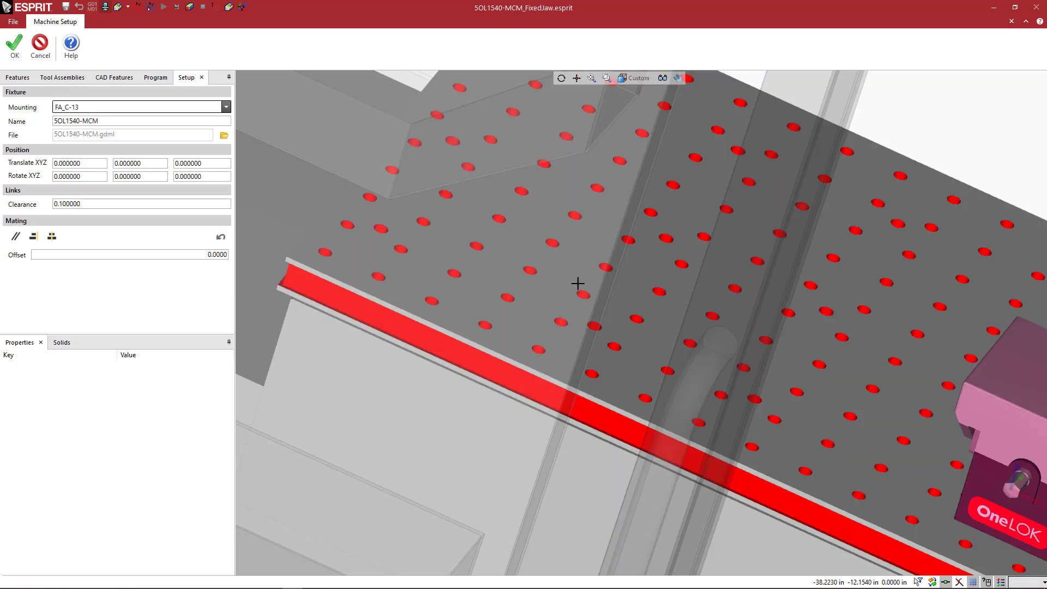
Translate the vise along X by the expression =-50/25.4 to shift it by one hole spacing on the foundation plate.
middle_click_drag(765, 341, 642, 323)
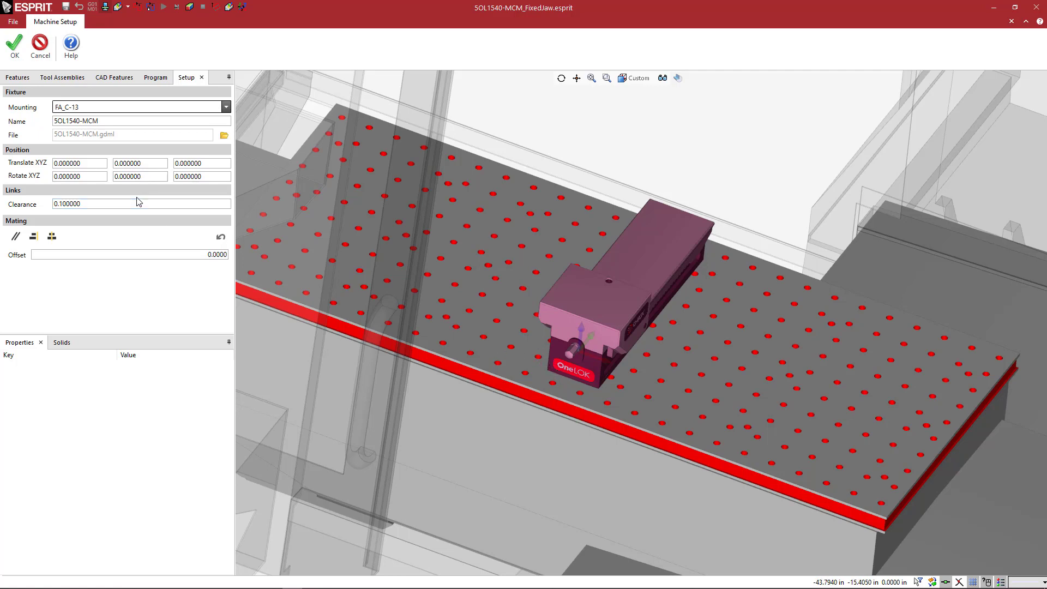
left_click_drag(91, 159, 15, 160)
type("-50/25.4")
key("Tab")
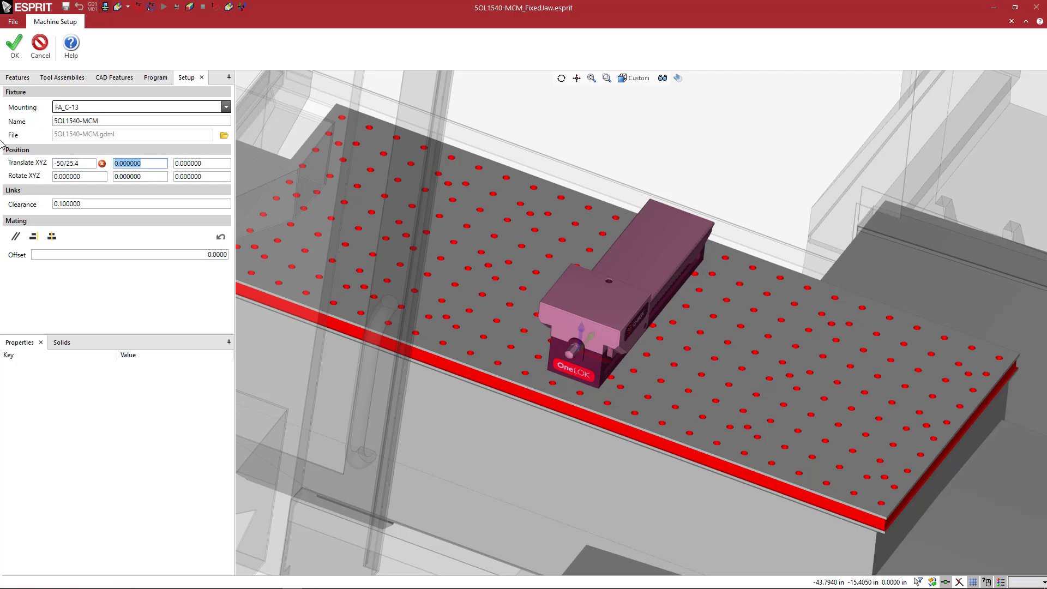
left_click(56, 164)
key("BackSpace")
type("=")
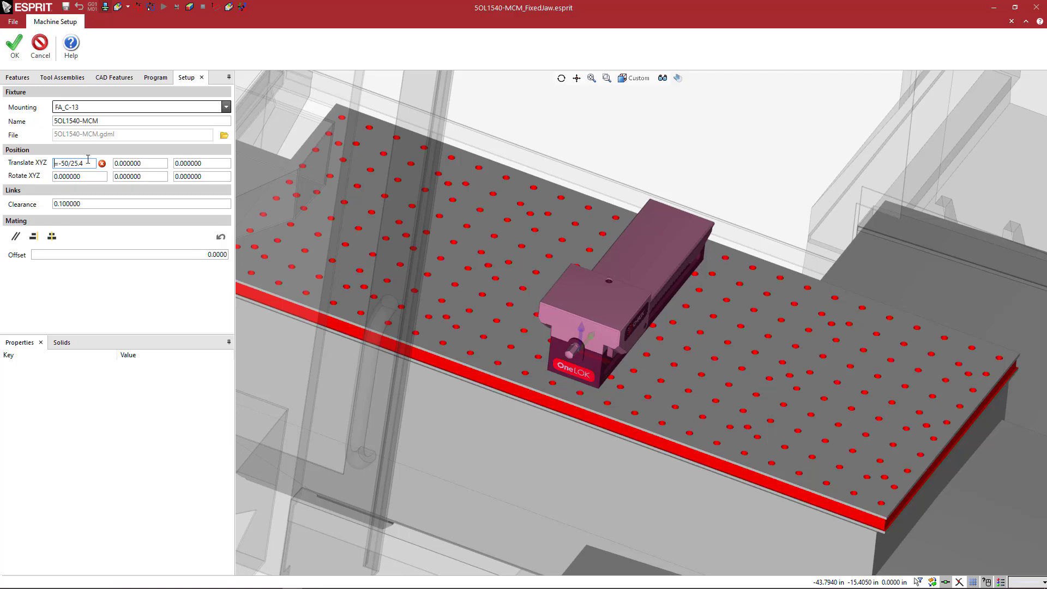
key("Tab")
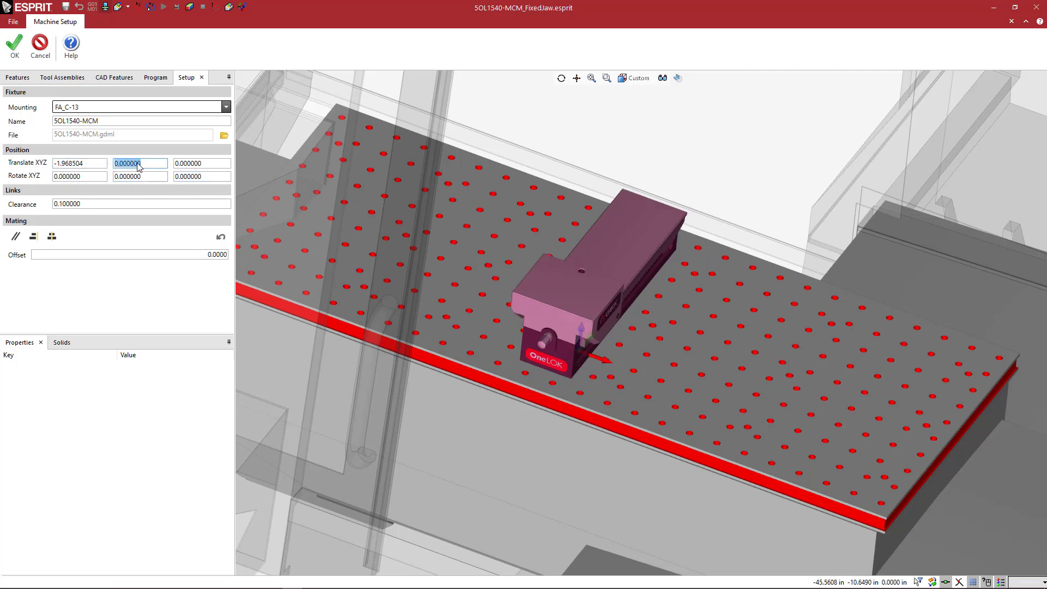
Accept the vise body's shifted position on the foundation plate.
left_click_drag(95, 162, 49, 164)
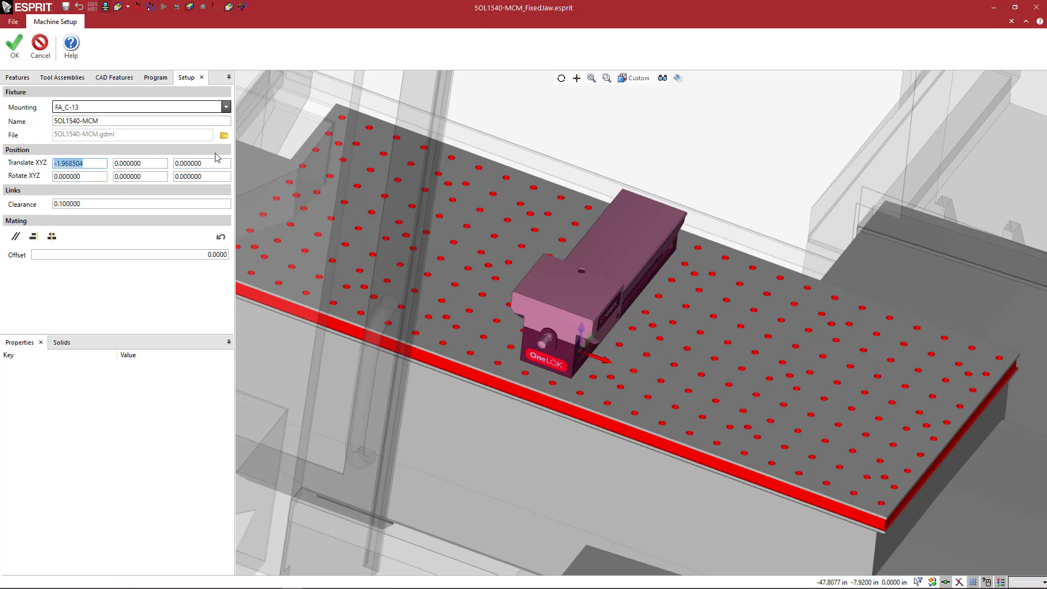
scroll(488, 283, "up", 2)
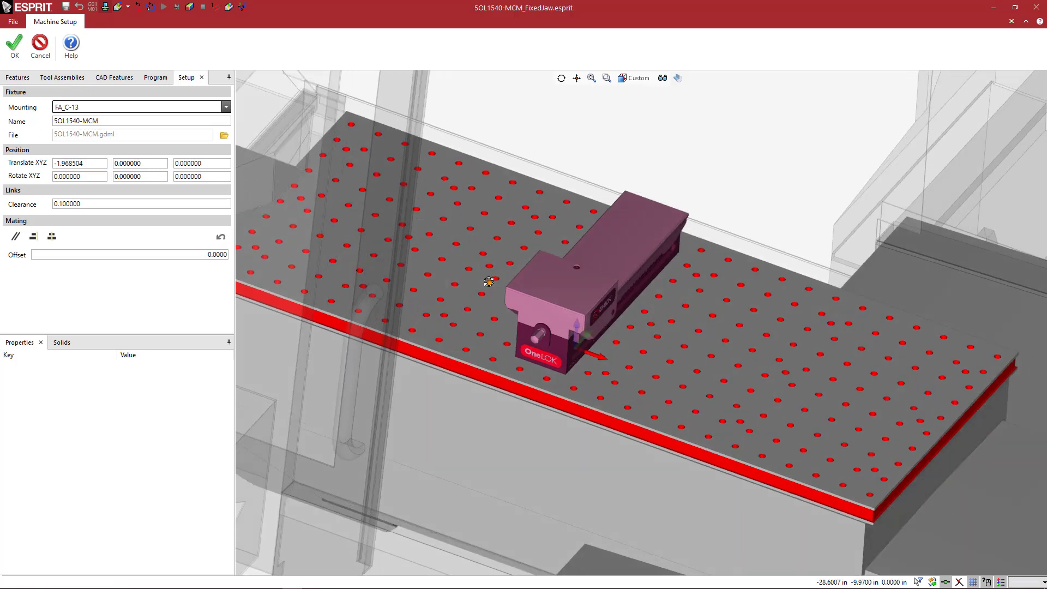
left_click(15, 46)
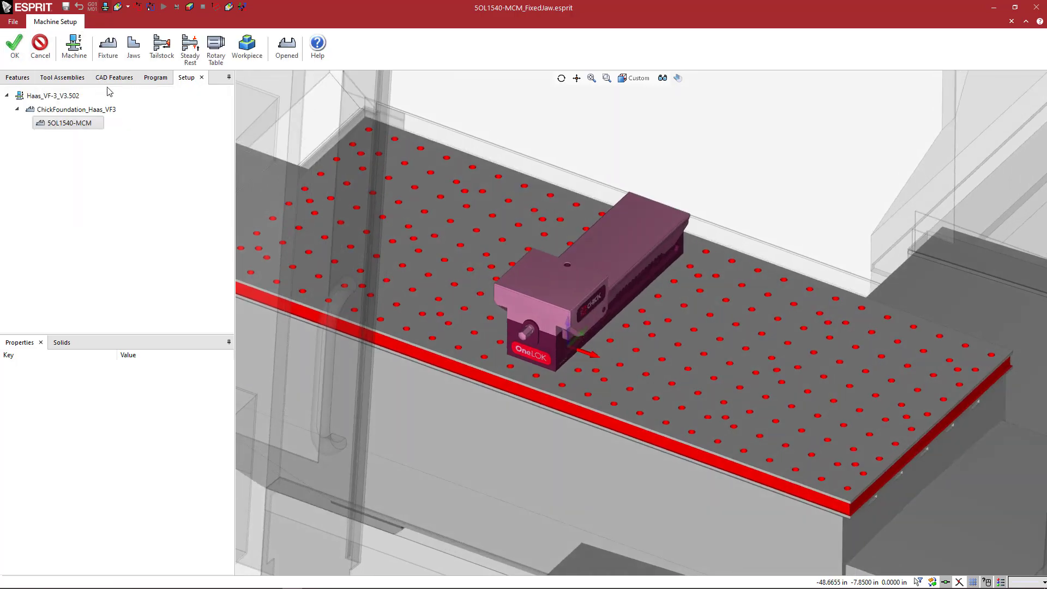
Add 5OL1540-MCM_FixedJaw_1.5x0.75.gdml as a fixture on the vise body, mounted at FA_1_FixedJaw.
left_click(111, 57)
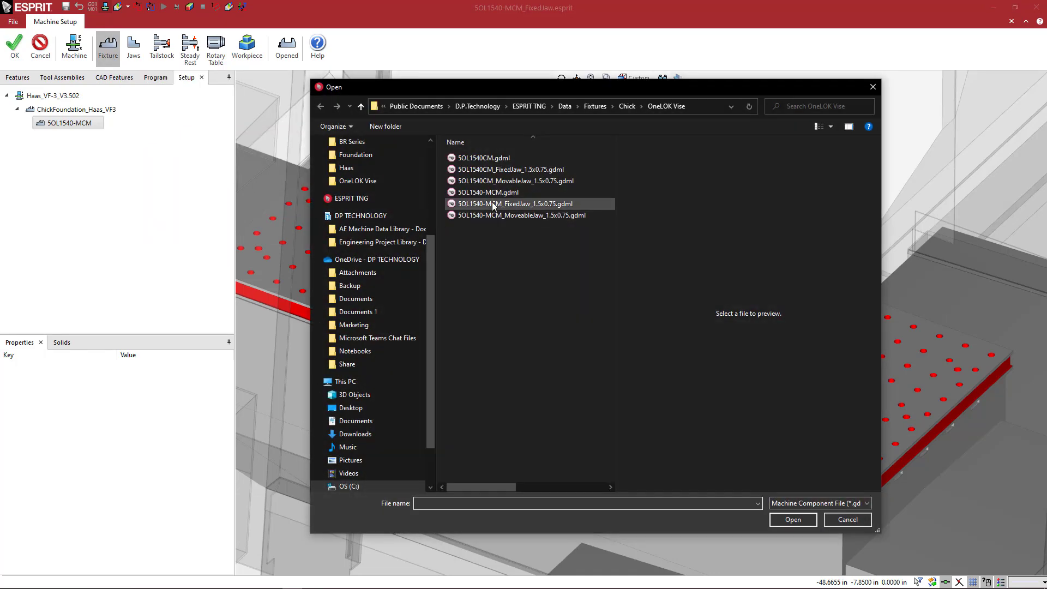
left_click(495, 205)
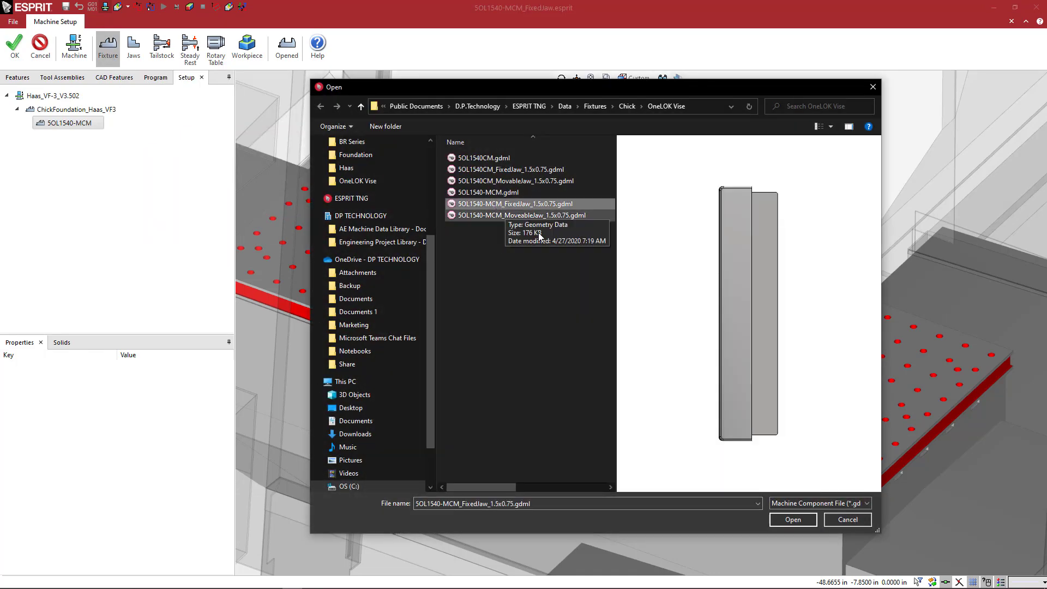
left_click(792, 518)
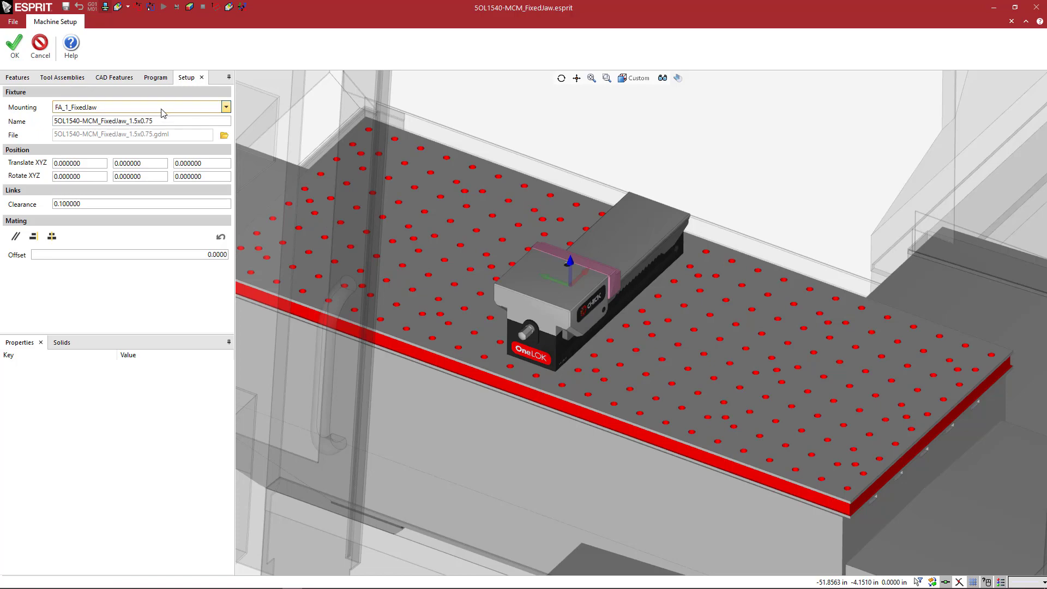
left_click(163, 107)
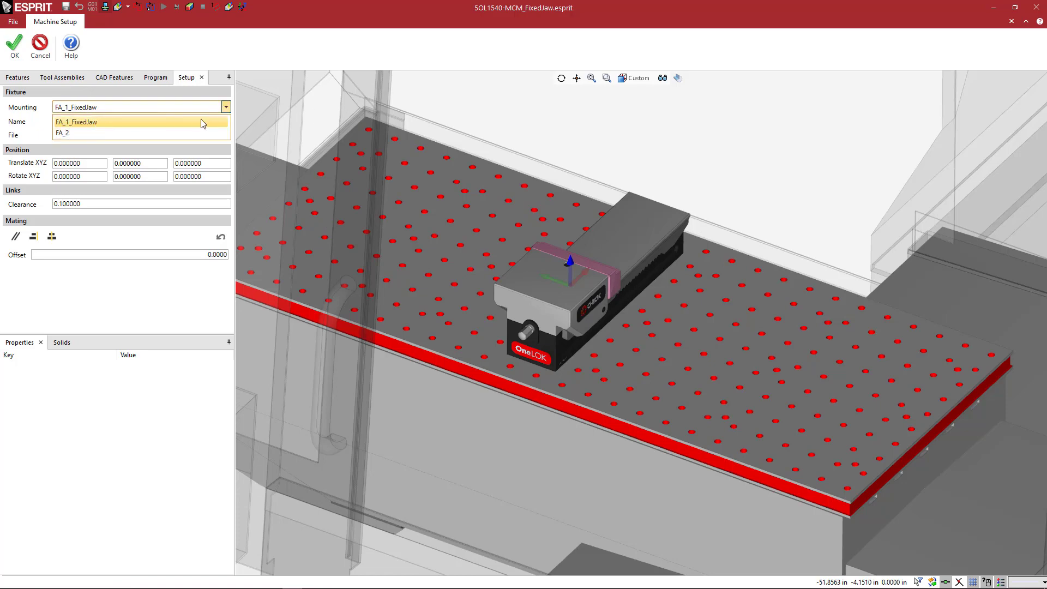
left_click(160, 122)
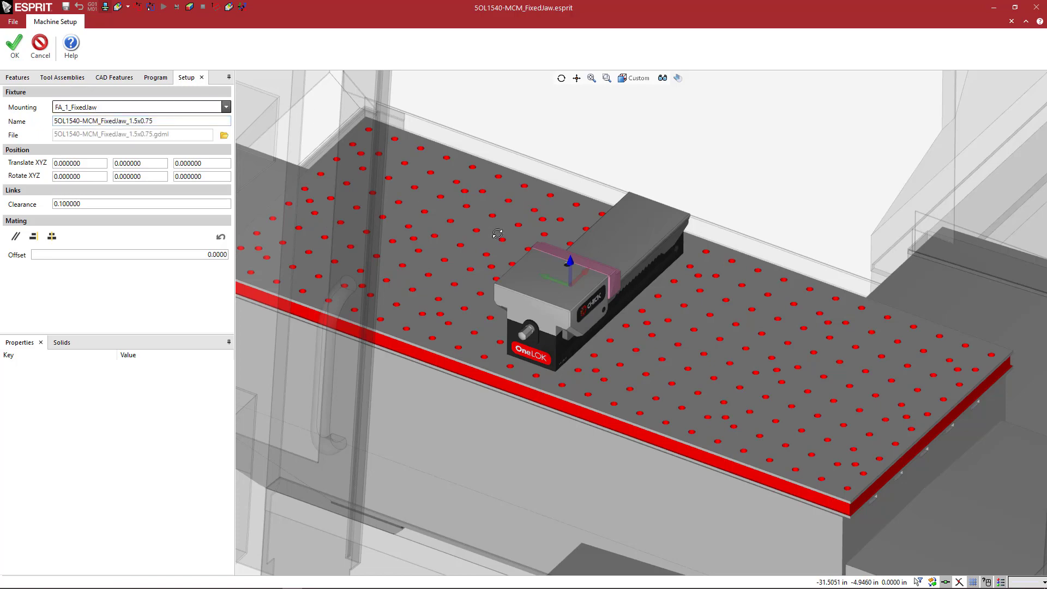
middle_click_drag(497, 233, 514, 274)
scroll(529, 266, "up", 6)
scroll(529, 267, "down", 3)
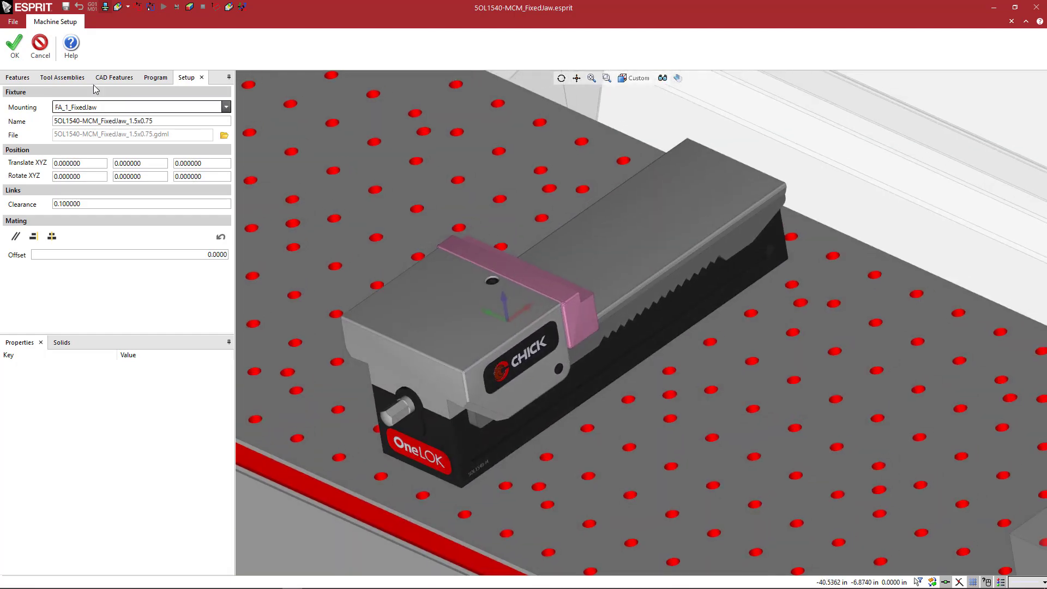
left_click(16, 45)
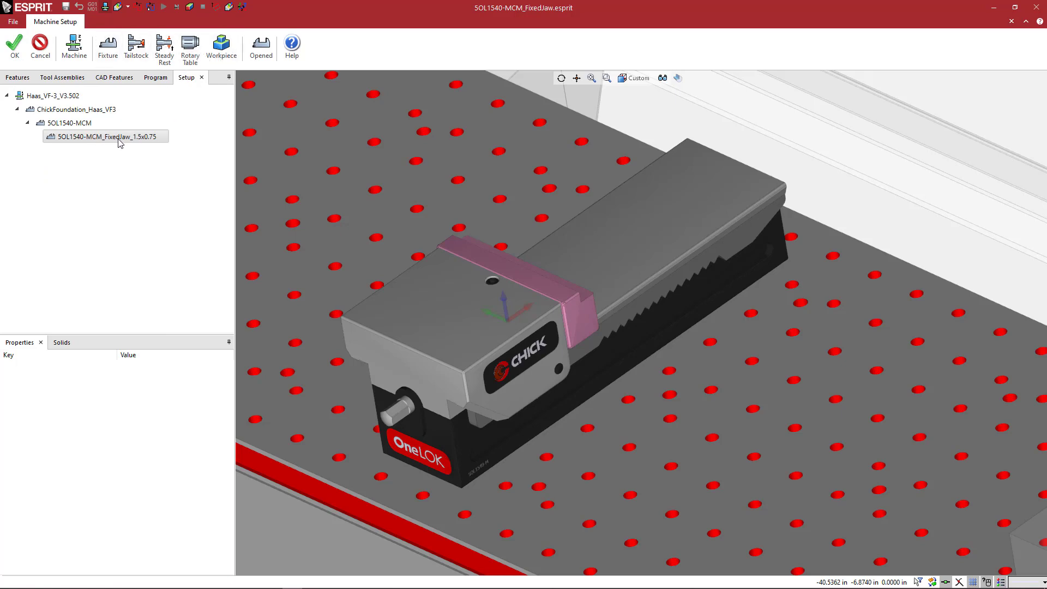
Add 5OL1540-MCM_MoveableJaw_1.5x0.75.gdml as the movable jaw of the 5OL1540-MCM vise body.
left_click(85, 124)
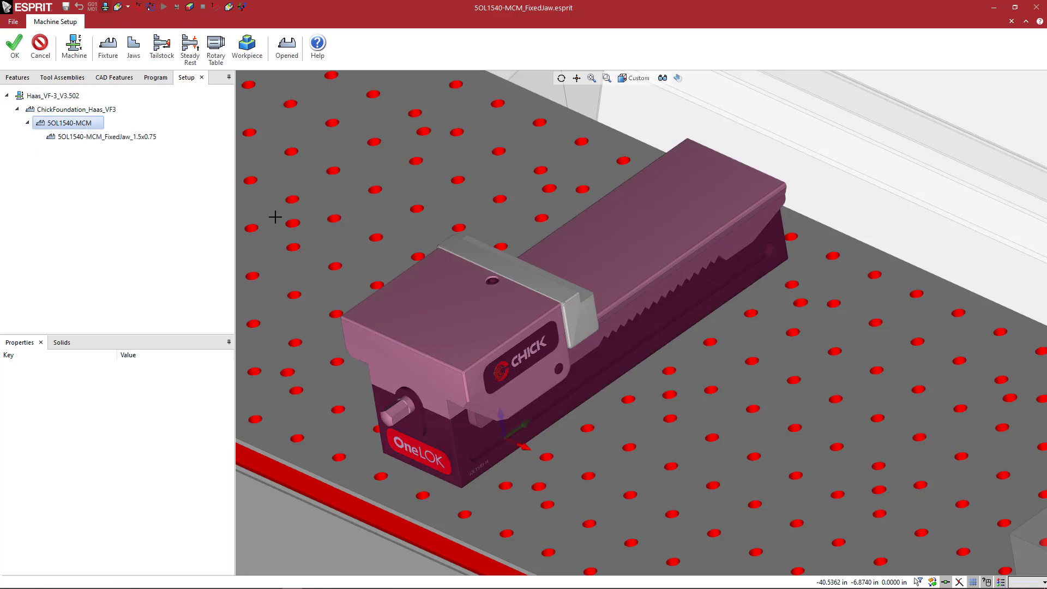
left_click(134, 52)
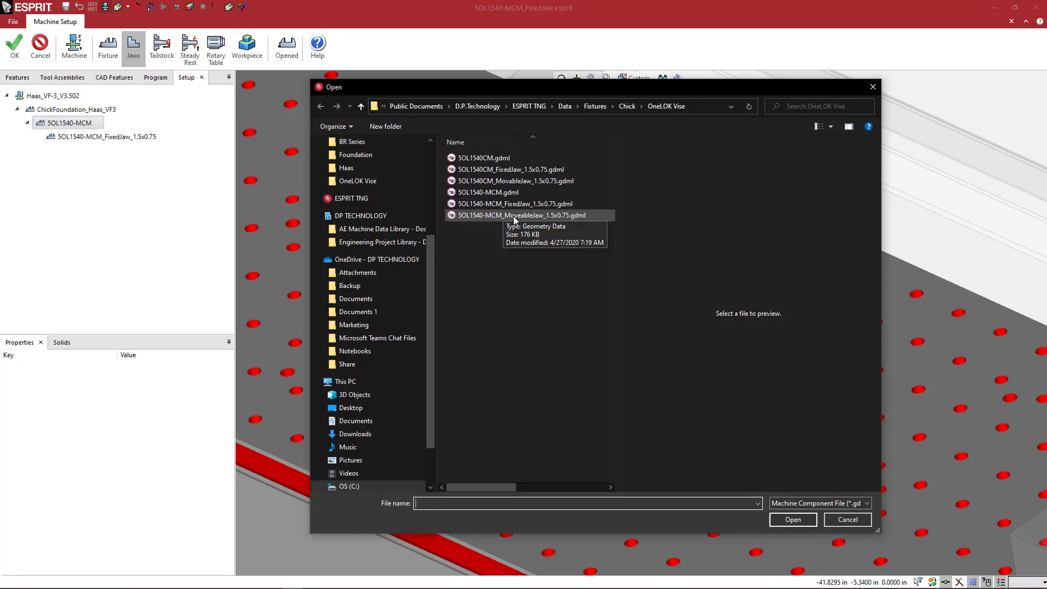
left_click(495, 216)
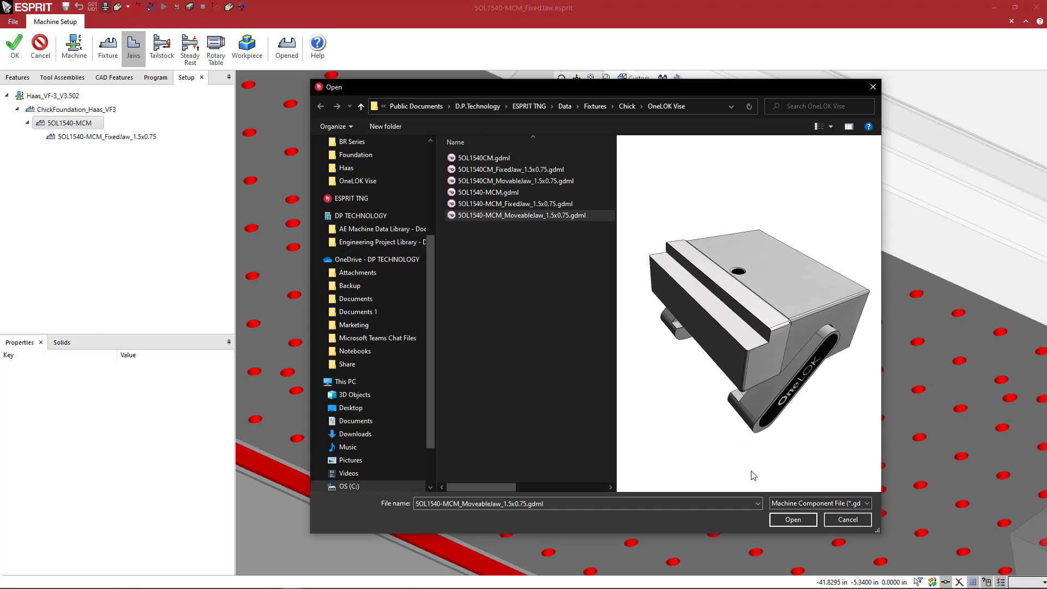
left_click(785, 519)
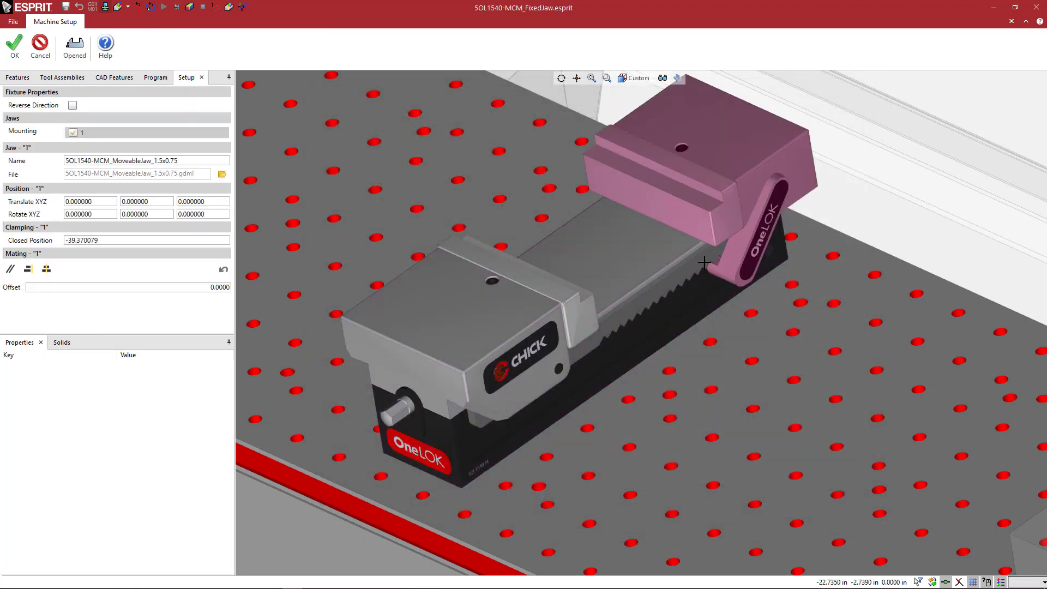
Toggle the vise between closed and opened to check the movable jaw's travel, and inspect the assembly on the foundation plate.
left_click(76, 48)
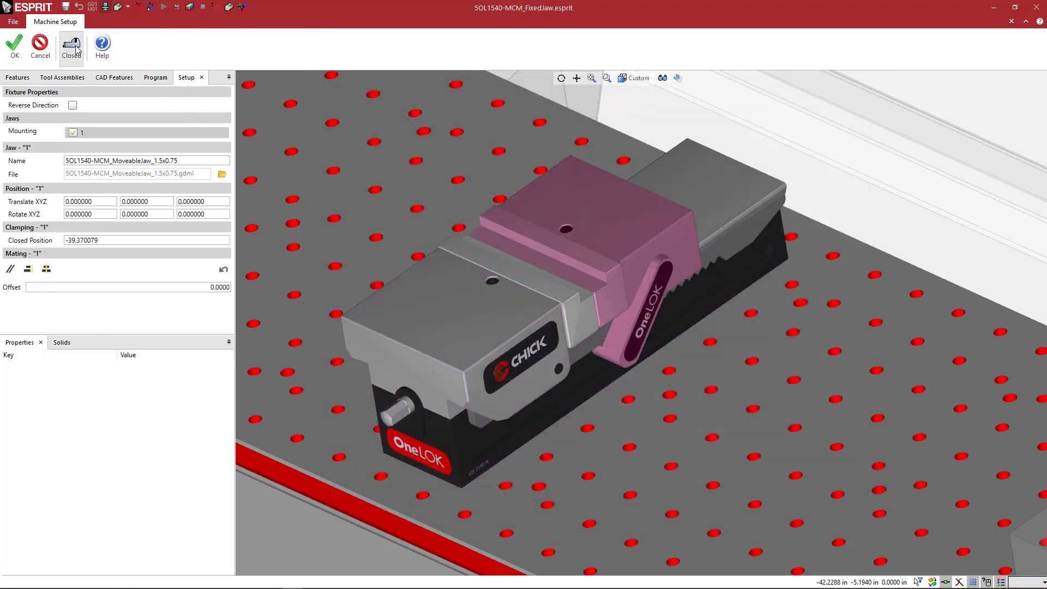
left_click(76, 49)
left_click(77, 50)
left_click(76, 50)
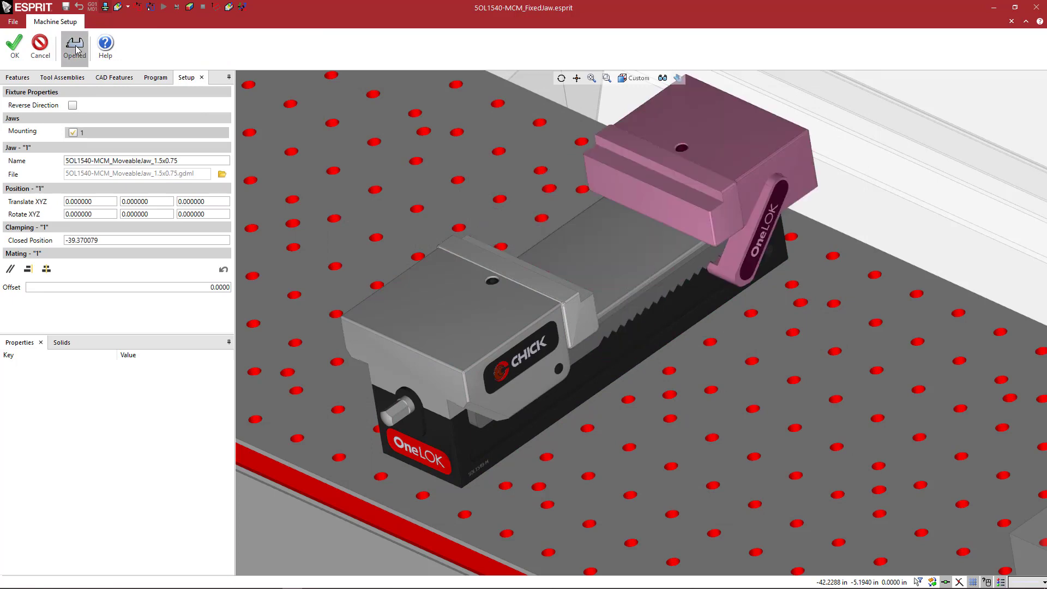
left_click(77, 49)
left_click(77, 49)
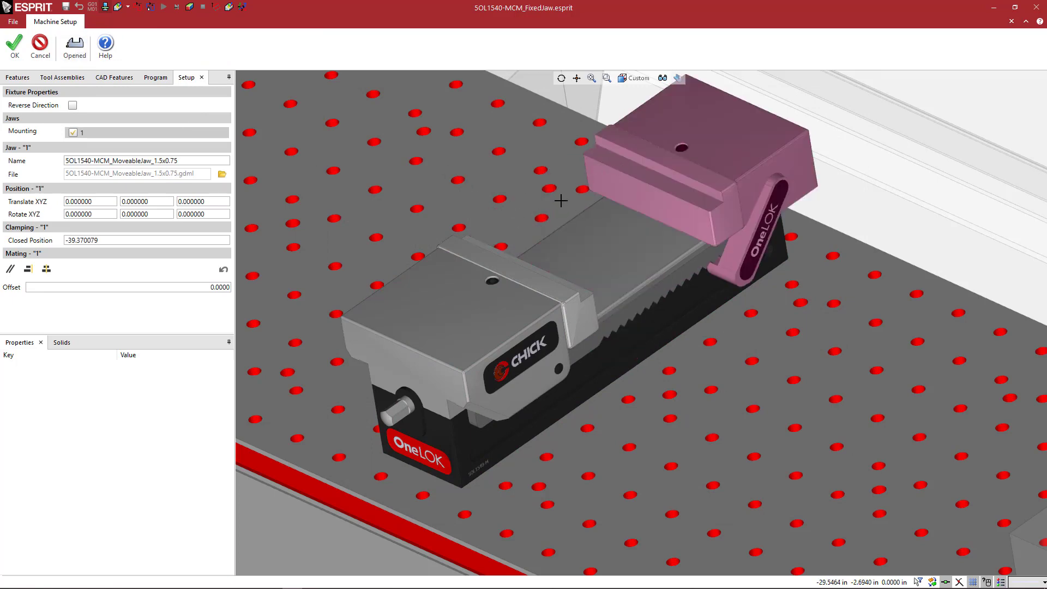
scroll(560, 201, "down", 3)
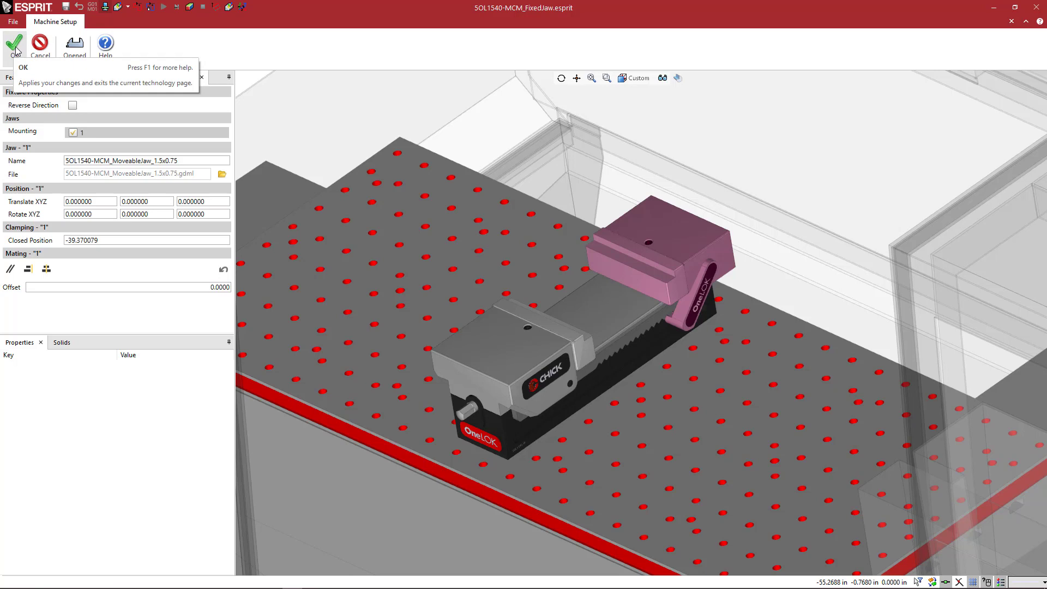
middle_click_drag(608, 298, 619, 292)
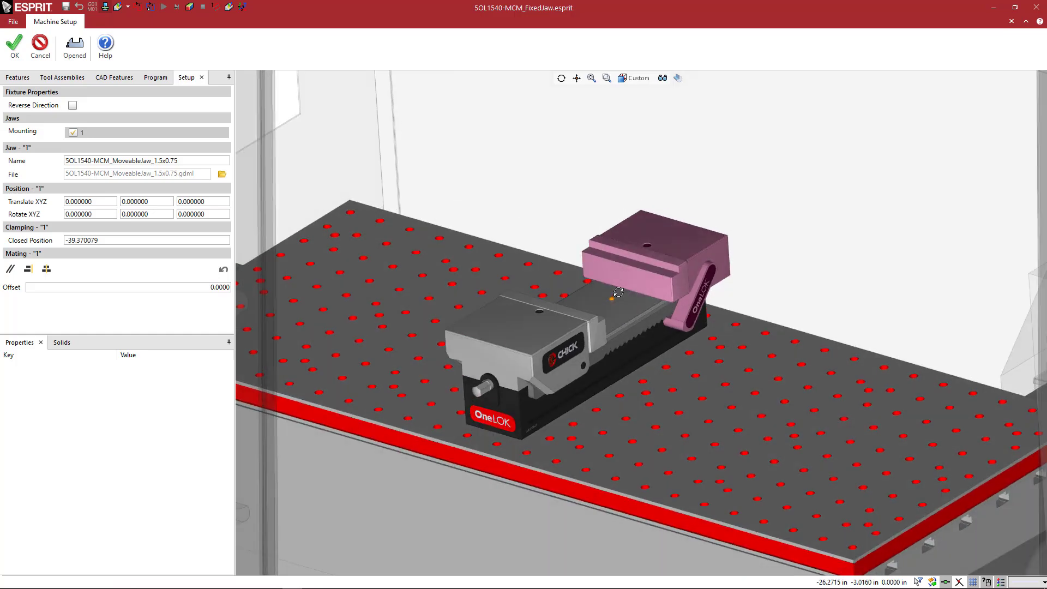
scroll(618, 292, "up", 1)
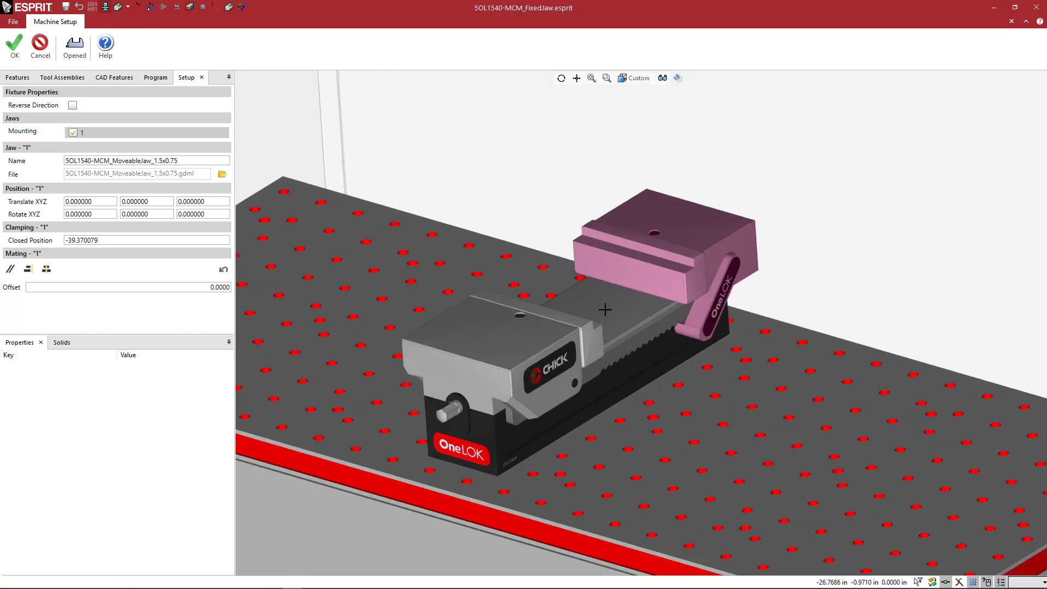
scroll(604, 309, "down", 1)
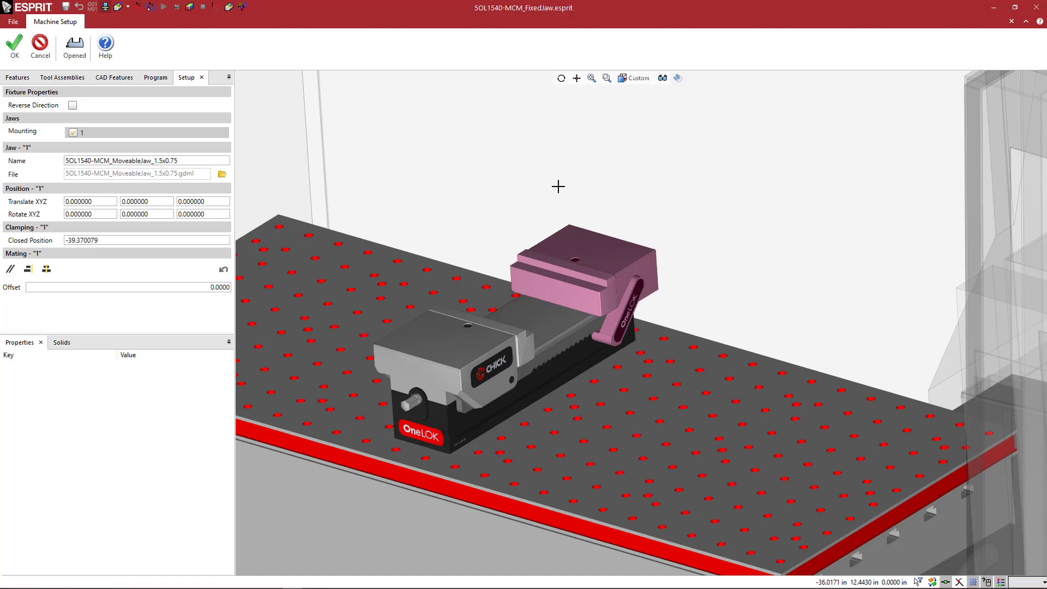
scroll(556, 185, "down", 1)
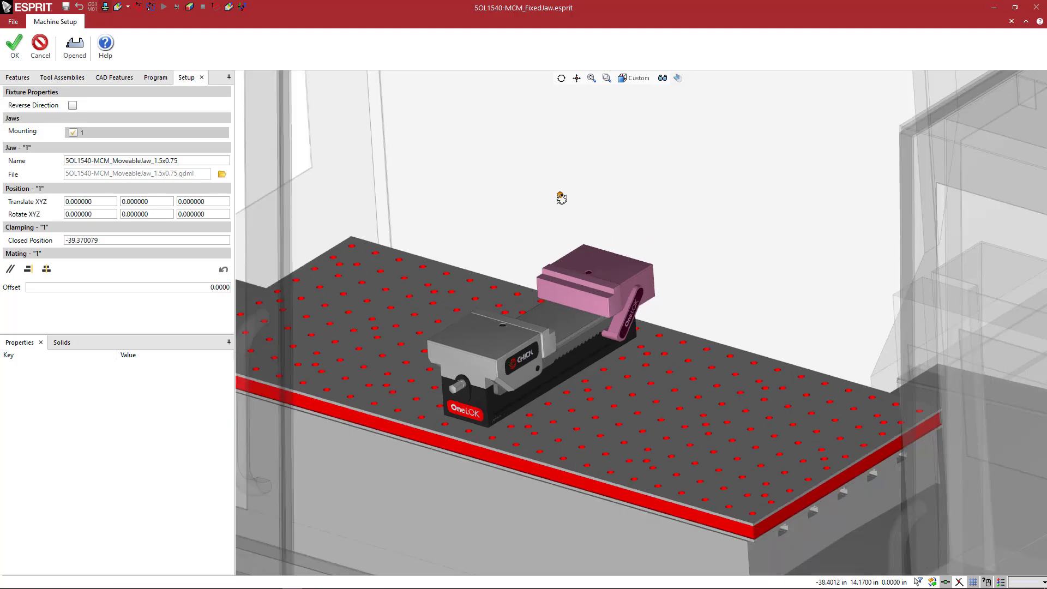
scroll(559, 193, "down", 1)
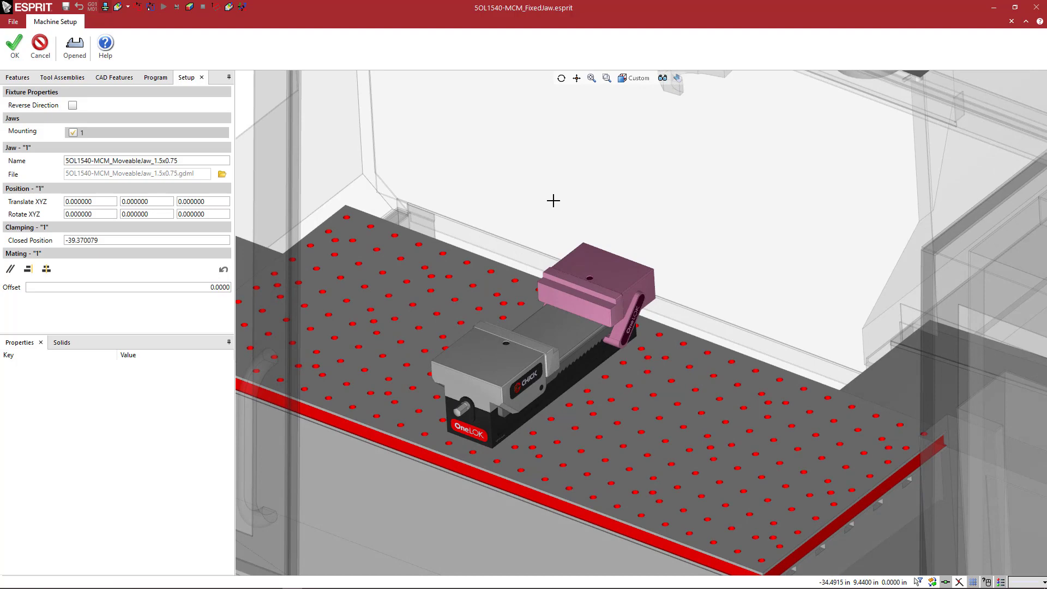